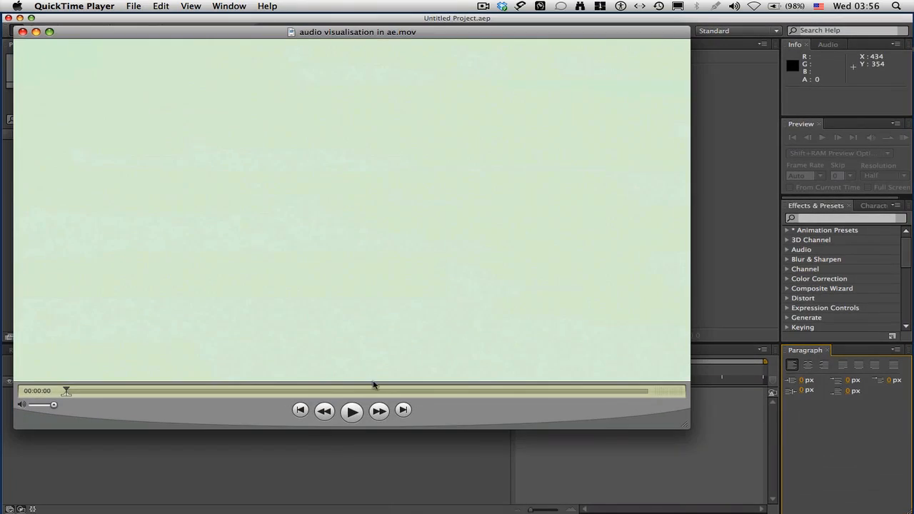
Play the movie audio visualisation in ae.mov.
{"action": "left_click", "coordinate": [351, 411]}
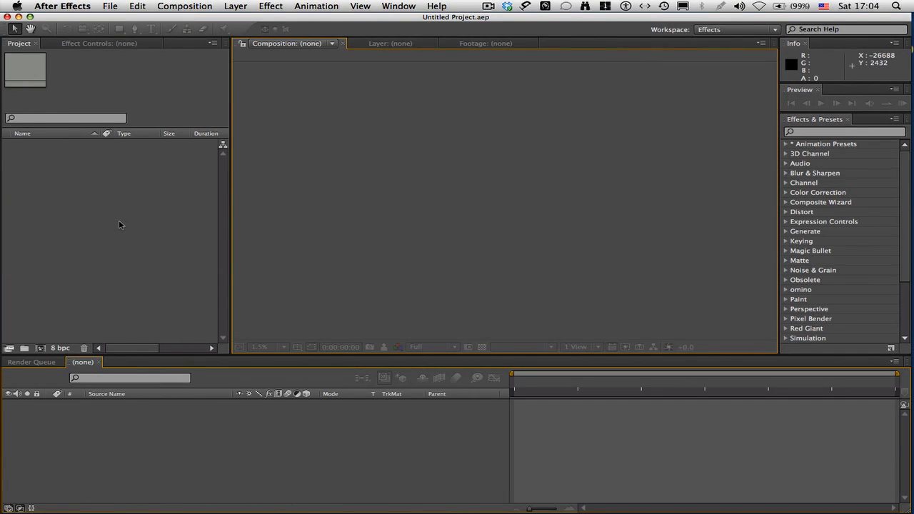
Switch to After Effects and import audio.aif as footage and collage.aep as a project from the My Book drive.
{"action": "left_click", "coordinate": [119, 221]}
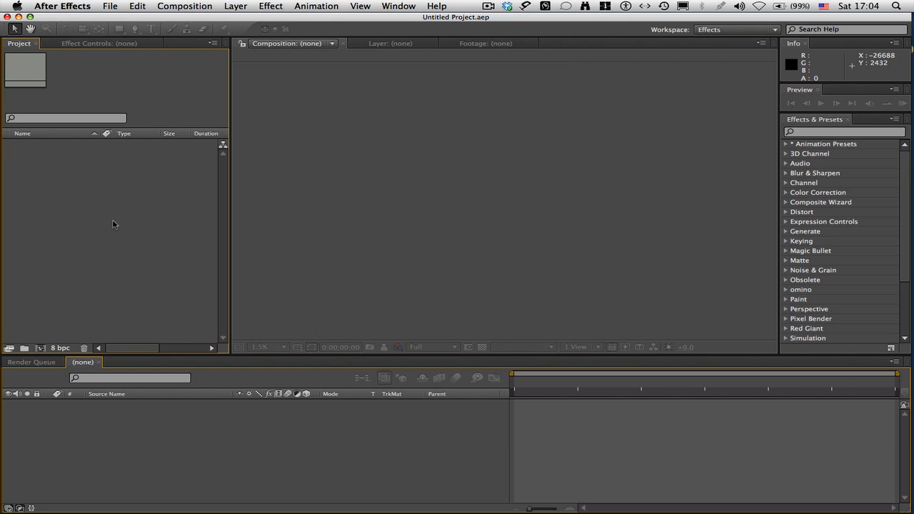
{"action": "double_click", "coordinate": [113, 224]}
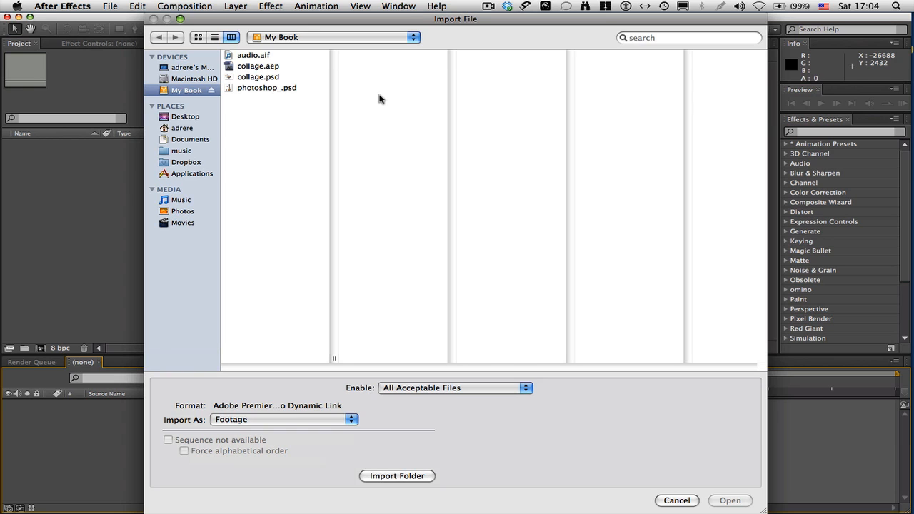
{"action": "left_click", "coordinate": [269, 55]}
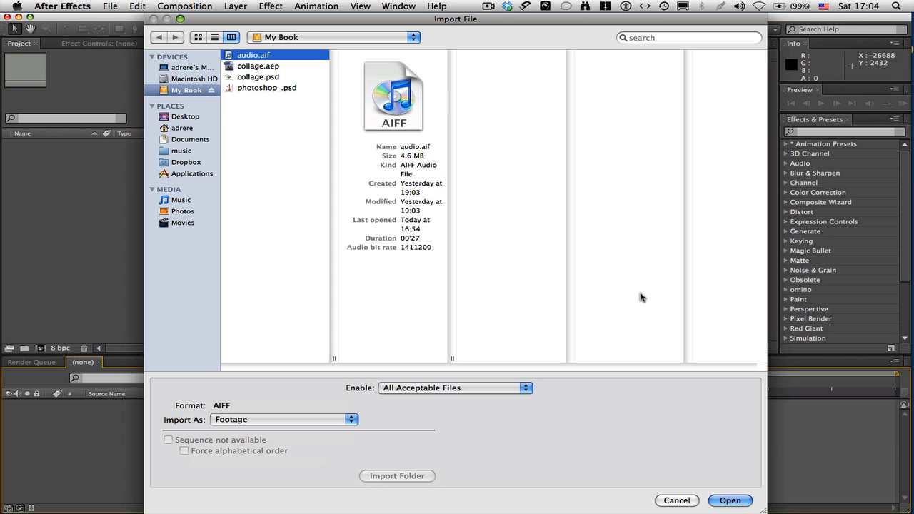
{"action": "left_click", "coordinate": [736, 497]}
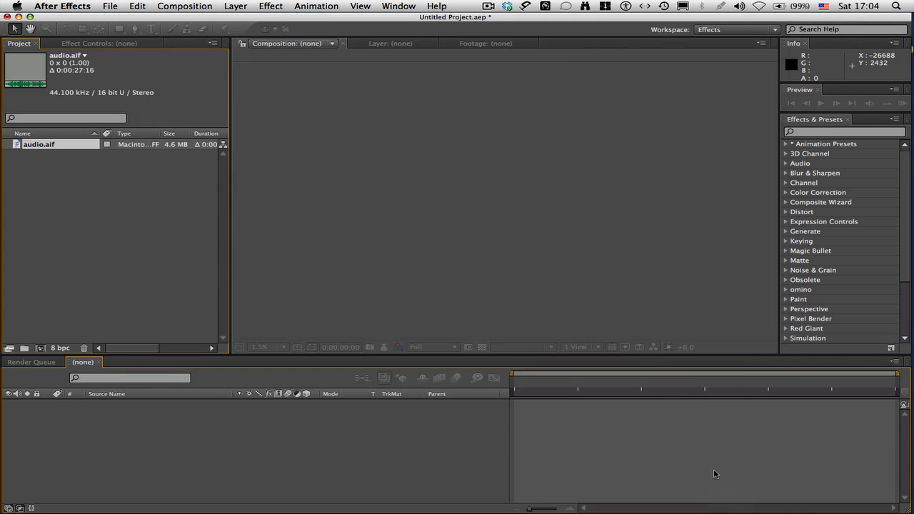
{"action": "double_click", "coordinate": [131, 183]}
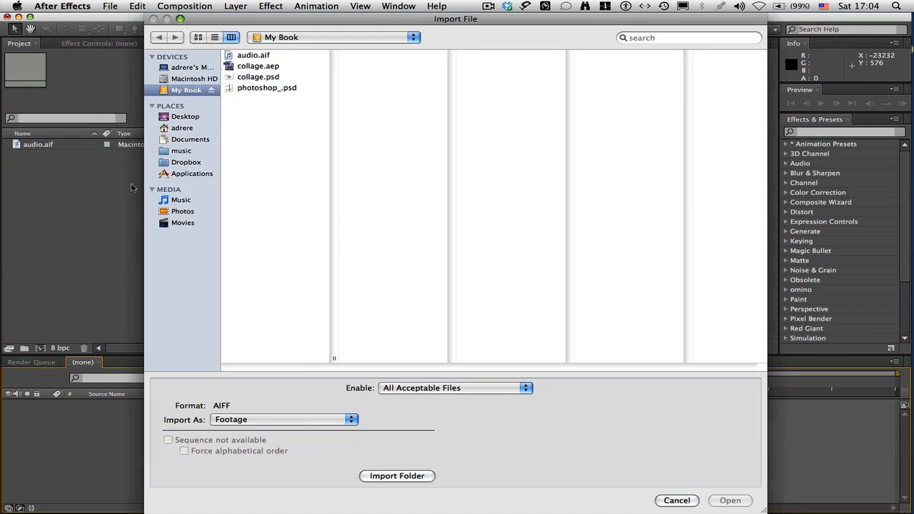
{"action": "left_click", "coordinate": [265, 67]}
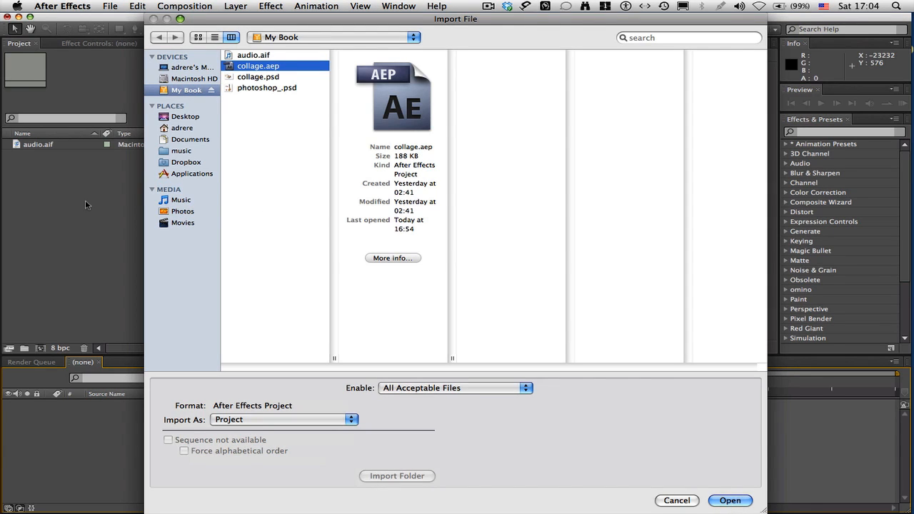
{"action": "left_click", "coordinate": [729, 500]}
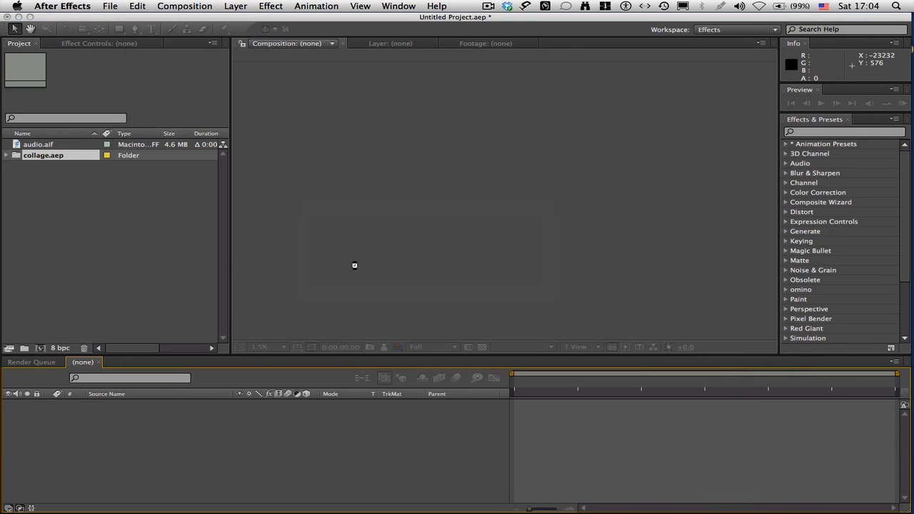
Import photoshop_.psd as a composition with cropped layers, keeping editable layer styles.
{"action": "double_click", "coordinate": [124, 203]}
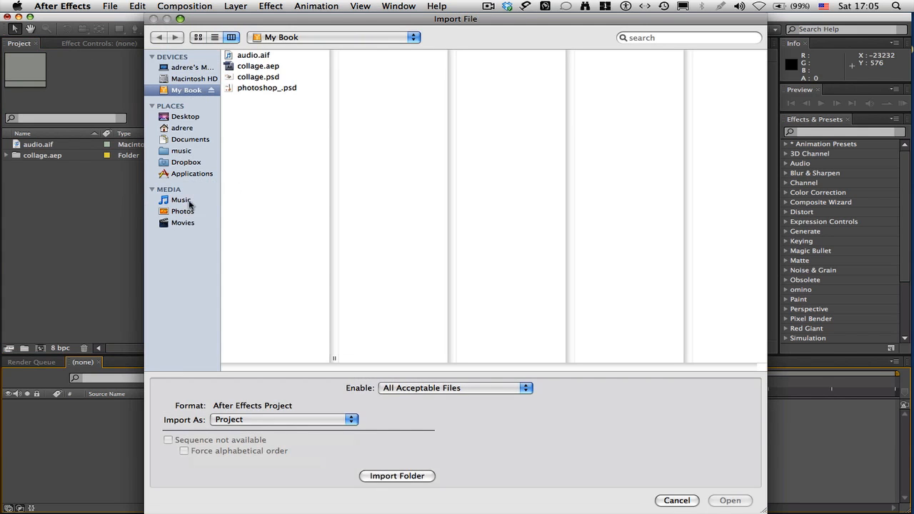
{"action": "left_click", "coordinate": [267, 89]}
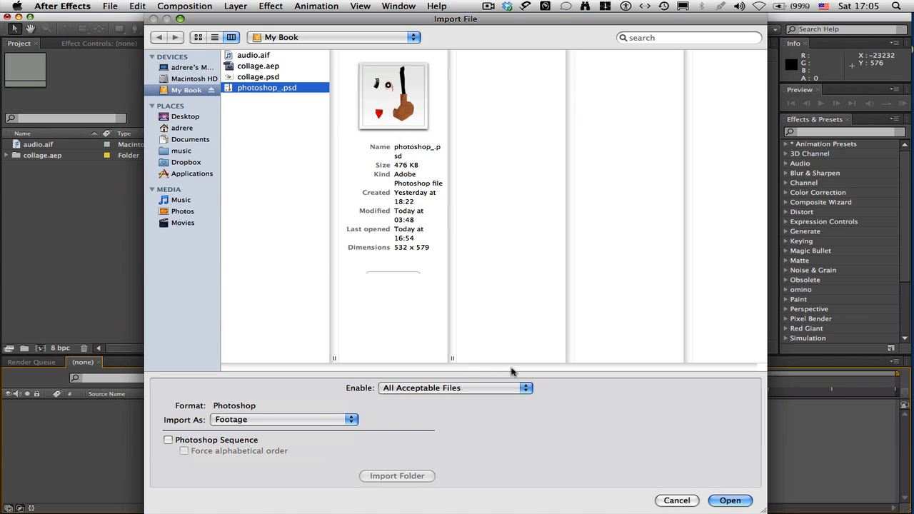
{"action": "left_click", "coordinate": [352, 419]}
{"action": "left_click", "coordinate": [351, 441]}
{"action": "left_click", "coordinate": [730, 500]}
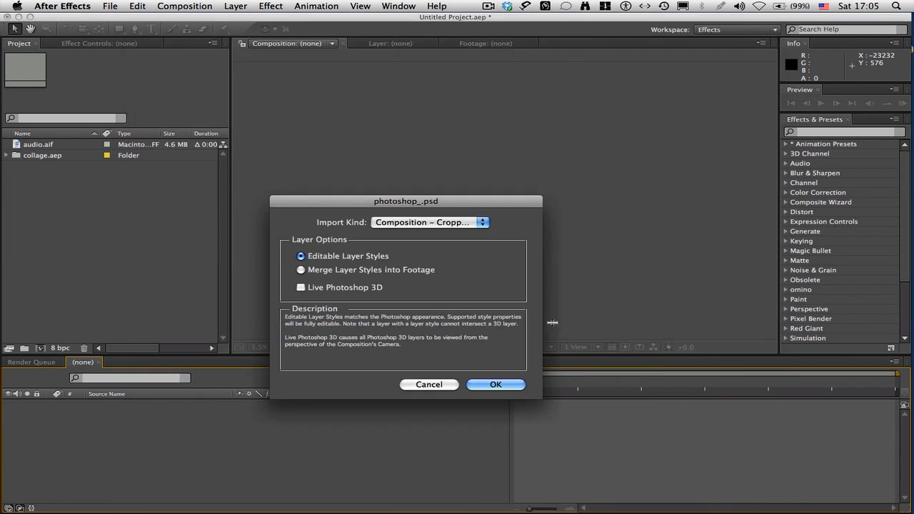
{"action": "left_click", "coordinate": [514, 385]}
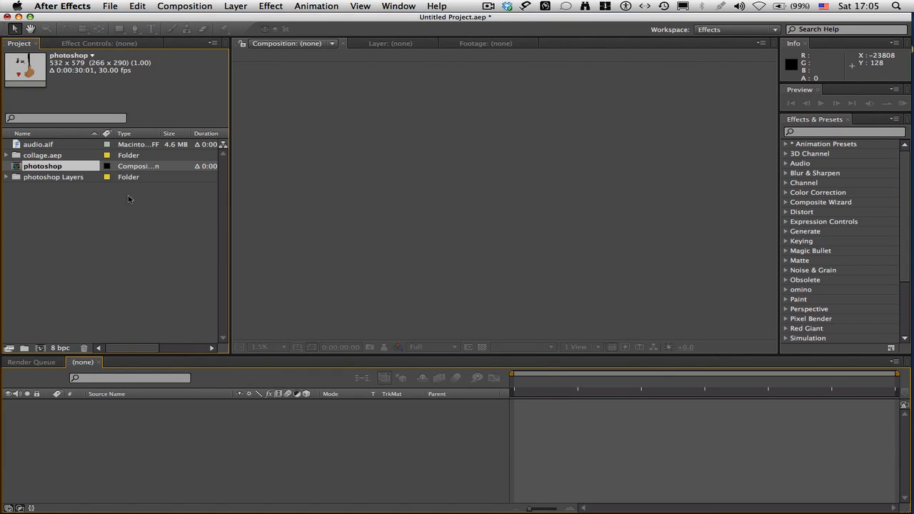
Create a composition named main at 1024 x 576 px, 30 fps, with a duration of 0:00:30:01.
{"action": "left_click", "coordinate": [184, 5]}
{"action": "left_click", "coordinate": [197, 23]}
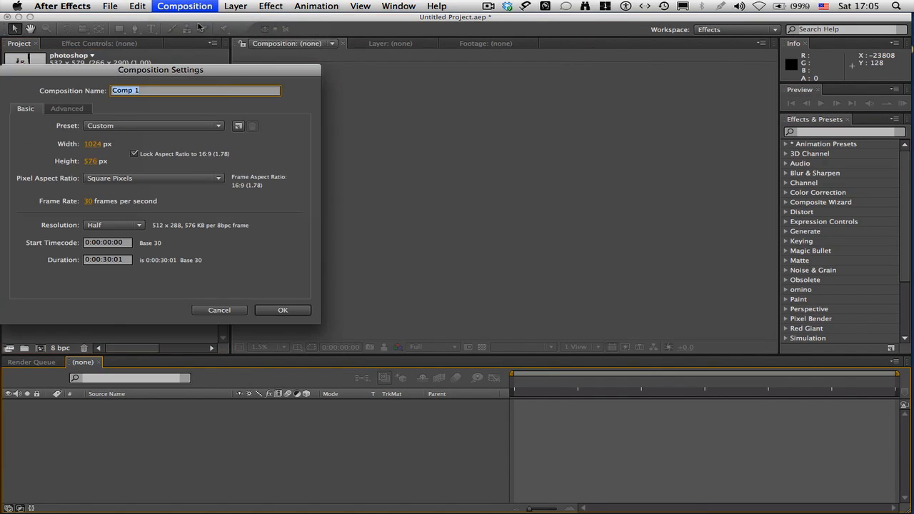
{"action": "type", "text": "main"}
{"action": "left_click", "coordinate": [297, 312]}
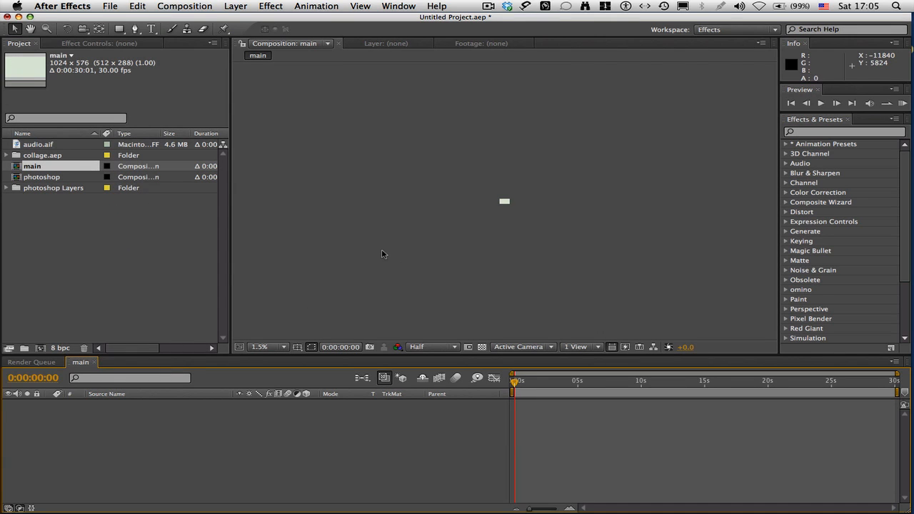
Add a black 1024 x 576 px solid named particles to the main composition.
{"action": "key", "text": "period"}
{"action": "key", "text": "period"}
{"action": "key", "text": "period"}
{"action": "key", "text": "period"}
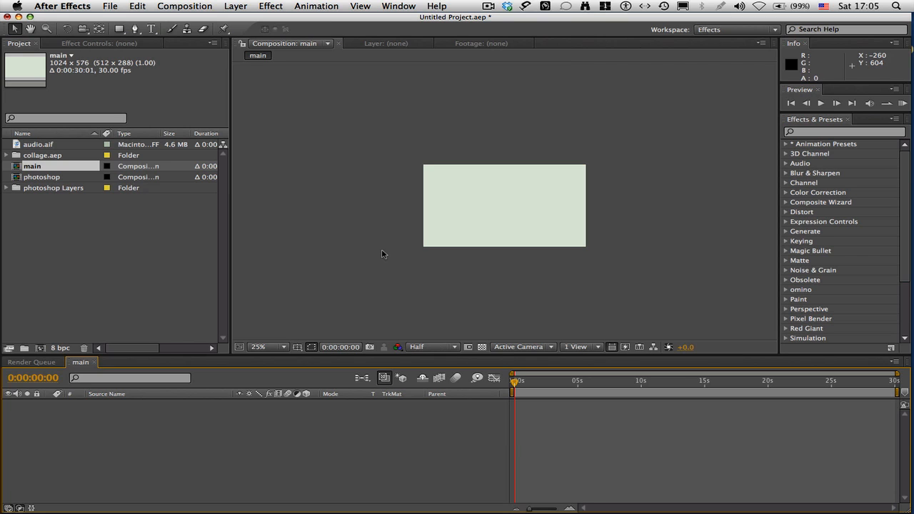
{"action": "right_click", "coordinate": [394, 425]}
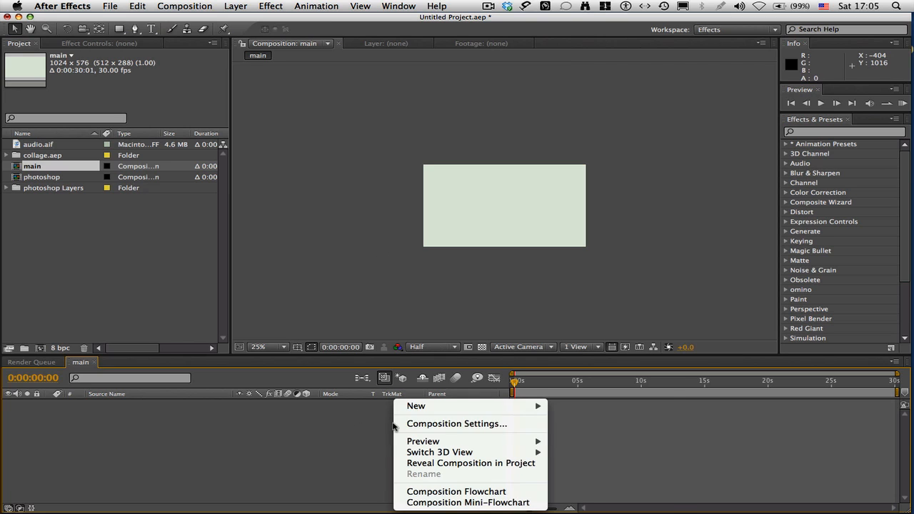
{"action": "mouse_move", "coordinate": [418, 408]}
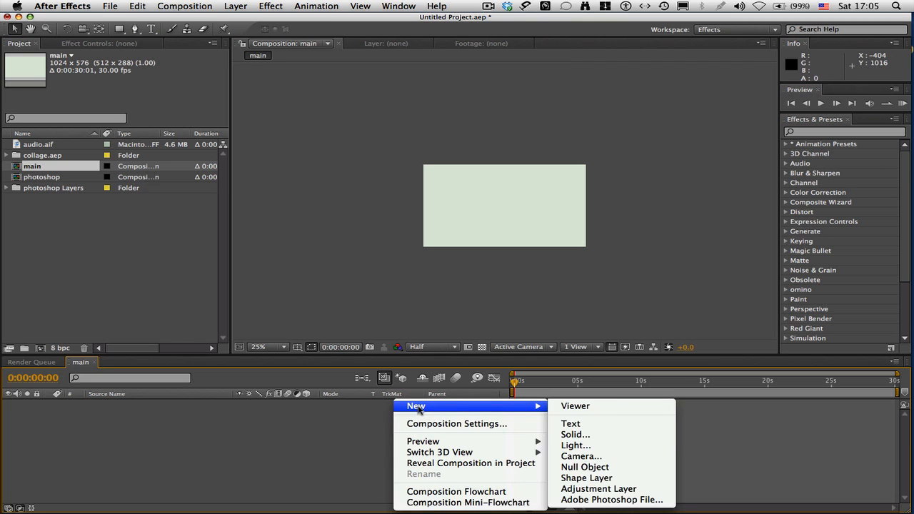
{"action": "left_click", "coordinate": [600, 435]}
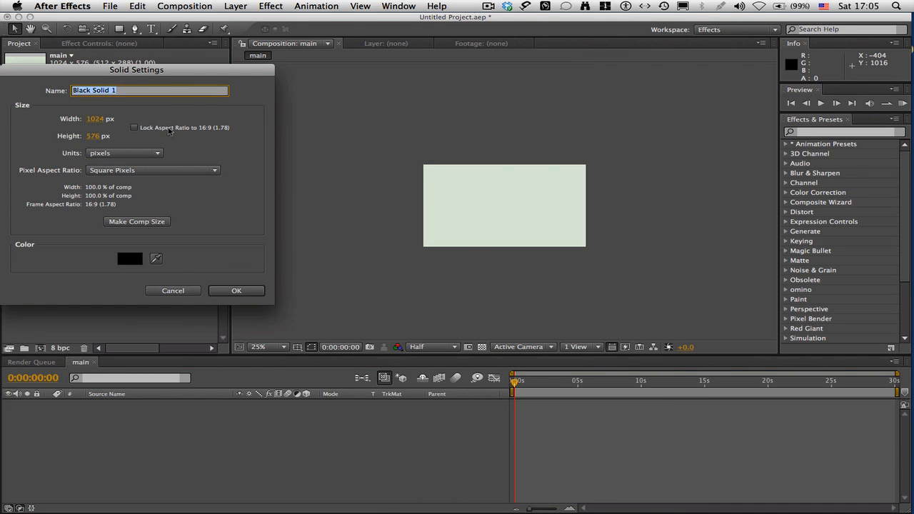
{"action": "type", "text": "particles"}
{"action": "left_click", "coordinate": [240, 291]}
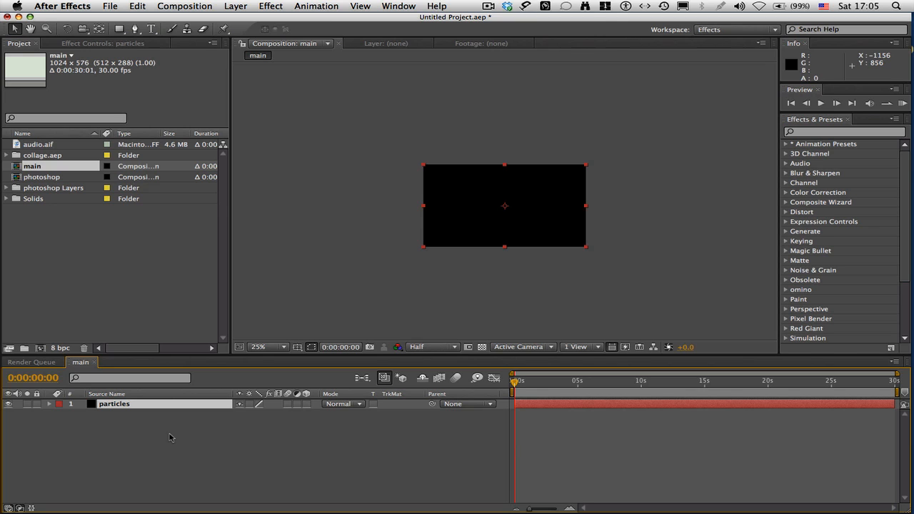
Add the collage composition from the collage.aep folder to main, below the particles layer.
{"action": "left_click", "coordinate": [6, 188]}
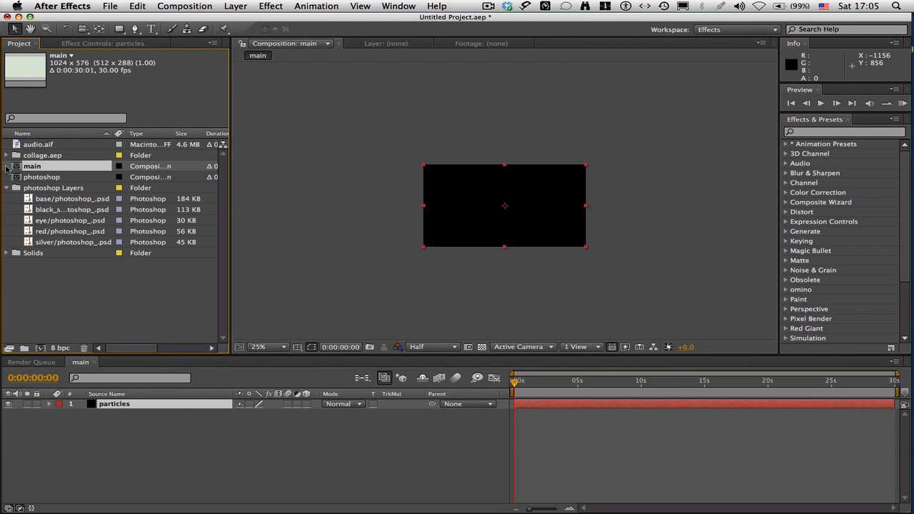
{"action": "left_click", "coordinate": [7, 155]}
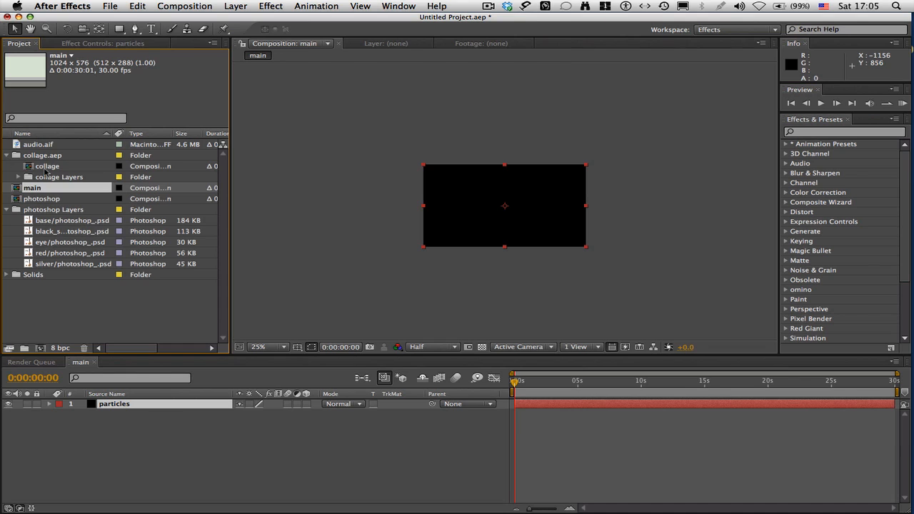
{"action": "left_click_drag", "start_coordinate": [45, 168], "coordinate": [114, 441]}
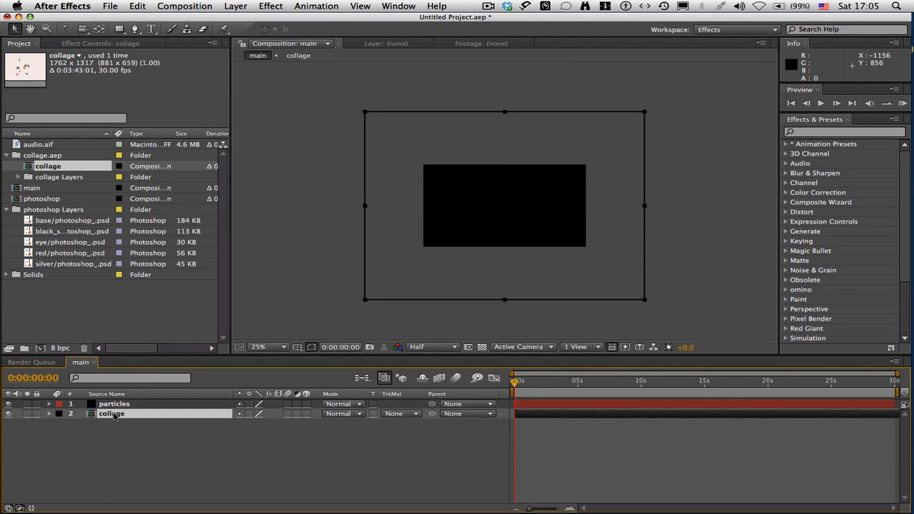
Open the collage composition, scrub to 0:00:17:14 and examine the klania1 layer's keyframes and its position and rotation expressions.
{"action": "double_click", "coordinate": [112, 414]}
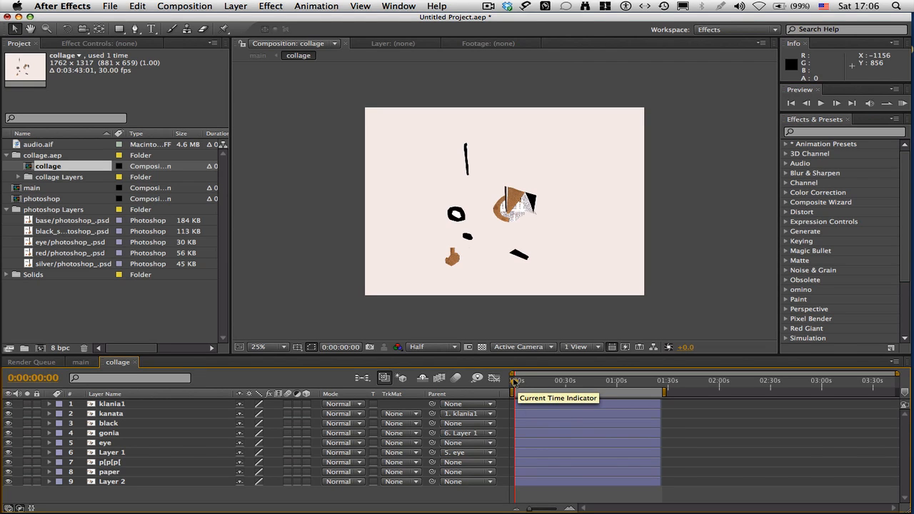
{"action": "left_click_drag", "start_coordinate": [511, 381], "coordinate": [544, 383]}
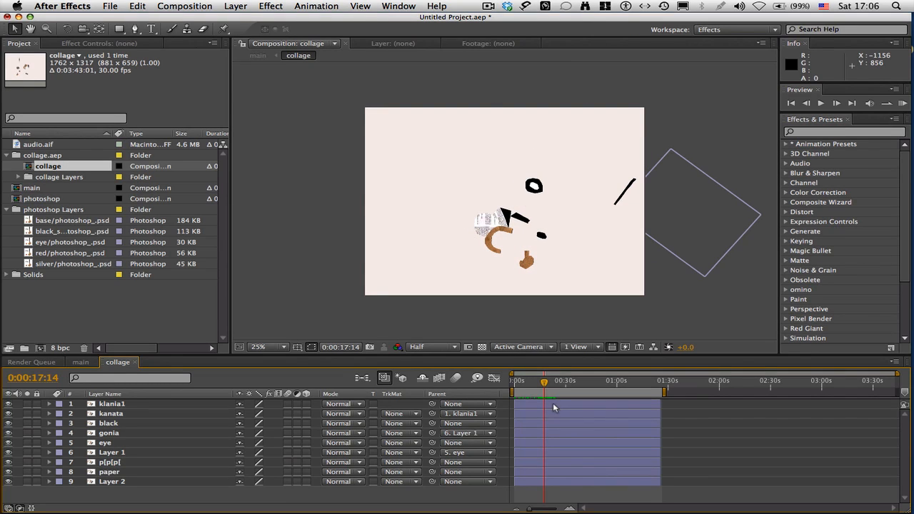
{"action": "left_click", "coordinate": [553, 404]}
{"action": "key", "text": "u"}
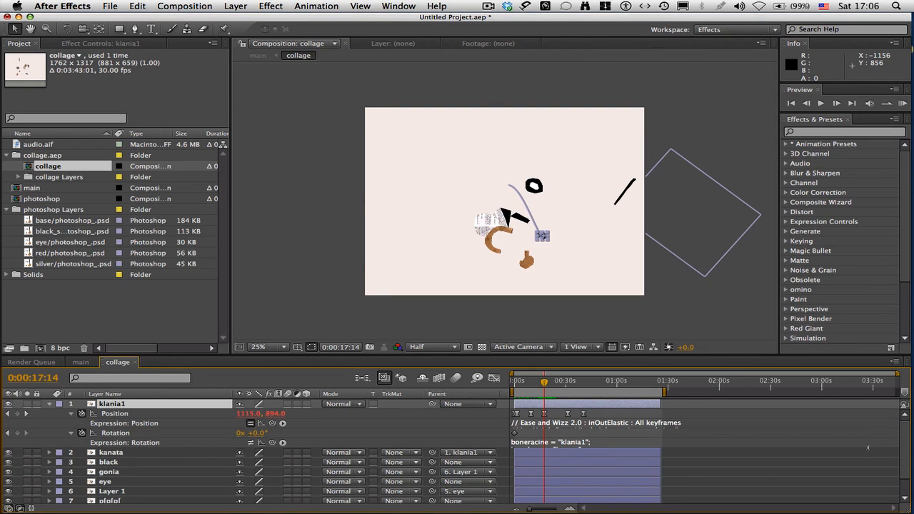
{"action": "left_click", "coordinate": [867, 447]}
{"action": "scroll", "coordinate": [906, 455], "scroll_direction": "down", "scroll_amount": 1}
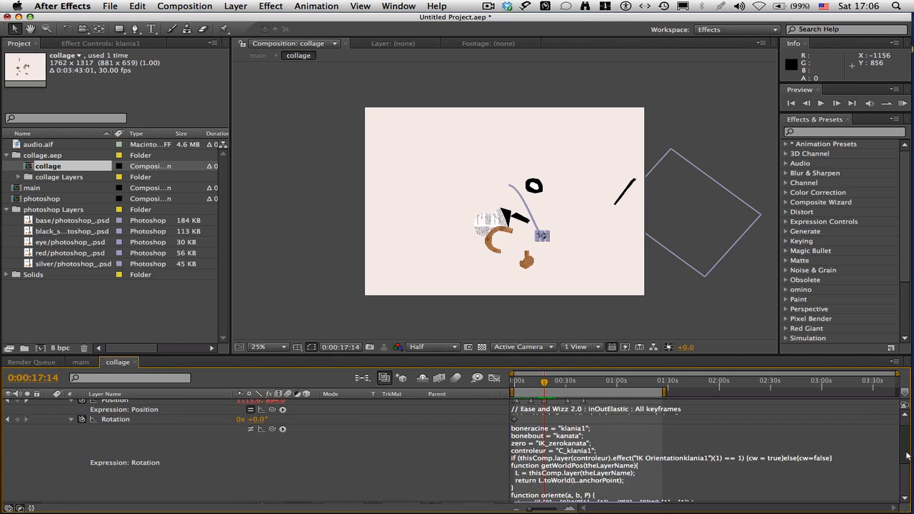
{"action": "left_click", "coordinate": [804, 414]}
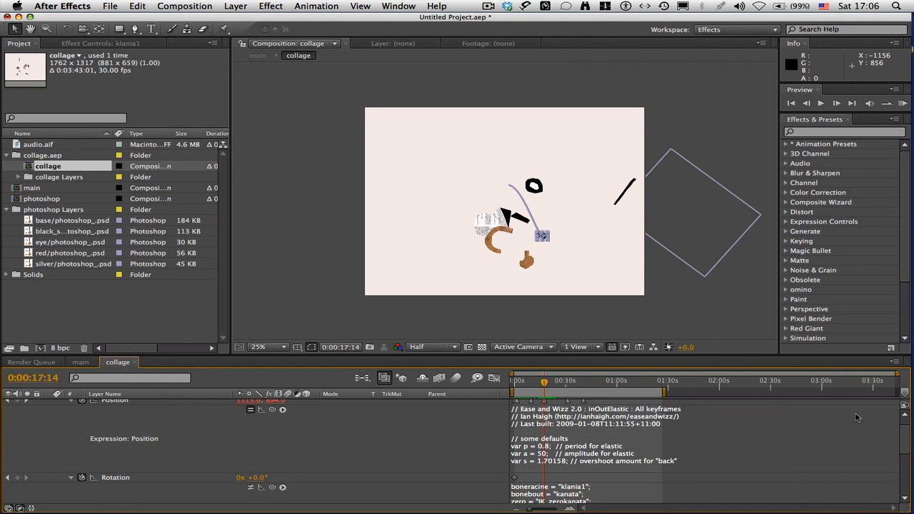
{"action": "left_click_drag", "start_coordinate": [900, 433], "coordinate": [902, 453]}
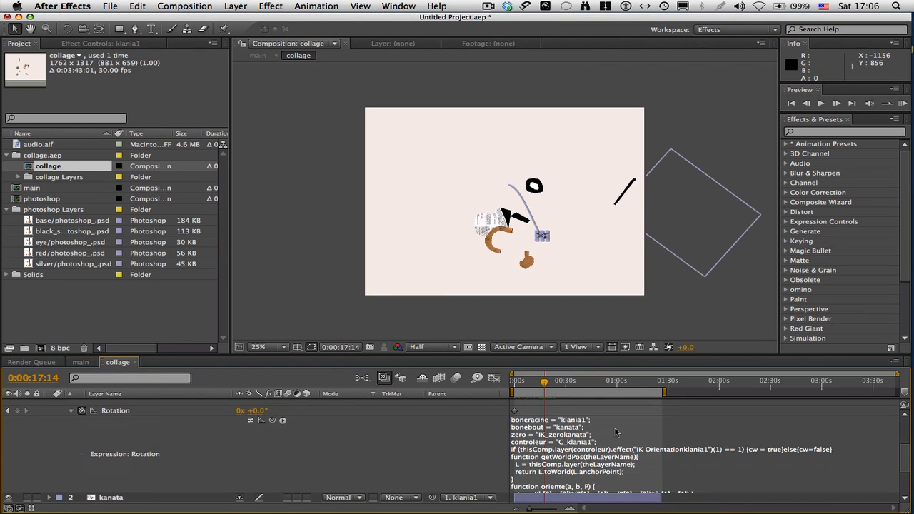
Switch to Chrome and review the open pages about the Duik Tools download, the script authors and Ease and Wizz.
{"action": "key", "text": "F3"}
{"action": "left_click", "coordinate": [601, 175]}
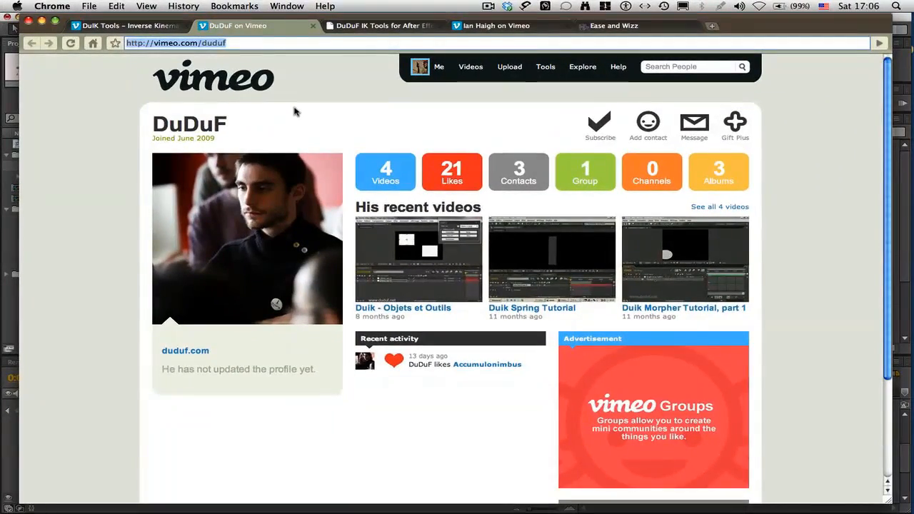
{"action": "left_click", "coordinate": [404, 29]}
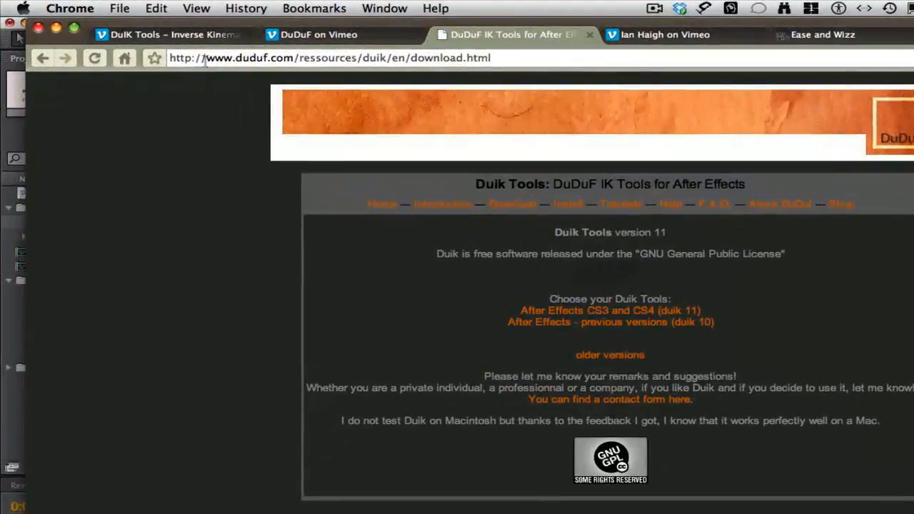
{"action": "left_click_drag", "start_coordinate": [153, 44], "coordinate": [418, 45]}
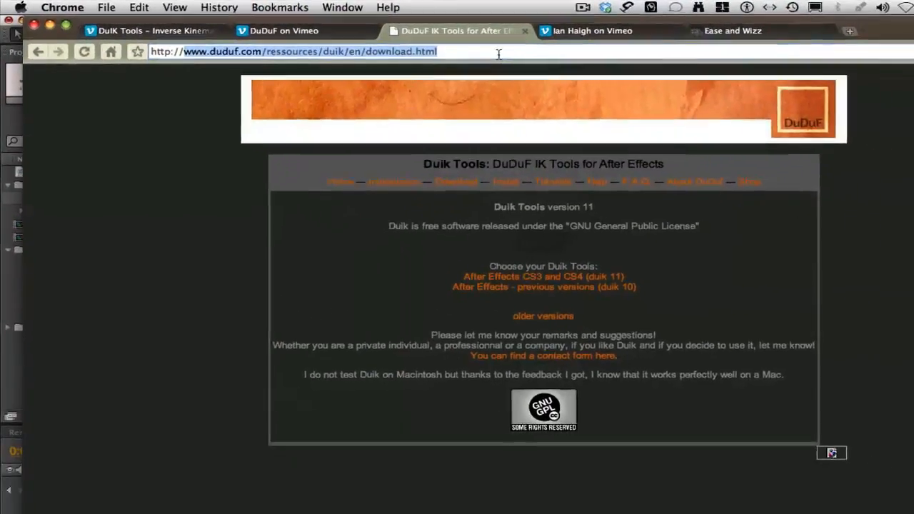
{"action": "left_click", "coordinate": [500, 25]}
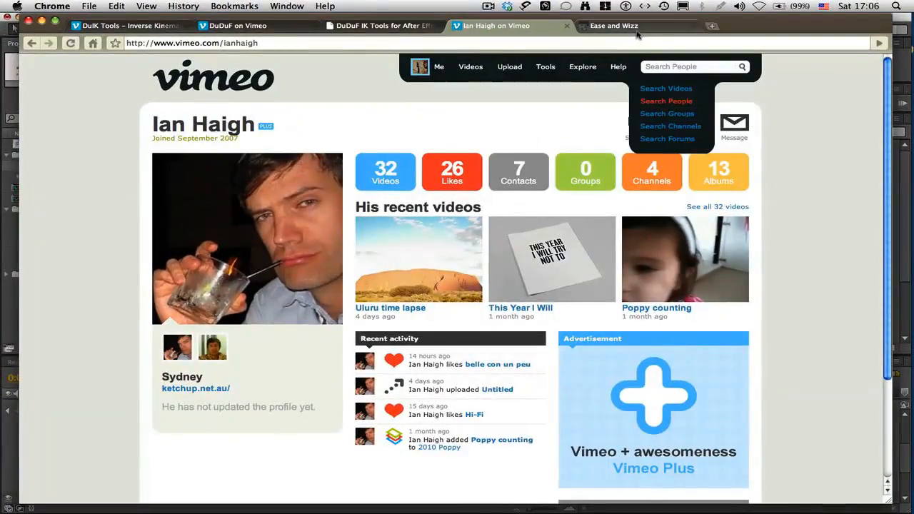
{"action": "left_click", "coordinate": [785, 32]}
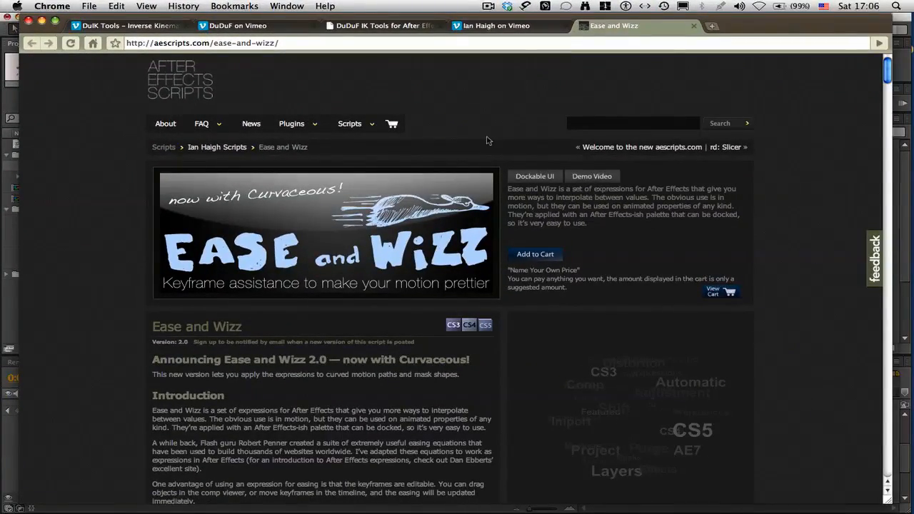
Switch back to After Effects and return to the main composition's timeline.
{"action": "key", "text": "F9"}
{"action": "left_click", "coordinate": [362, 387]}
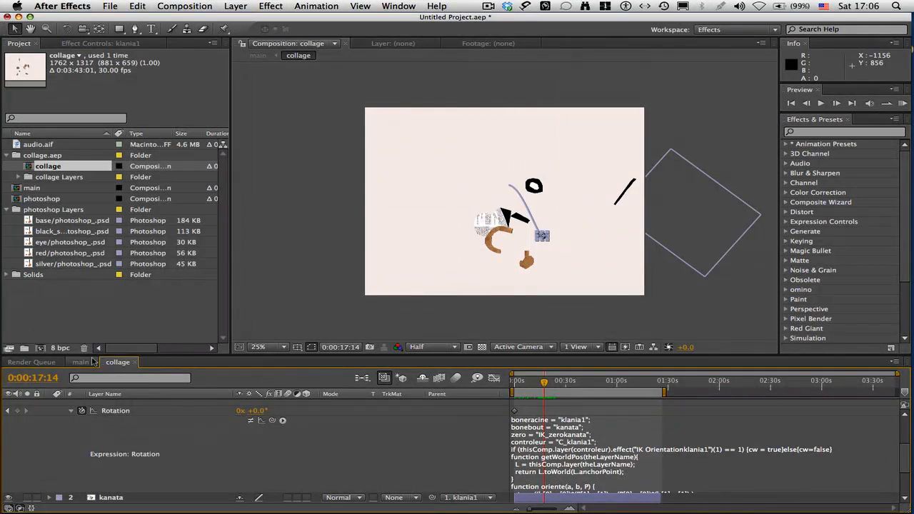
{"action": "left_click", "coordinate": [80, 362]}
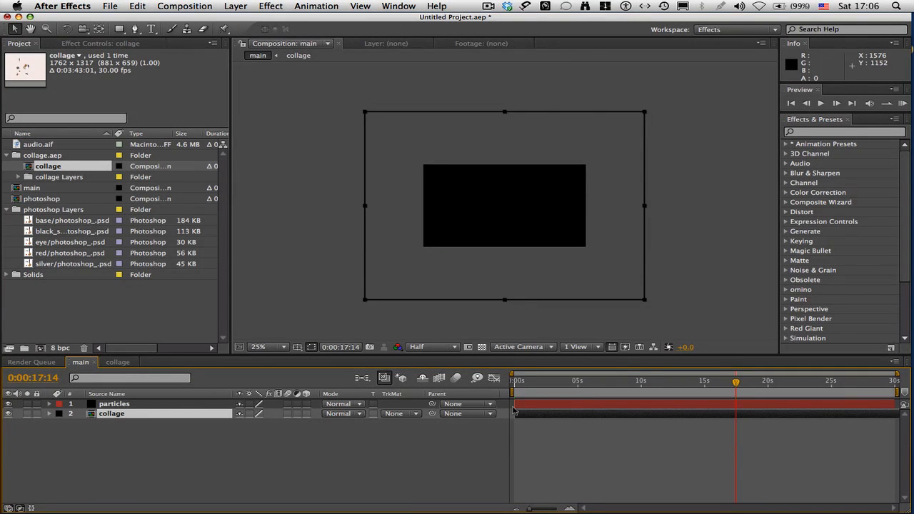
At 0:00:03:00 in main, create a Point light named Emitter with 100% intensity.
{"action": "left_click", "coordinate": [552, 382]}
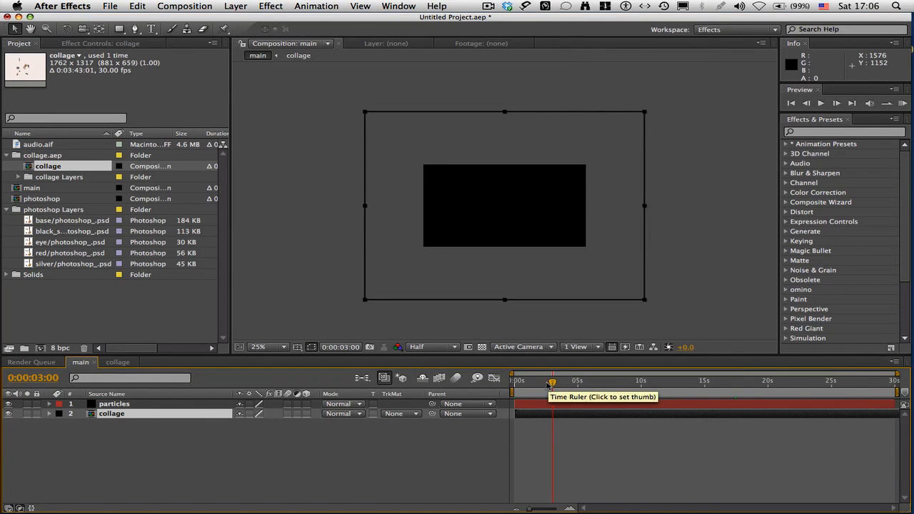
{"action": "right_click", "coordinate": [198, 454]}
{"action": "mouse_move", "coordinate": [242, 407]}
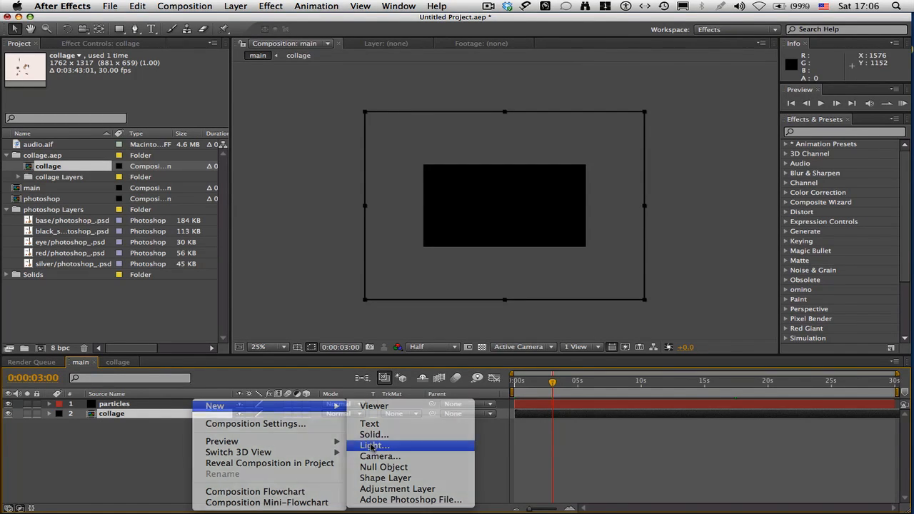
{"action": "left_click", "coordinate": [371, 446]}
{"action": "type", "text": "Emitter"}
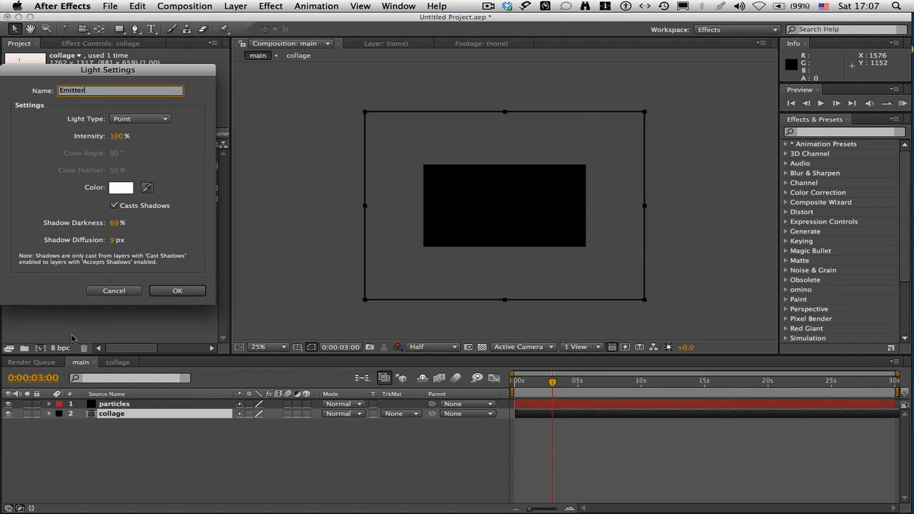
{"action": "left_click", "coordinate": [177, 291]}
{"action": "left_click", "coordinate": [512, 279]}
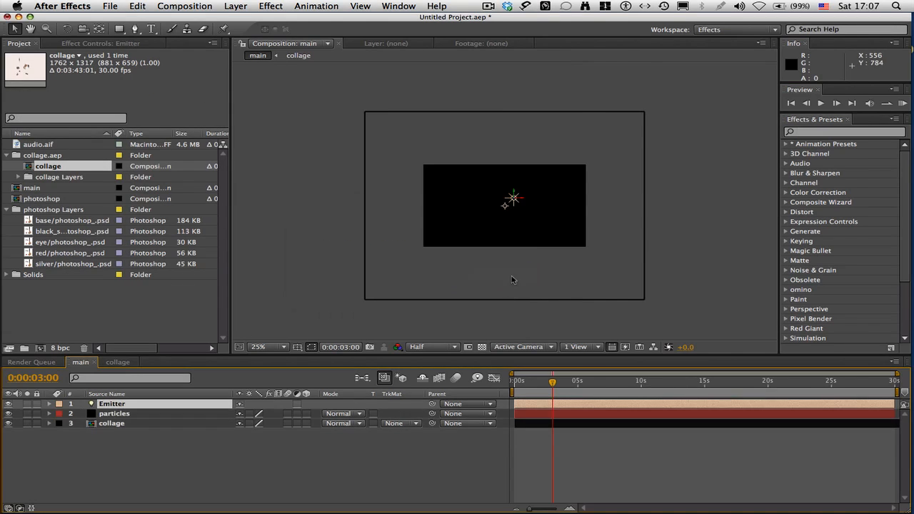
Apply the Trapcode Particular effect to the particles layer.
{"action": "left_click", "coordinate": [200, 450]}
{"action": "left_click", "coordinate": [176, 418]}
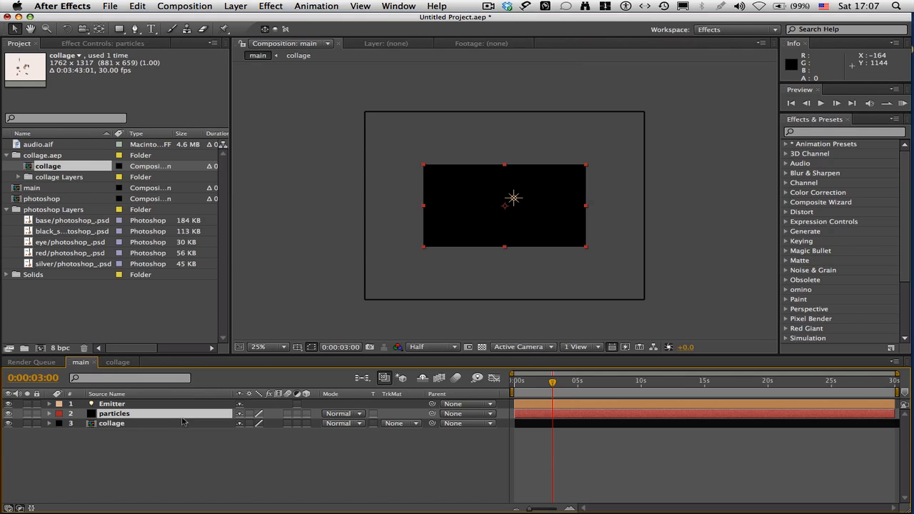
{"action": "left_click", "coordinate": [271, 7]}
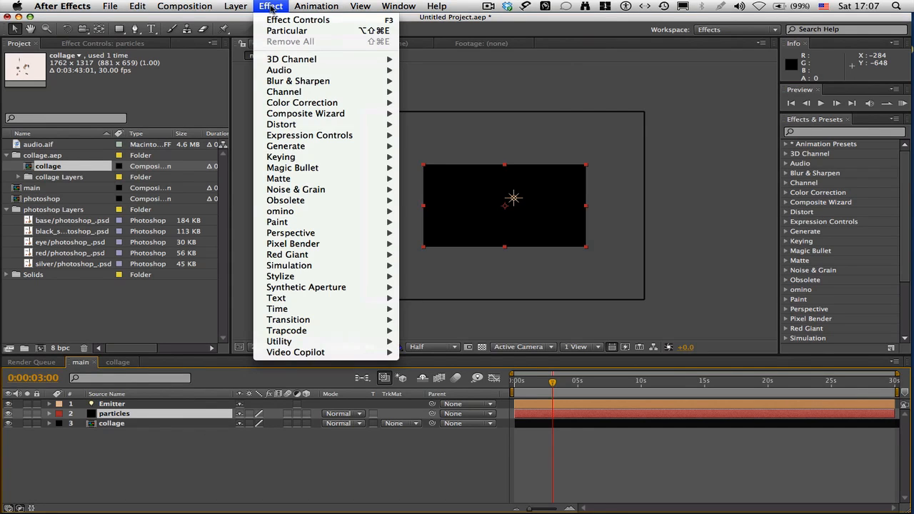
{"action": "mouse_move", "coordinate": [340, 332]}
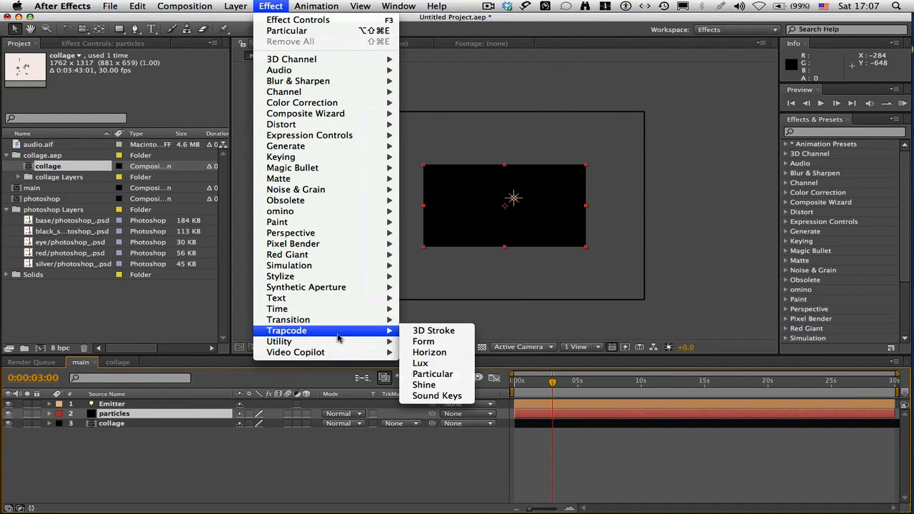
{"action": "left_click", "coordinate": [432, 376]}
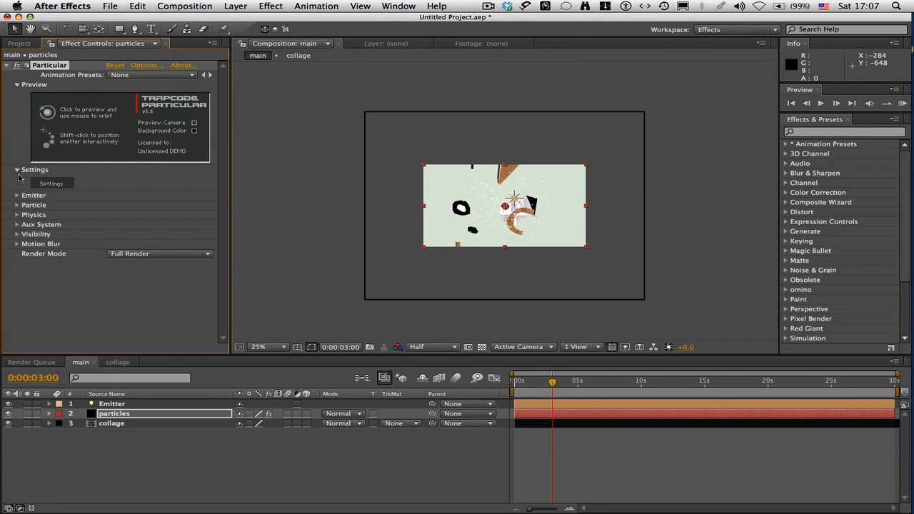
Set Particular's Particle Type to Custom Colorize in the Particle settings.
{"action": "left_click", "coordinate": [18, 195]}
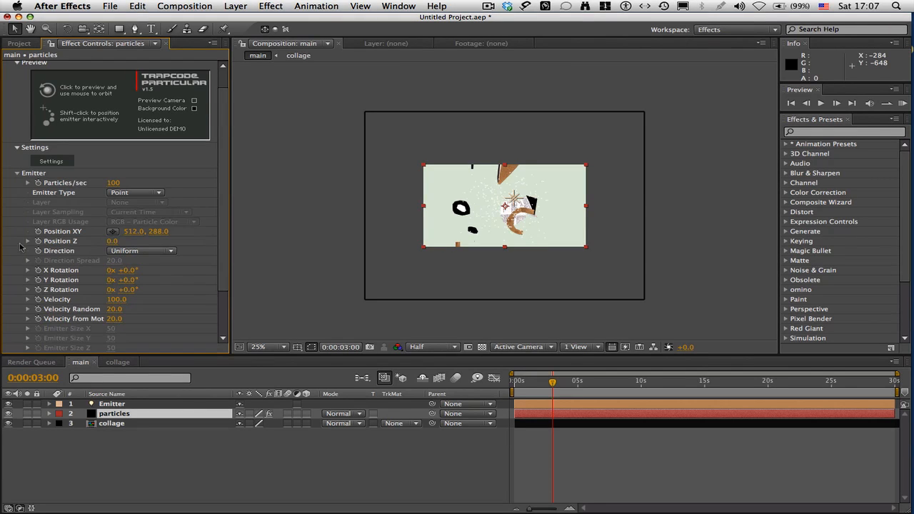
{"action": "scroll", "coordinate": [217, 197], "scroll_direction": "down", "scroll_amount": 3}
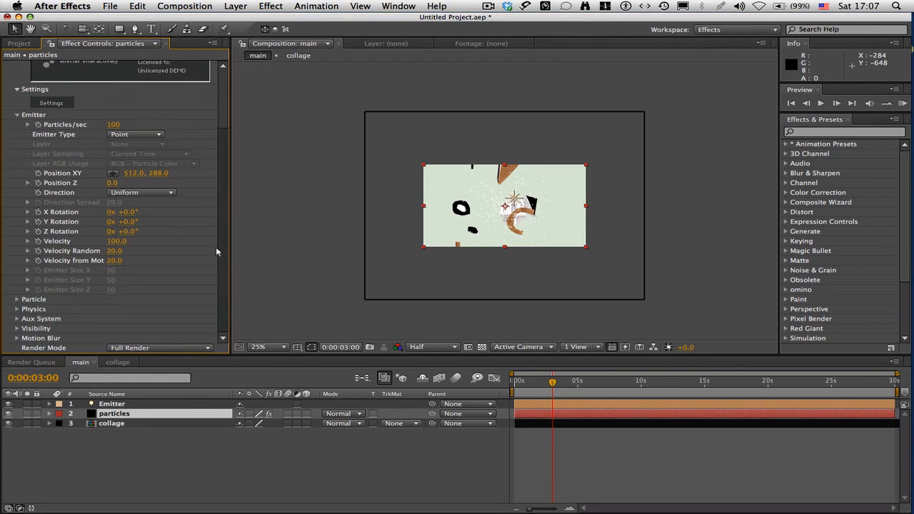
{"action": "left_click", "coordinate": [15, 300]}
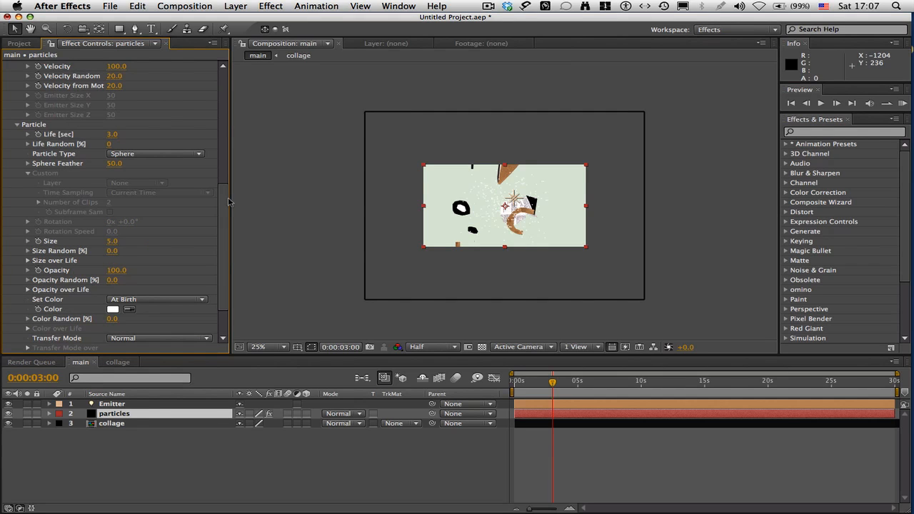
{"action": "left_click_drag", "start_coordinate": [227, 201], "coordinate": [227, 205]}
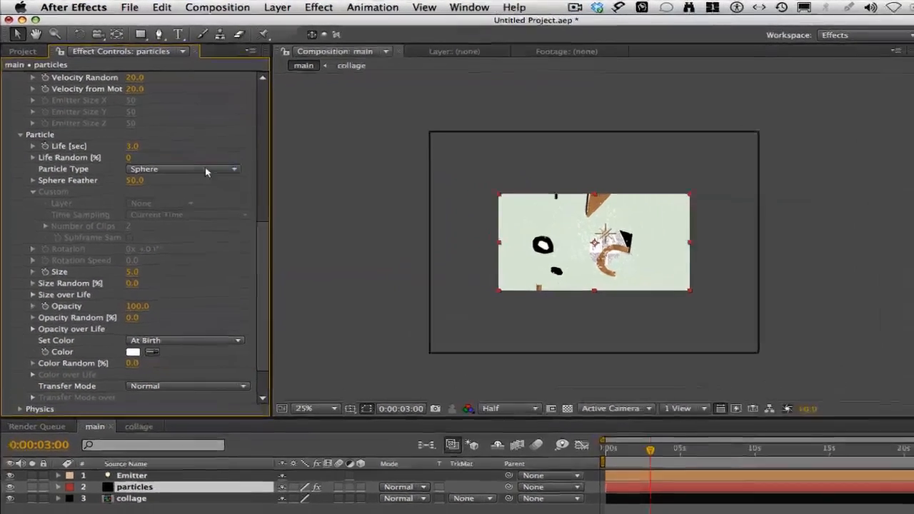
{"action": "left_click", "coordinate": [179, 142]}
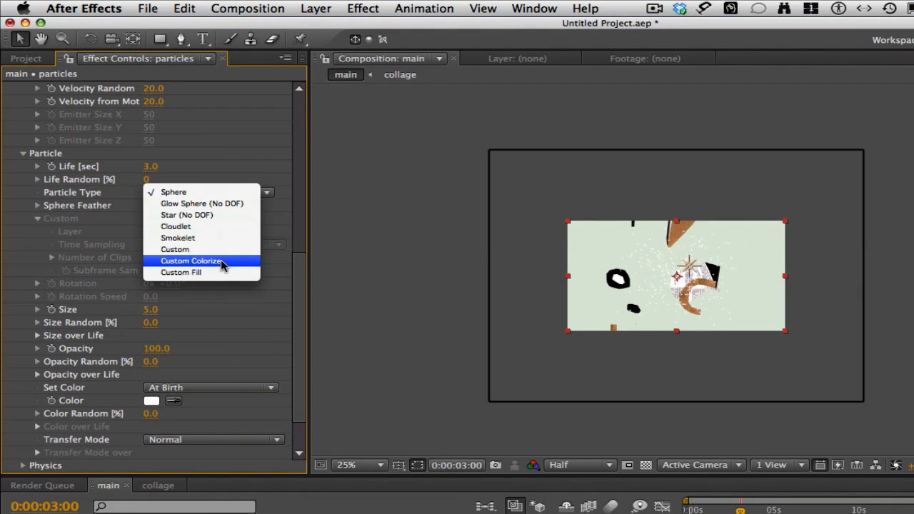
{"action": "left_click", "coordinate": [221, 262]}
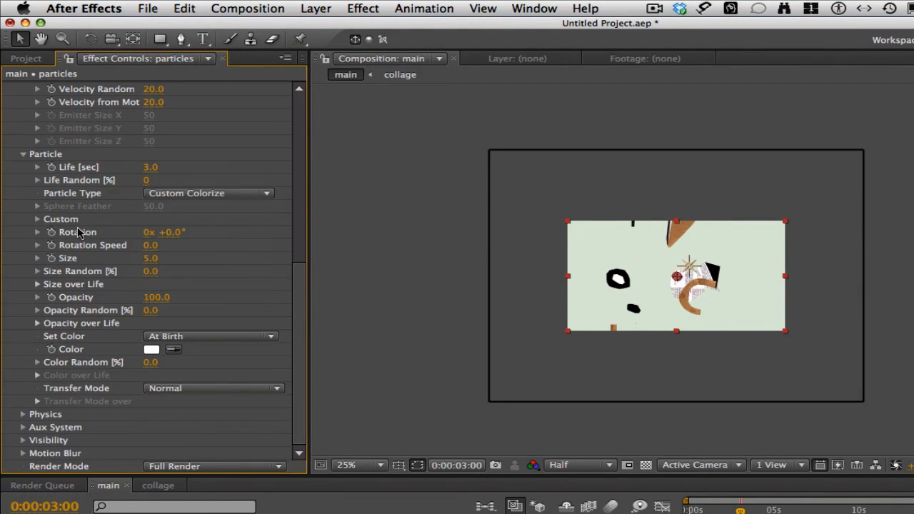
Assign the collage layer as Particular's custom particle layer and accept its large size.
{"action": "left_click", "coordinate": [37, 219]}
{"action": "left_click", "coordinate": [199, 233]}
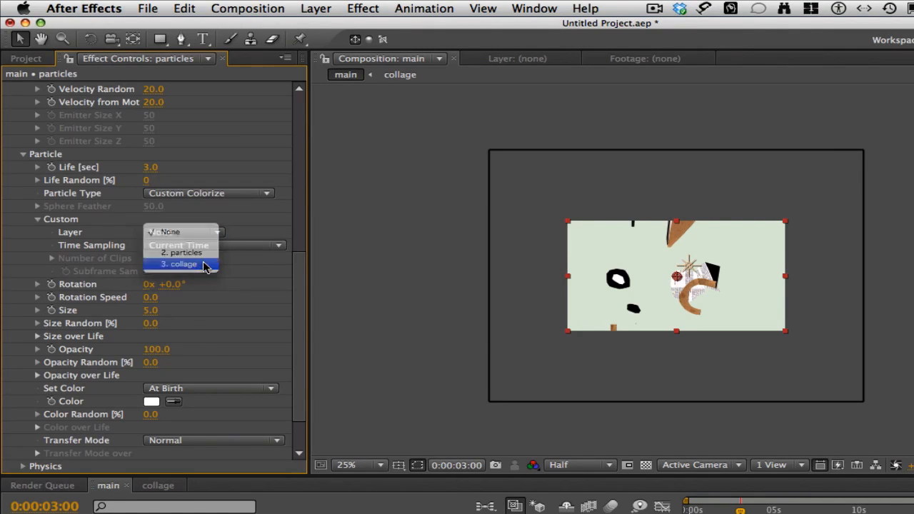
{"action": "left_click", "coordinate": [203, 264]}
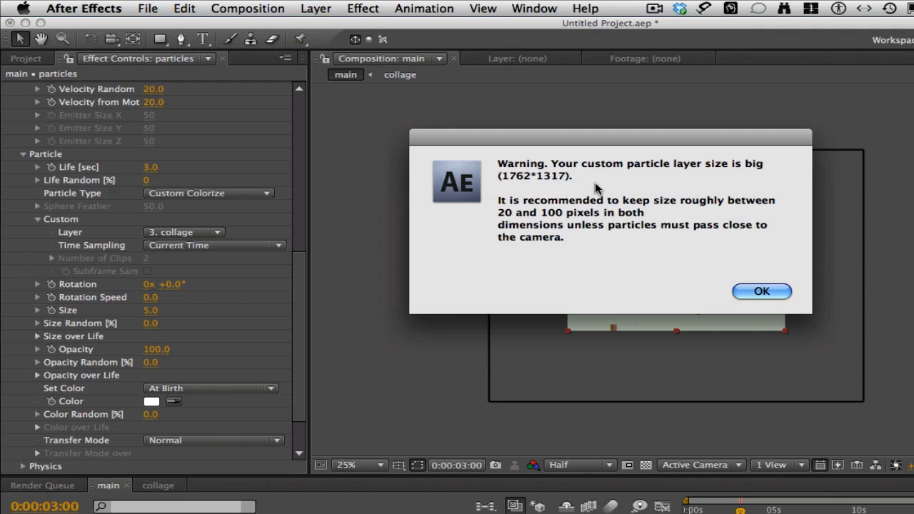
{"action": "left_click", "coordinate": [761, 291]}
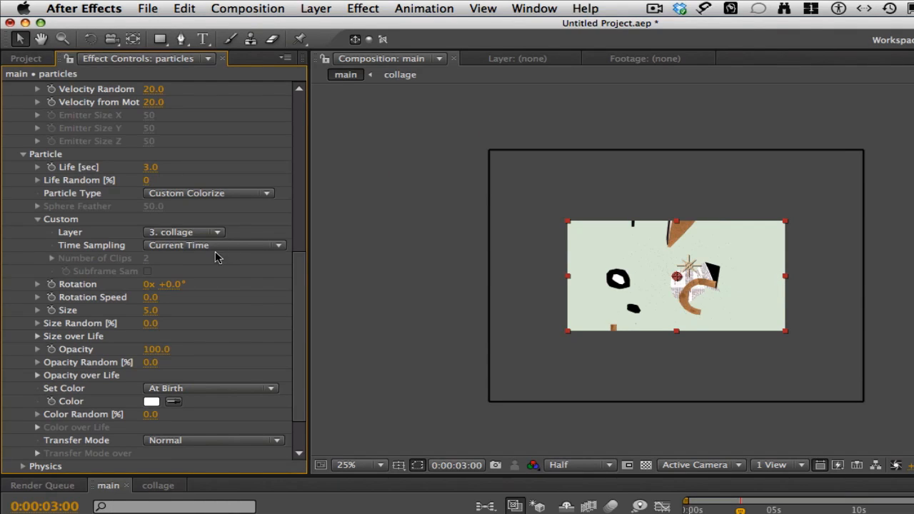
Set the custom particle's Time Sampling to Random - Still Frame and hide the collage layer in main.
{"action": "left_click", "coordinate": [238, 246]}
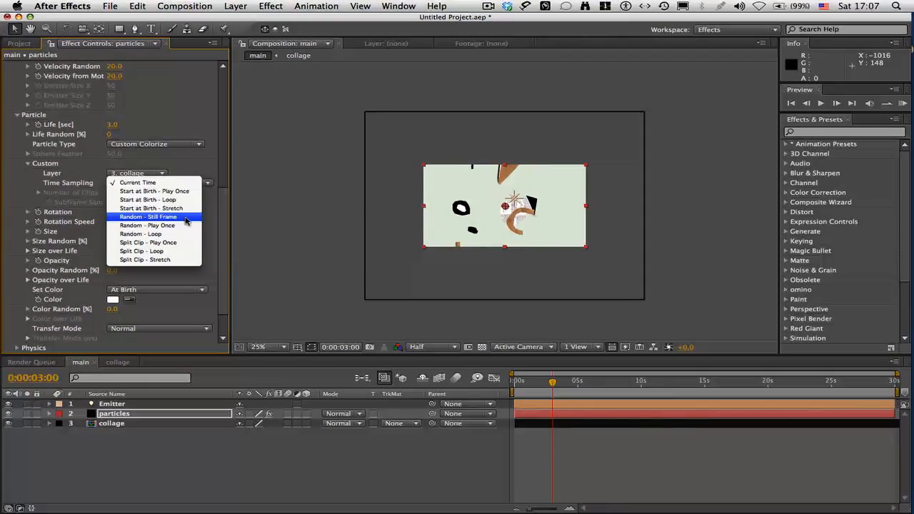
{"action": "left_click", "coordinate": [186, 220]}
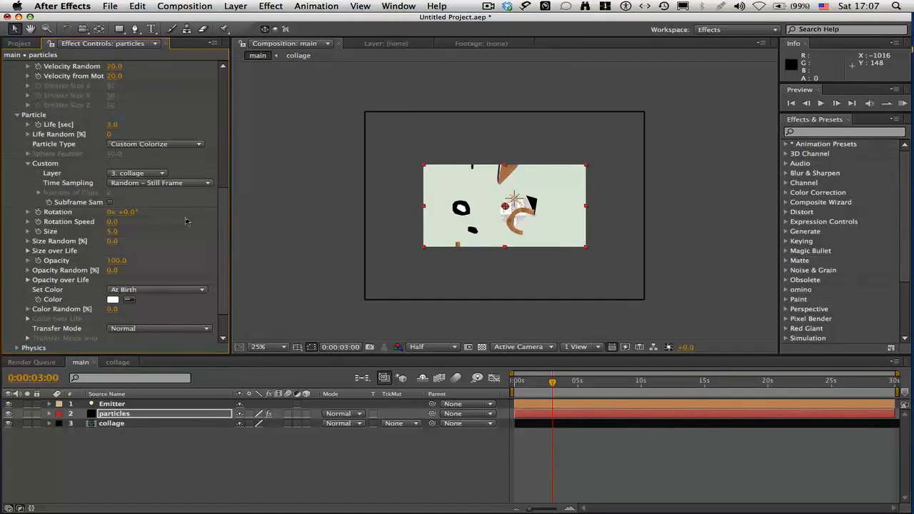
{"action": "left_click", "coordinate": [9, 424]}
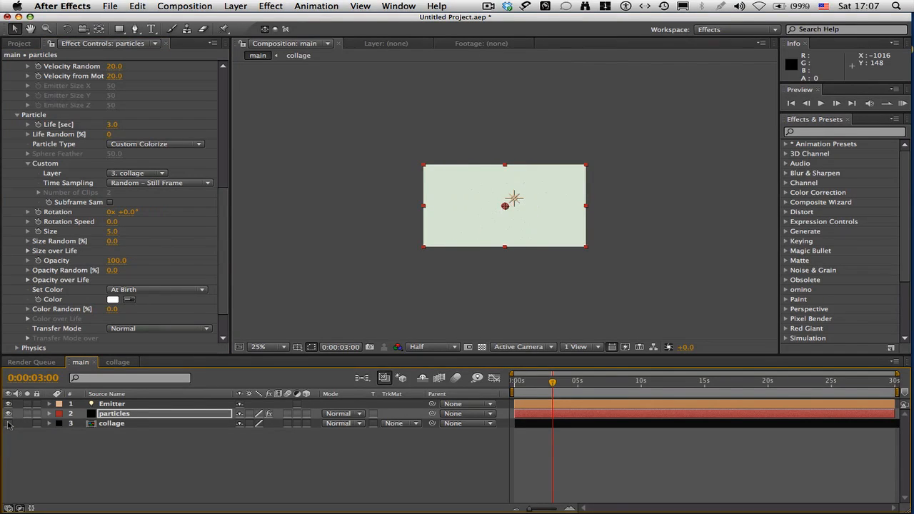
Move the current time to 0:00:06:17 and set Particular's emitter to 14 particles/sec with Emitter Type Light.
{"action": "left_click_drag", "start_coordinate": [555, 389], "coordinate": [597, 389]}
{"action": "scroll", "coordinate": [227, 172], "scroll_direction": "up", "scroll_amount": 6}
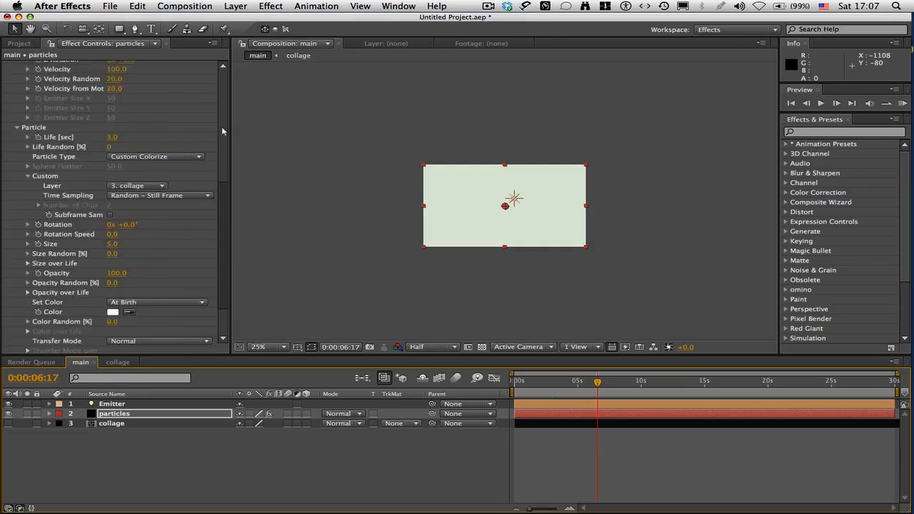
{"action": "scroll", "coordinate": [142, 143], "scroll_direction": "down", "scroll_amount": 3}
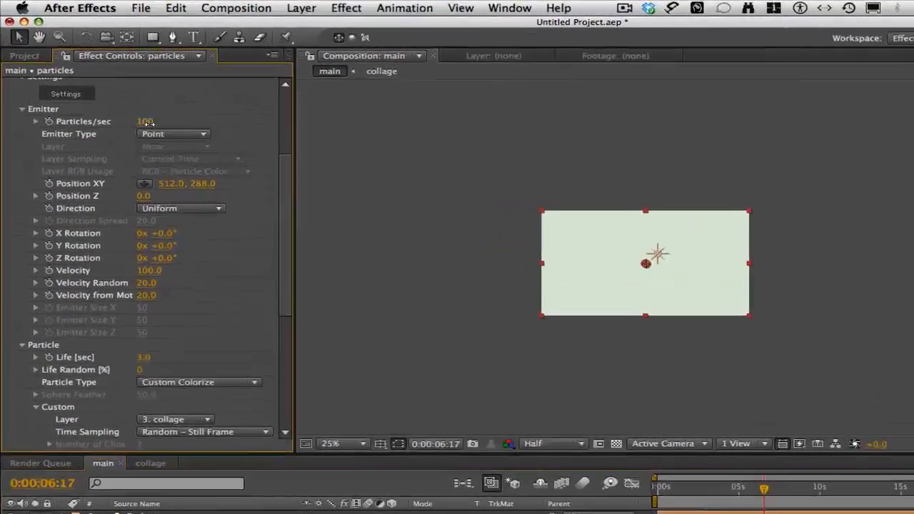
{"action": "left_click", "coordinate": [146, 121]}
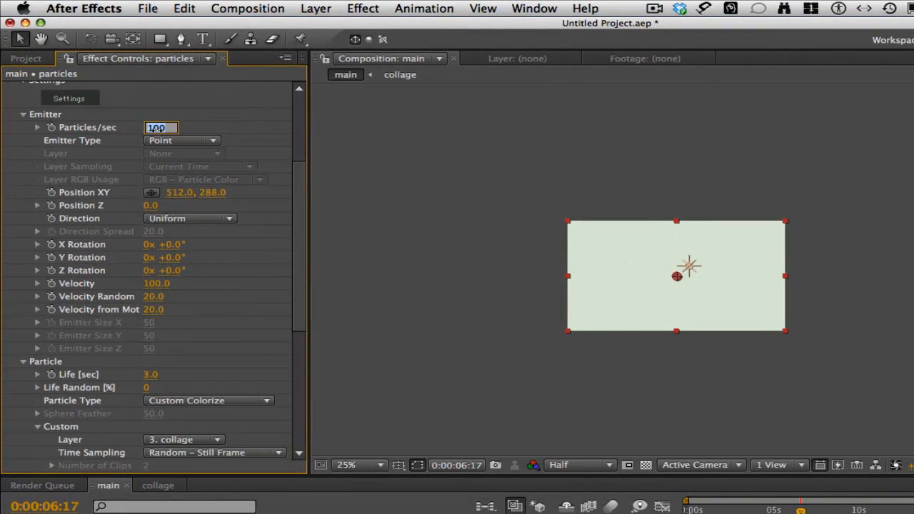
{"action": "type", "text": "14"}
{"action": "left_click", "coordinate": [200, 141]}
{"action": "left_click", "coordinate": [194, 188]}
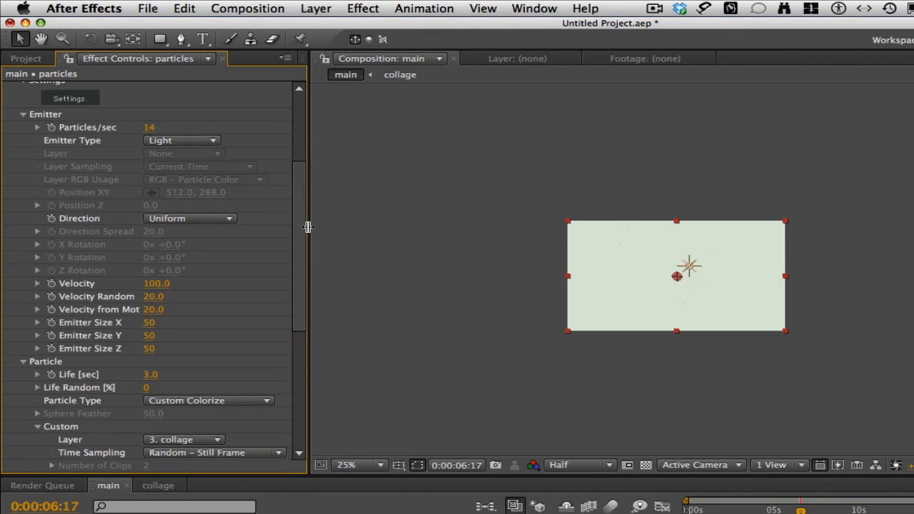
Set the emitter's Velocity to 90 and the particle Life to 1 second.
{"action": "scroll", "coordinate": [292, 224], "scroll_direction": "down", "scroll_amount": 3}
{"action": "scroll", "coordinate": [292, 244], "scroll_direction": "down", "scroll_amount": 3}
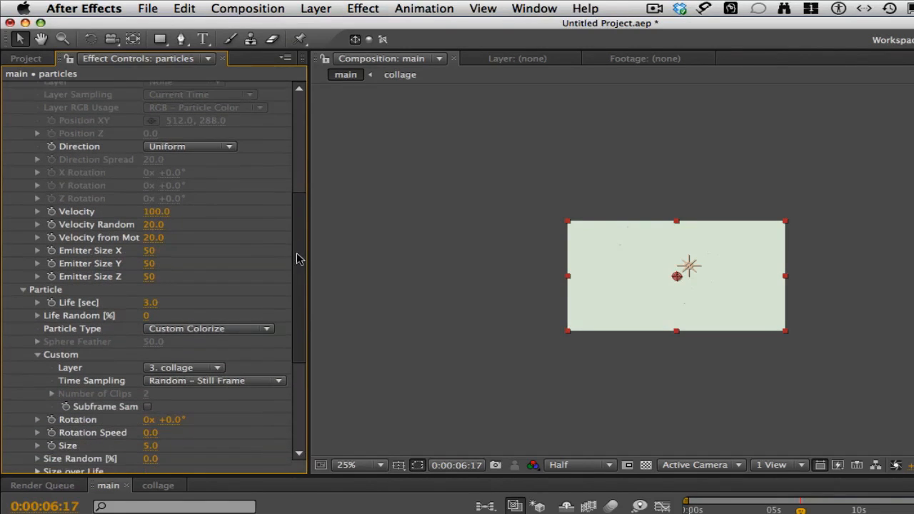
{"action": "left_click", "coordinate": [158, 212]}
{"action": "type", "text": "90"}
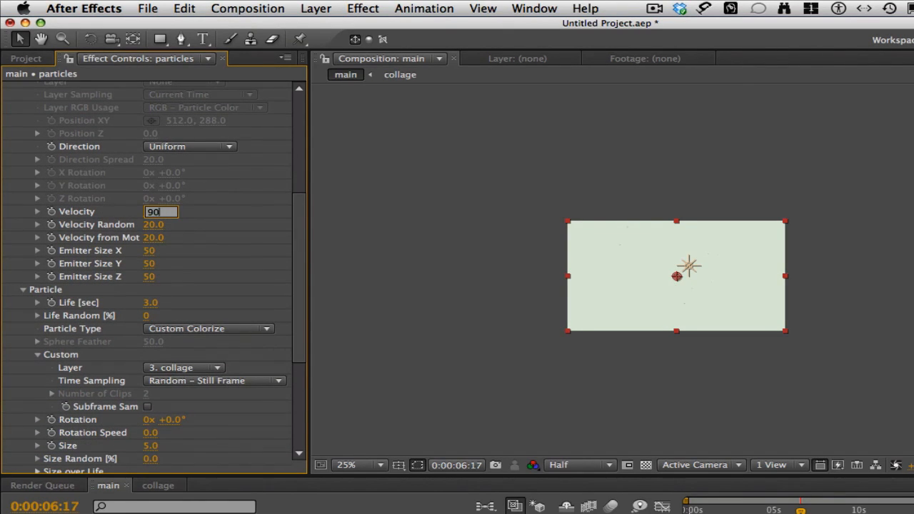
{"action": "left_click", "coordinate": [153, 304]}
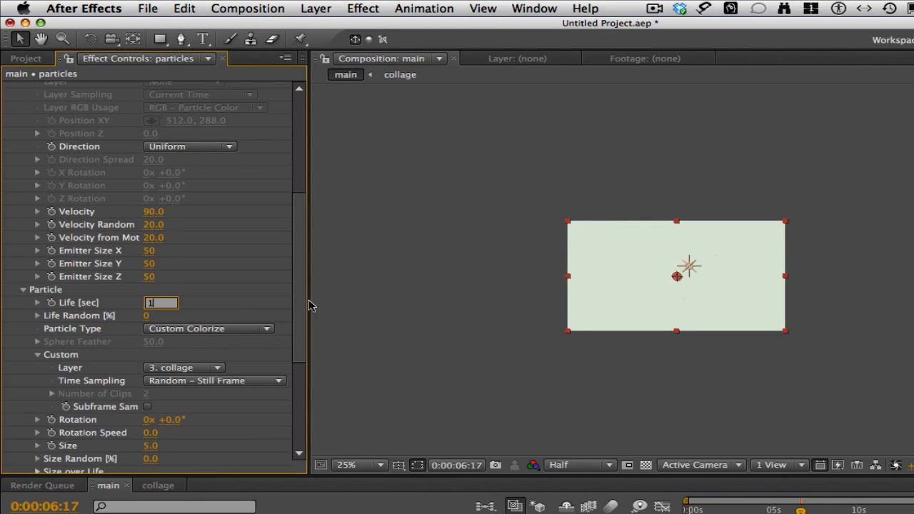
Increase the particle Size to 143 and raise Color Random to 90.8%.
{"action": "left_click_drag", "start_coordinate": [301, 293], "coordinate": [301, 324]}
{"action": "left_click_drag", "start_coordinate": [151, 372], "coordinate": [269, 373]}
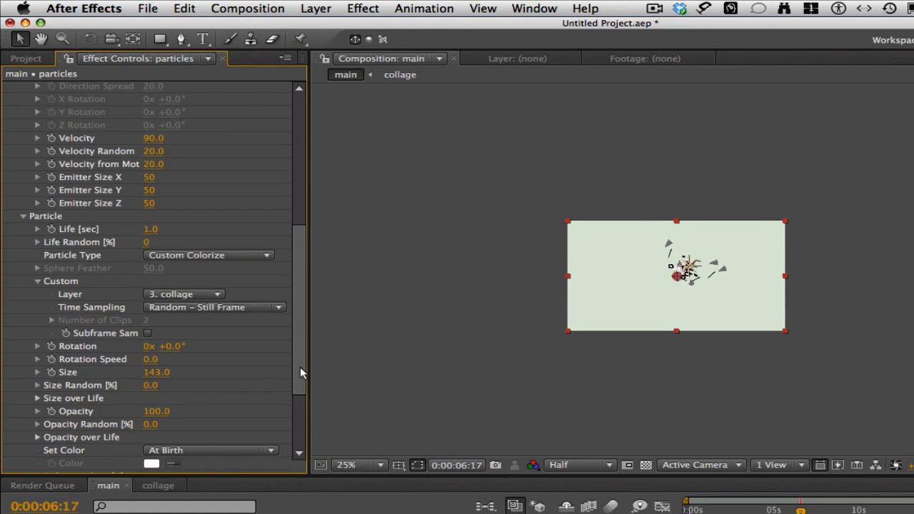
{"action": "scroll", "coordinate": [299, 369], "scroll_direction": "down", "scroll_amount": 3}
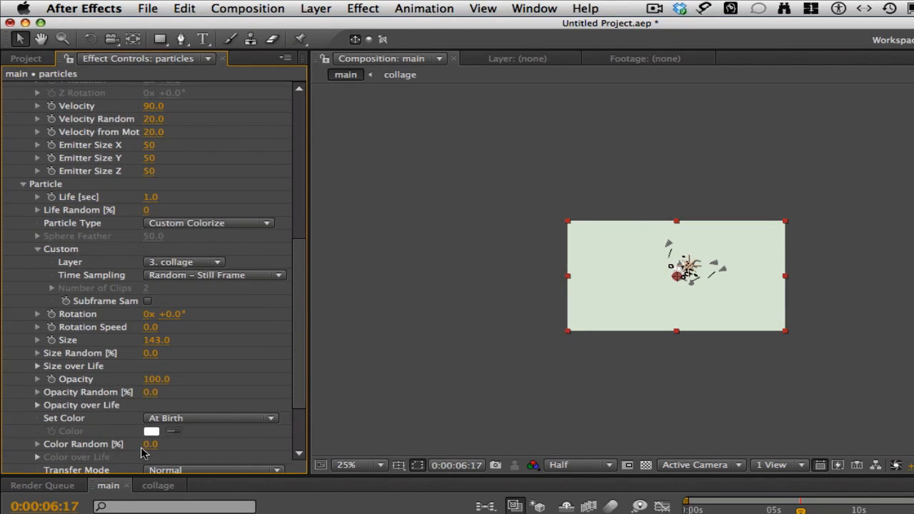
{"action": "left_click", "coordinate": [37, 445]}
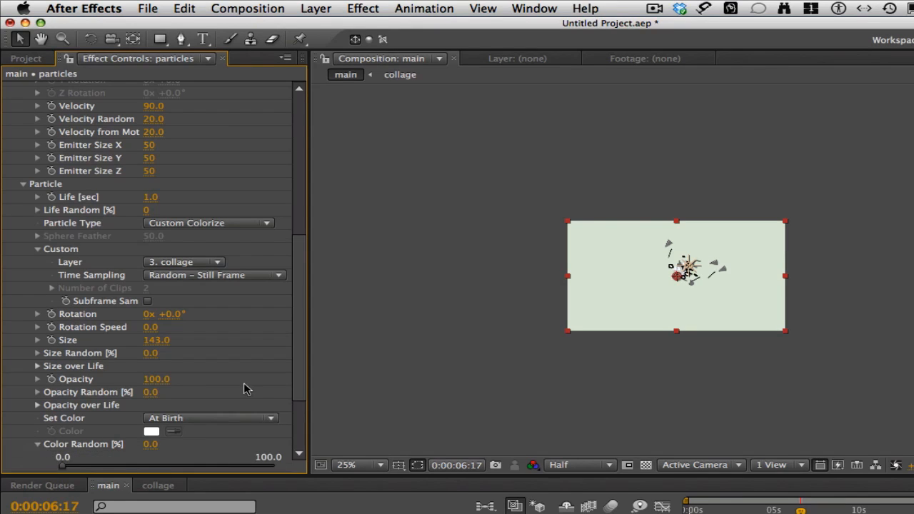
{"action": "left_click_drag", "start_coordinate": [299, 347], "coordinate": [307, 390]}
{"action": "left_click_drag", "start_coordinate": [114, 366], "coordinate": [265, 362]}
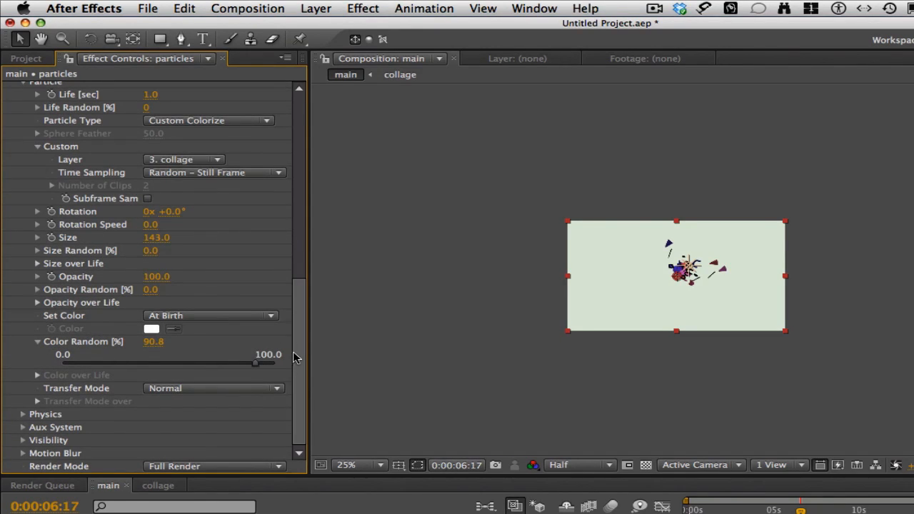
Set the particle Rotation to 120° and preview the main composition up to 0:00:09:24.
{"action": "left_click_drag", "start_coordinate": [297, 352], "coordinate": [299, 351]}
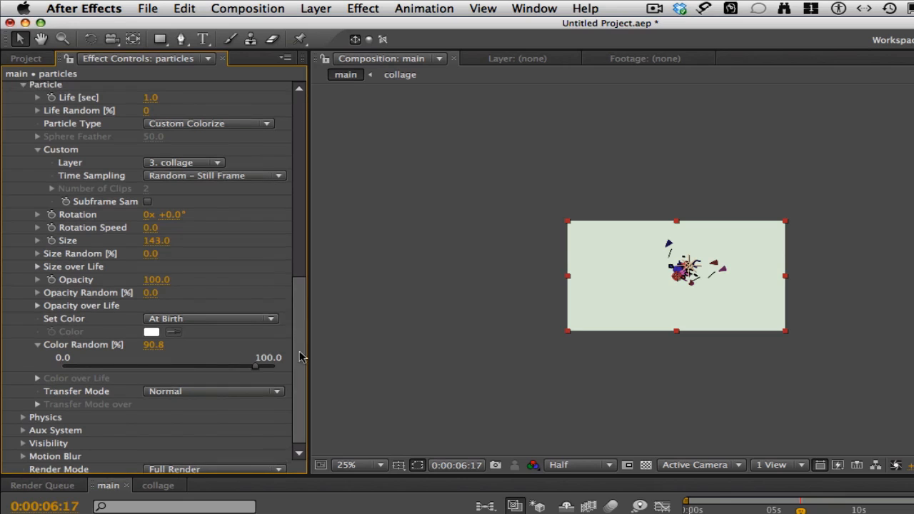
{"action": "left_click", "coordinate": [179, 217]}
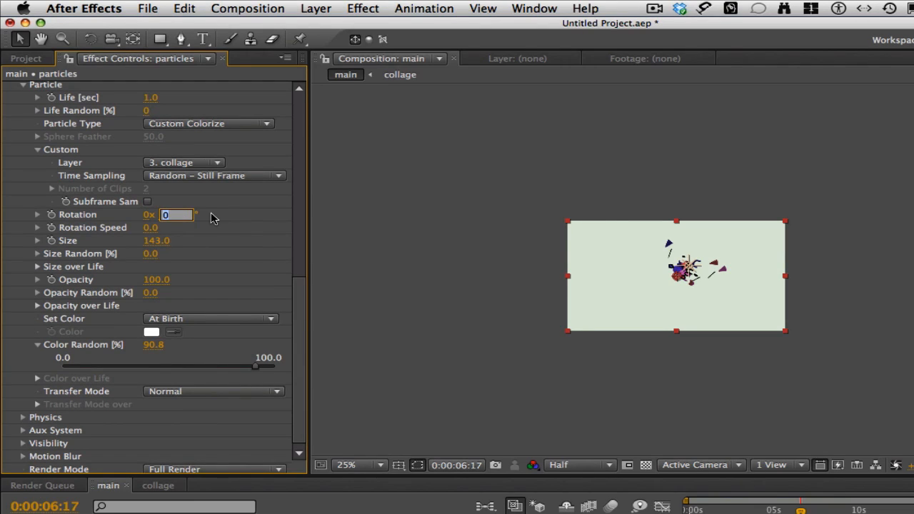
{"action": "type", "text": "12"}
{"action": "key", "text": "Return"}
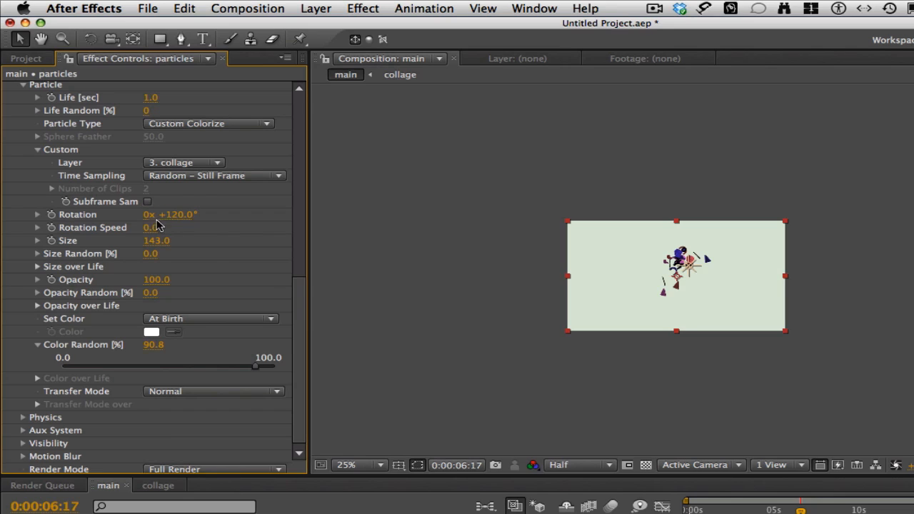
{"action": "key", "text": "space"}
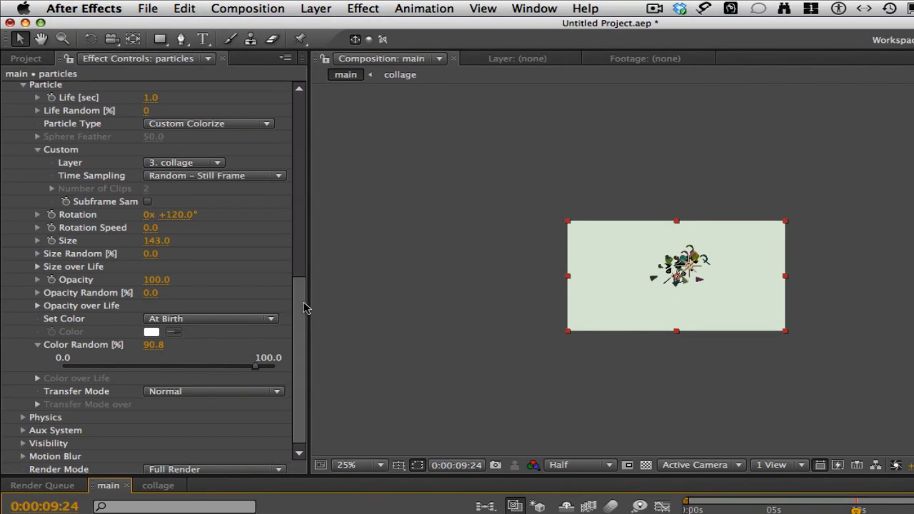
Set Wind Y to 530 in the Air physics of the particles layer's Particular effect.
{"action": "left_click", "coordinate": [23, 417]}
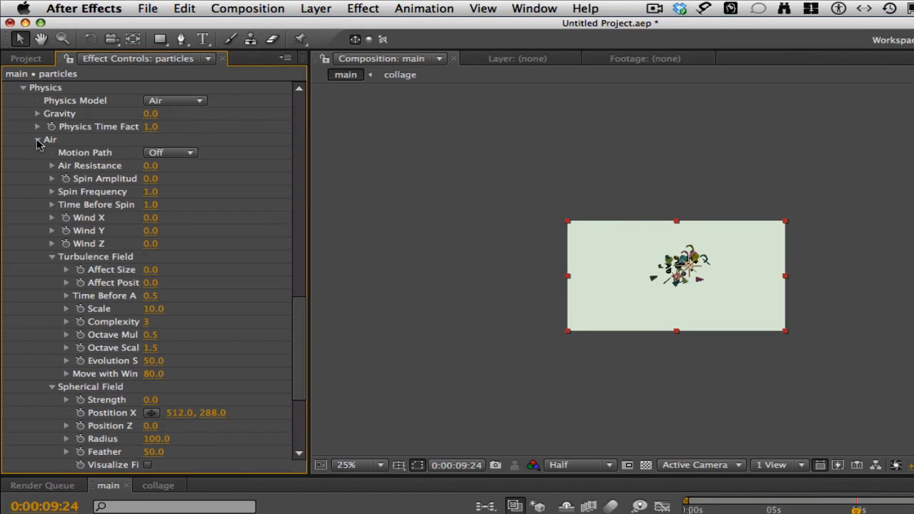
{"action": "left_click", "coordinate": [151, 232]}
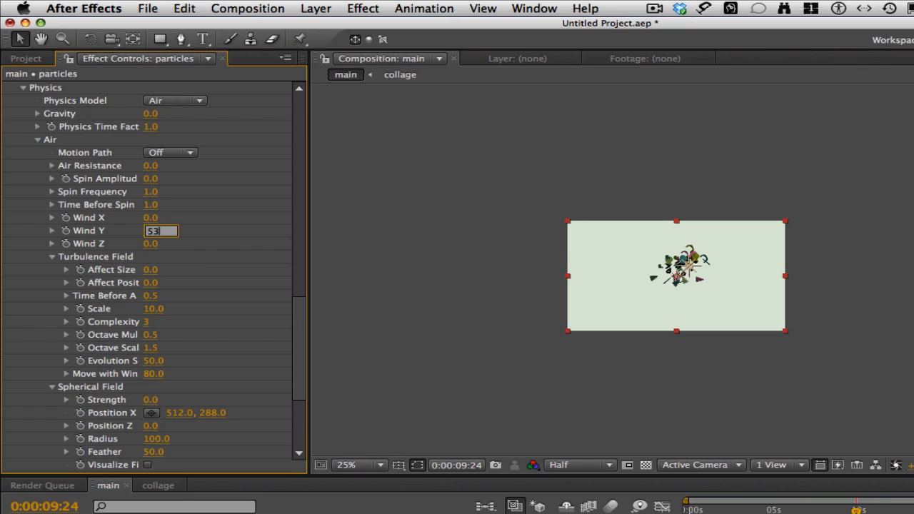
{"action": "key", "text": "Return"}
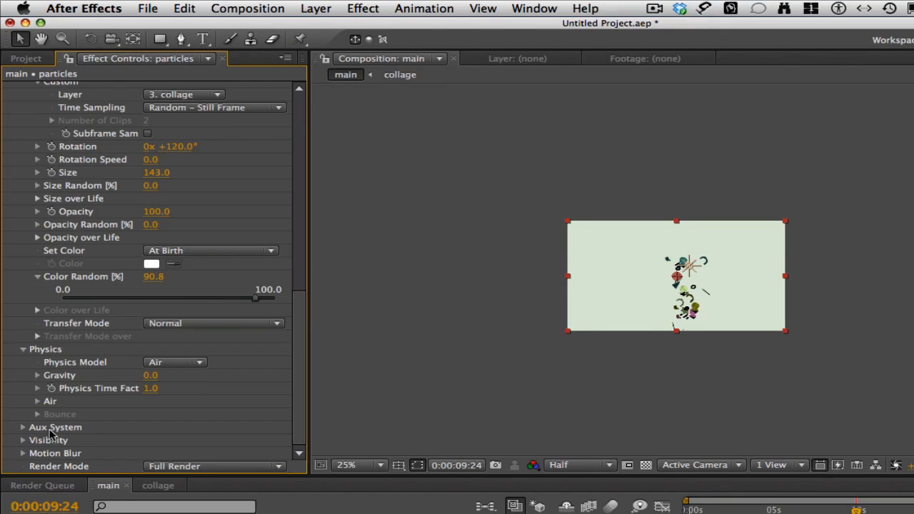
Set the Turbulence Field's Affect Position to 280 and preview the particle motion up to 0:00:10:26.
{"action": "left_click", "coordinate": [37, 402]}
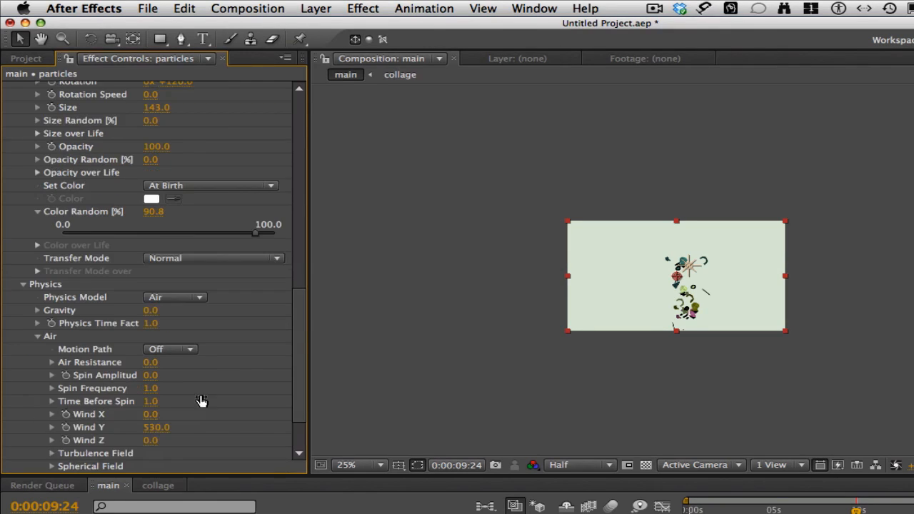
{"action": "scroll", "coordinate": [293, 364], "scroll_direction": "down", "scroll_amount": 2}
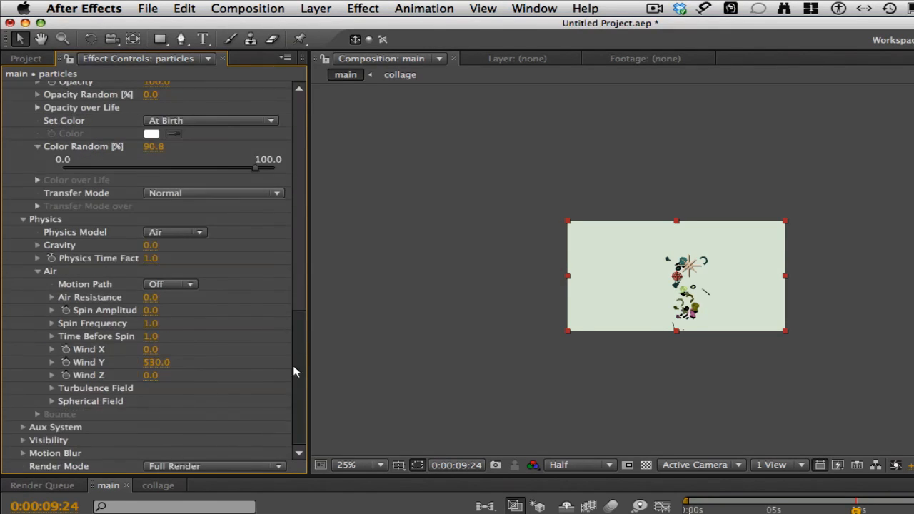
{"action": "left_click", "coordinate": [52, 388]}
{"action": "scroll", "coordinate": [99, 400], "scroll_direction": "down", "scroll_amount": 1}
{"action": "scroll", "coordinate": [299, 371], "scroll_direction": "down", "scroll_amount": 2}
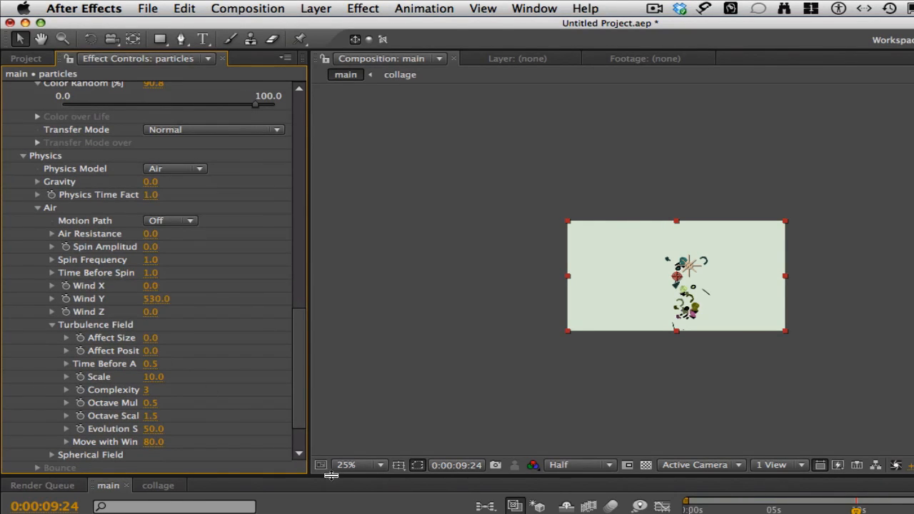
{"action": "left_click_drag", "start_coordinate": [307, 469], "coordinate": [349, 469]}
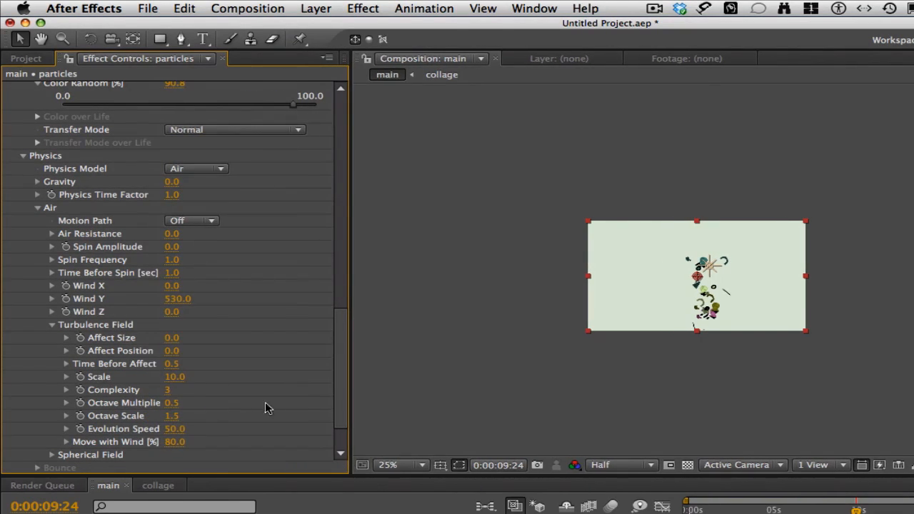
{"action": "left_click", "coordinate": [172, 352]}
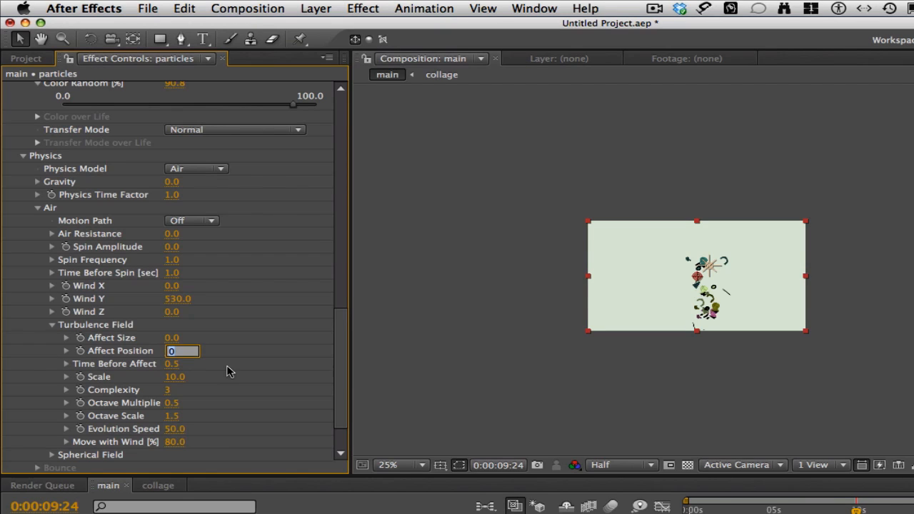
{"action": "type", "text": "280.0"}
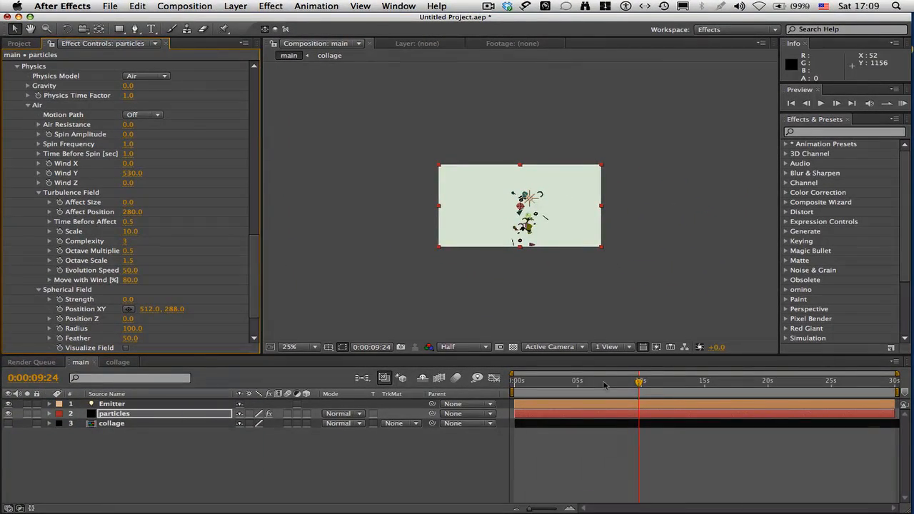
{"action": "left_click_drag", "start_coordinate": [576, 383], "coordinate": [651, 399]}
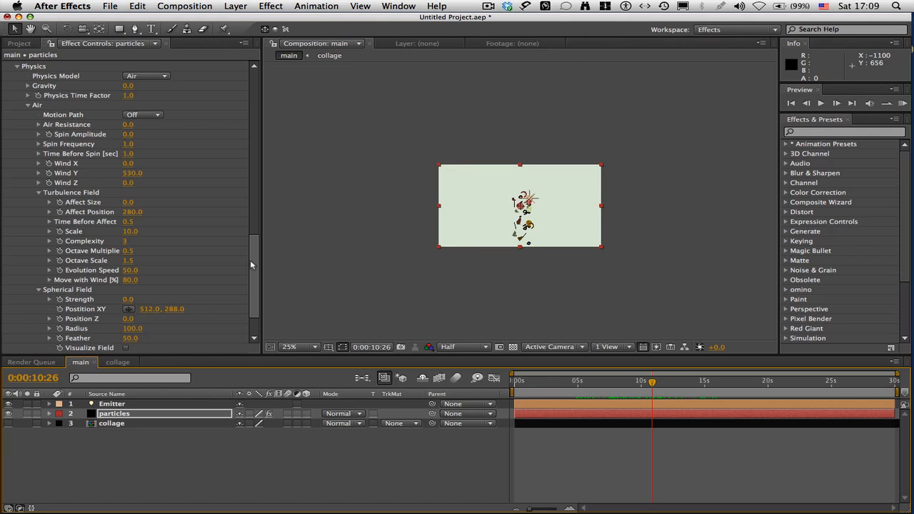
Add audio.aif from the project to the main composition as the lowest layer, beneath collage.
{"action": "left_click_drag", "start_coordinate": [250, 259], "coordinate": [258, 180]}
{"action": "scroll", "coordinate": [258, 181], "scroll_direction": "up", "scroll_amount": 3}
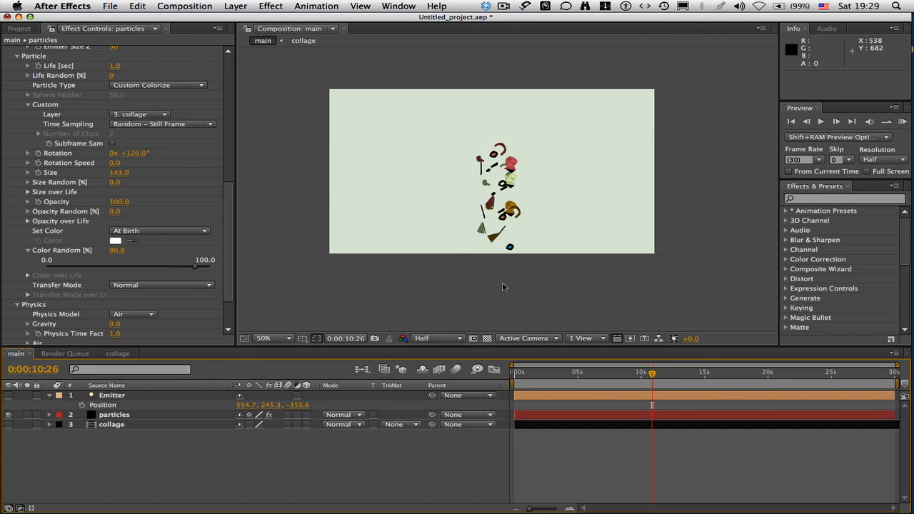
{"action": "left_click", "coordinate": [26, 30]}
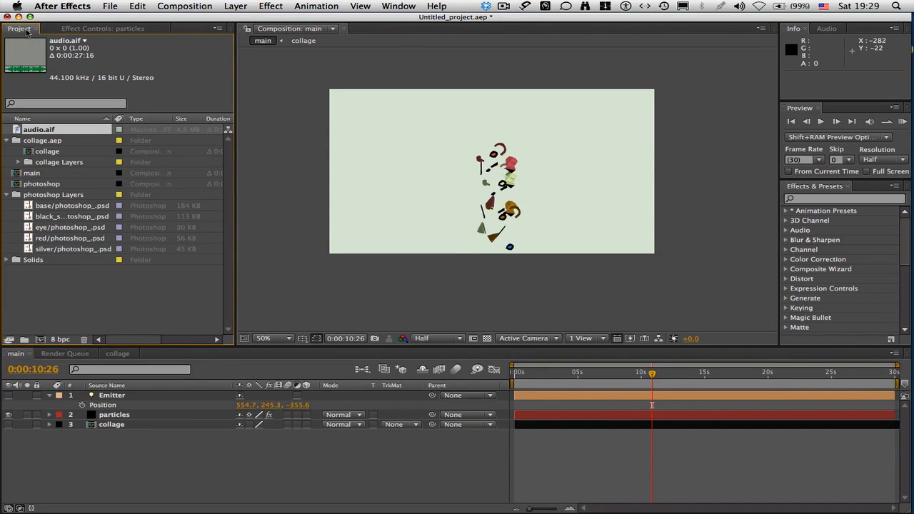
{"action": "left_click_drag", "start_coordinate": [48, 130], "coordinate": [149, 462]}
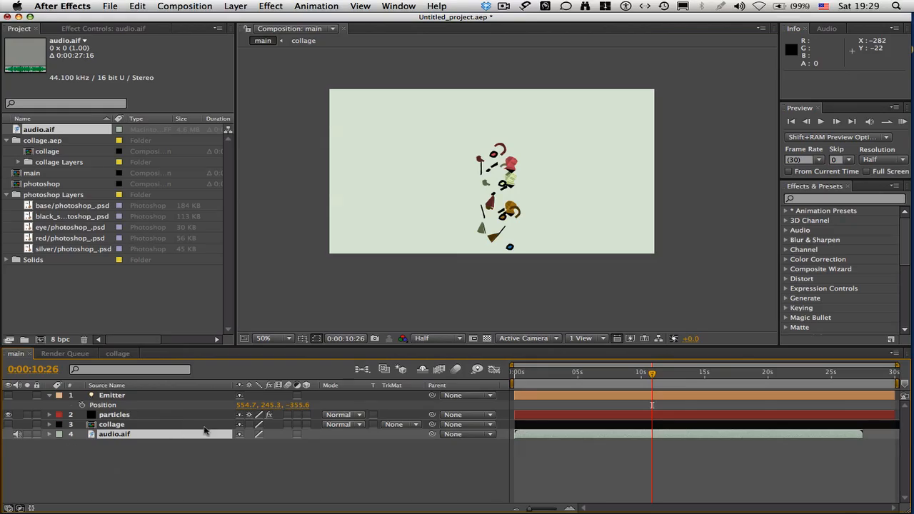
Switch to Chrome to view the musician's MySpace page and its web address, and return to After Effects.
{"action": "key", "text": "F9"}
{"action": "left_click", "coordinate": [714, 245]}
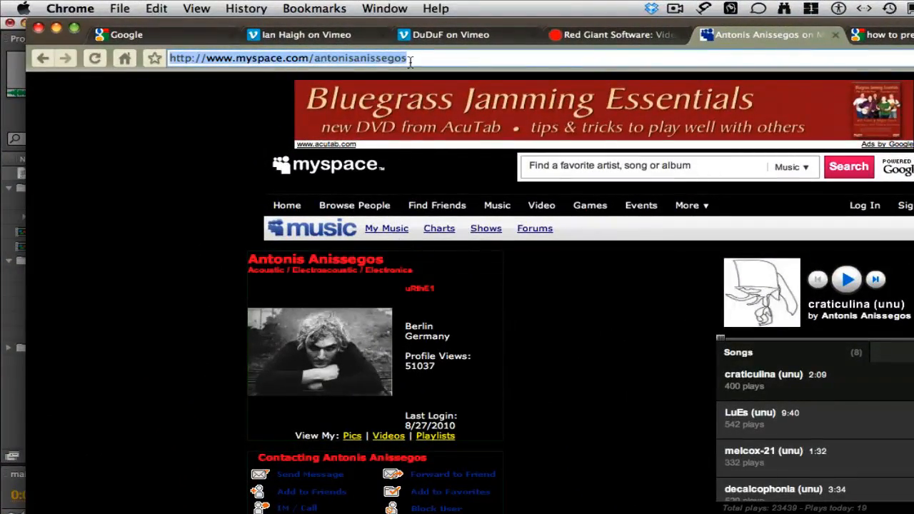
{"action": "left_click", "coordinate": [419, 60]}
{"action": "left_click_drag", "start_coordinate": [403, 58], "coordinate": [165, 58]}
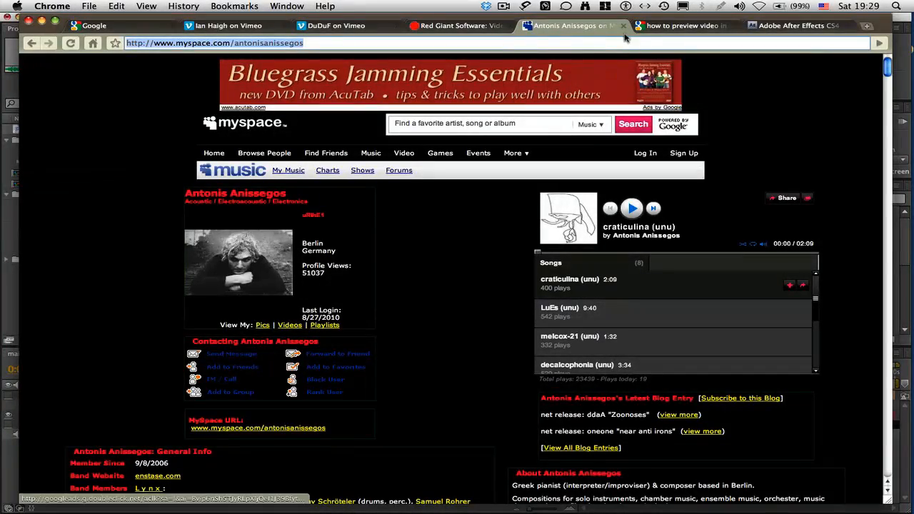
{"action": "key", "text": "F9"}
{"action": "left_click", "coordinate": [236, 389]}
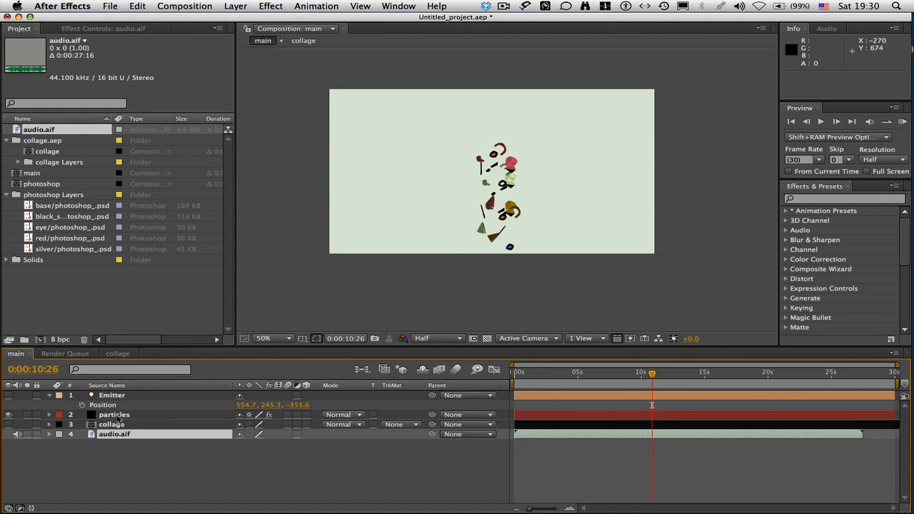
Create a new black solid named "sound keys" in the main composition.
{"action": "right_click", "coordinate": [102, 455]}
{"action": "mouse_move", "coordinate": [156, 406]}
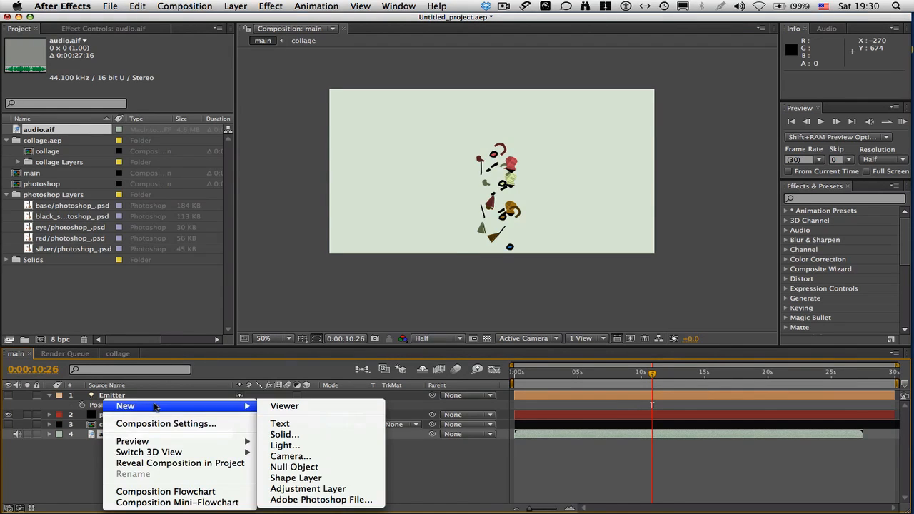
{"action": "left_click", "coordinate": [285, 435]}
{"action": "type", "text": "sound keys"}
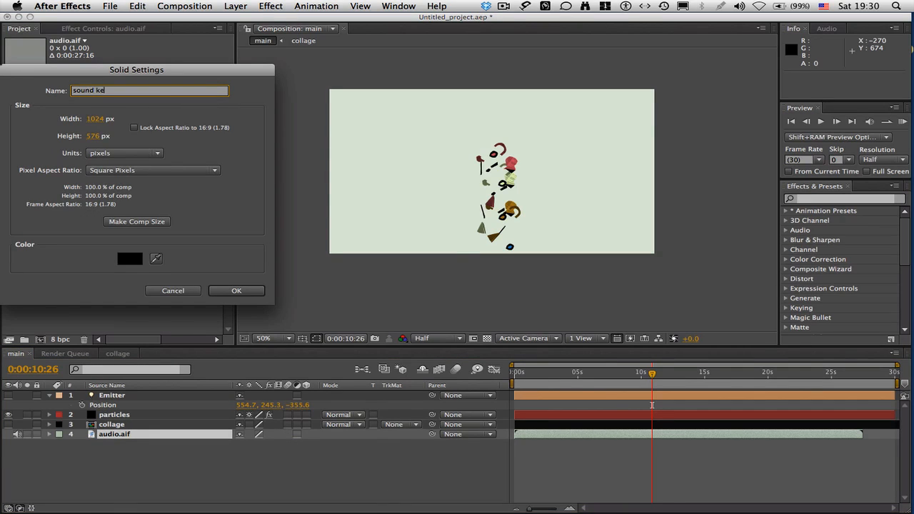
{"action": "left_click", "coordinate": [238, 292]}
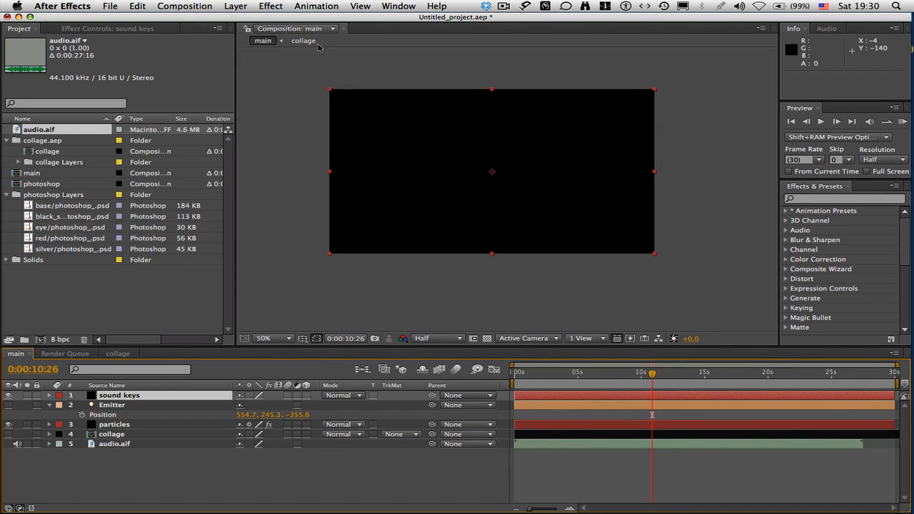
Apply the Trapcode Sound Keys effect to the sound keys solid.
{"action": "left_click", "coordinate": [270, 6]}
{"action": "mouse_move", "coordinate": [300, 330]}
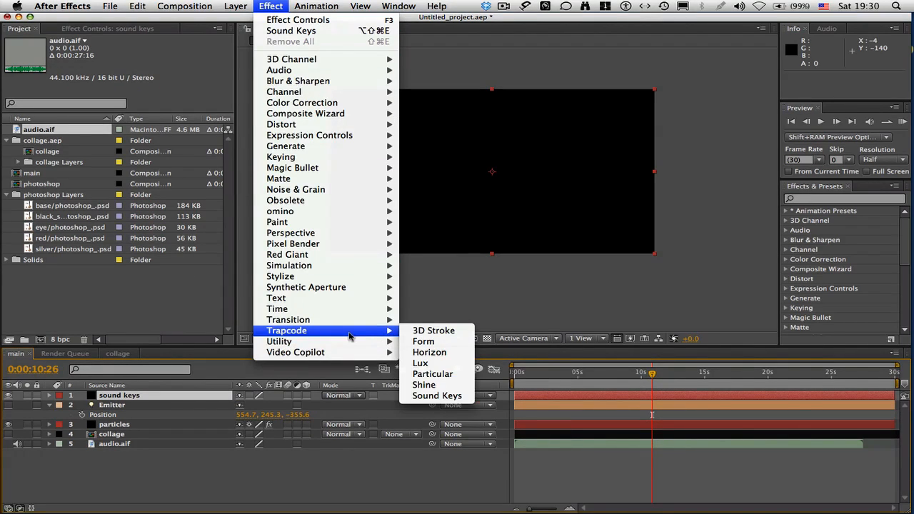
{"action": "left_click", "coordinate": [434, 403]}
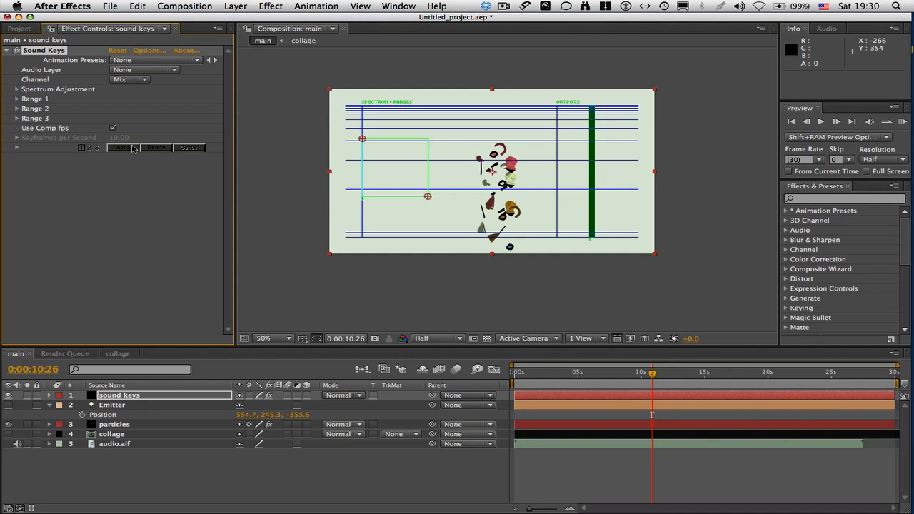
Switch to Chrome, look through Red Giant Software's video tutorials page for the Trapcode Sound Keys section, and return to After Effects.
{"action": "key", "text": "F9"}
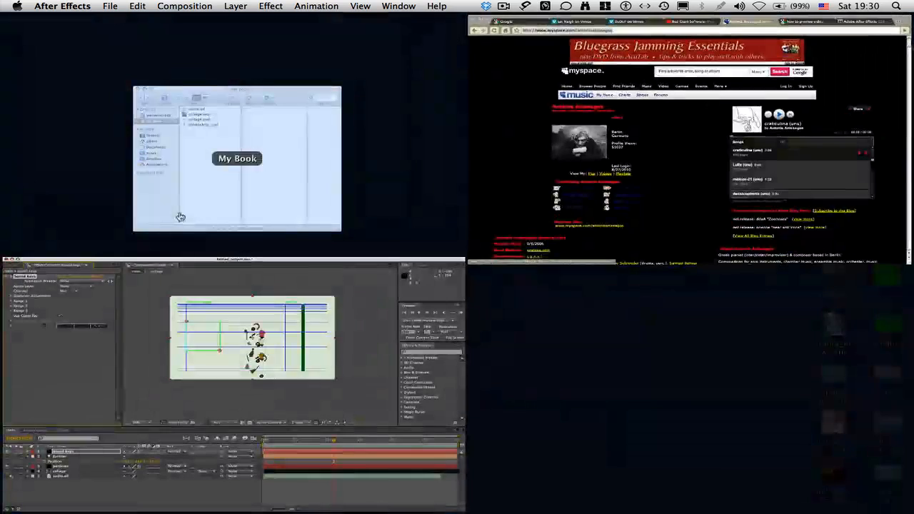
{"action": "left_click", "coordinate": [751, 37]}
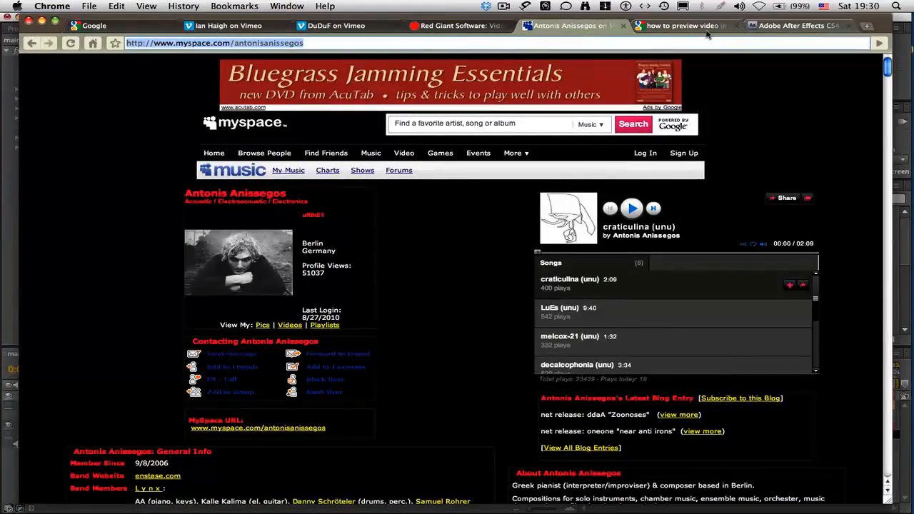
{"action": "left_click", "coordinate": [460, 27]}
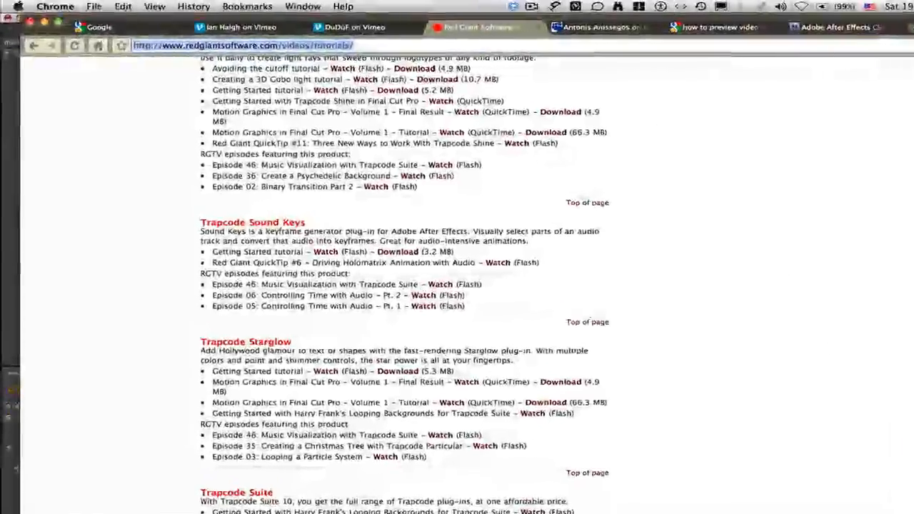
{"action": "scroll", "coordinate": [534, 57], "scroll_direction": "up", "scroll_amount": 20}
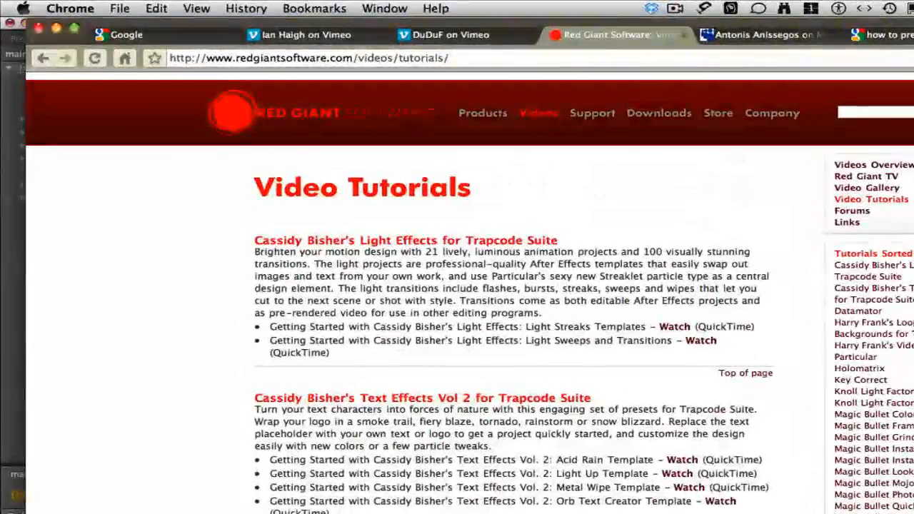
{"action": "left_click_drag", "start_coordinate": [460, 57], "coordinate": [167, 59]}
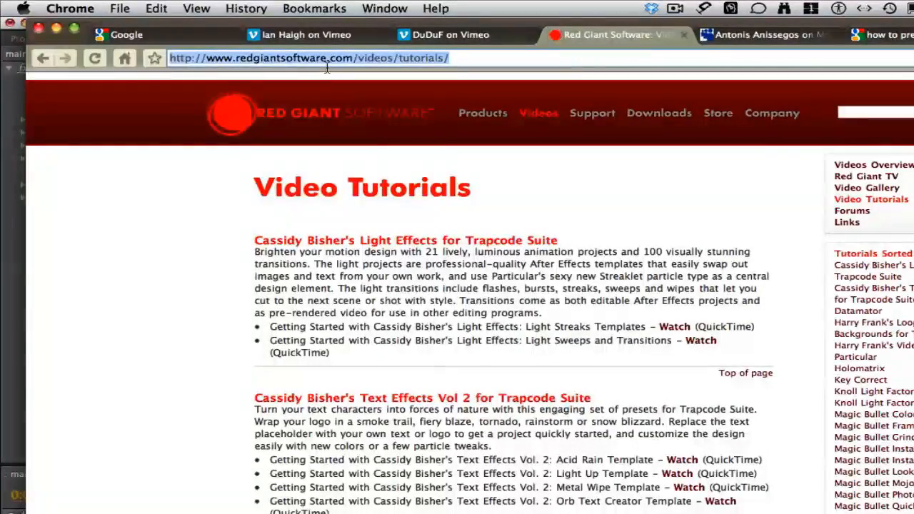
{"action": "left_click", "coordinate": [544, 74]}
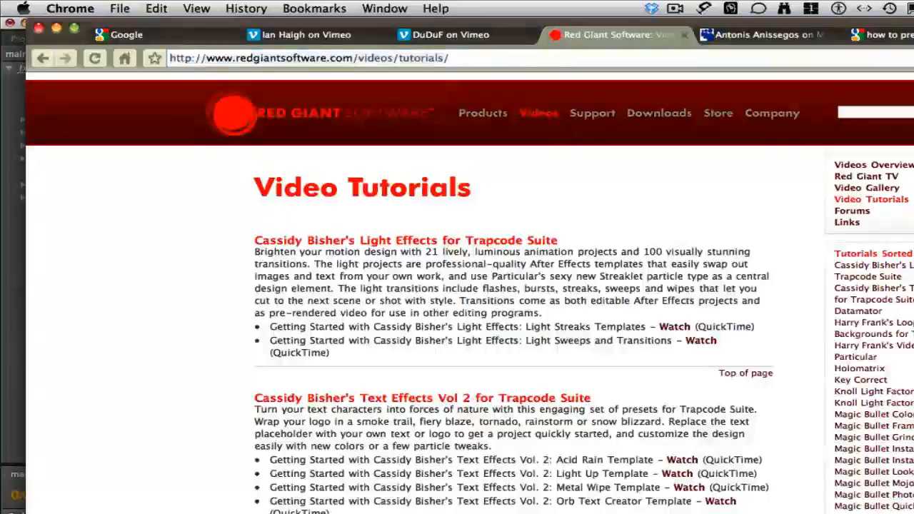
{"action": "scroll", "coordinate": [499, 286], "scroll_direction": "down", "scroll_amount": 15}
{"action": "scroll", "coordinate": [500, 286], "scroll_direction": "down", "scroll_amount": 20}
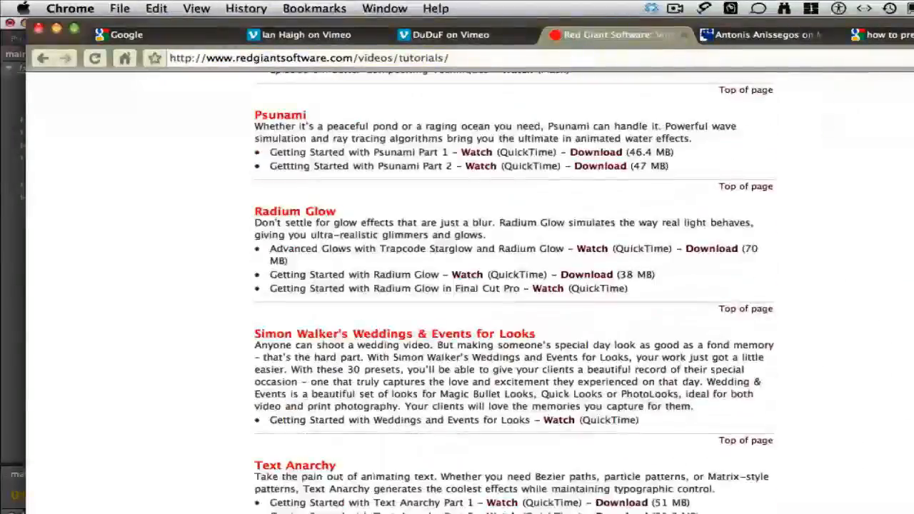
{"action": "scroll", "coordinate": [500, 286], "scroll_direction": "down", "scroll_amount": 20}
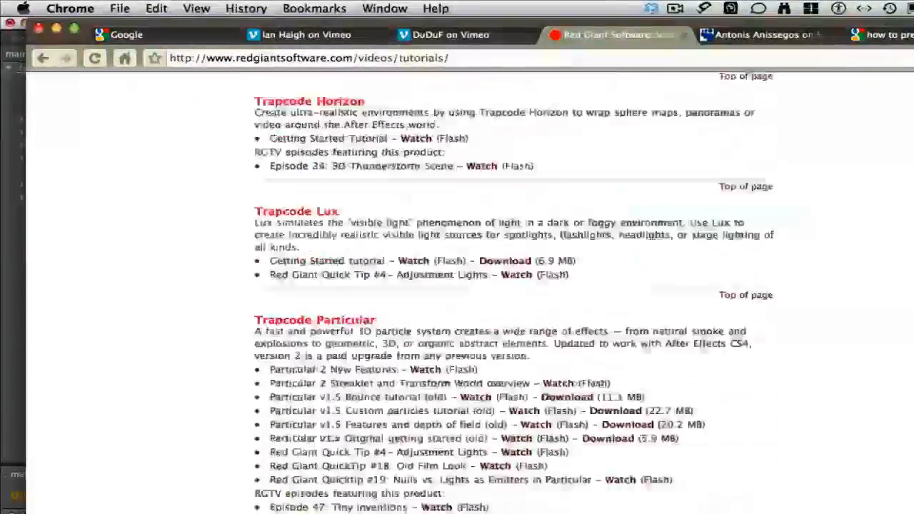
{"action": "scroll", "coordinate": [499, 286], "scroll_direction": "down", "scroll_amount": 5}
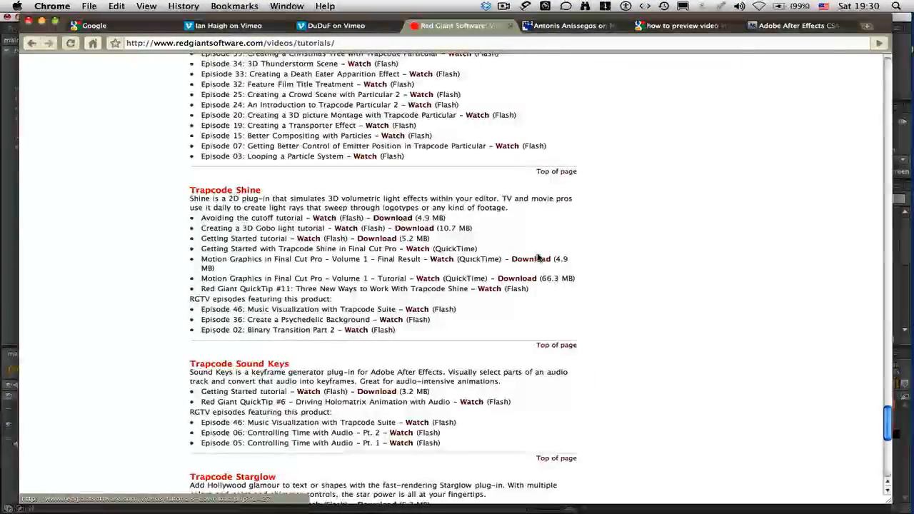
{"action": "key", "text": "F8"}
{"action": "left_click", "coordinate": [297, 277]}
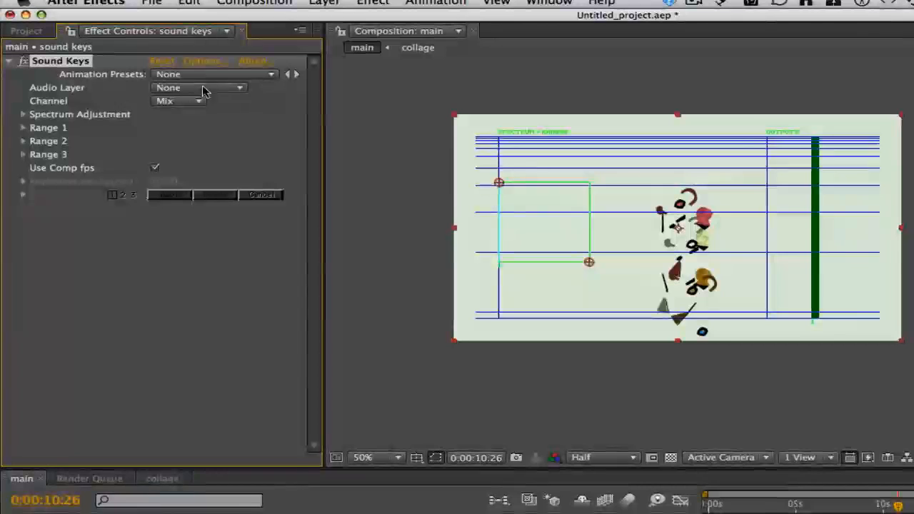
Set the Audio Layer of the Sound Keys effect to audio.aif.
{"action": "left_click", "coordinate": [196, 71]}
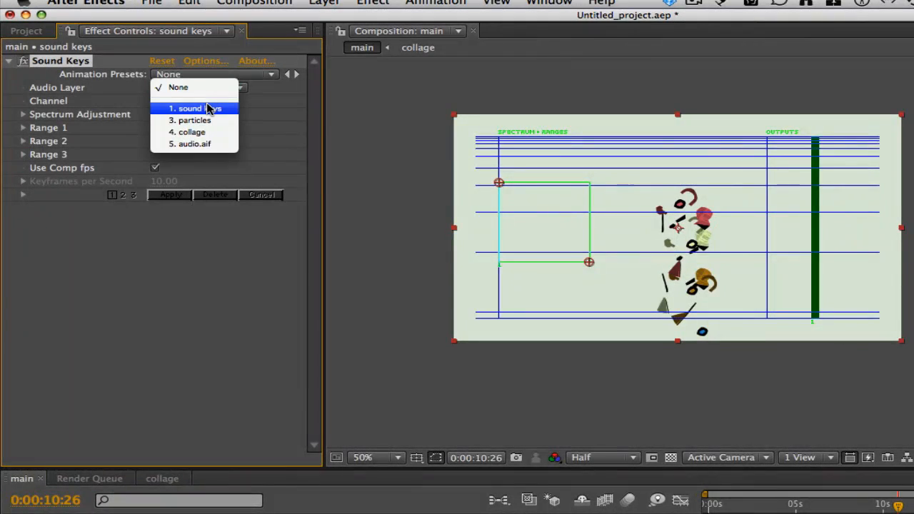
{"action": "left_click", "coordinate": [209, 108]}
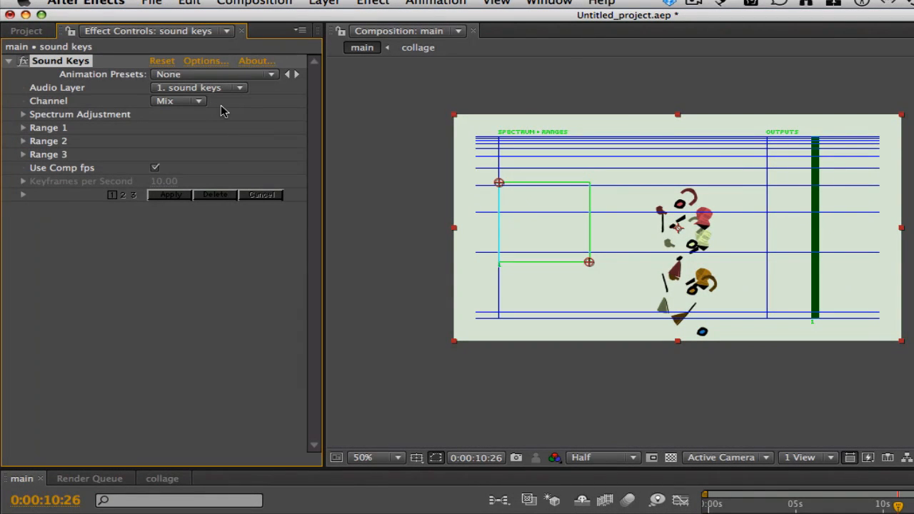
{"action": "left_click", "coordinate": [216, 94]}
{"action": "left_click", "coordinate": [221, 124]}
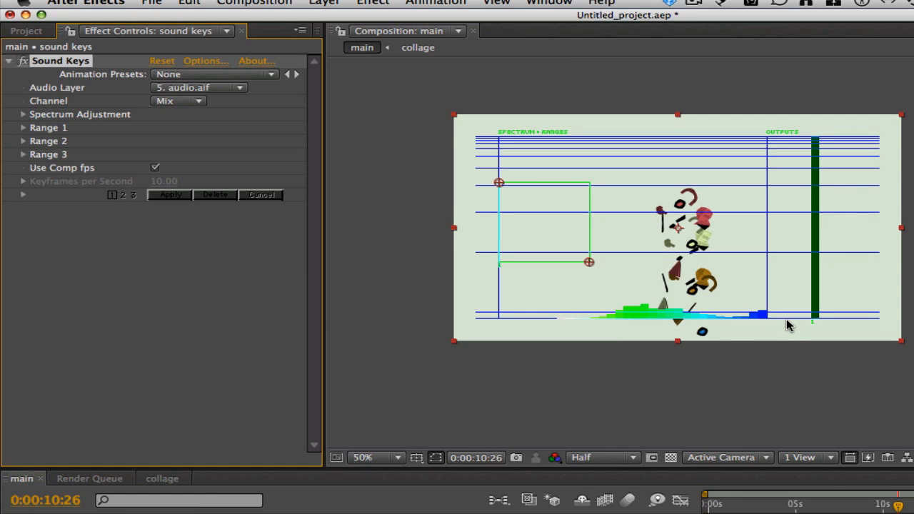
{"action": "left_click", "coordinate": [893, 507]}
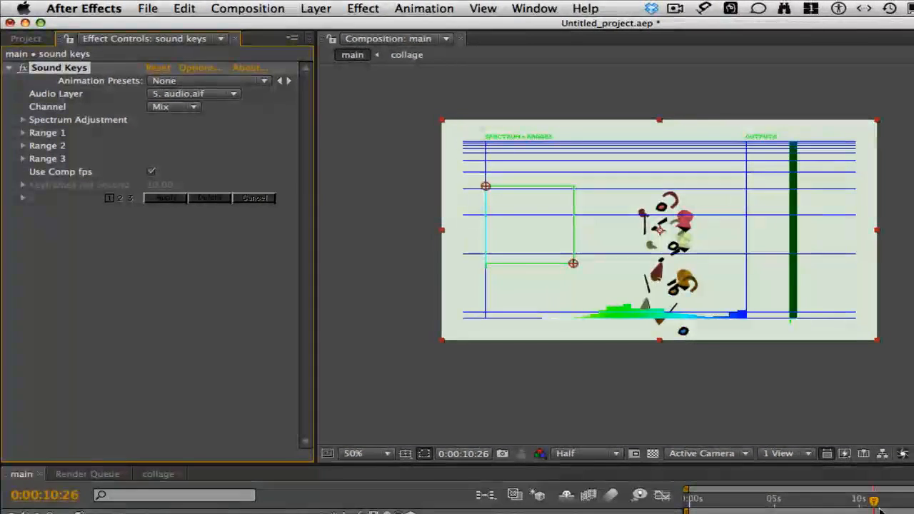
Around 9 seconds, reshape the Sound Keys Range 1 box to enclose the low bars along the baseline up to the spectrum's right end.
{"action": "left_click_drag", "start_coordinate": [869, 504], "coordinate": [843, 504]}
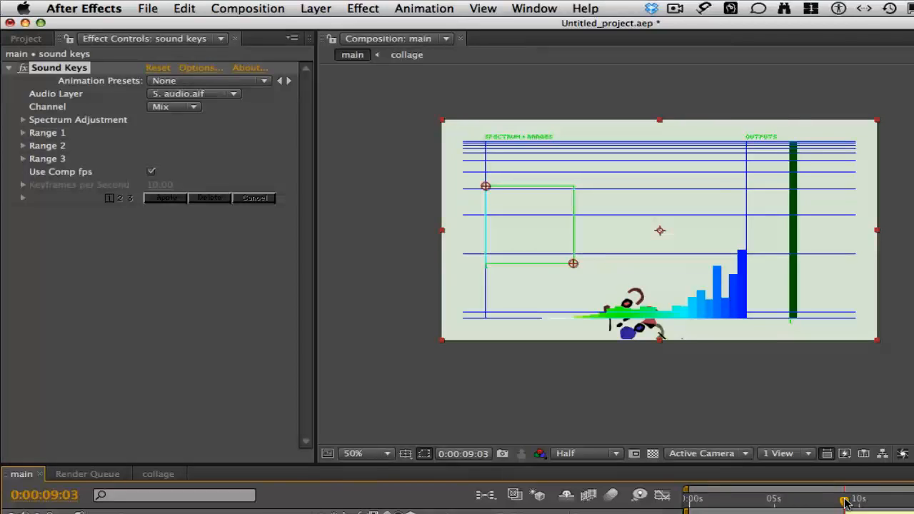
{"action": "left_click_drag", "start_coordinate": [573, 264], "coordinate": [746, 287]}
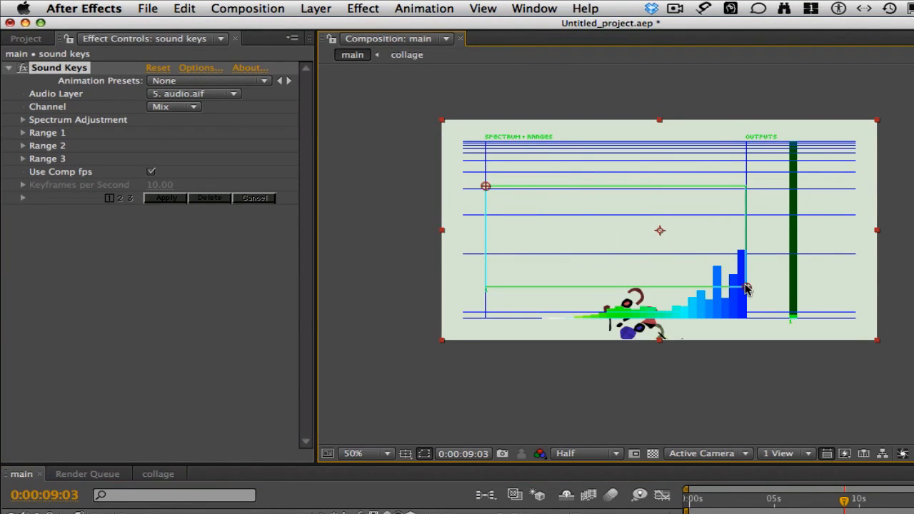
{"action": "left_click_drag", "start_coordinate": [485, 186], "coordinate": [538, 269]}
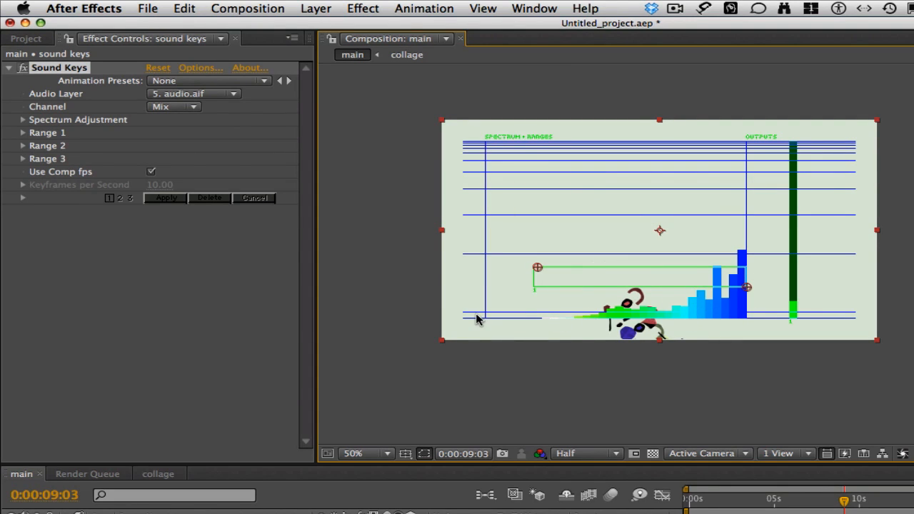
{"action": "left_click_drag", "start_coordinate": [748, 288], "coordinate": [747, 321]}
{"action": "left_click_drag", "start_coordinate": [537, 268], "coordinate": [590, 291]}
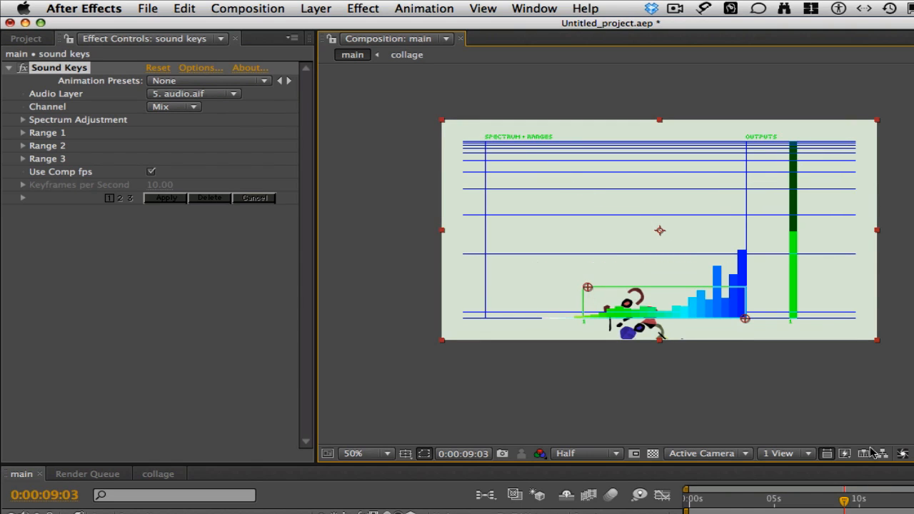
Tighten the Range 1 box's upper-left corner inward and scrub between about 9 and 12 seconds to check the output level.
{"action": "left_click_drag", "start_coordinate": [855, 508], "coordinate": [898, 506]}
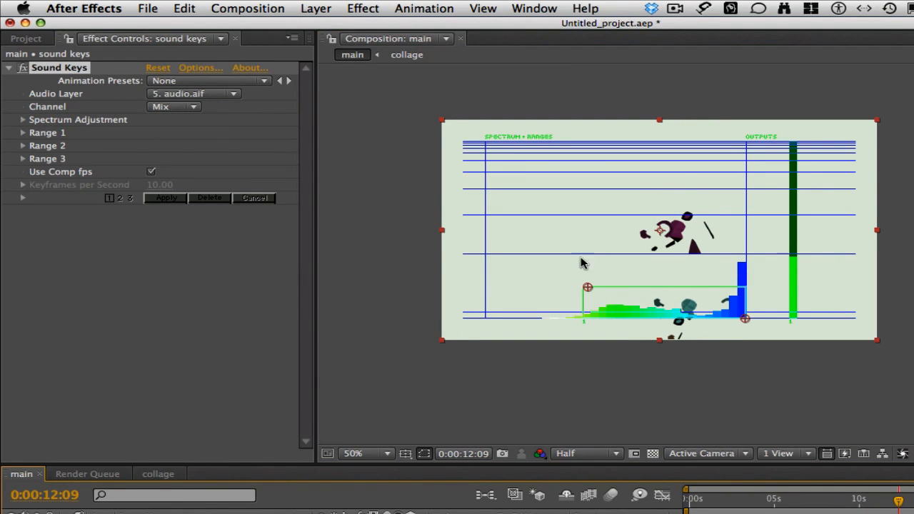
{"action": "left_click_drag", "start_coordinate": [589, 288], "coordinate": [603, 291]}
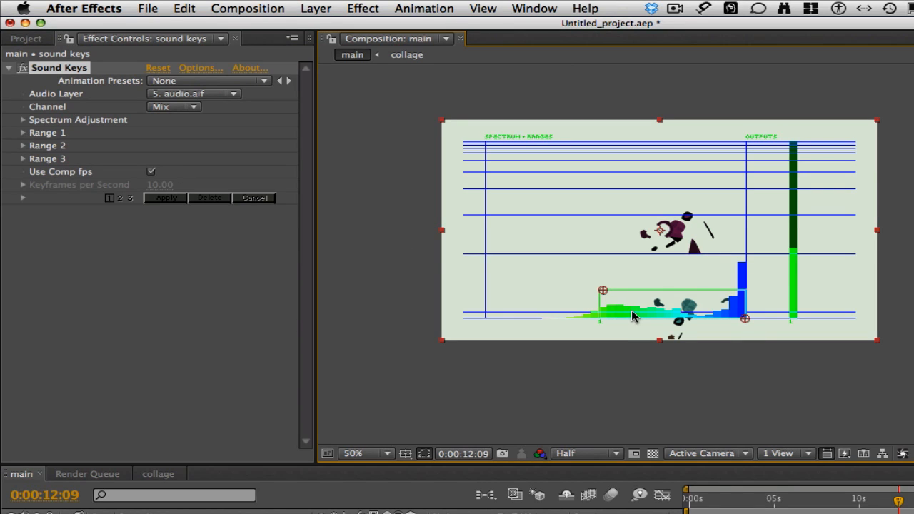
{"action": "left_click_drag", "start_coordinate": [608, 294], "coordinate": [630, 303]}
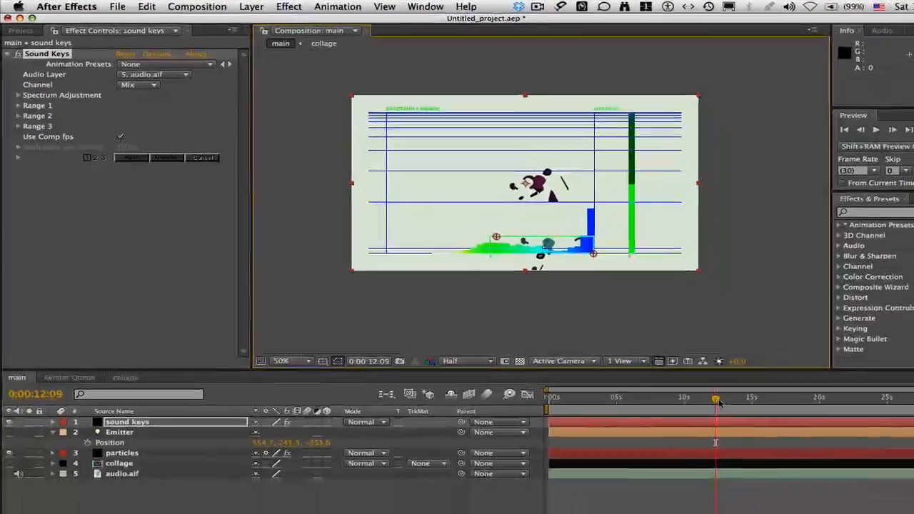
{"action": "left_click_drag", "start_coordinate": [718, 402], "coordinate": [742, 402]}
{"action": "left_click_drag", "start_coordinate": [696, 374], "coordinate": [669, 373]}
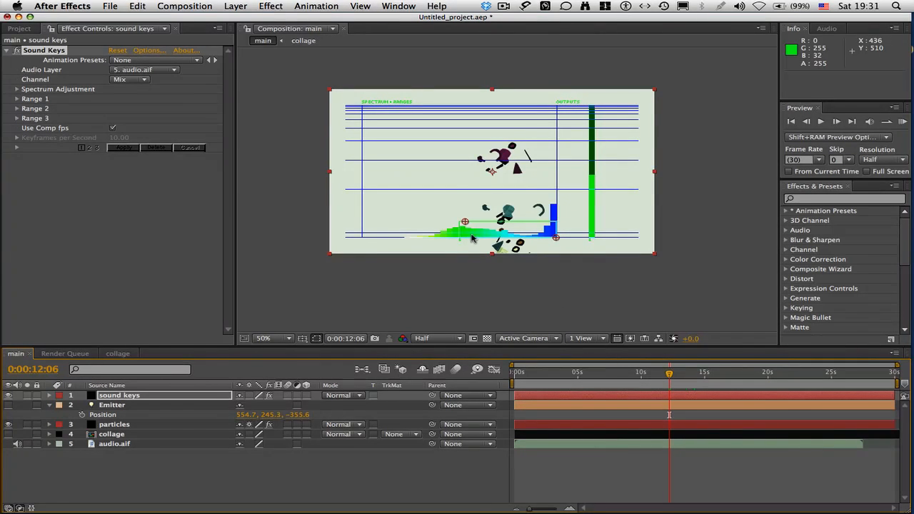
{"action": "left_click_drag", "start_coordinate": [668, 373], "coordinate": [633, 374]}
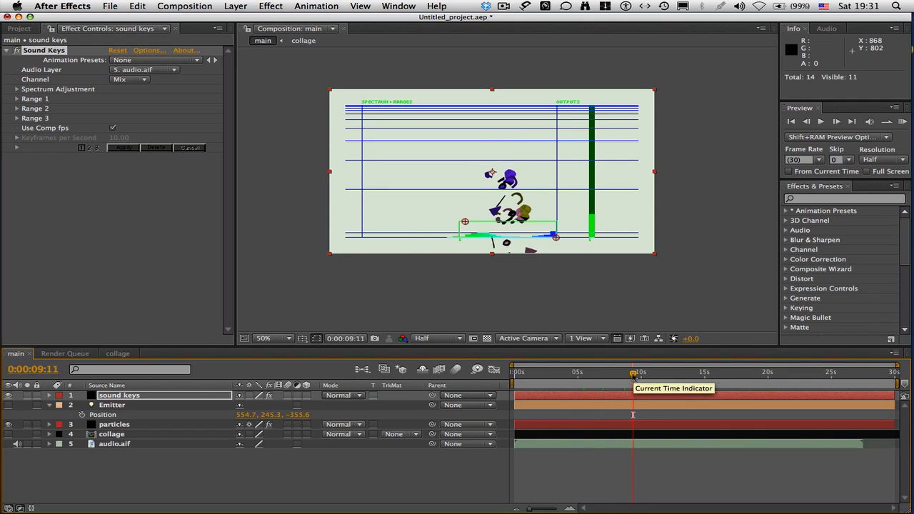
Apply Sound Keys to generate the Output 1 keyframes, reveal them on the sound keys layer, and scrub through their values.
{"action": "left_click", "coordinate": [119, 149]}
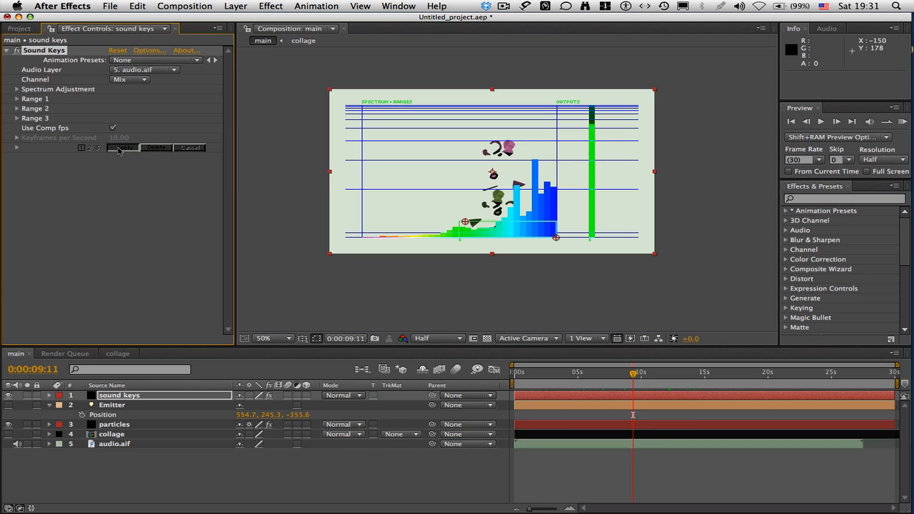
{"action": "left_click", "coordinate": [581, 399]}
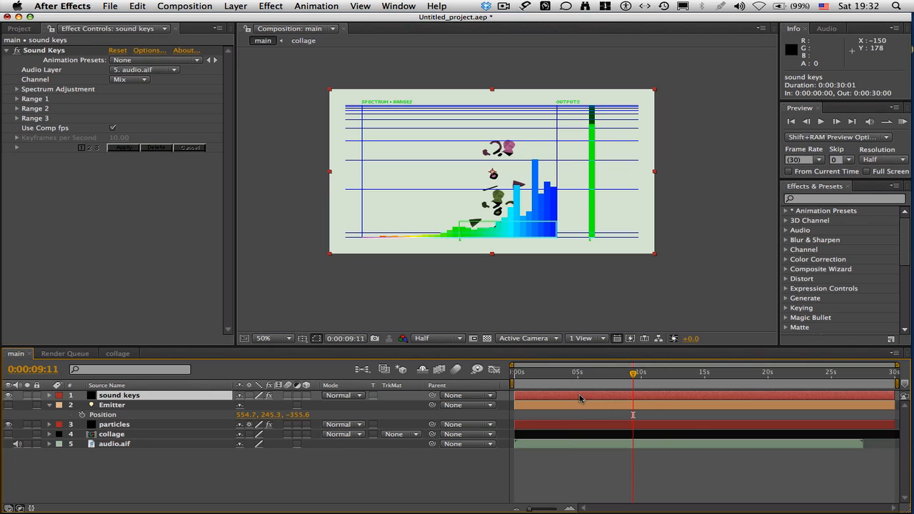
{"action": "key", "text": "u"}
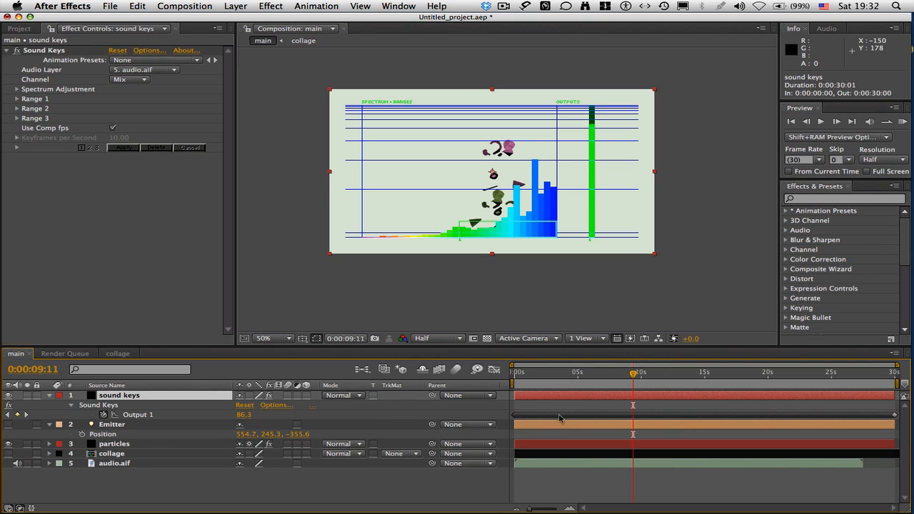
{"action": "left_click", "coordinate": [519, 417]}
{"action": "left_click_drag", "start_coordinate": [531, 372], "coordinate": [600, 372]}
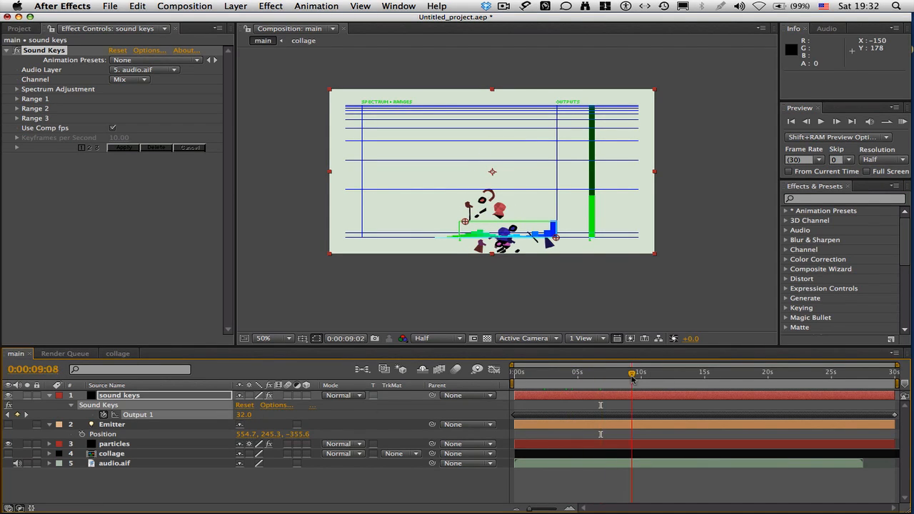
{"action": "left_click_drag", "start_coordinate": [600, 373], "coordinate": [631, 372]}
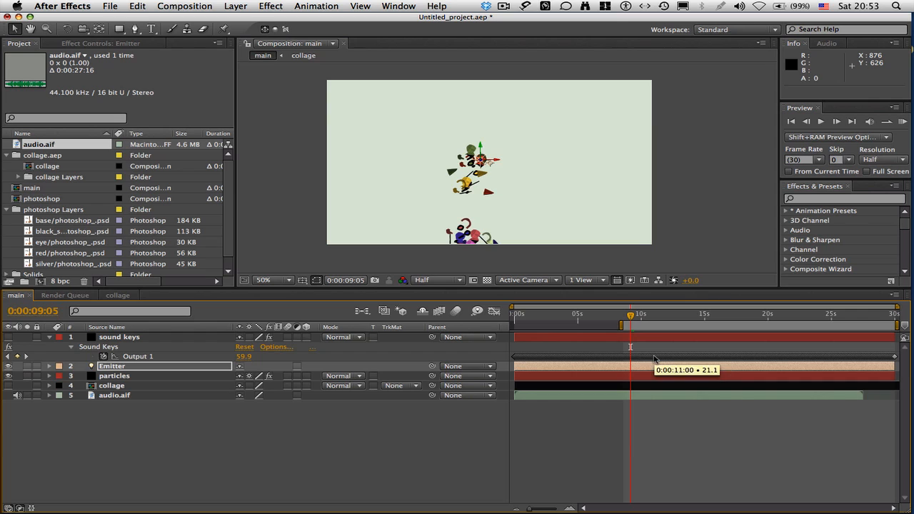
Reveal the Position property of the Emitter light.
{"action": "left_click", "coordinate": [127, 369]}
{"action": "key", "text": "p"}
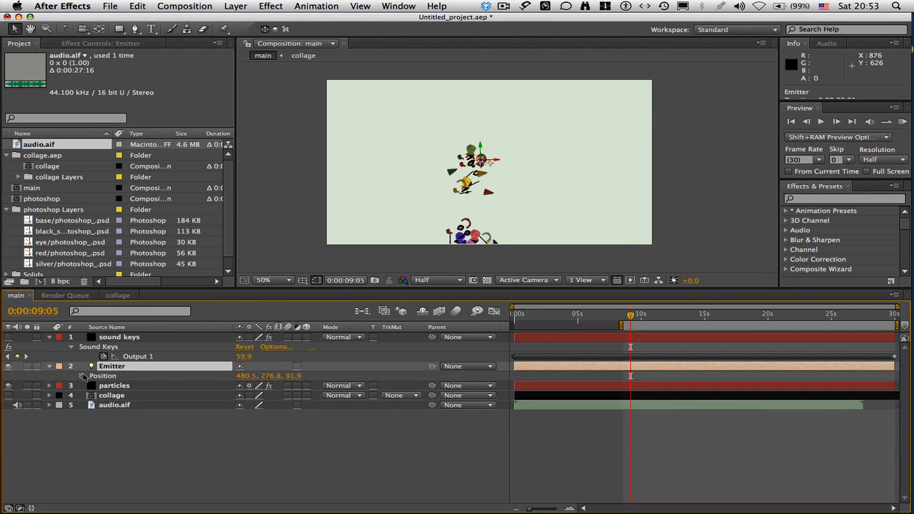
{"action": "left_click", "coordinate": [82, 376], "text": "alt"}
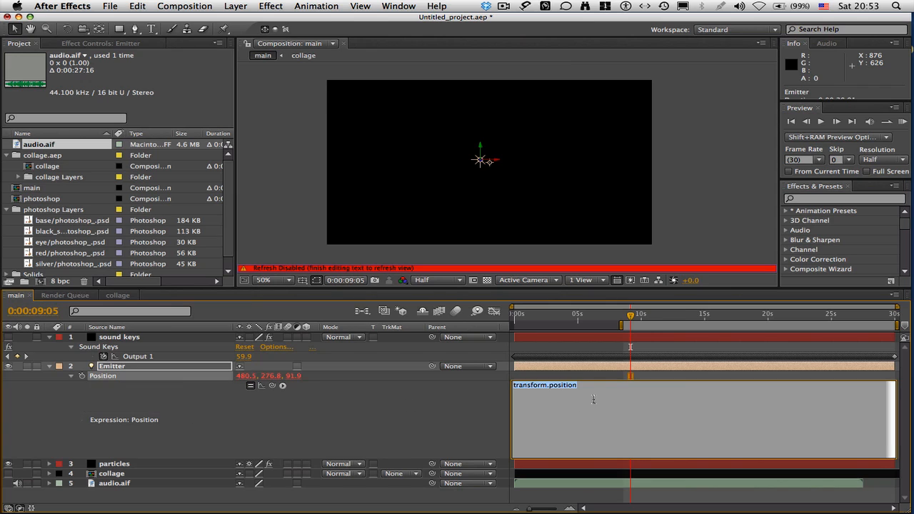
{"action": "key", "text": "BackSpace"}
{"action": "left_click", "coordinate": [694, 251]}
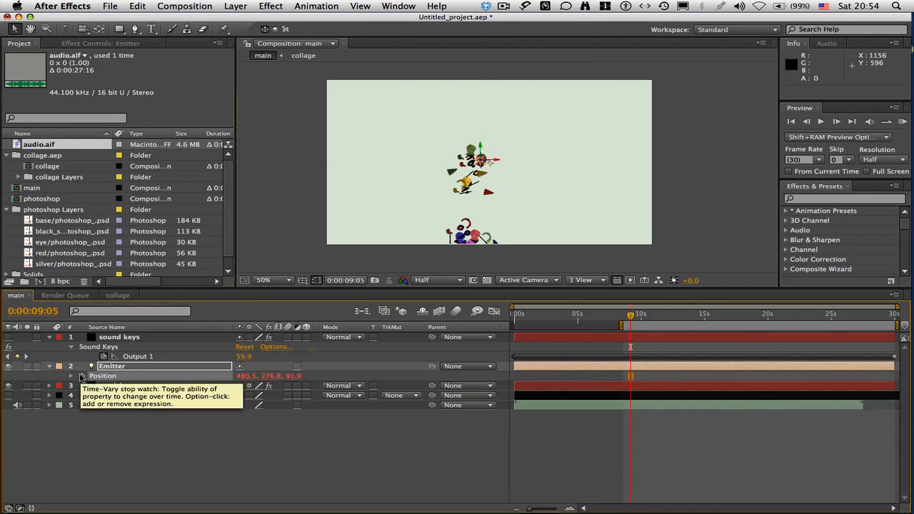
Set the Emitter's Position expression to value + [position[0],position[1]-thisComp.layer("sound keys").effect("Sound Keys")("Output 1")*4] and run a RAM preview.
{"action": "left_click", "coordinate": [82, 376], "text": "alt"}
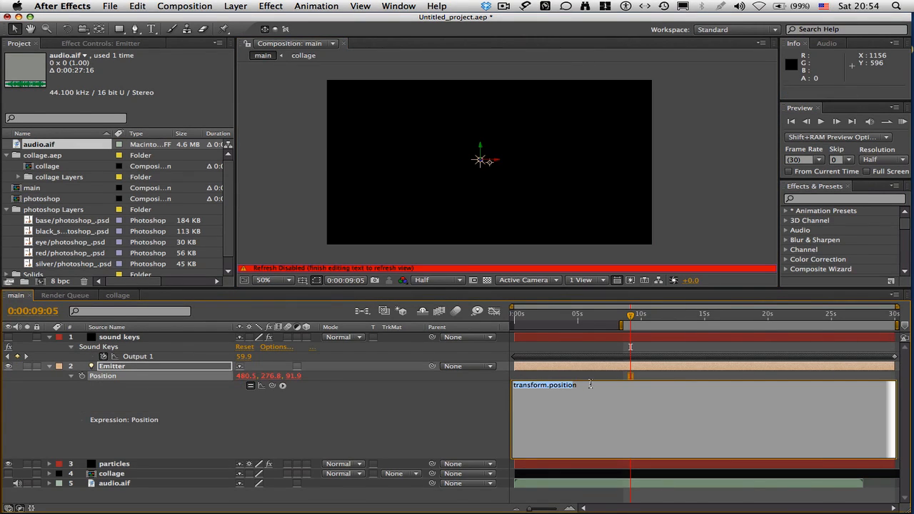
{"action": "left_click", "coordinate": [540, 346]}
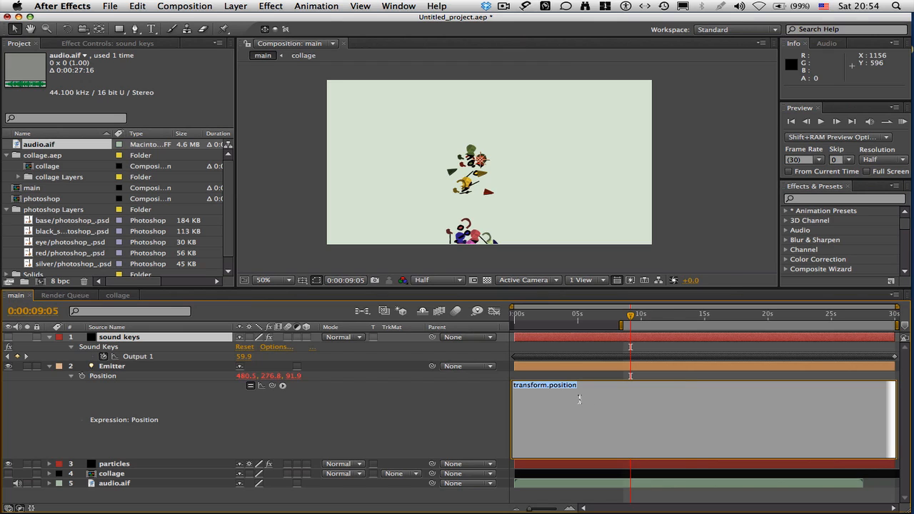
{"action": "type", "text": "value + ["}
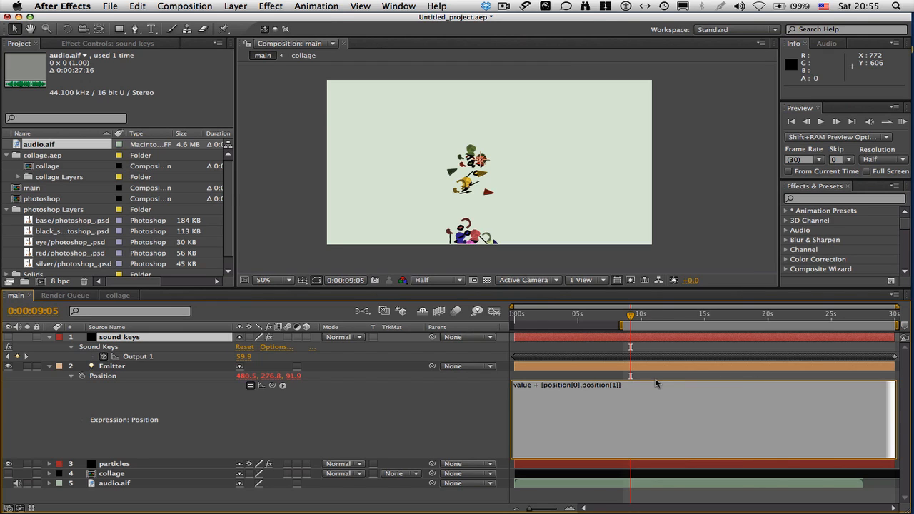
{"action": "type", "text": "-"}
{"action": "left_click_drag", "start_coordinate": [272, 386], "coordinate": [139, 356]}
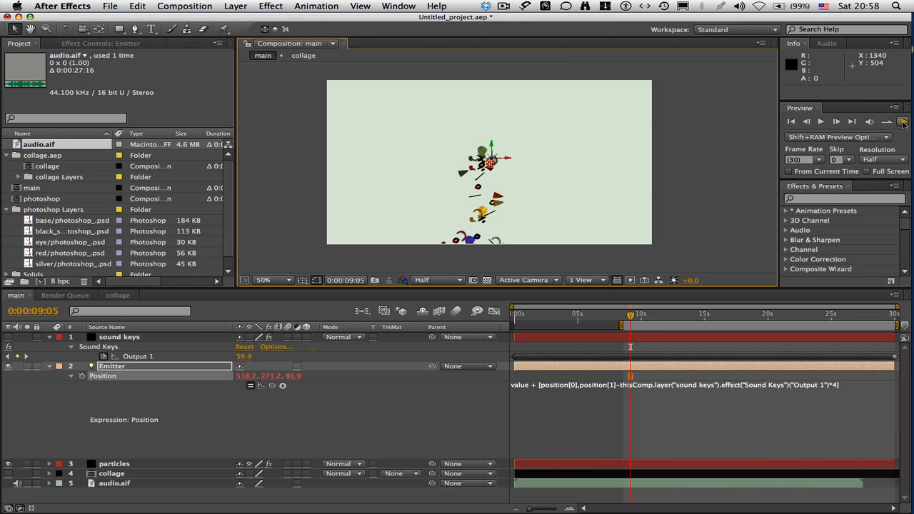
{"action": "left_click", "coordinate": [903, 122]}
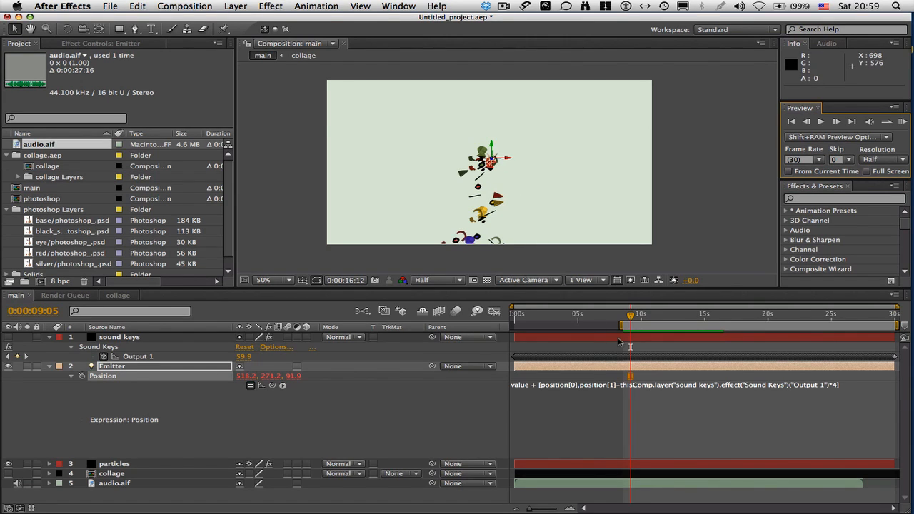
Change position[0] to position.wiggle(3,3).[0] in the Emitter's Position expression and run a RAM preview of the motion.
{"action": "left_click", "coordinate": [570, 389]}
{"action": "left_click", "coordinate": [571, 385]}
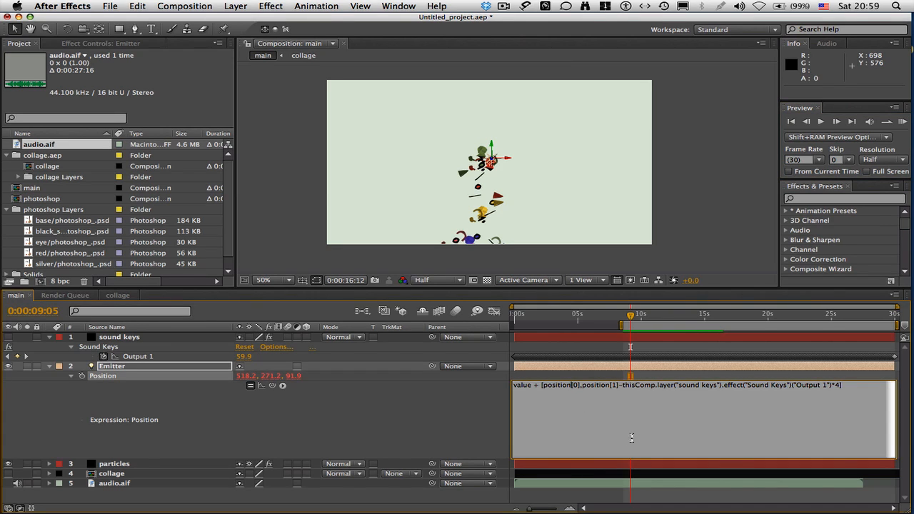
{"action": "type", "text": "."}
{"action": "type", "text": "wiggle"}
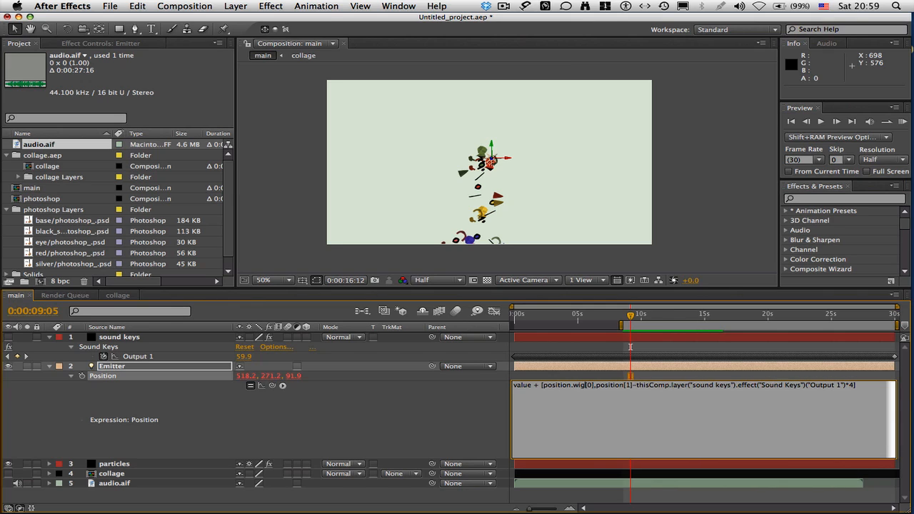
{"action": "type", "text": "(3"}
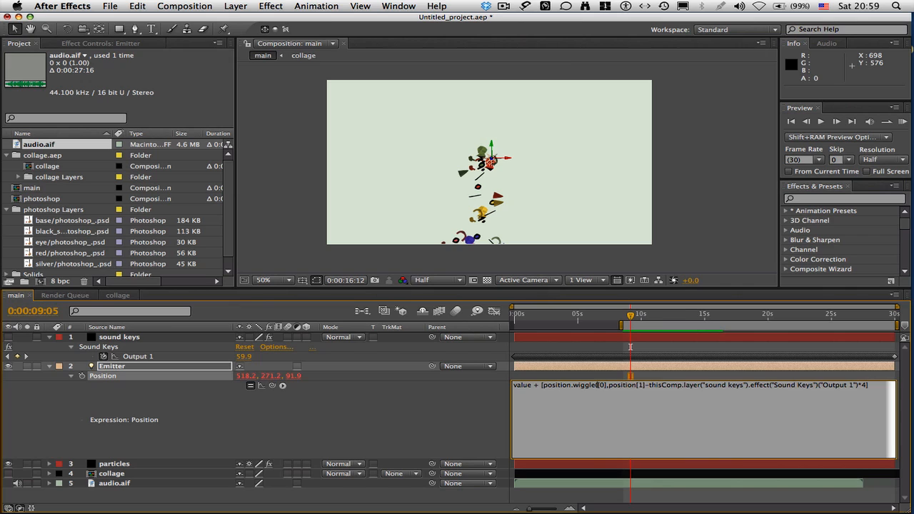
{"action": "type", "text": ",3"}
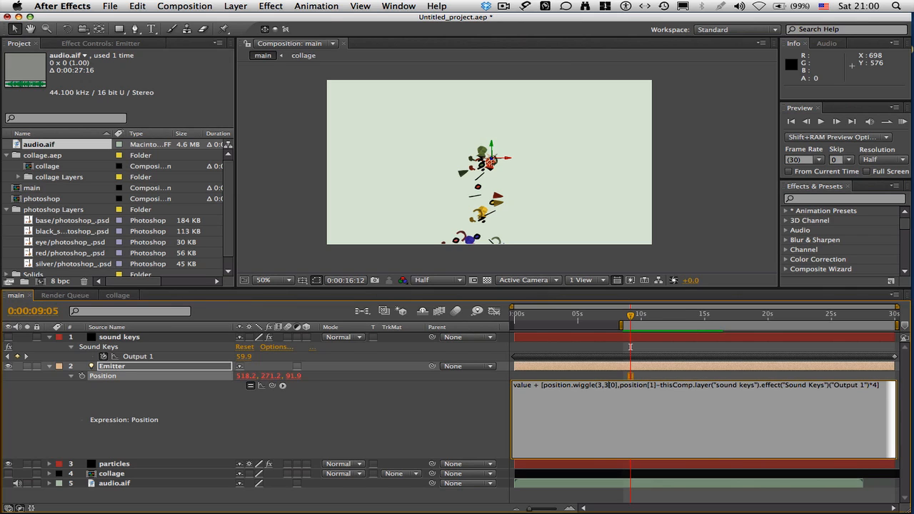
{"action": "type", "text": ")"}
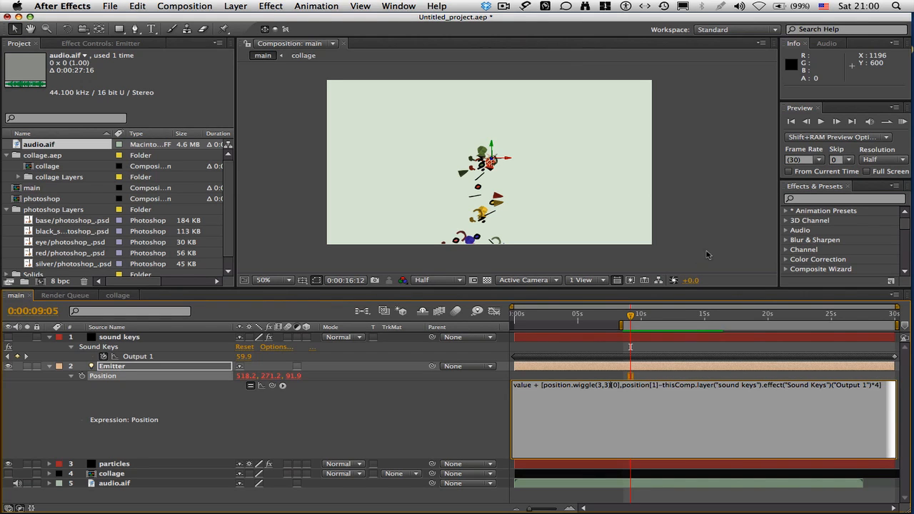
{"action": "type", "text": "."}
{"action": "key", "text": "KP_Enter"}
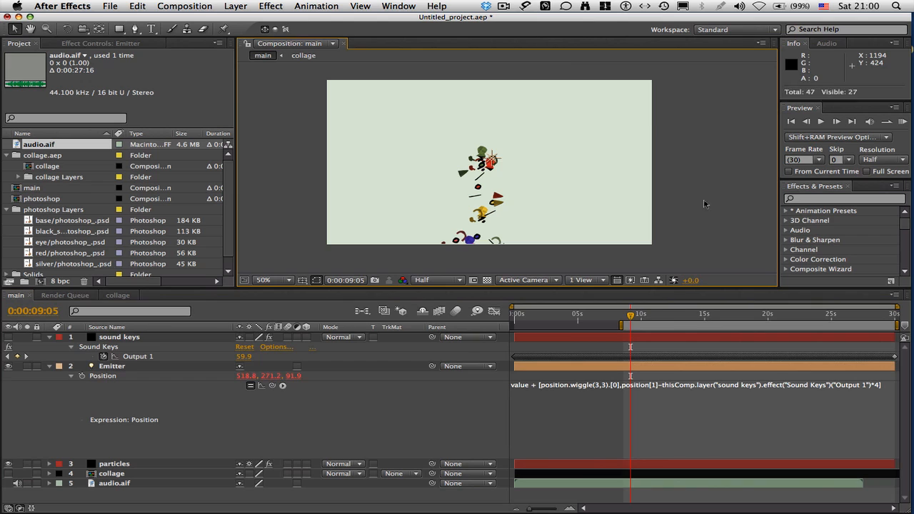
{"action": "left_click", "coordinate": [900, 122]}
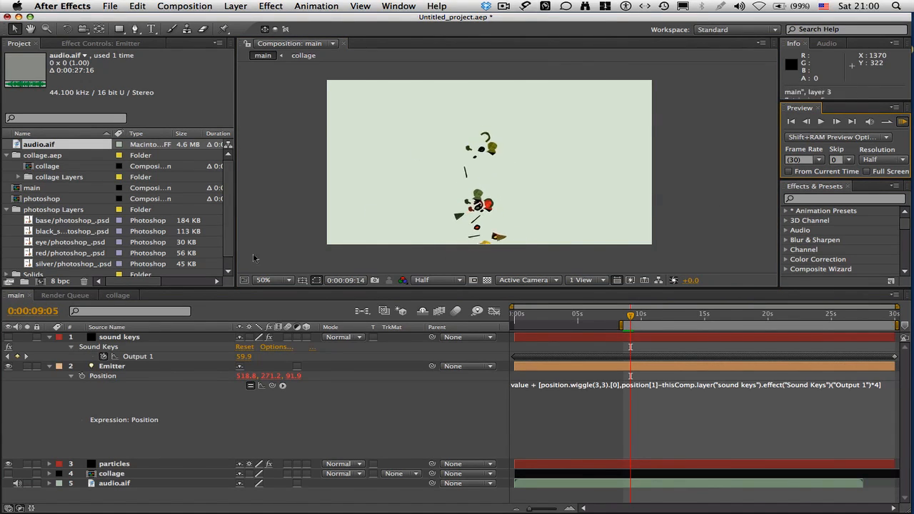
{"action": "left_click", "coordinate": [363, 143]}
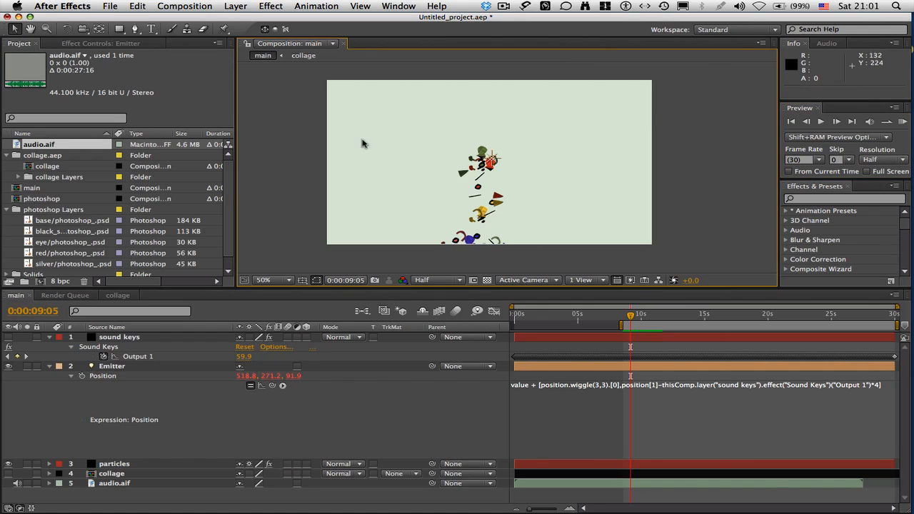
Save the project under the name final_project.aep on the My Book drive.
{"action": "left_click", "coordinate": [114, 7]}
{"action": "left_click", "coordinate": [159, 114]}
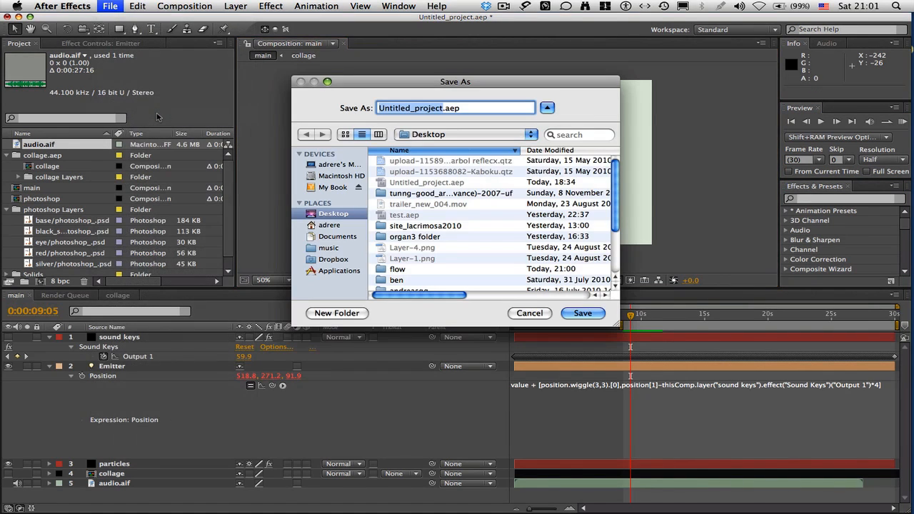
{"action": "left_click", "coordinate": [342, 189]}
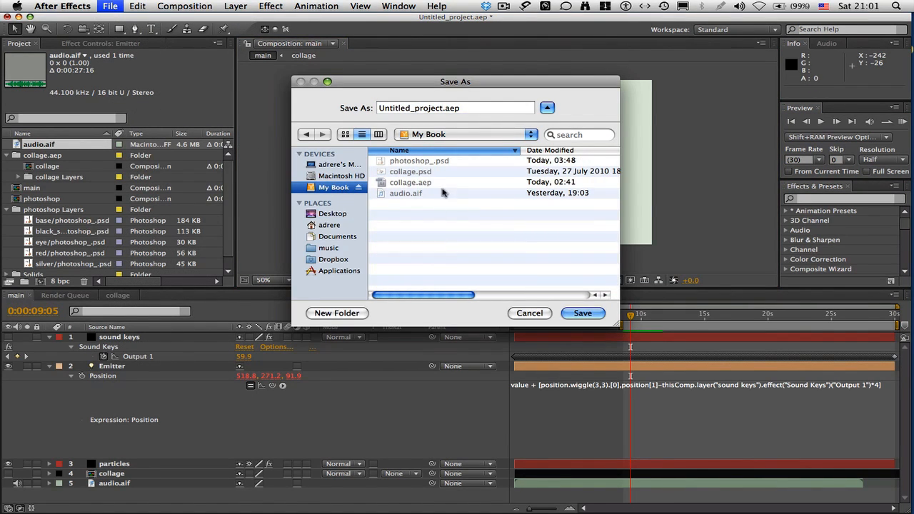
{"action": "left_click", "coordinate": [448, 108]}
{"action": "type", "text": "fin"}
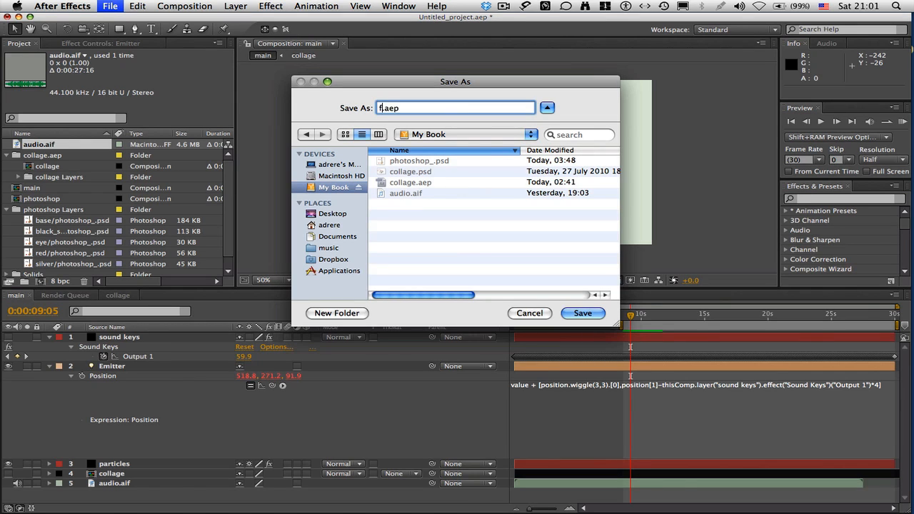
{"action": "type", "text": "al_project"}
{"action": "key", "text": "Return"}
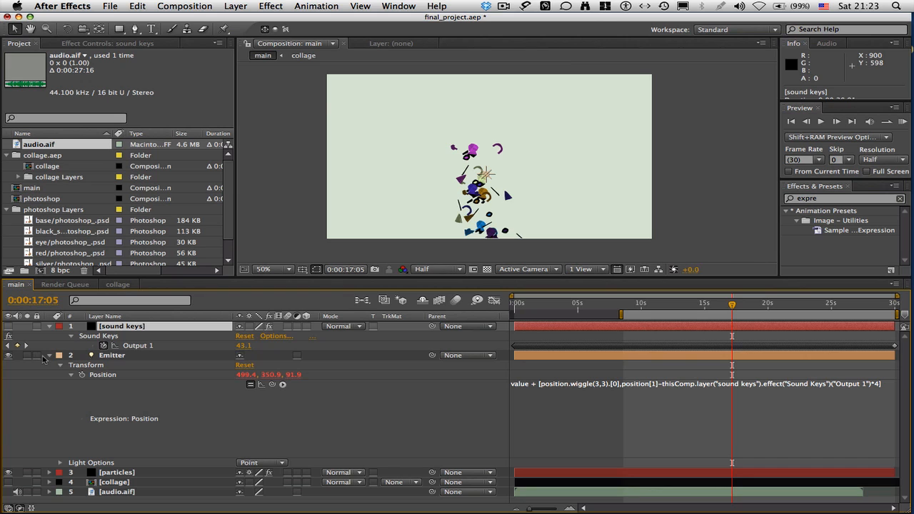
Collapse the sound keys layer, add a null object to the main composition and rename it slider_control.
{"action": "left_click", "coordinate": [49, 327]}
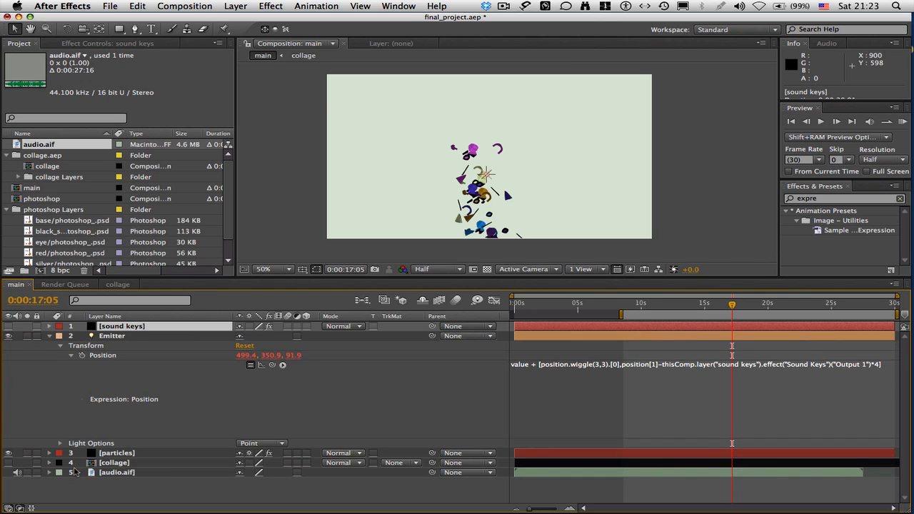
{"action": "right_click", "coordinate": [688, 492]}
{"action": "mouse_move", "coordinate": [742, 406]}
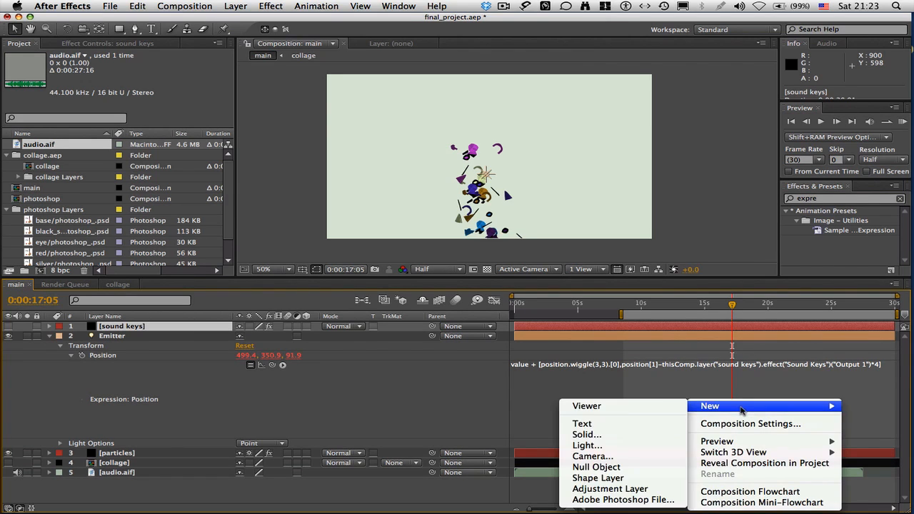
{"action": "left_click", "coordinate": [622, 467]}
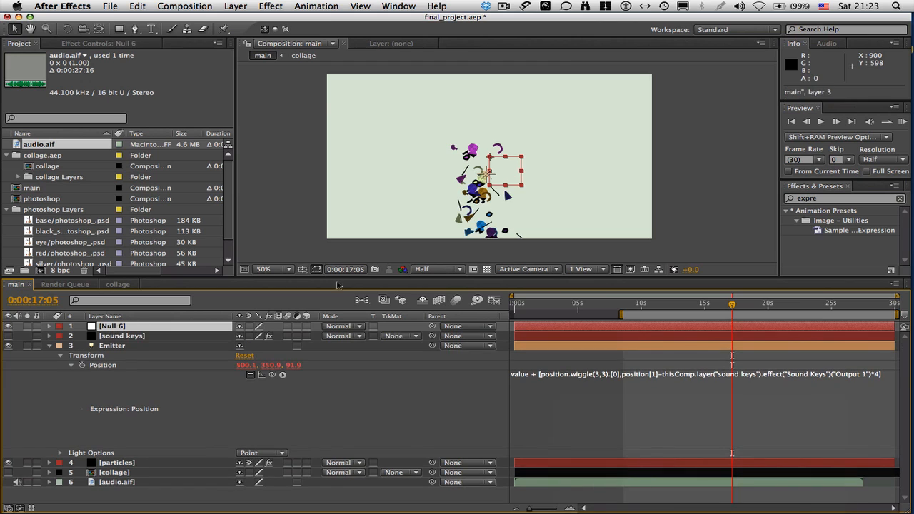
{"action": "key", "text": "Return"}
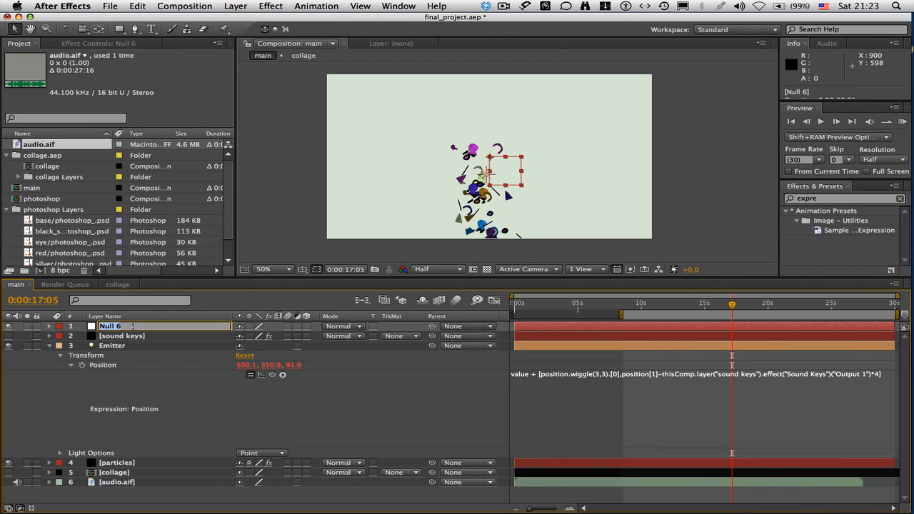
{"action": "type", "text": "slider_control"}
{"action": "key", "text": "Return"}
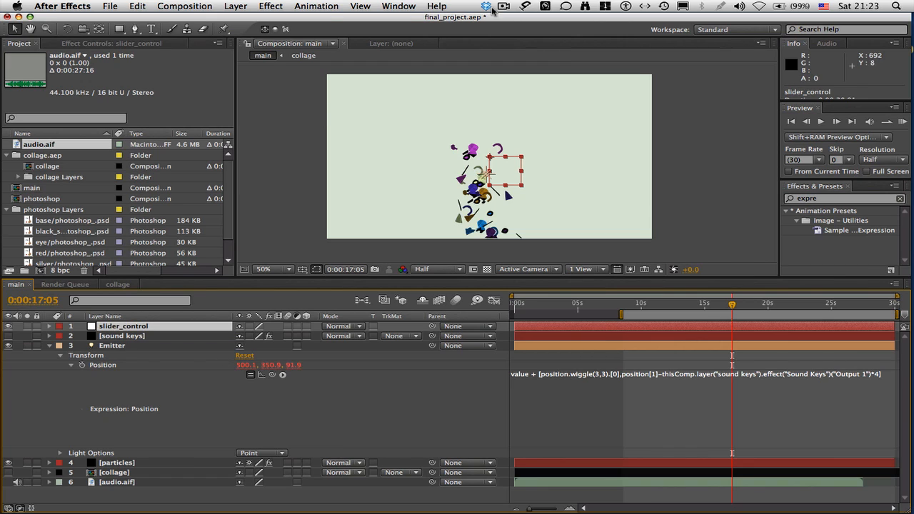
Add a Slider Control effect to slider_control and link its Slider as the first wiggle argument in the Emitter's Position expression.
{"action": "left_click", "coordinate": [271, 6]}
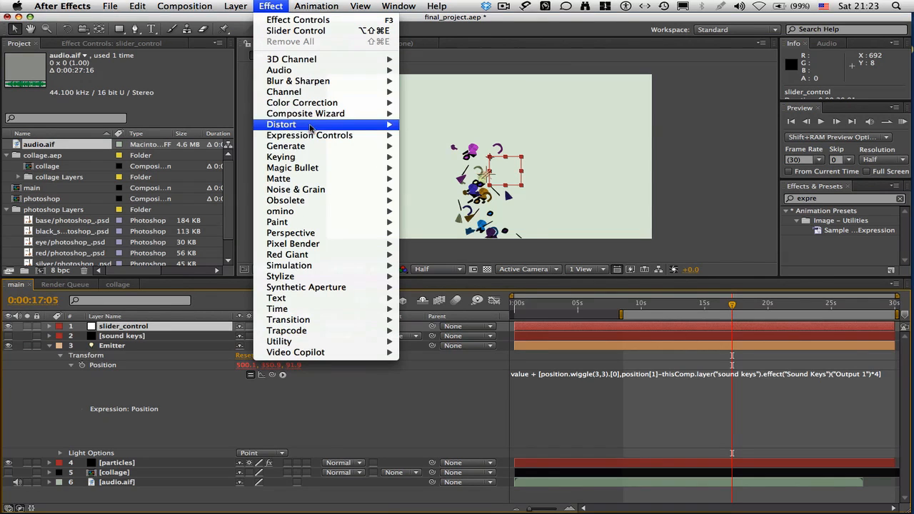
{"action": "mouse_move", "coordinate": [316, 136]}
{"action": "left_click", "coordinate": [437, 190]}
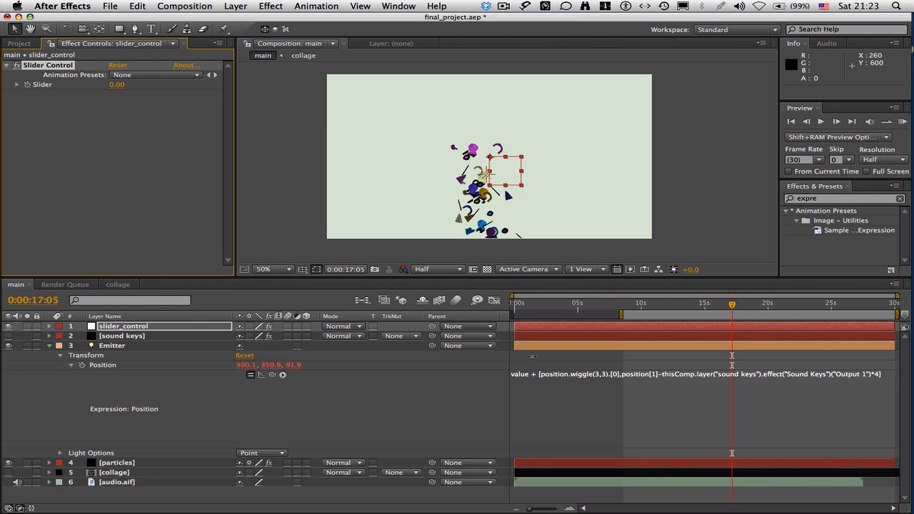
{"action": "left_click", "coordinate": [599, 377]}
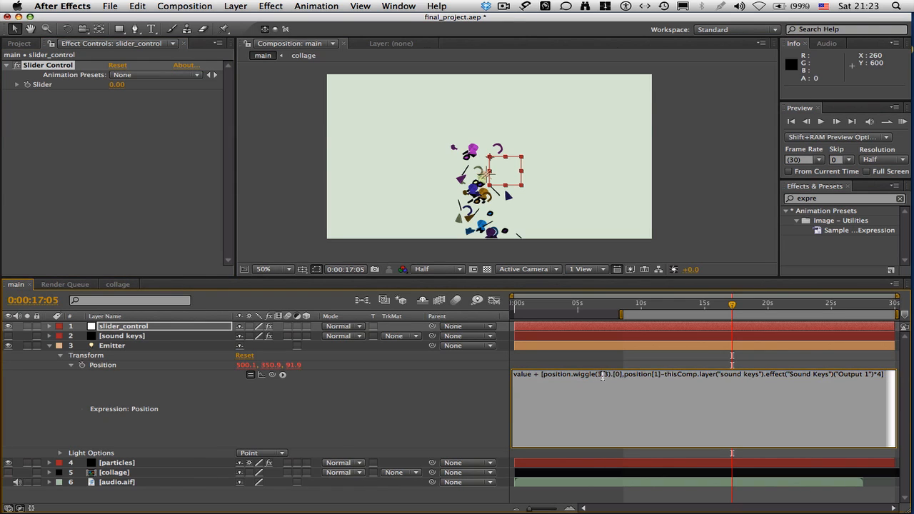
{"action": "double_click", "coordinate": [598, 374]}
{"action": "left_click_drag", "start_coordinate": [165, 221], "coordinate": [44, 88]}
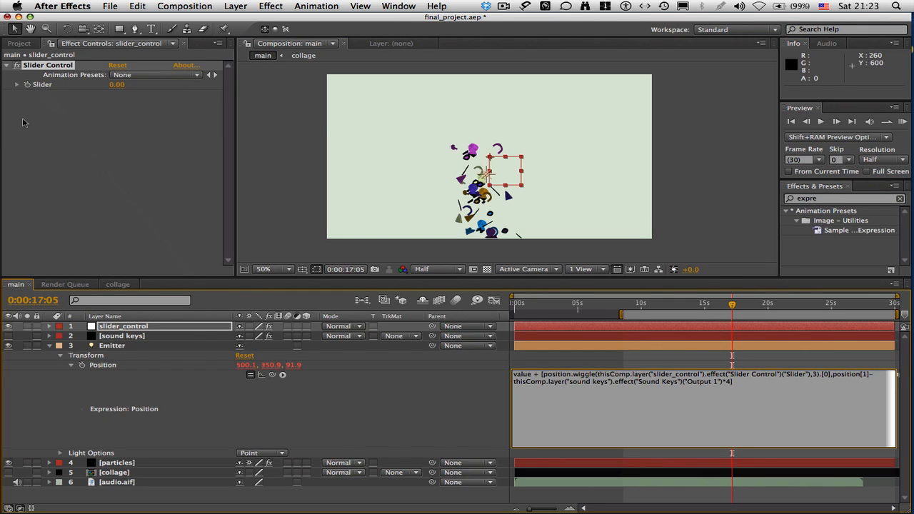
Add a second Slider Control to slider_control and link its Slider as the second wiggle argument in the Emitter's Position expression.
{"action": "left_click", "coordinate": [262, 7]}
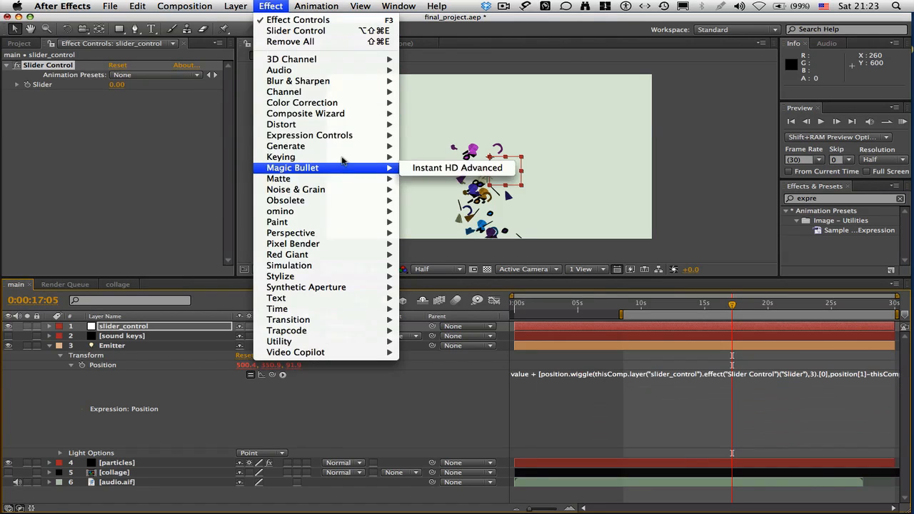
{"action": "mouse_move", "coordinate": [343, 139]}
{"action": "left_click", "coordinate": [464, 190]}
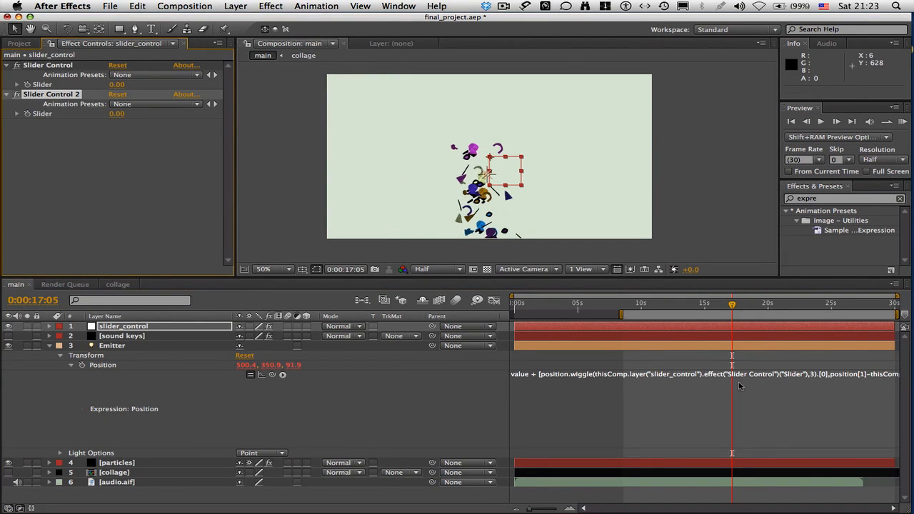
{"action": "left_click", "coordinate": [813, 380]}
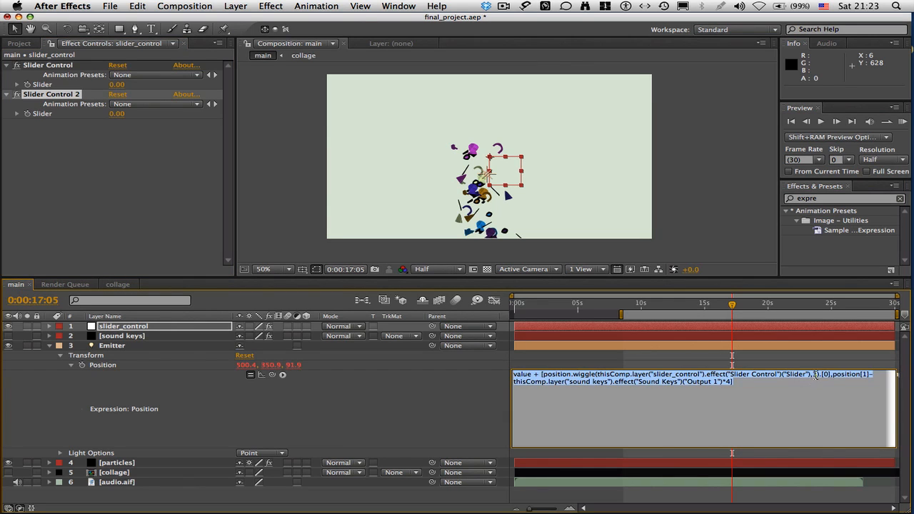
{"action": "left_click", "coordinate": [815, 377]}
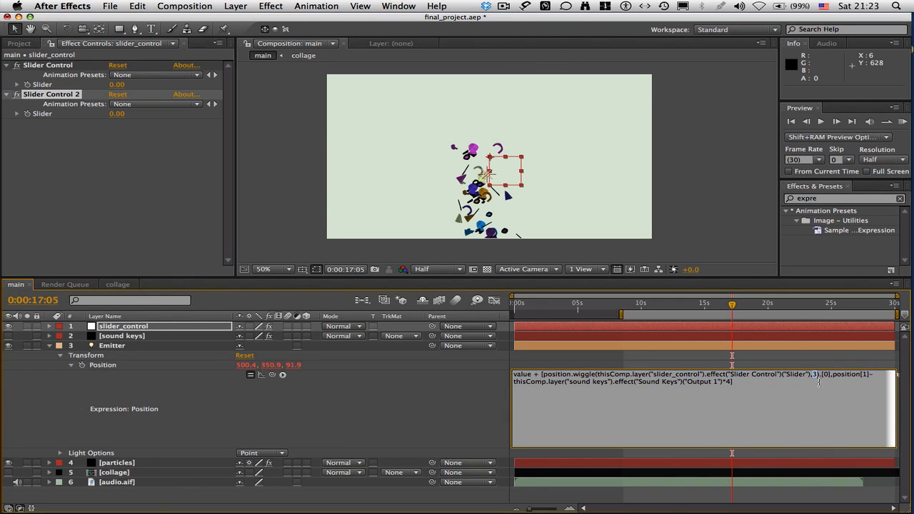
{"action": "left_click_drag", "start_coordinate": [272, 376], "coordinate": [91, 119]}
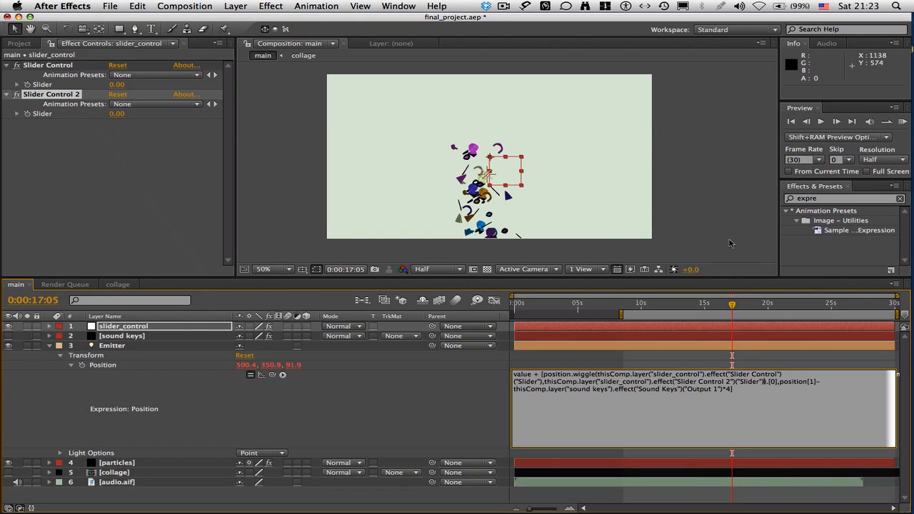
{"action": "left_click", "coordinate": [774, 235]}
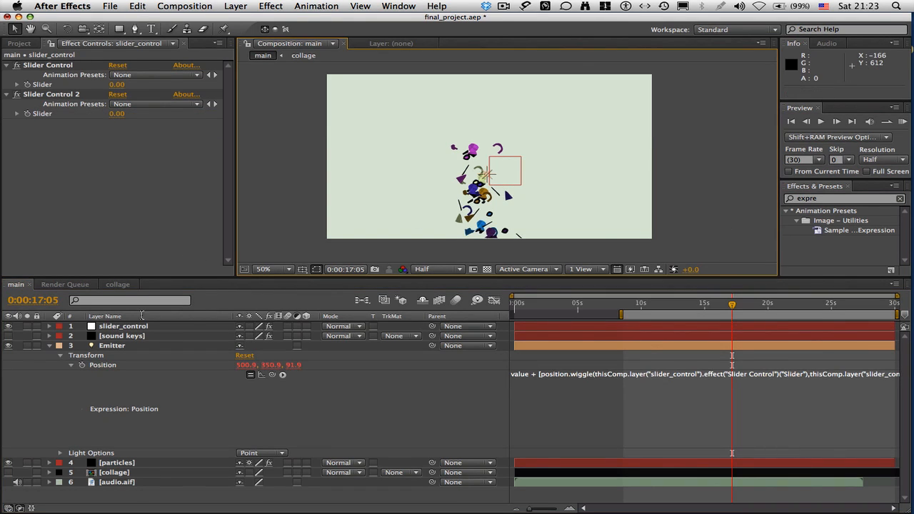
Collapse the Emitter layer and run a RAM preview of the motion with both sliders at 0.
{"action": "left_click", "coordinate": [49, 345]}
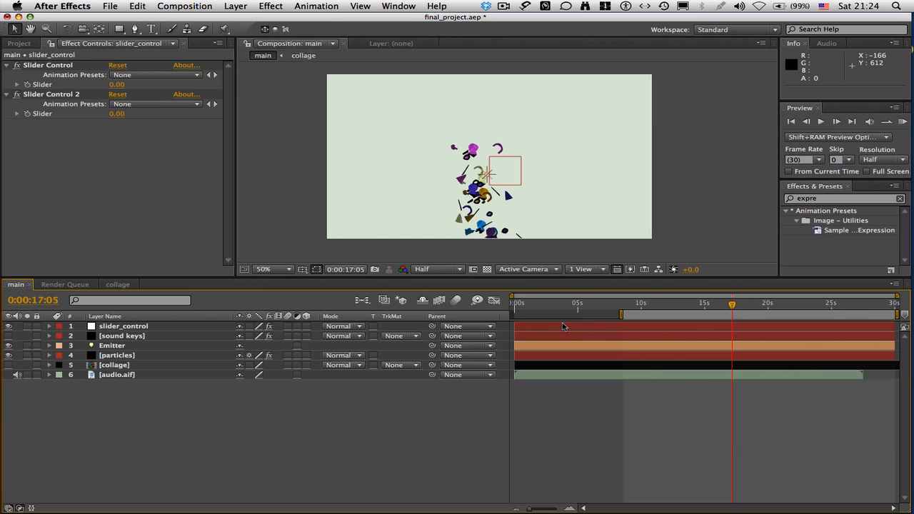
{"action": "left_click", "coordinate": [903, 122]}
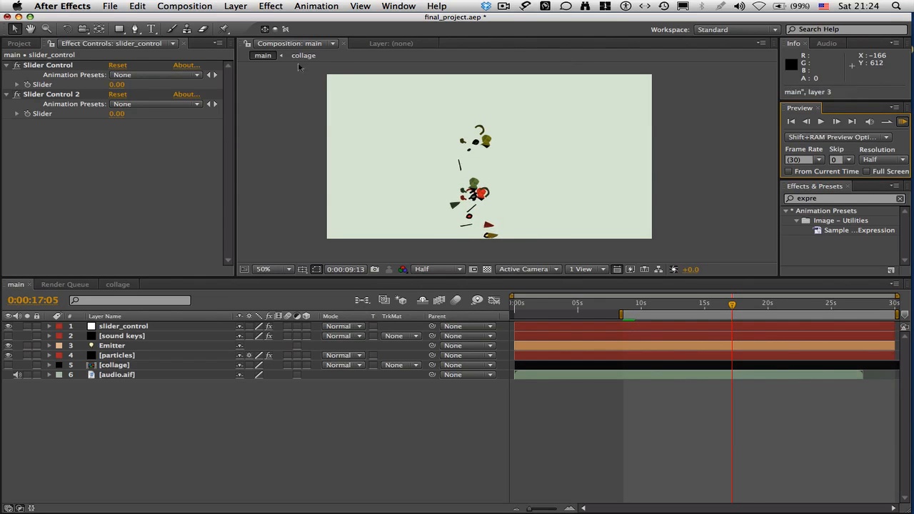
{"action": "key", "text": "space"}
Set the first Slider Control to 33.45 and Slider Control 2 to 57.09, and run a RAM preview.
{"action": "left_click", "coordinate": [17, 84]}
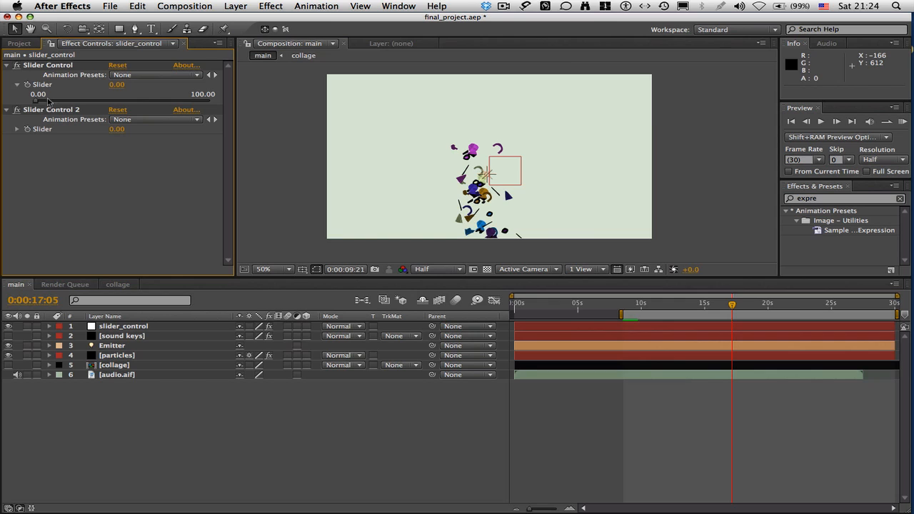
{"action": "left_click_drag", "start_coordinate": [36, 100], "coordinate": [94, 100]}
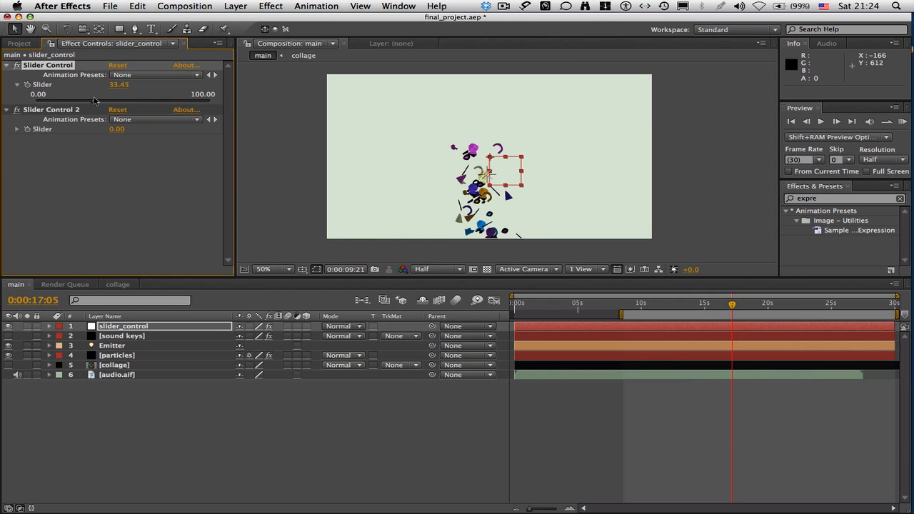
{"action": "left_click", "coordinate": [17, 130]}
{"action": "left_click_drag", "start_coordinate": [35, 146], "coordinate": [136, 145]}
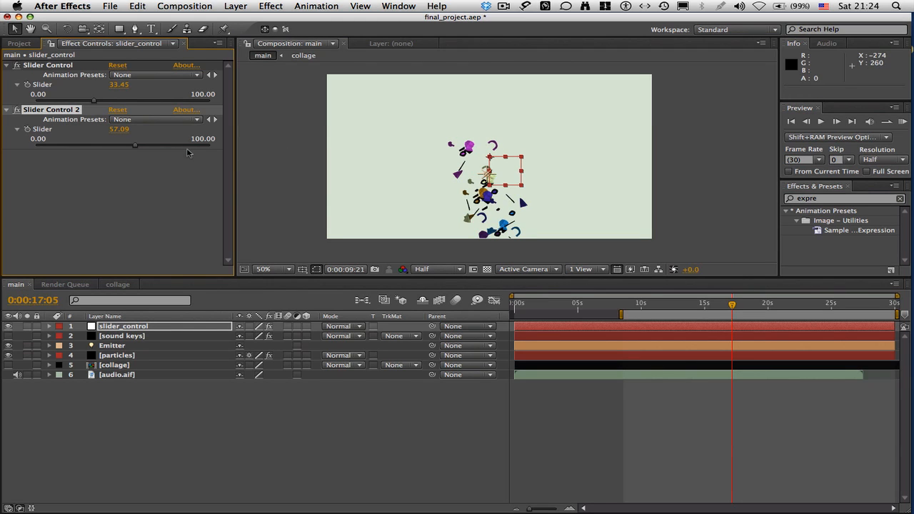
{"action": "left_click", "coordinate": [902, 121]}
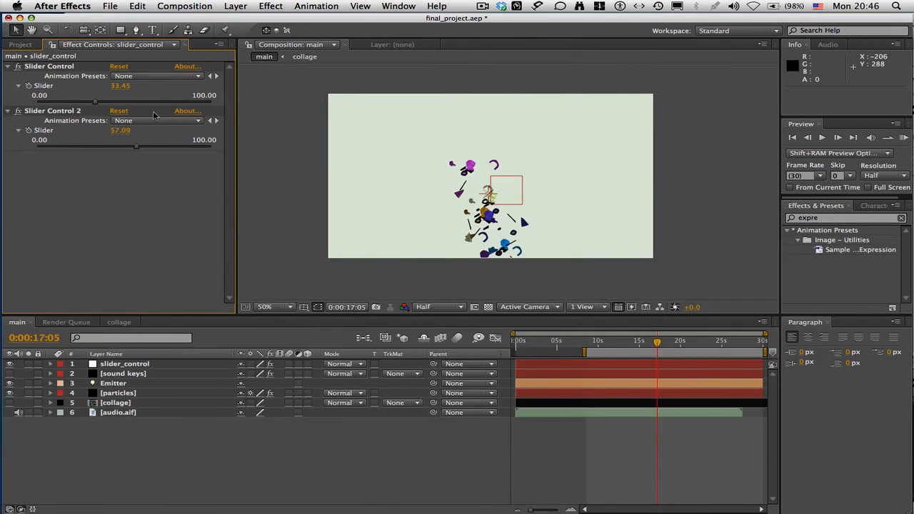
Return both Slider Control values on the slider_control layer to 0.
{"action": "left_click_drag", "start_coordinate": [94, 100], "coordinate": [37, 101]}
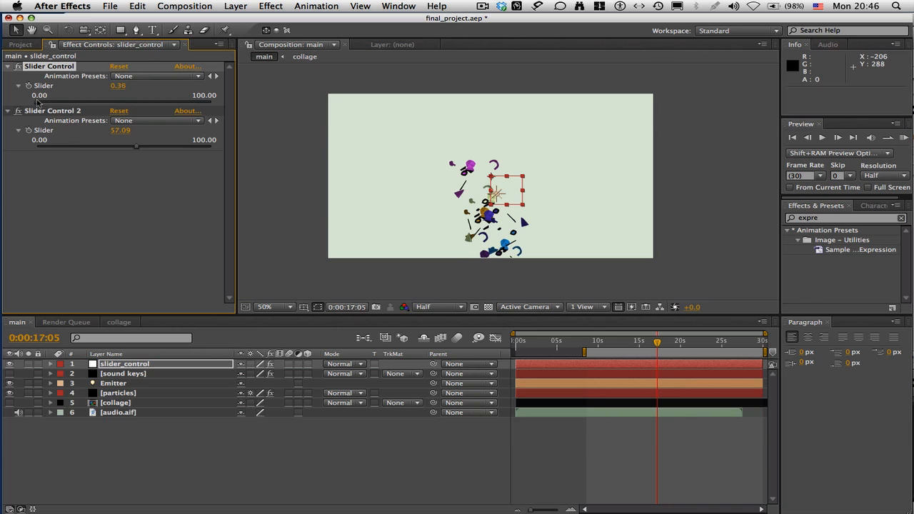
{"action": "left_click", "coordinate": [136, 146]}
{"action": "left_click_drag", "start_coordinate": [135, 148], "coordinate": [37, 148]}
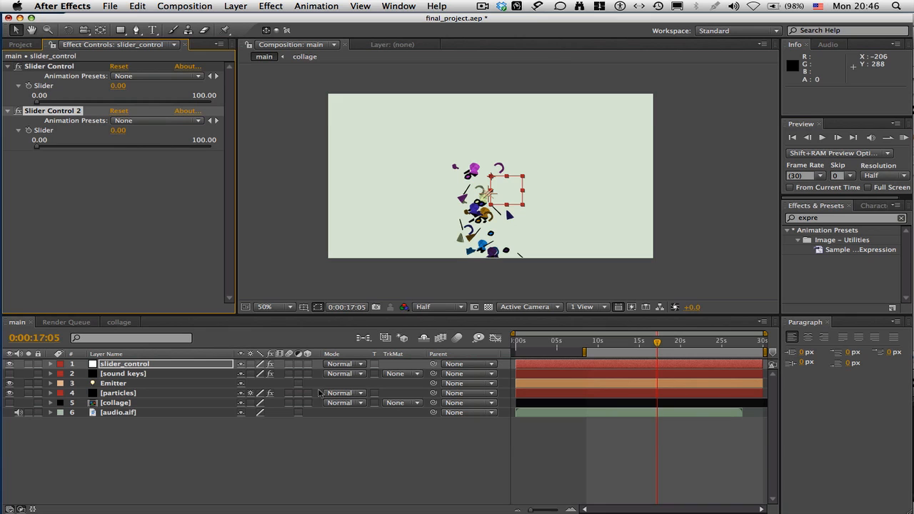
Move the current time to 0:00:12:05 and set Particular's Particles/sec on the particles layer to 16.
{"action": "left_click", "coordinate": [563, 394]}
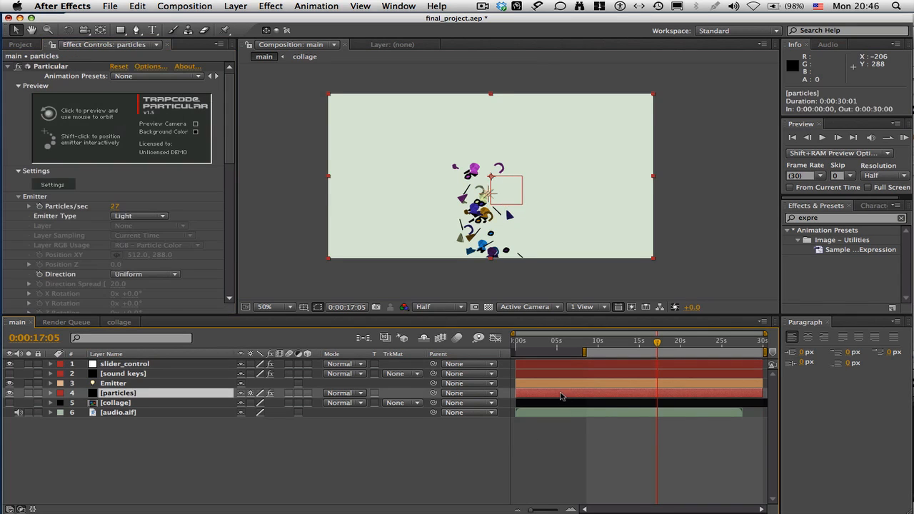
{"action": "left_click_drag", "start_coordinate": [231, 146], "coordinate": [231, 177]}
{"action": "left_click_drag", "start_coordinate": [593, 343], "coordinate": [616, 346]}
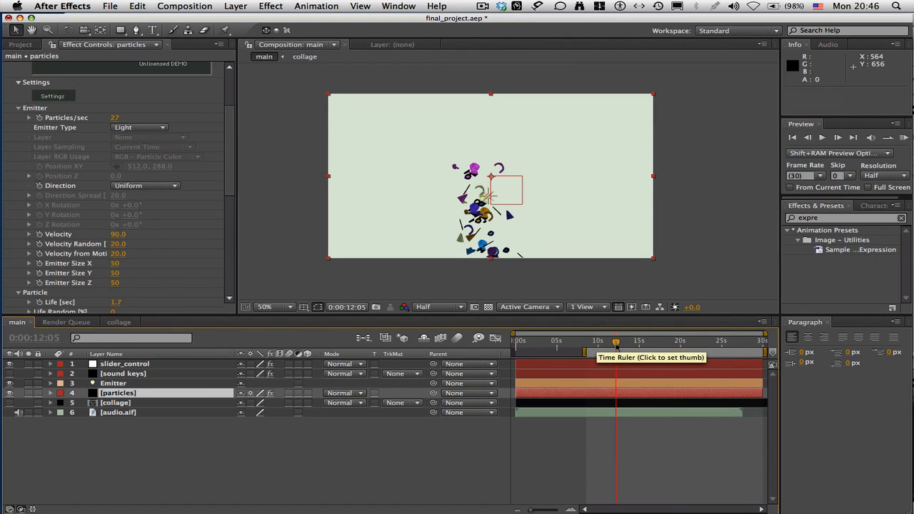
{"action": "left_click", "coordinate": [115, 118]}
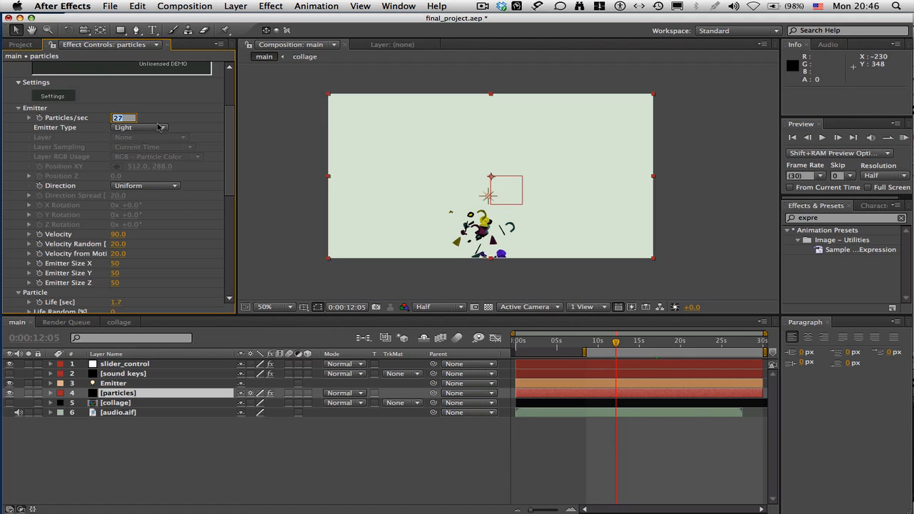
{"action": "type", "text": "1"}
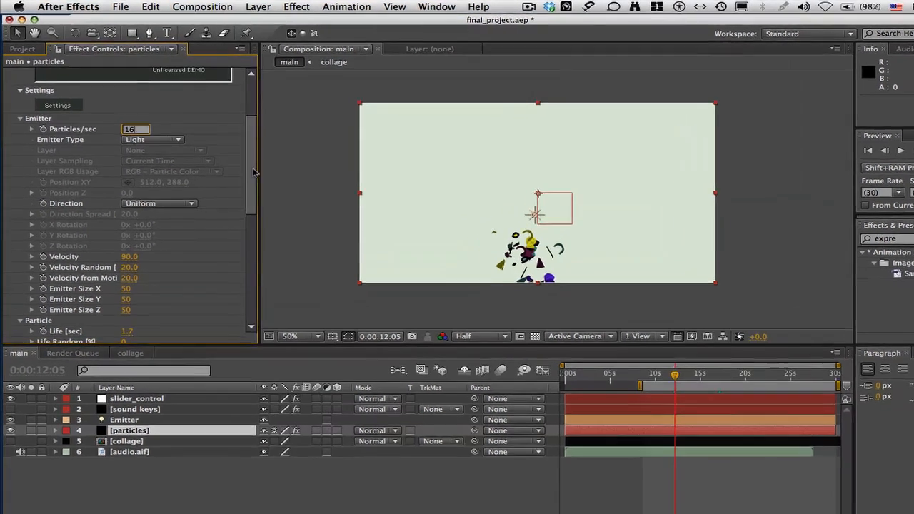
Set Particular's particle Life to 2.3 seconds.
{"action": "left_click_drag", "start_coordinate": [228, 155], "coordinate": [227, 186]}
{"action": "left_click_drag", "start_coordinate": [305, 253], "coordinate": [303, 264]}
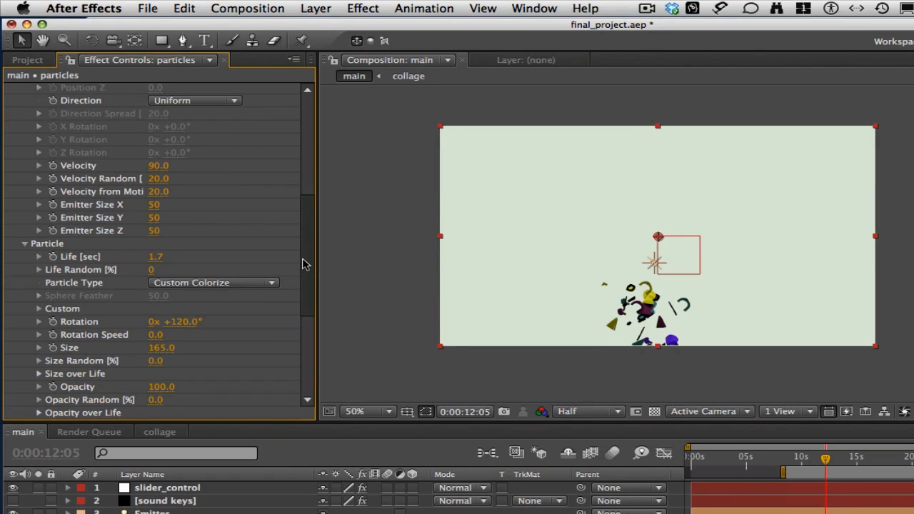
{"action": "left_click", "coordinate": [157, 257]}
{"action": "type", "text": "2.3"}
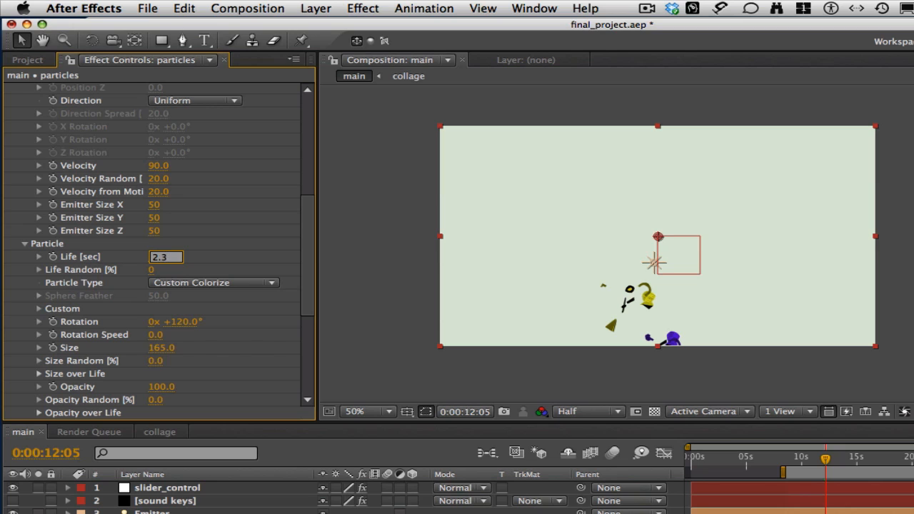
{"action": "key", "text": "Return"}
Set Particular's particle Rotation to 50 degrees.
{"action": "left_click_drag", "start_coordinate": [312, 238], "coordinate": [313, 249]}
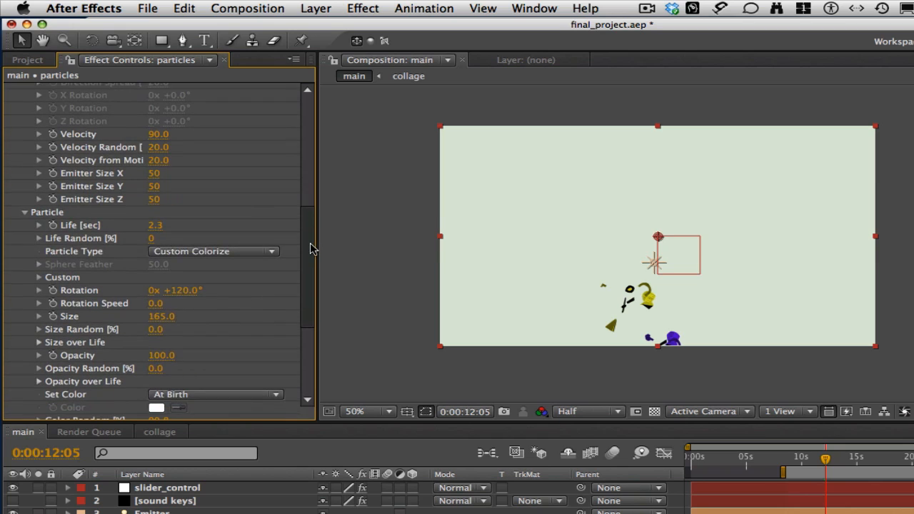
{"action": "left_click", "coordinate": [182, 290]}
{"action": "type", "text": "50"}
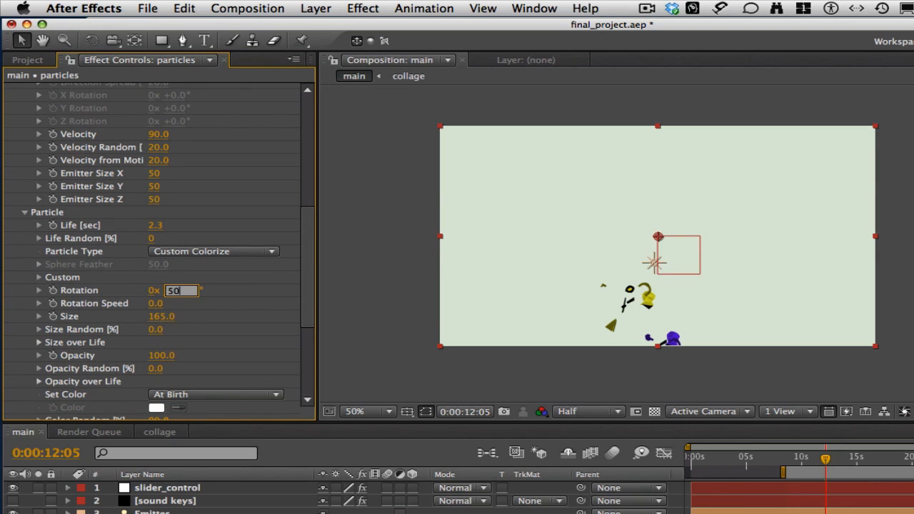
{"action": "key", "text": "Return"}
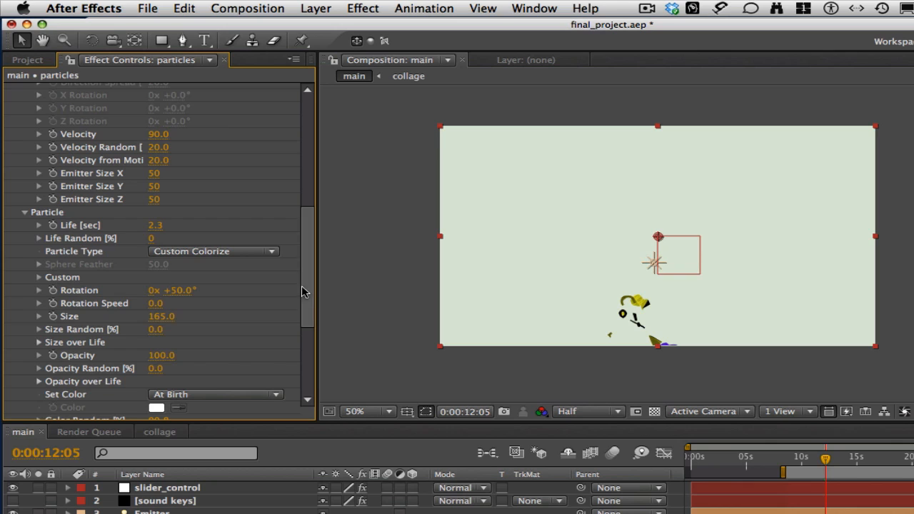
Set Particular's particle Rotation Speed to 0.3.
{"action": "left_click_drag", "start_coordinate": [306, 286], "coordinate": [305, 298]}
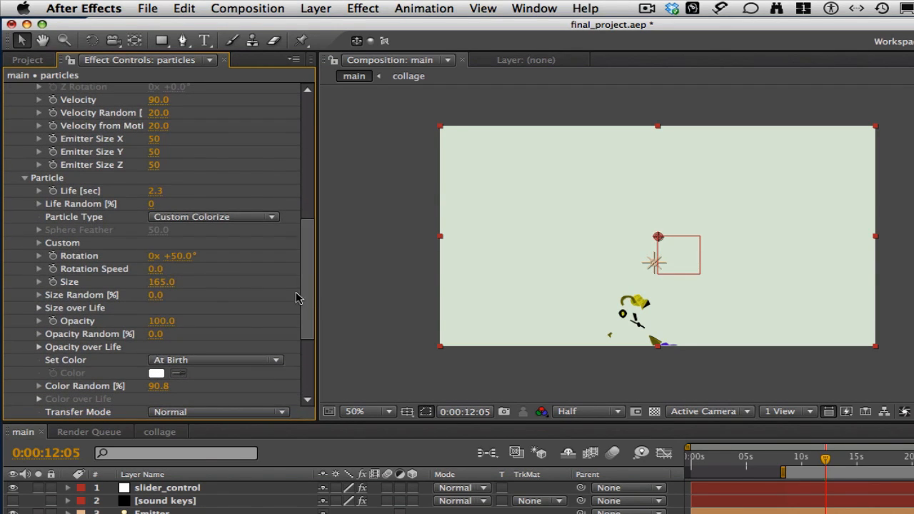
{"action": "left_click", "coordinate": [155, 269]}
{"action": "type", "text": "0"}
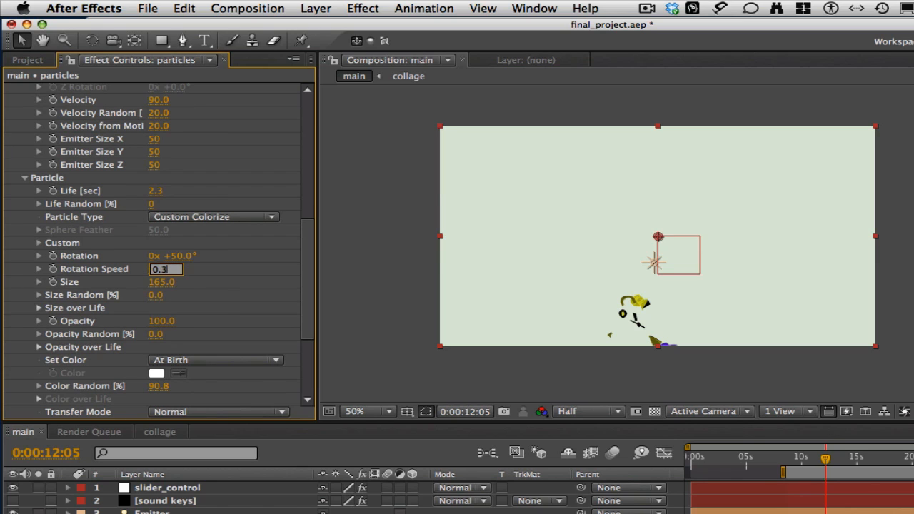
{"action": "type", "text": ".3"}
{"action": "key", "text": "Return"}
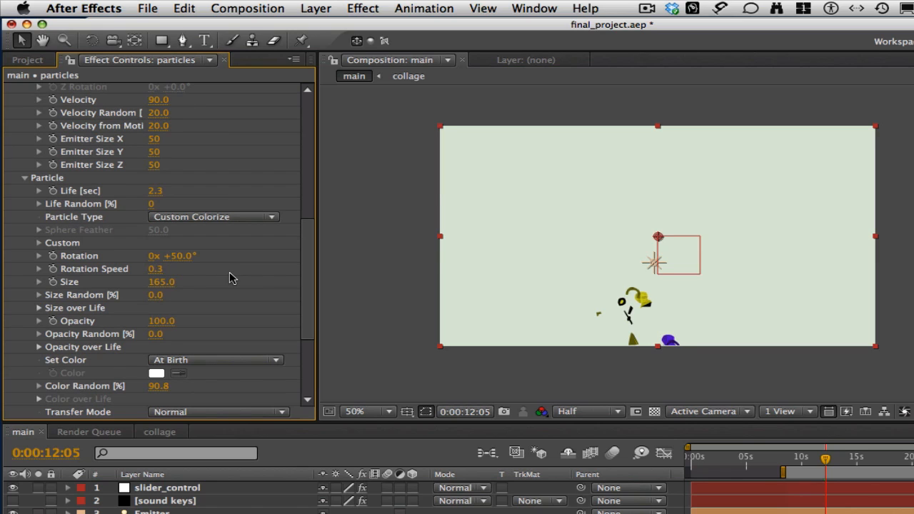
Scrub through the main composition to 0:00:21:08 to review the particles' motion.
{"action": "left_click", "coordinate": [800, 458]}
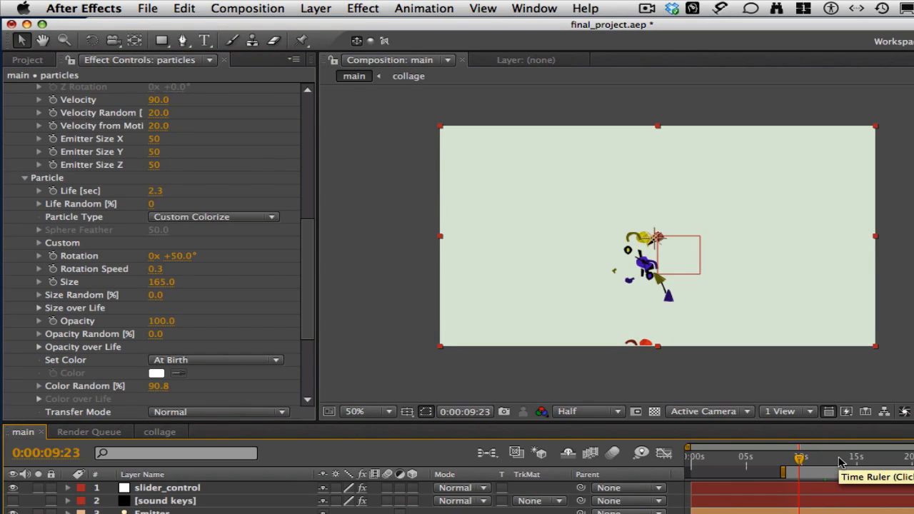
{"action": "left_click_drag", "start_coordinate": [839, 458], "coordinate": [913, 459]}
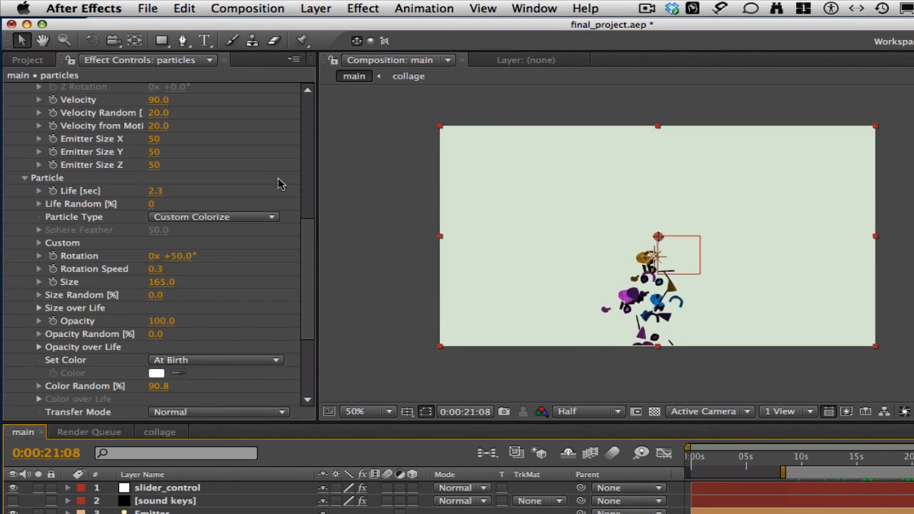
Set Particular's particle Size on the particles layer to 264.
{"action": "left_click_drag", "start_coordinate": [301, 248], "coordinate": [303, 285]}
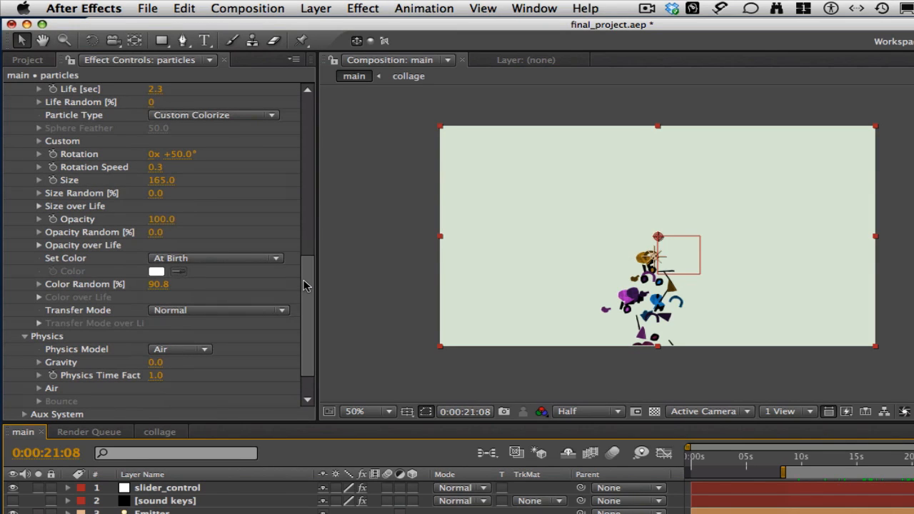
{"action": "left_click", "coordinate": [162, 180]}
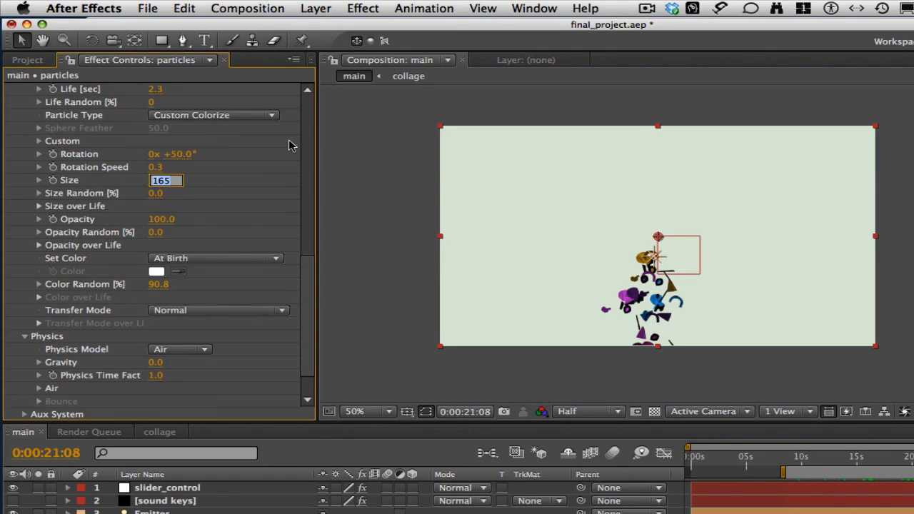
{"action": "type", "text": "264"}
{"action": "key", "text": "Return"}
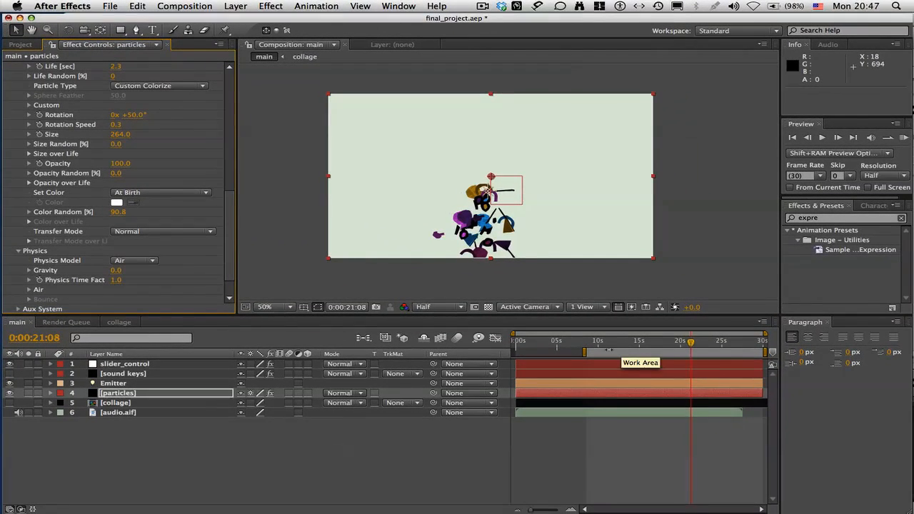
Scrub the main composition to 0:00:20:05 to examine the particles at their new size.
{"action": "left_click", "coordinate": [671, 372]}
{"action": "left_click_drag", "start_coordinate": [619, 346], "coordinate": [682, 345]}
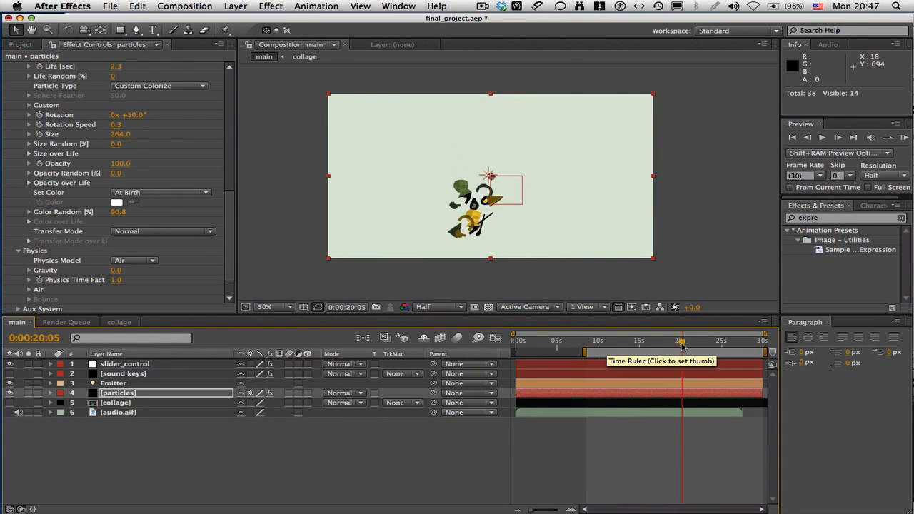
{"action": "scroll", "coordinate": [232, 235], "scroll_direction": "down", "scroll_amount": 1}
{"action": "scroll", "coordinate": [232, 238], "scroll_direction": "down", "scroll_amount": 2}
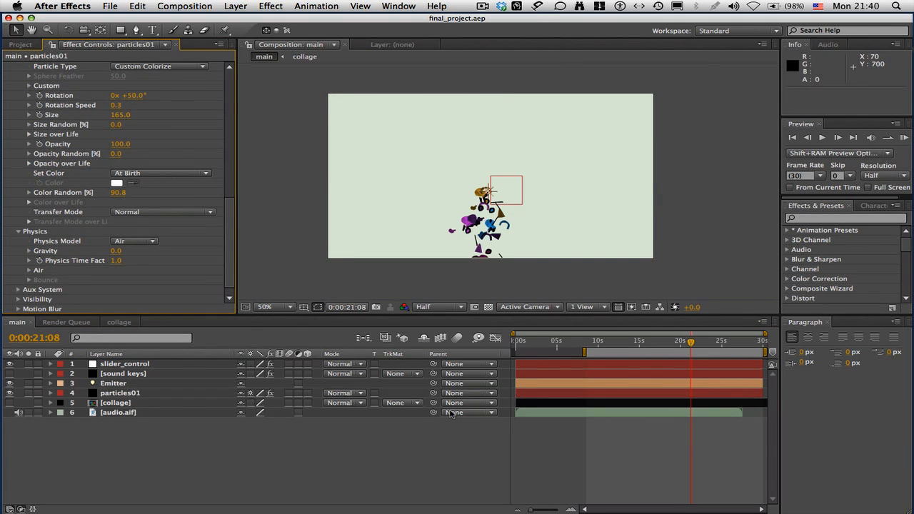
Duplicate the particles01 layer twice in the main composition.
{"action": "left_click", "coordinate": [20, 45]}
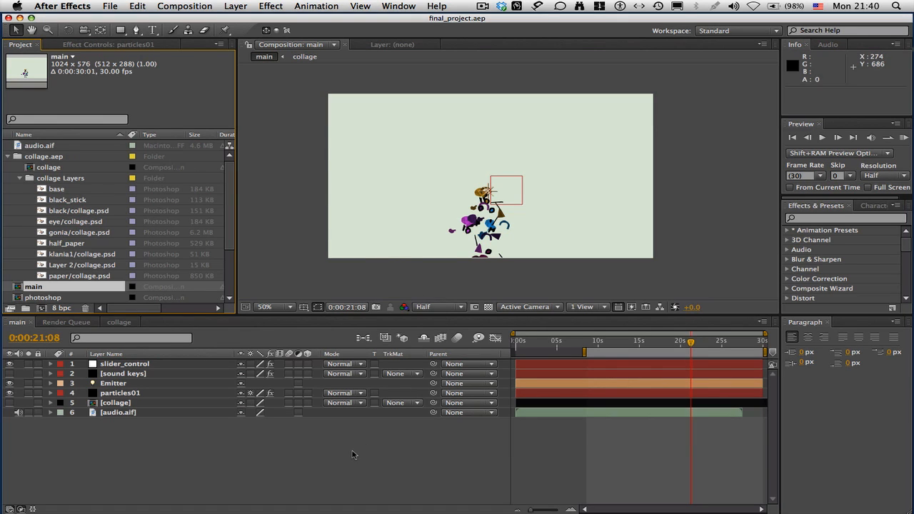
{"action": "left_click", "coordinate": [583, 392]}
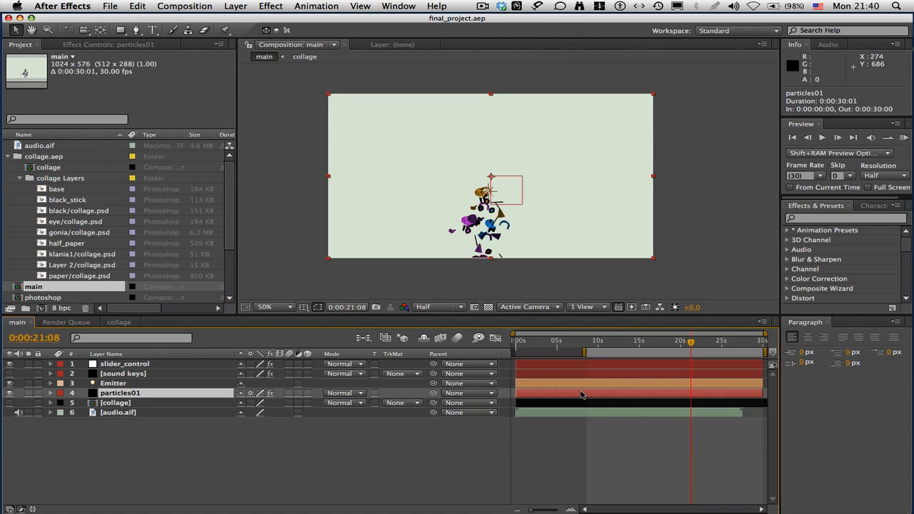
{"action": "key", "text": "super+d"}
{"action": "key", "text": "super+d"}
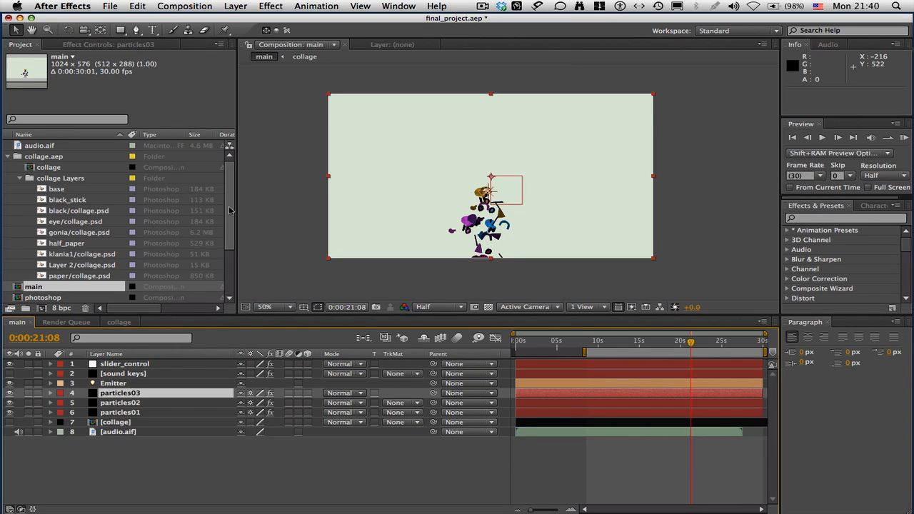
Add half_paper and eye/photoshop_.psd as the lowest layers of the main composition and hide both.
{"action": "scroll", "coordinate": [228, 217], "scroll_direction": "down", "scroll_amount": 1}
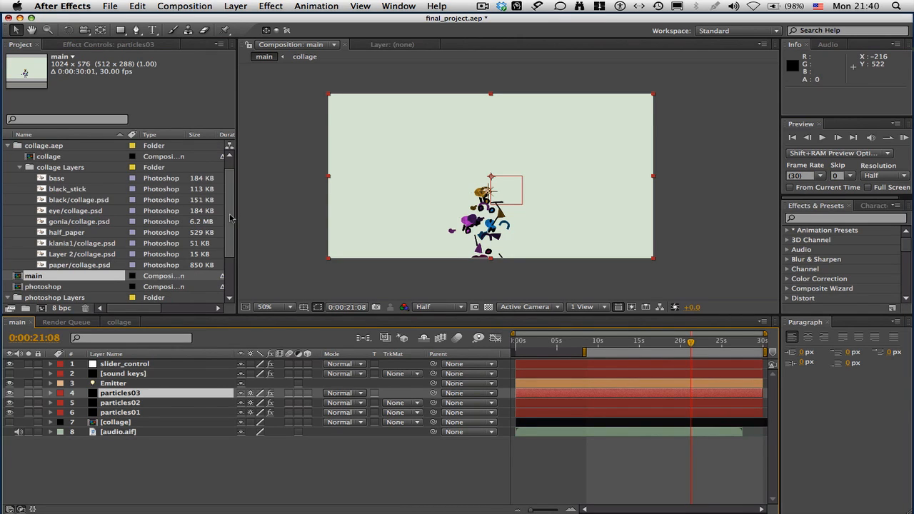
{"action": "left_click_drag", "start_coordinate": [75, 233], "coordinate": [100, 457]}
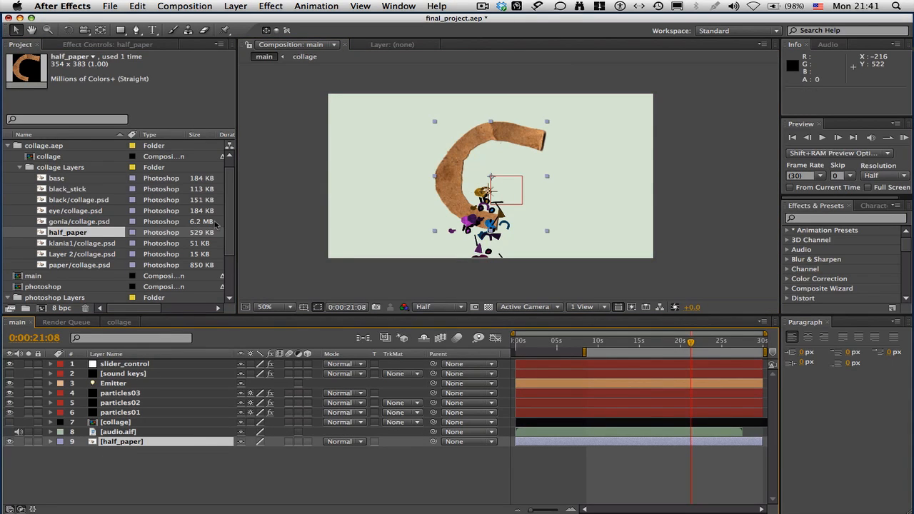
{"action": "left_click_drag", "start_coordinate": [229, 218], "coordinate": [225, 254]}
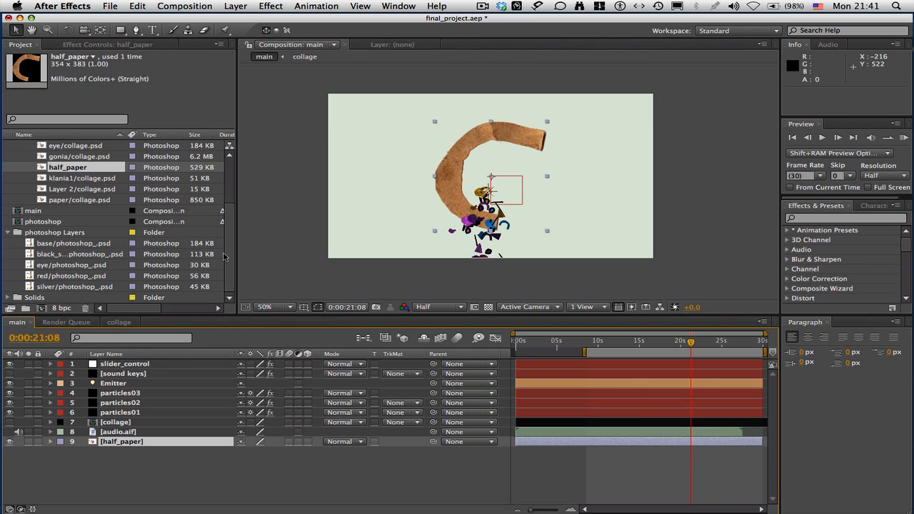
{"action": "left_click_drag", "start_coordinate": [77, 268], "coordinate": [9, 451]}
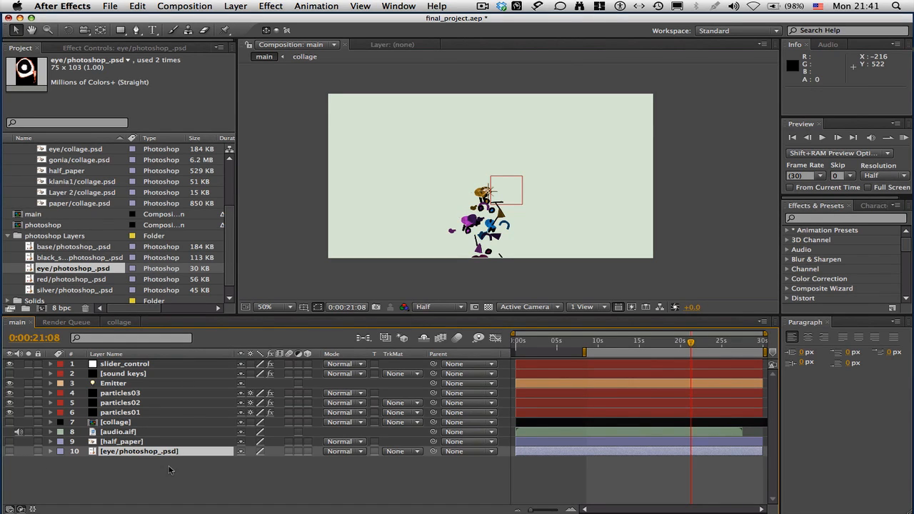
Set the custom particle layer of Particular on particles02 to half_paper.
{"action": "left_click", "coordinate": [571, 406]}
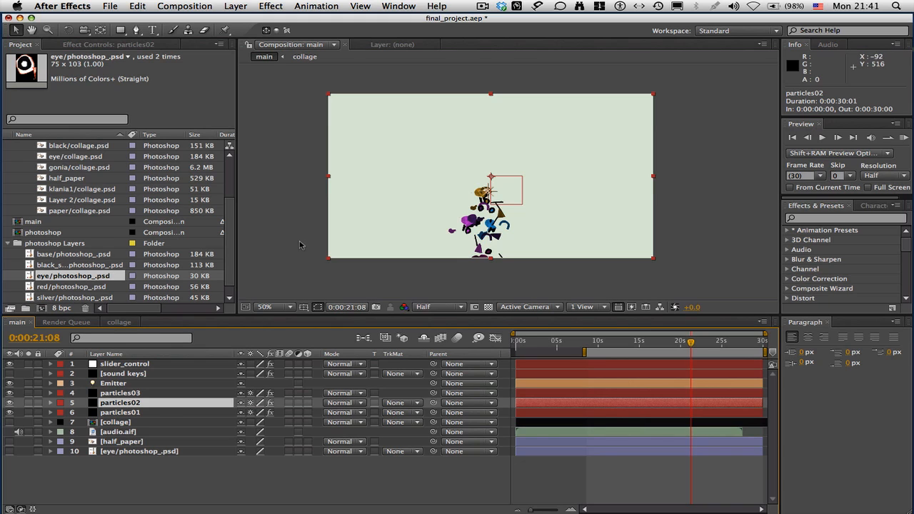
{"action": "left_click", "coordinate": [107, 44]}
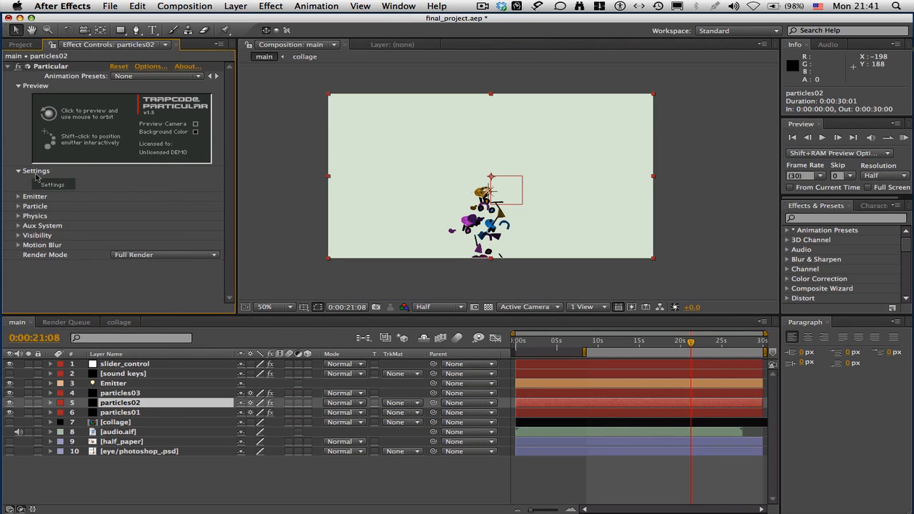
{"action": "left_click", "coordinate": [17, 197]}
{"action": "scroll", "coordinate": [17, 201], "scroll_direction": "down", "scroll_amount": 3}
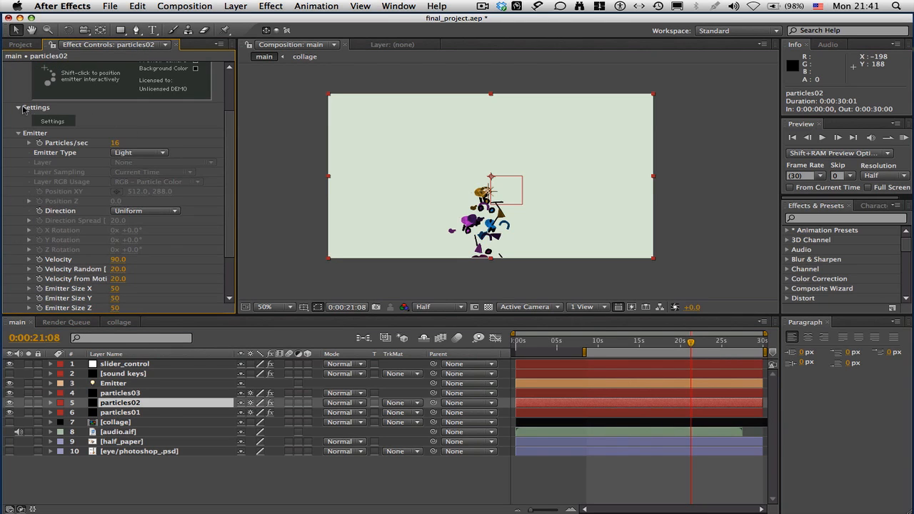
{"action": "scroll", "coordinate": [222, 150], "scroll_direction": "down", "scroll_amount": 3}
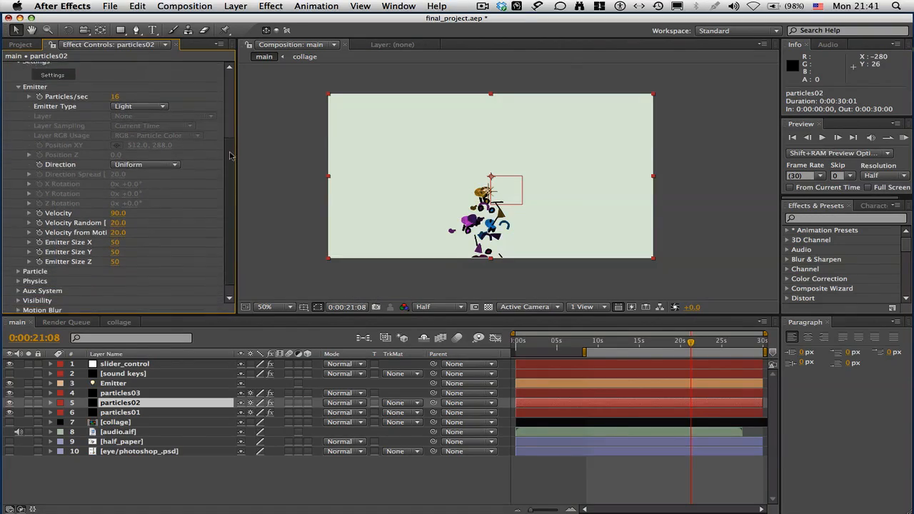
{"action": "left_click", "coordinate": [17, 269]}
{"action": "scroll", "coordinate": [157, 157], "scroll_direction": "down", "scroll_amount": 8}
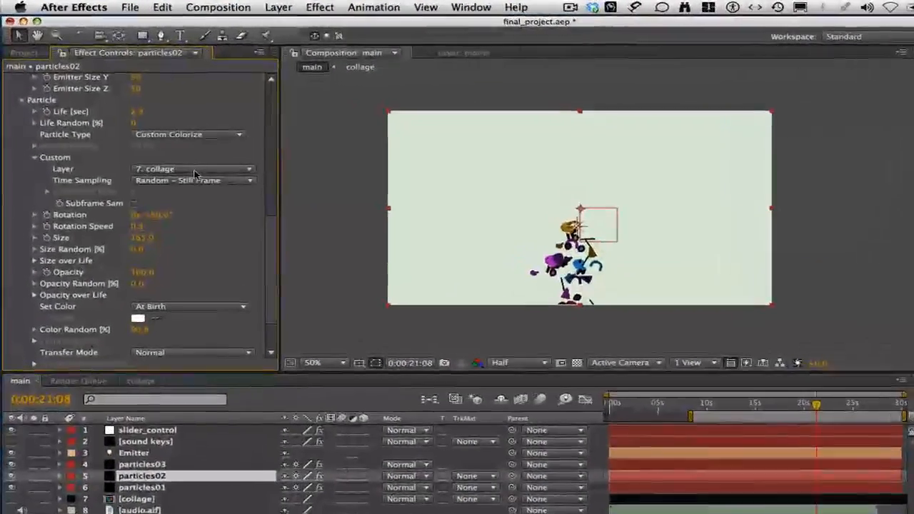
{"action": "left_click", "coordinate": [194, 174]}
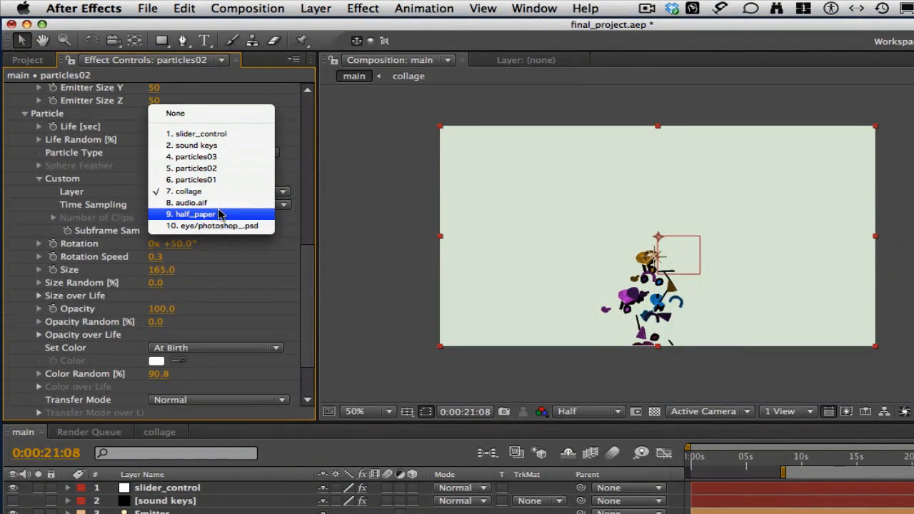
{"action": "left_click", "coordinate": [220, 214]}
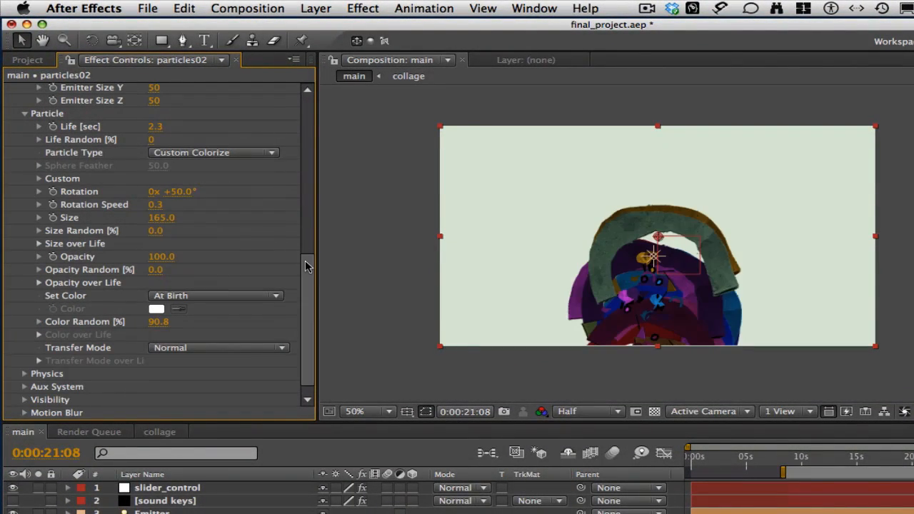
Set Particles/sec in the Particular emitter of particles02 to 1.
{"action": "scroll", "coordinate": [307, 275], "scroll_direction": "down", "scroll_amount": 1}
{"action": "left_click_drag", "start_coordinate": [307, 276], "coordinate": [325, 164]}
{"action": "scroll", "coordinate": [318, 187], "scroll_direction": "up", "scroll_amount": 2}
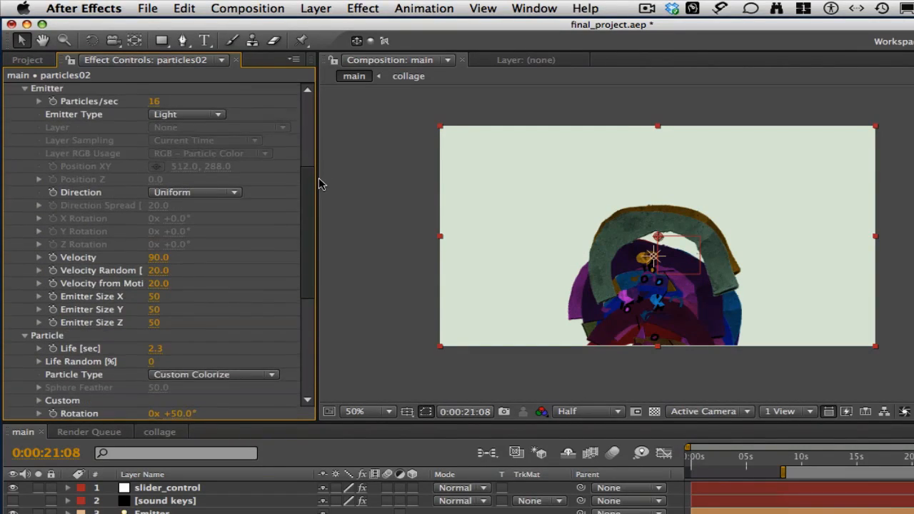
{"action": "left_click", "coordinate": [155, 112]}
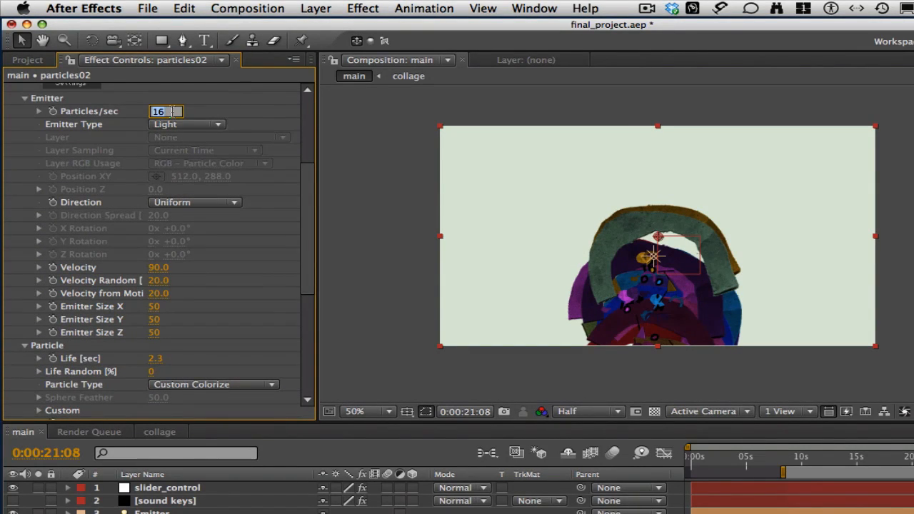
{"action": "type", "text": "1"}
{"action": "key", "text": "Return"}
Set the particle Life on particles02 to 3.6 seconds and its Rotation to 123 degrees.
{"action": "scroll", "coordinate": [301, 183], "scroll_direction": "down", "scroll_amount": 1}
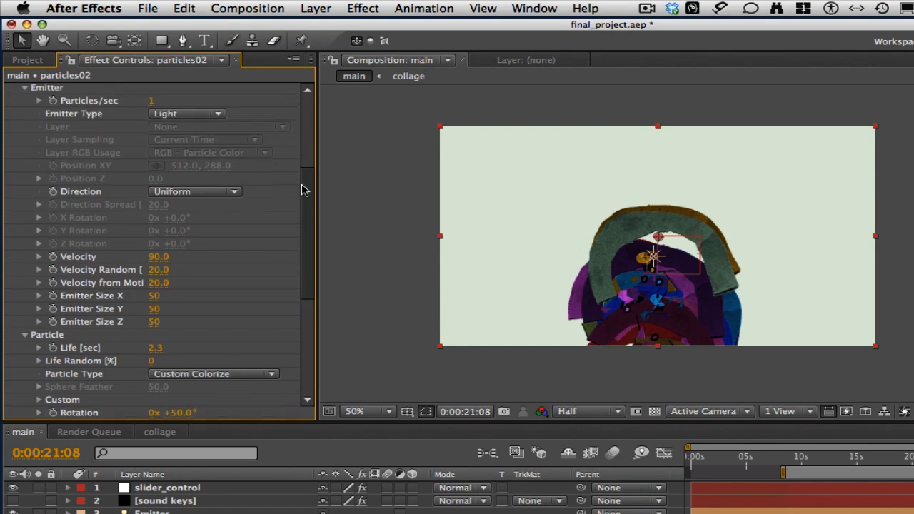
{"action": "left_click_drag", "start_coordinate": [301, 191], "coordinate": [301, 202]}
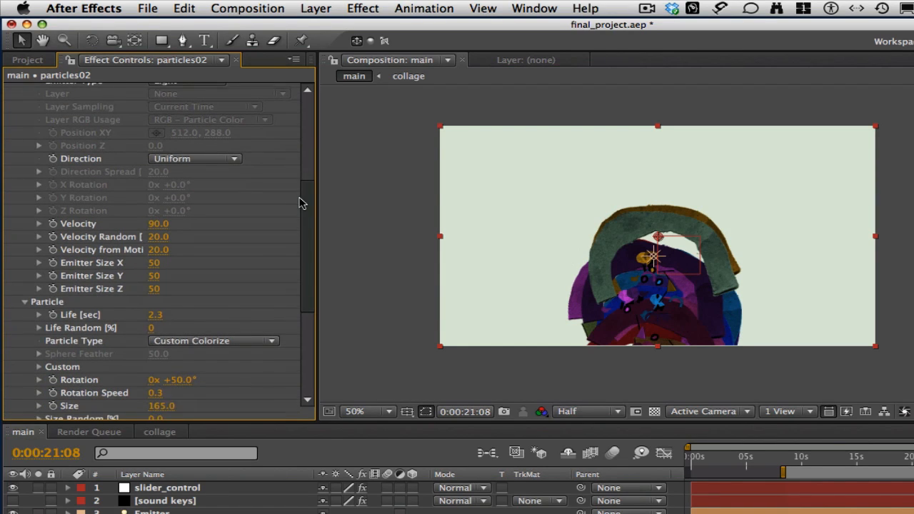
{"action": "scroll", "coordinate": [301, 202], "scroll_direction": "down", "scroll_amount": 2}
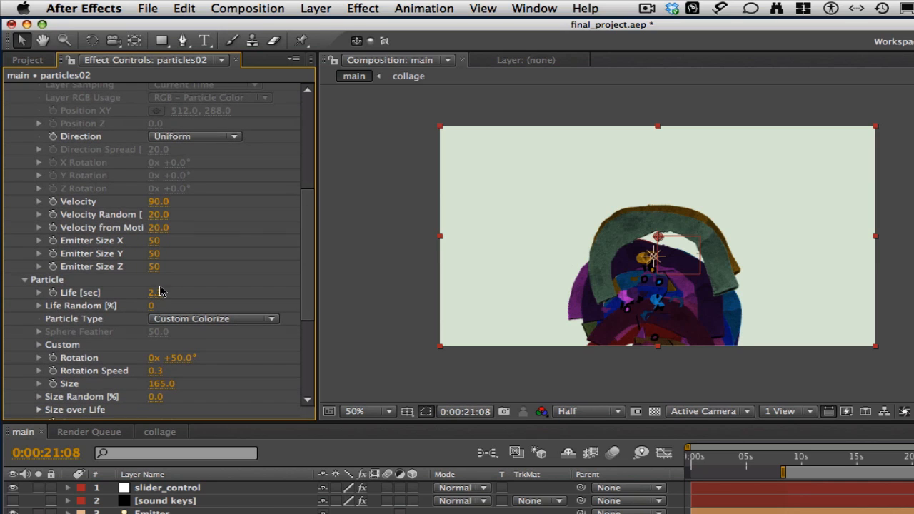
{"action": "left_click", "coordinate": [156, 292]}
{"action": "type", "text": "3"}
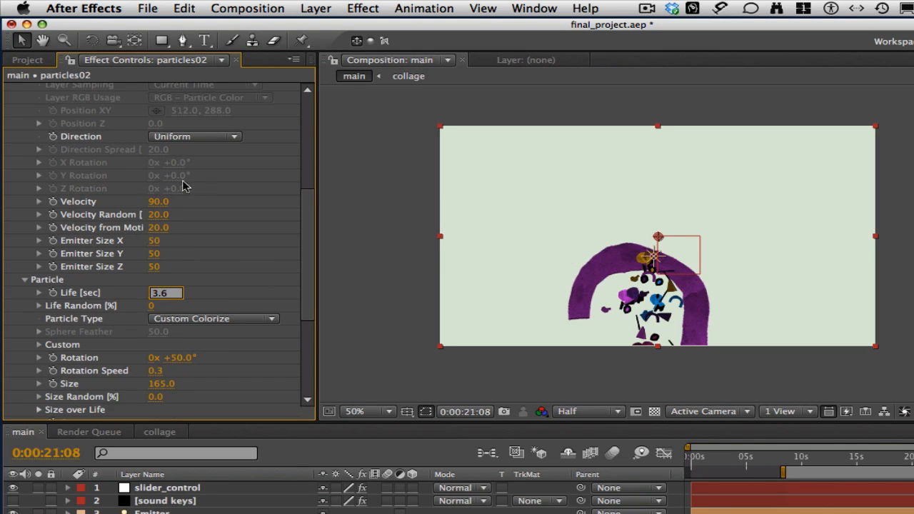
{"action": "left_click", "coordinate": [177, 359]}
{"action": "type", "text": "123"}
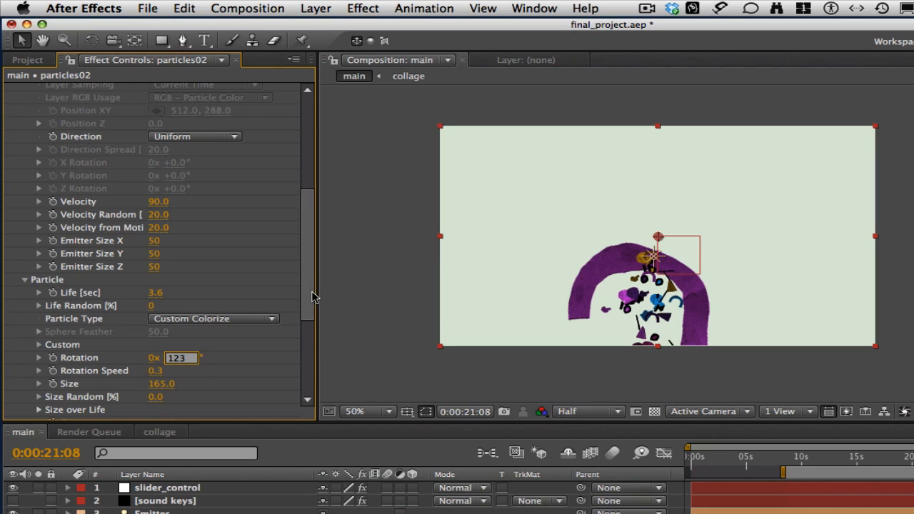
Set the particle Size of particles02 to 73.
{"action": "left_click_drag", "start_coordinate": [312, 294], "coordinate": [311, 322]}
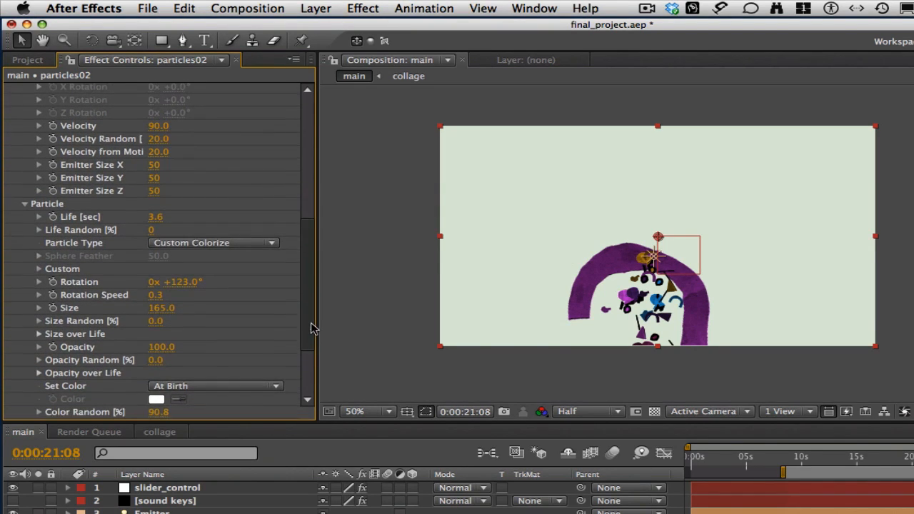
{"action": "left_click", "coordinate": [162, 307]}
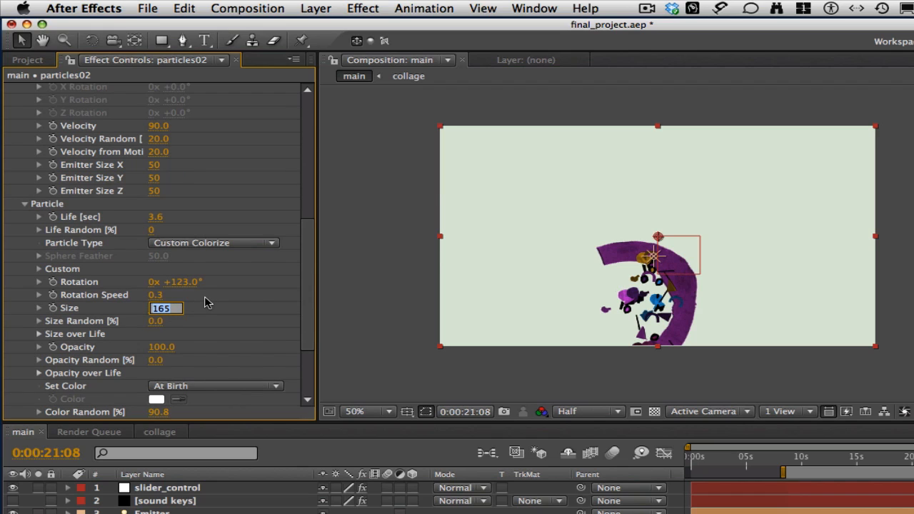
{"action": "type", "text": "73"}
{"action": "left_click_drag", "start_coordinate": [306, 306], "coordinate": [307, 308]}
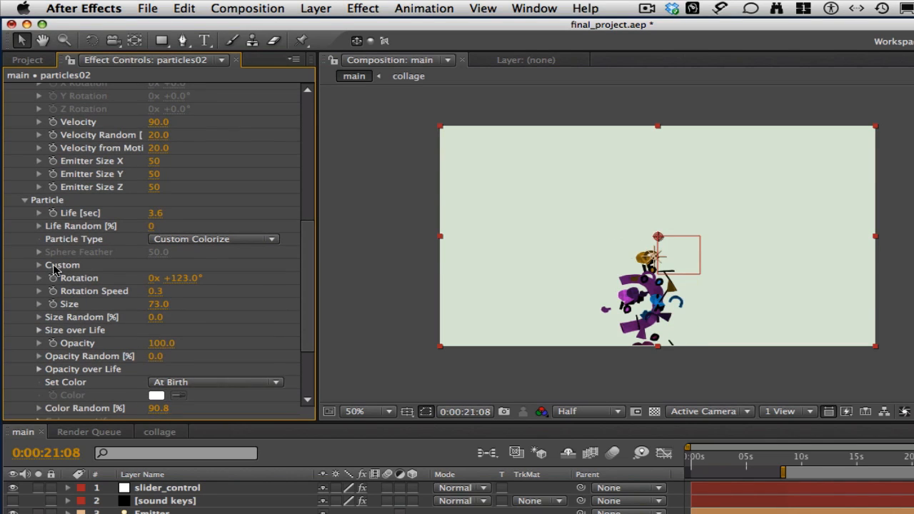
{"action": "left_click", "coordinate": [39, 265]}
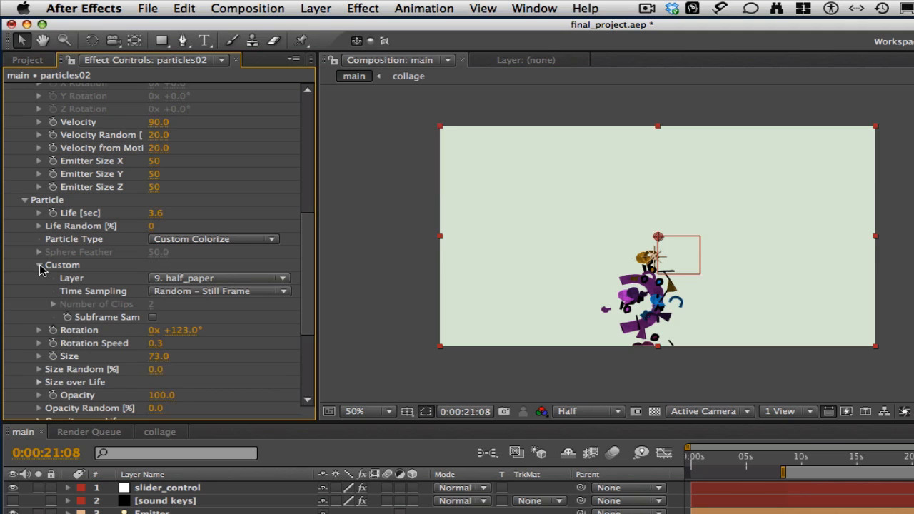
{"action": "left_click", "coordinate": [40, 265]}
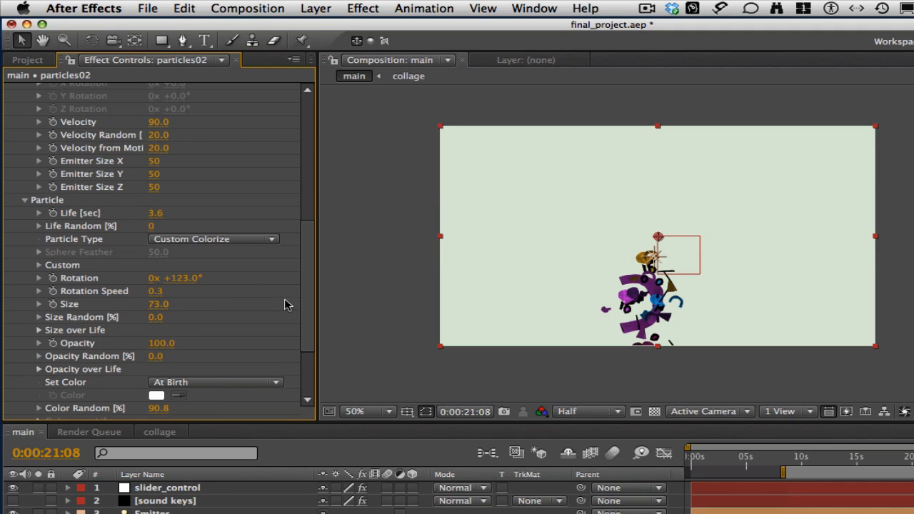
Set the Color Random of the particles02 particles to 25%.
{"action": "left_click", "coordinate": [40, 408]}
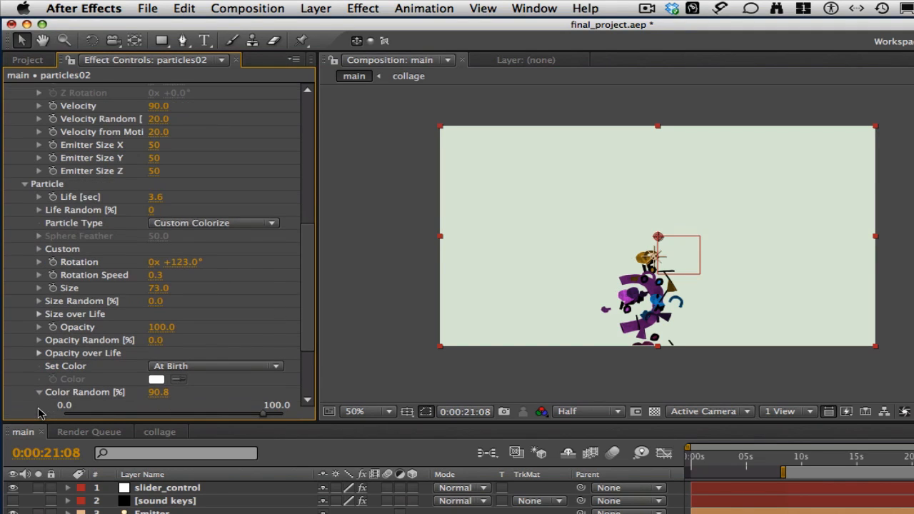
{"action": "scroll", "coordinate": [303, 350], "scroll_direction": "down", "scroll_amount": 3}
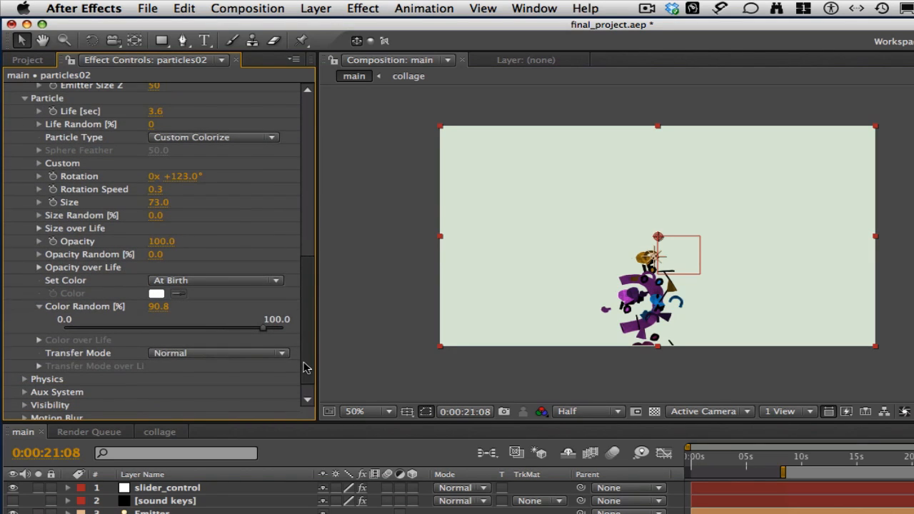
{"action": "left_click_drag", "start_coordinate": [260, 330], "coordinate": [119, 330]}
{"action": "left_click", "coordinate": [176, 312]}
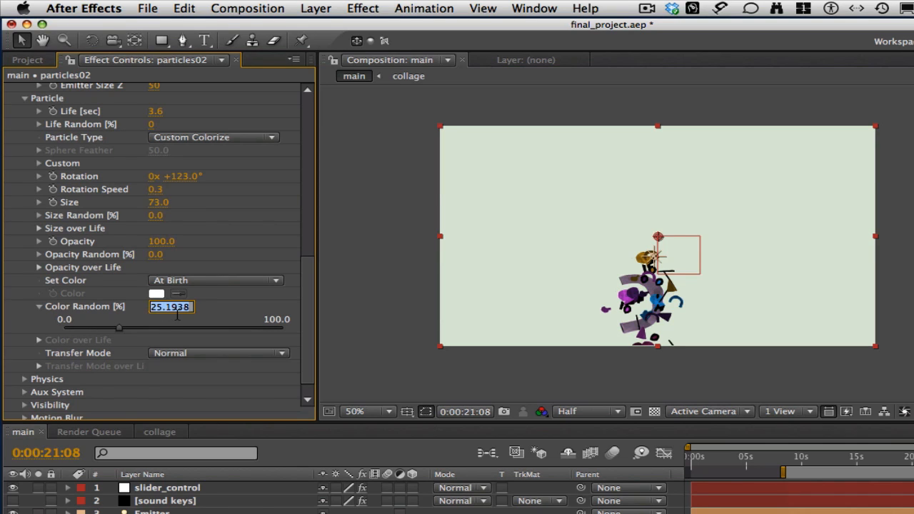
{"action": "type", "text": "25"}
{"action": "key", "text": "Return"}
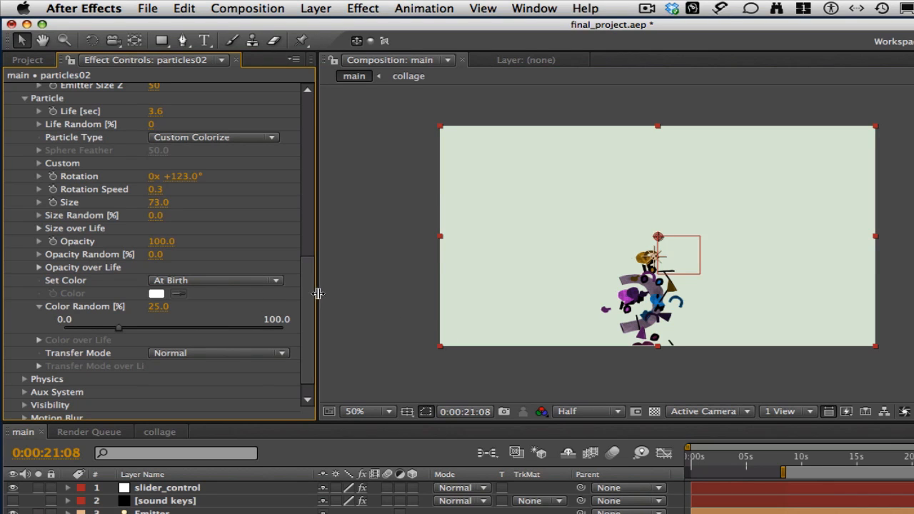
Change the Wind Y value in the Air physics of particles02.
{"action": "scroll", "coordinate": [307, 297], "scroll_direction": "down", "scroll_amount": 1}
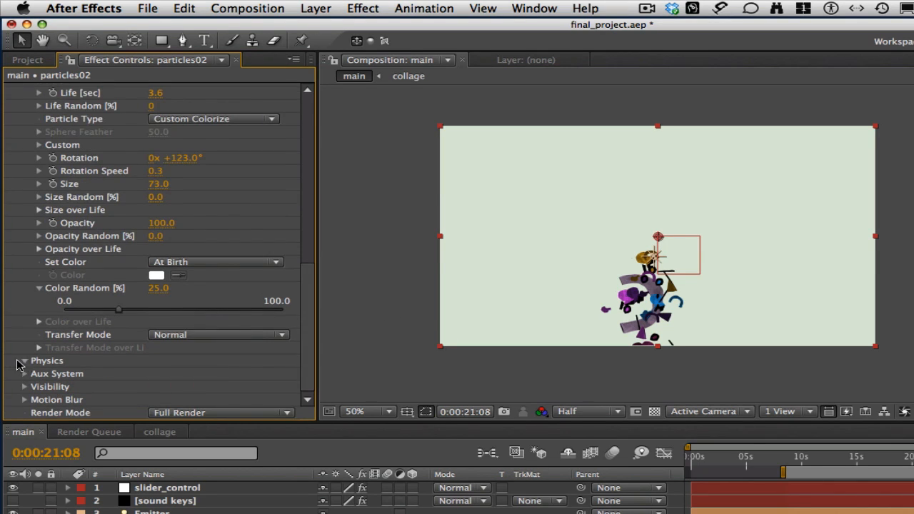
{"action": "left_click", "coordinate": [24, 361]}
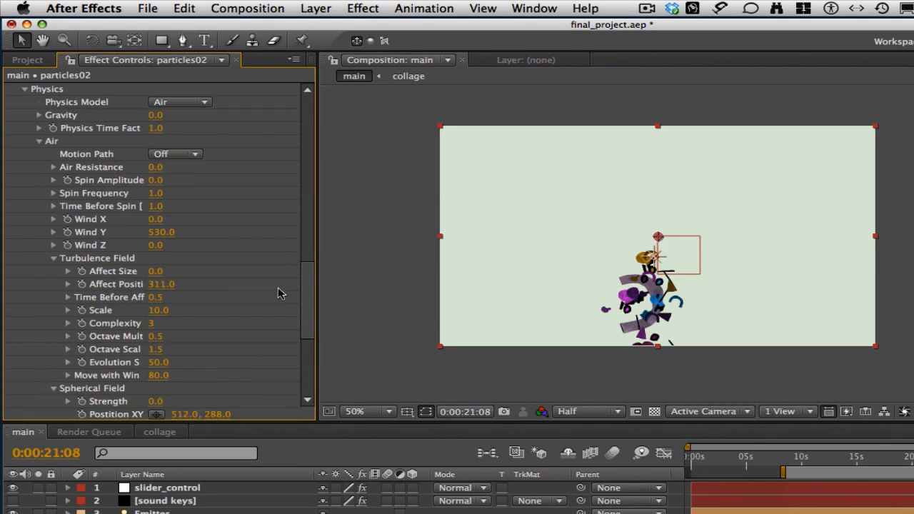
{"action": "left_click", "coordinate": [158, 233]}
{"action": "type", "text": "1"}
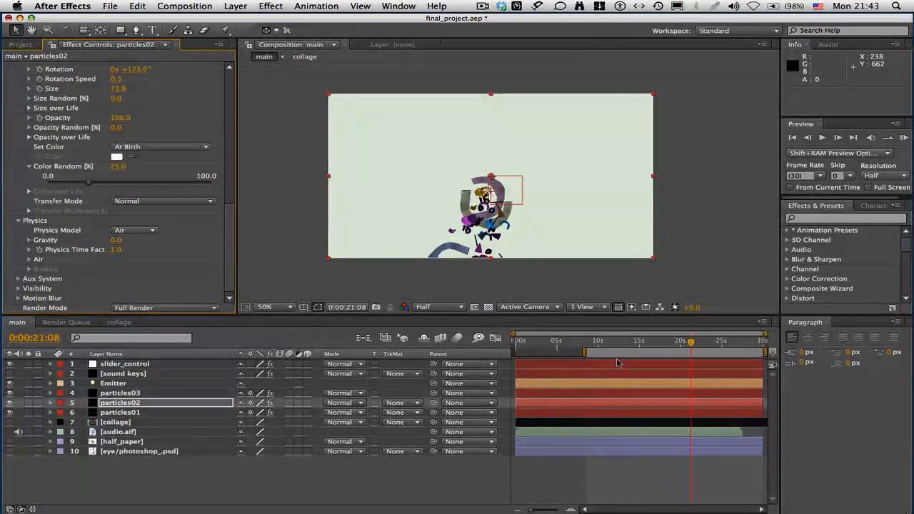
Scrub through the main composition to preview the particle animation, ending at 0:00:16:19.
{"action": "left_click_drag", "start_coordinate": [610, 347], "coordinate": [671, 347]}
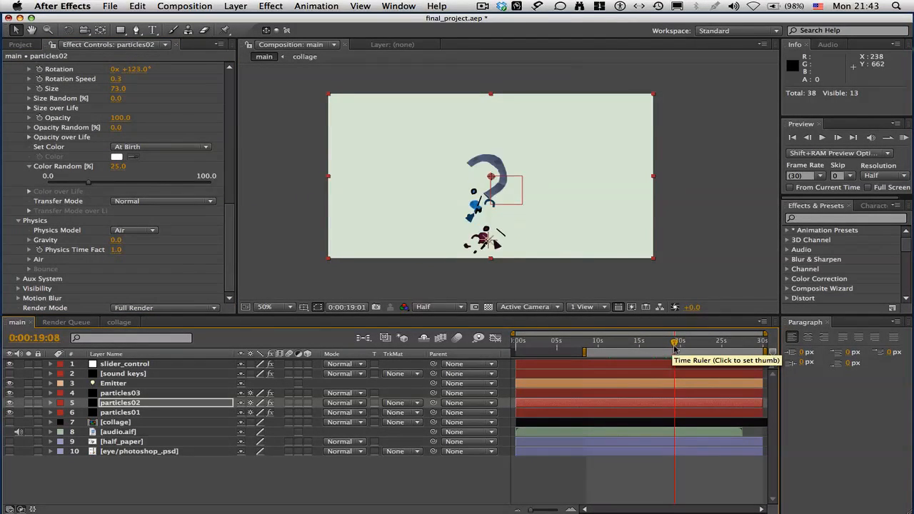
{"action": "left_click", "coordinate": [613, 343]}
{"action": "left_click_drag", "start_coordinate": [613, 343], "coordinate": [653, 343]}
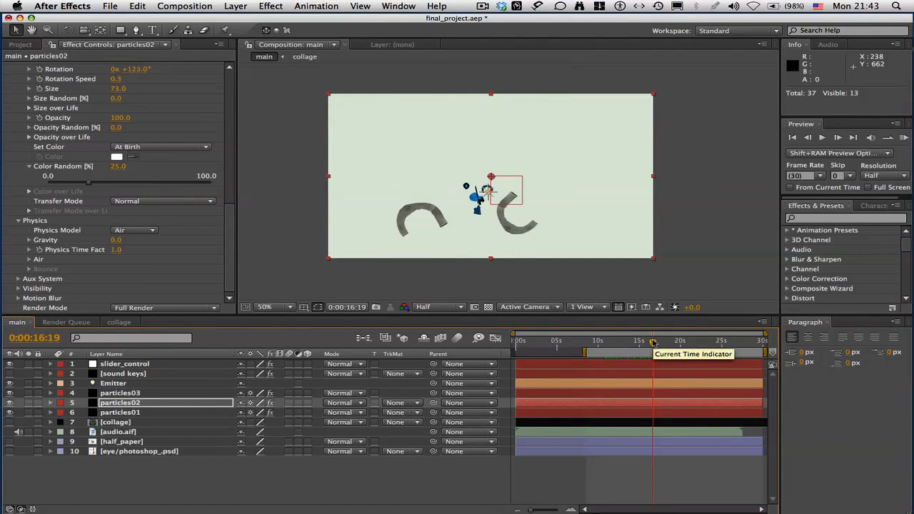
Use the eye/photoshop_.psd layer as the custom particle source of particles03.
{"action": "left_click", "coordinate": [610, 404]}
{"action": "left_click", "coordinate": [611, 393]}
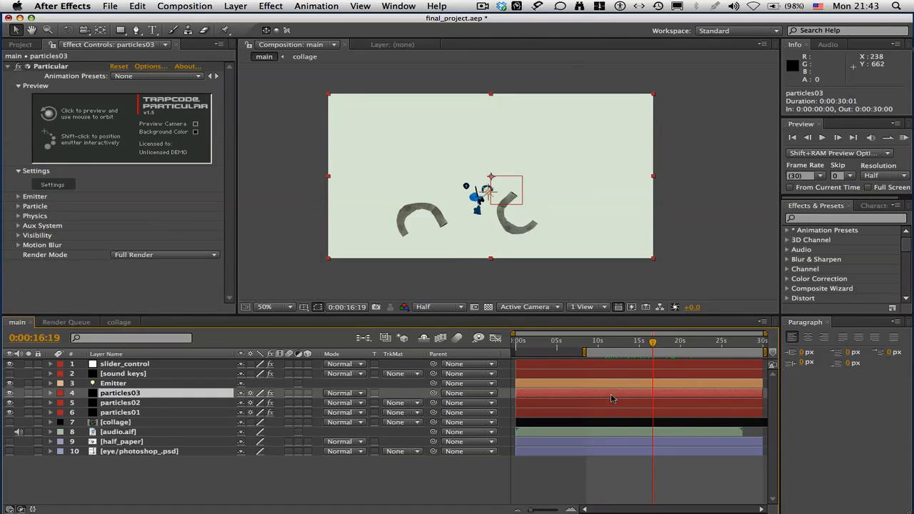
{"action": "left_click", "coordinate": [18, 197]}
{"action": "scroll", "coordinate": [19, 201], "scroll_direction": "down", "scroll_amount": 3}
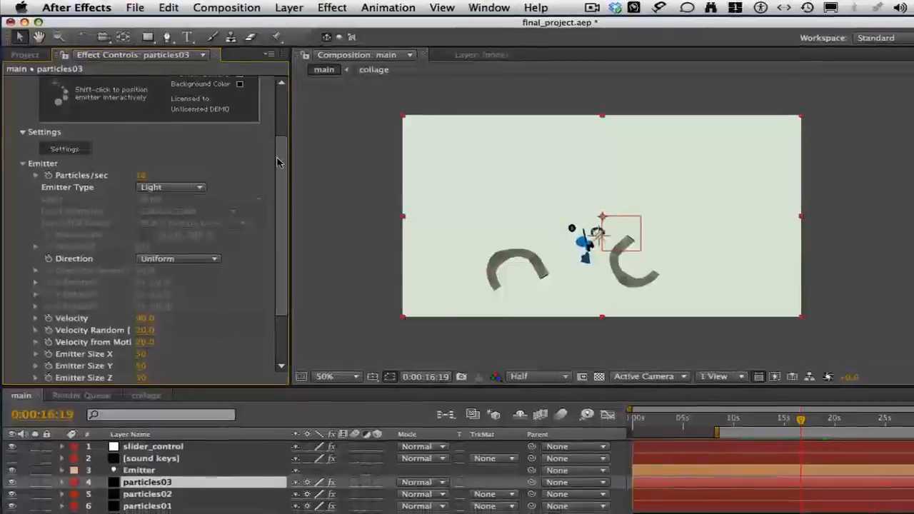
{"action": "scroll", "coordinate": [272, 183], "scroll_direction": "down", "scroll_amount": 2}
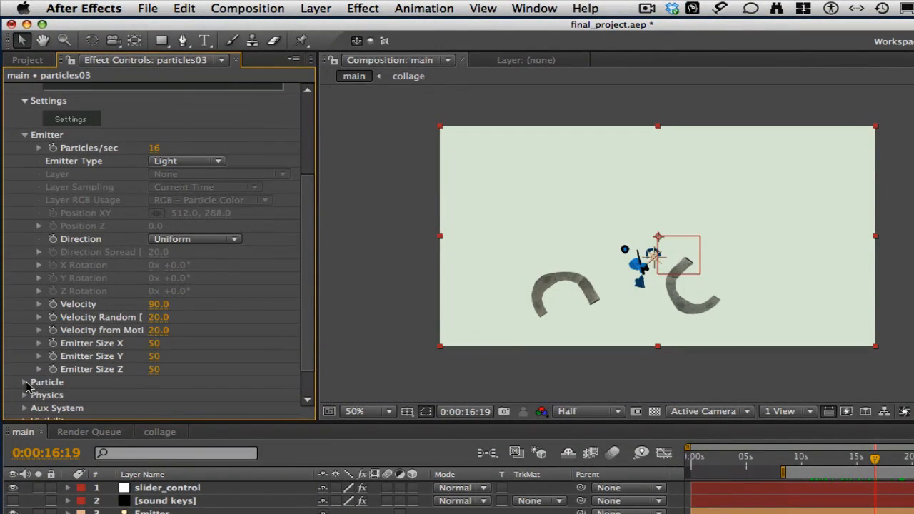
{"action": "left_click", "coordinate": [25, 383]}
{"action": "scroll", "coordinate": [25, 384], "scroll_direction": "down", "scroll_amount": 5}
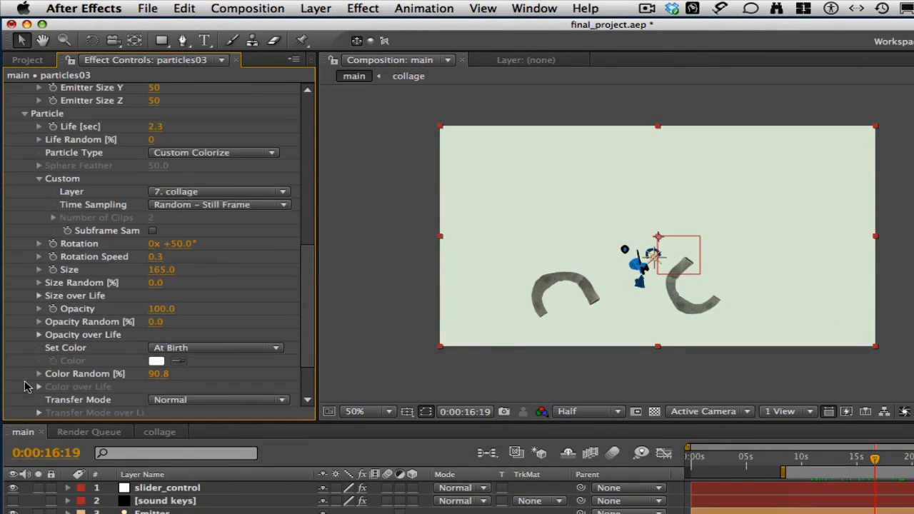
{"action": "left_click", "coordinate": [266, 194]}
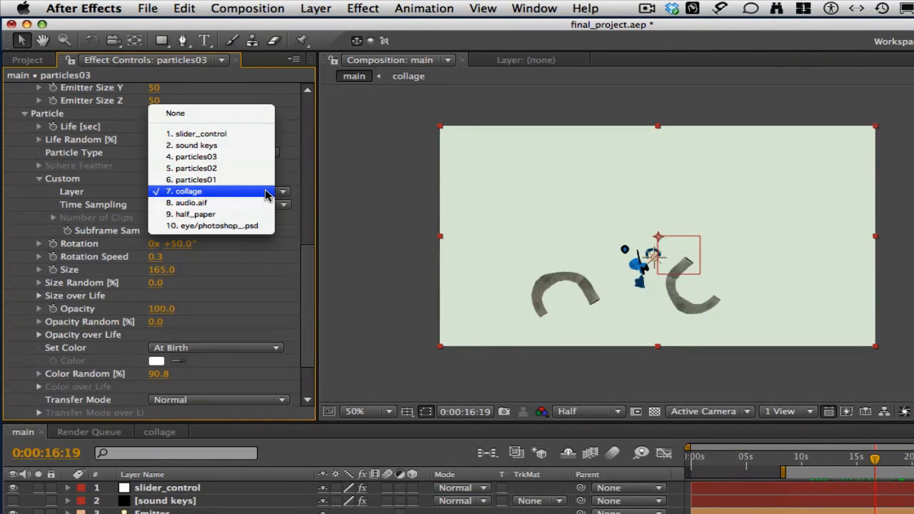
{"action": "left_click", "coordinate": [254, 226]}
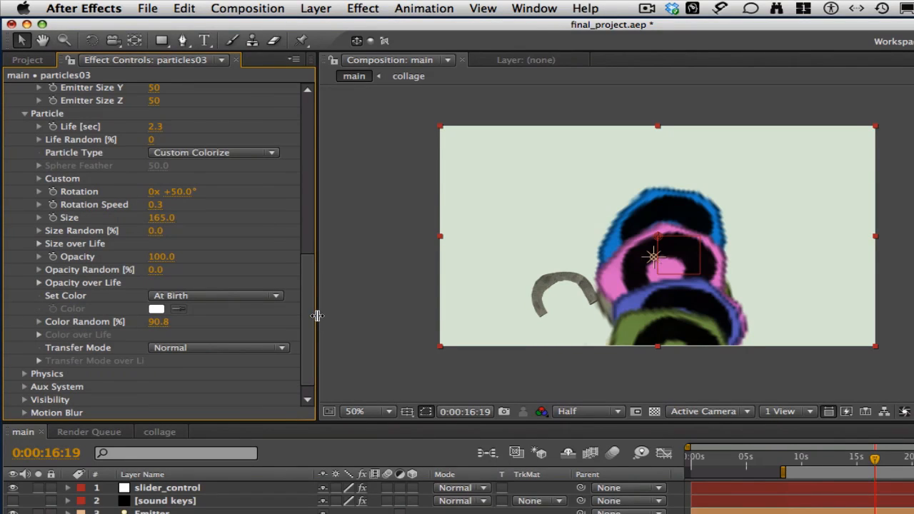
Set the emission rate of particles03 to 2 particles per second.
{"action": "left_click_drag", "start_coordinate": [309, 319], "coordinate": [320, 227]}
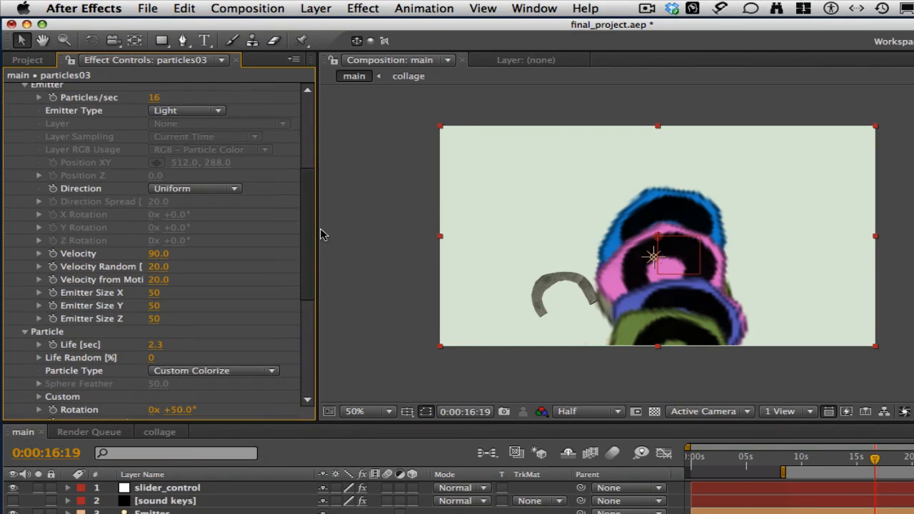
{"action": "left_click", "coordinate": [154, 97]}
{"action": "type", "text": "2"}
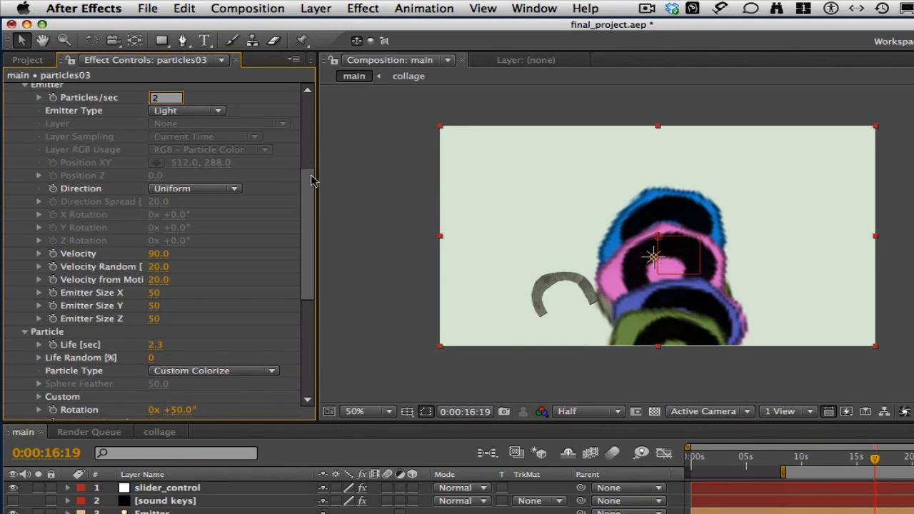
Set Velocity, Velocity Random and Velocity from Motion of the particles03 emitter to 0.
{"action": "left_click_drag", "start_coordinate": [311, 180], "coordinate": [312, 189]}
{"action": "left_click", "coordinate": [162, 246]}
{"action": "type", "text": "0"}
{"action": "key", "text": "Tab"}
{"action": "type", "text": "0"}
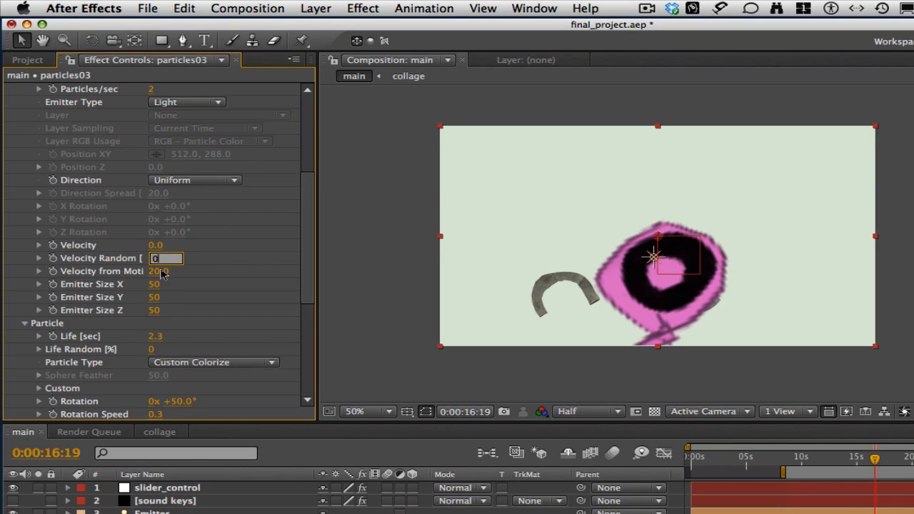
{"action": "key", "text": "Tab"}
{"action": "type", "text": "0"}
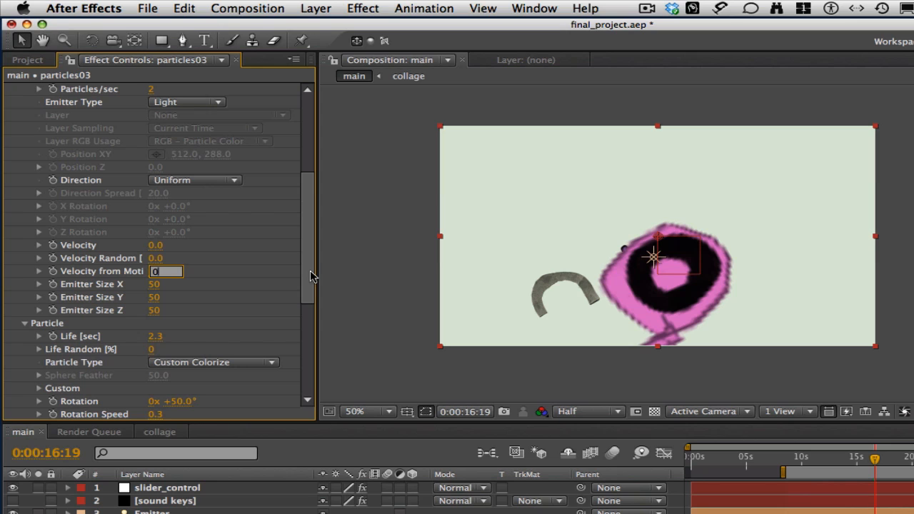
Set the particles03 particle Life to 9 seconds and its Rotation to 66°.
{"action": "left_click_drag", "start_coordinate": [311, 275], "coordinate": [312, 289]}
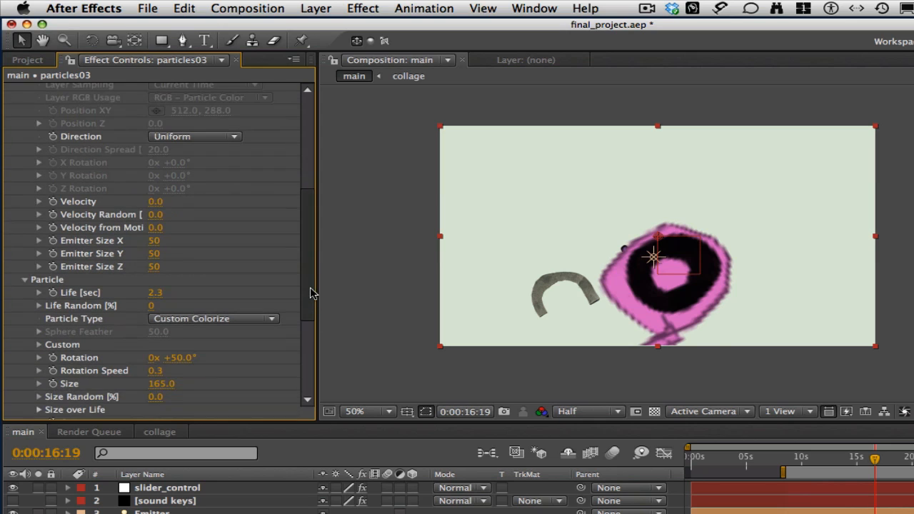
{"action": "left_click", "coordinate": [158, 293]}
{"action": "type", "text": "9"}
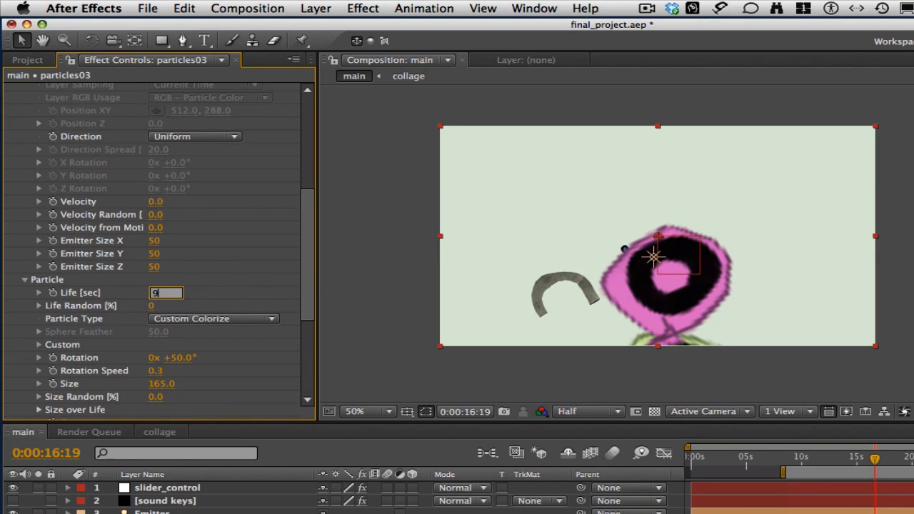
{"action": "left_click_drag", "start_coordinate": [304, 283], "coordinate": [303, 292]}
{"action": "left_click", "coordinate": [180, 332]}
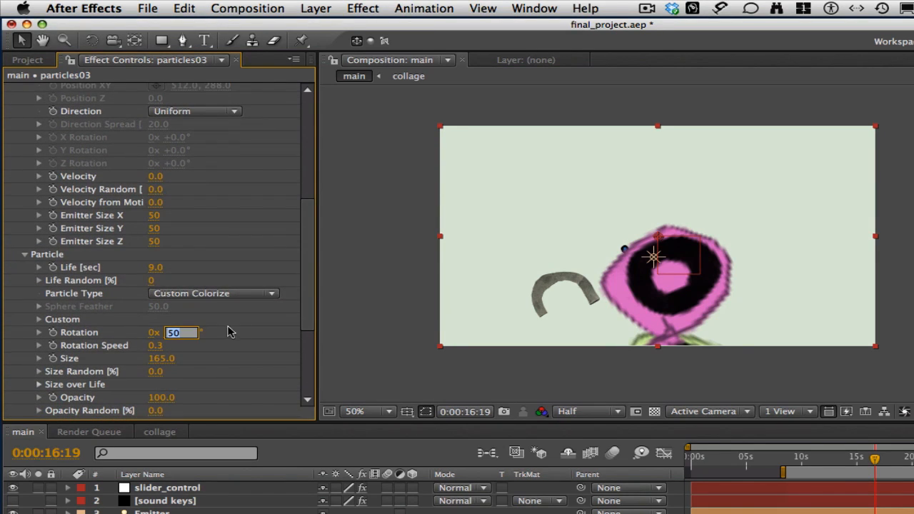
{"action": "type", "text": "66"}
Set the particles03 Rotation Speed to 0.7 and Size to 25, and preview the animation up to 0:00:20:26.
{"action": "left_click", "coordinate": [162, 346]}
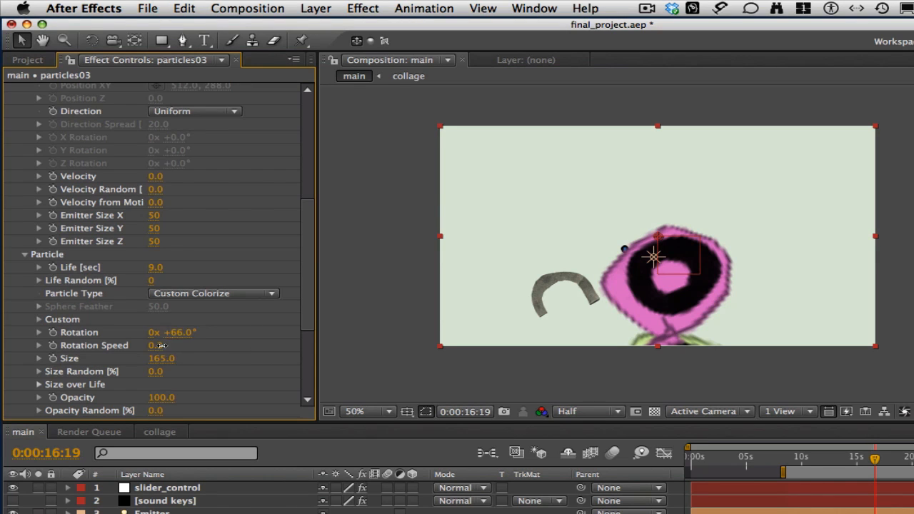
{"action": "left_click", "coordinate": [169, 348]}
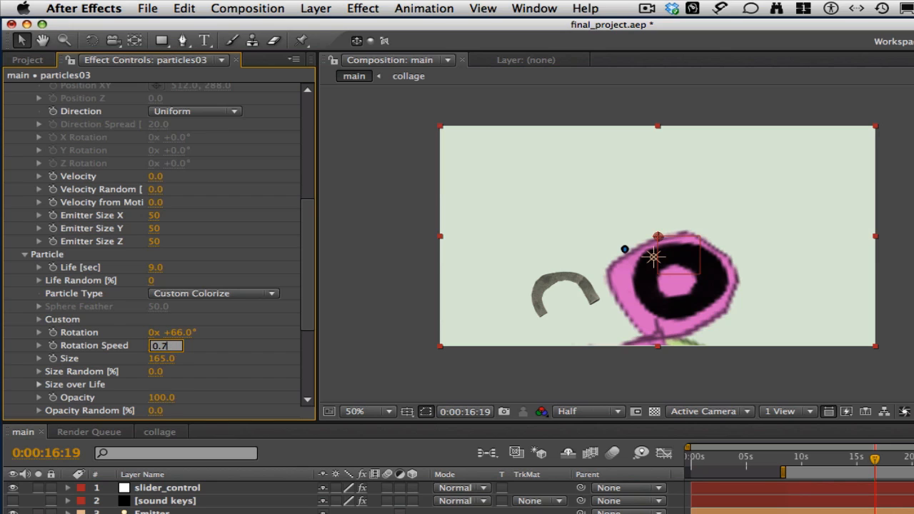
{"action": "key", "text": "Return"}
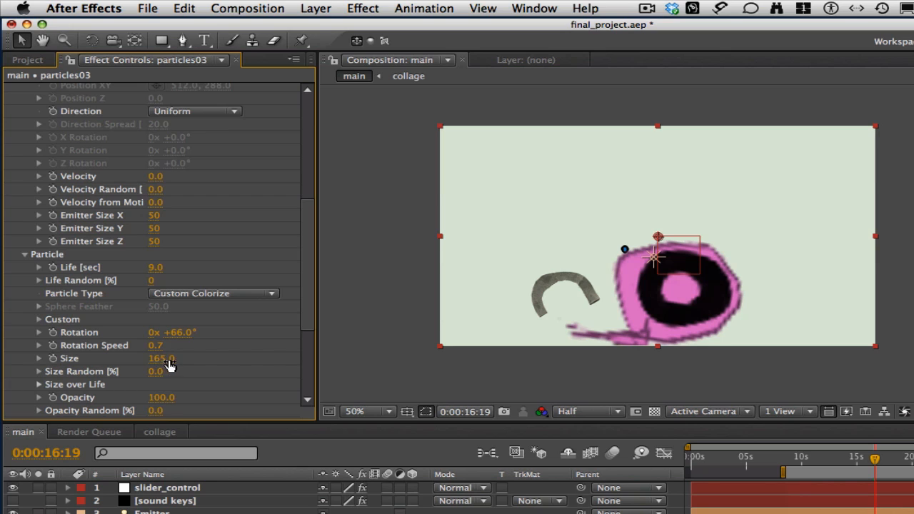
{"action": "left_click_drag", "start_coordinate": [163, 364], "coordinate": [47, 360]}
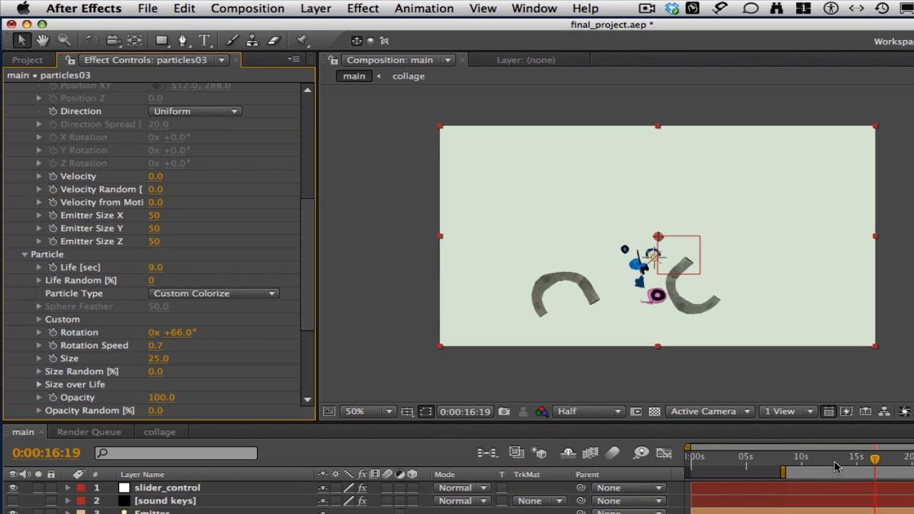
{"action": "left_click_drag", "start_coordinate": [872, 461], "coordinate": [905, 463]}
{"action": "key", "text": "space"}
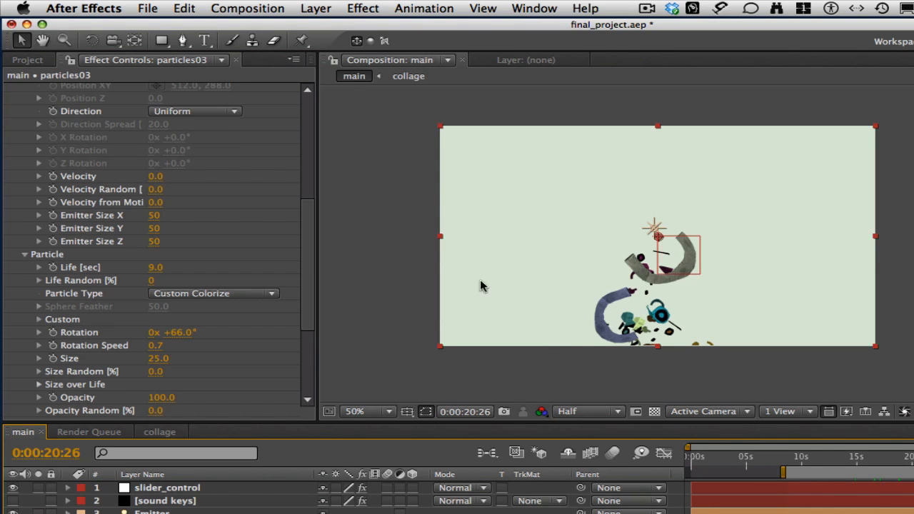
Set the particles03 Air physics to Wind X -196 and Wind Y 73.
{"action": "scroll", "coordinate": [308, 233], "scroll_direction": "down", "scroll_amount": 1}
{"action": "left_click_drag", "start_coordinate": [309, 234], "coordinate": [308, 280]}
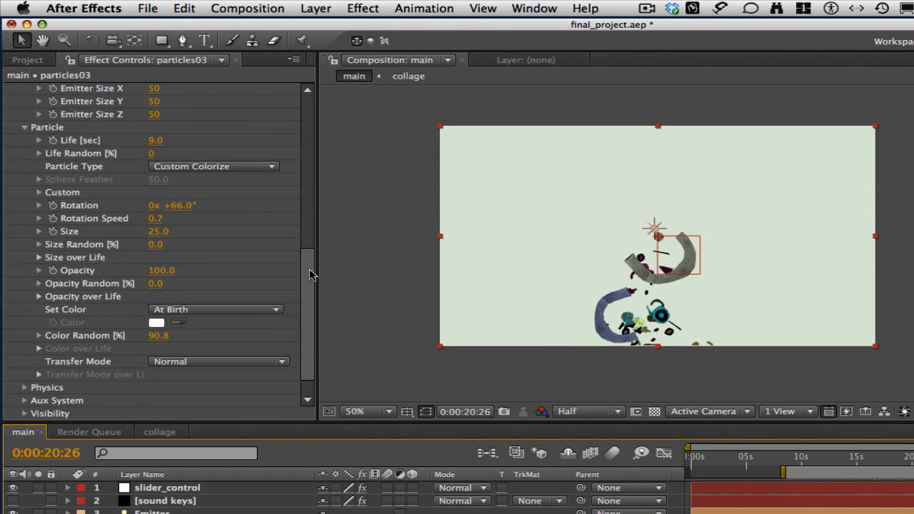
{"action": "left_click", "coordinate": [25, 388]}
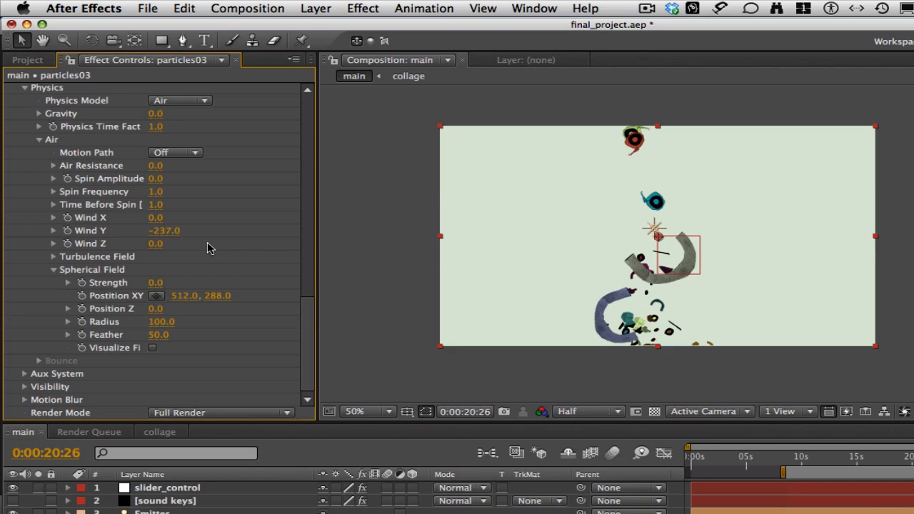
{"action": "left_click", "coordinate": [155, 218]}
{"action": "type", "text": "-196"}
{"action": "left_click", "coordinate": [170, 230]}
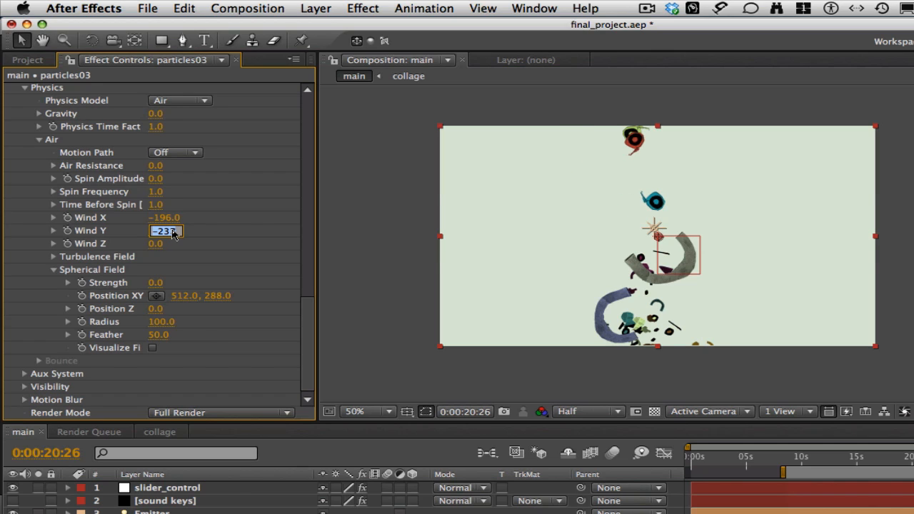
{"action": "type", "text": "73"}
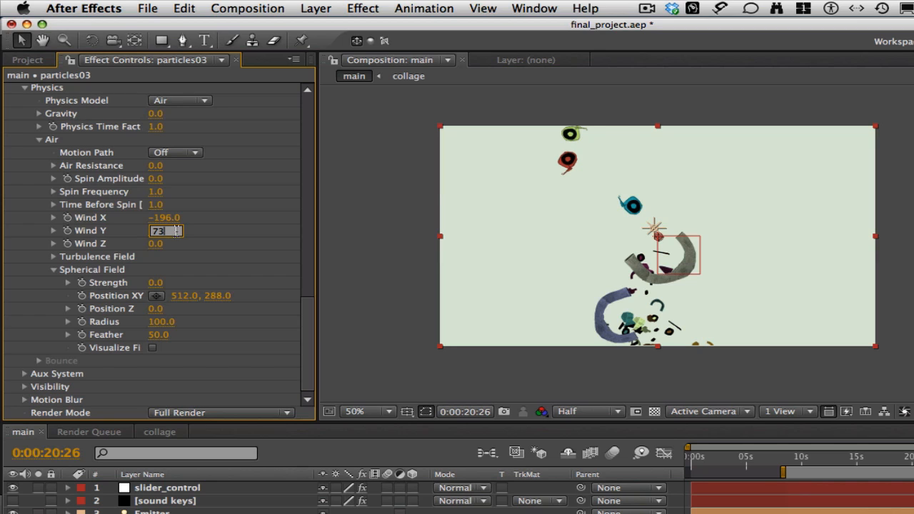
Set the particles03 Spin Amplitude to 14 and Spin Frequency to 0.
{"action": "left_click", "coordinate": [157, 193]}
{"action": "left_click_drag", "start_coordinate": [154, 179], "coordinate": [167, 179]}
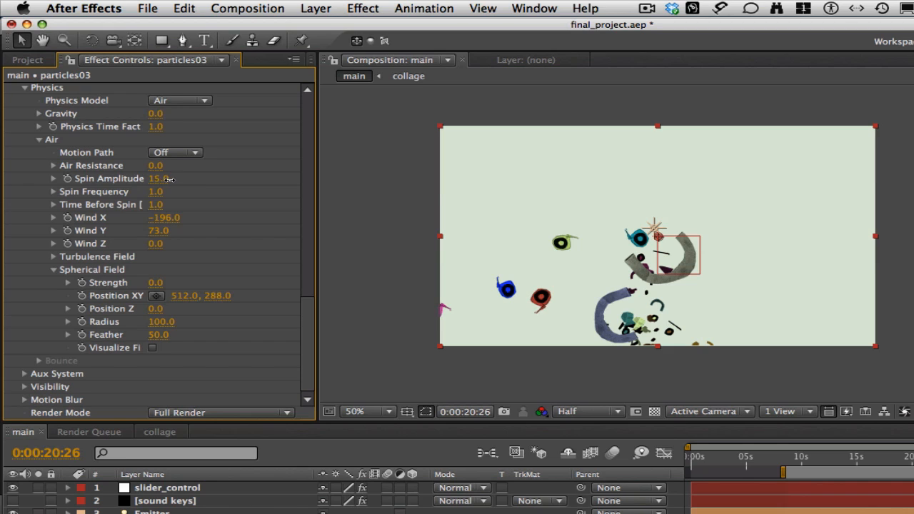
{"action": "left_click", "coordinate": [155, 191]}
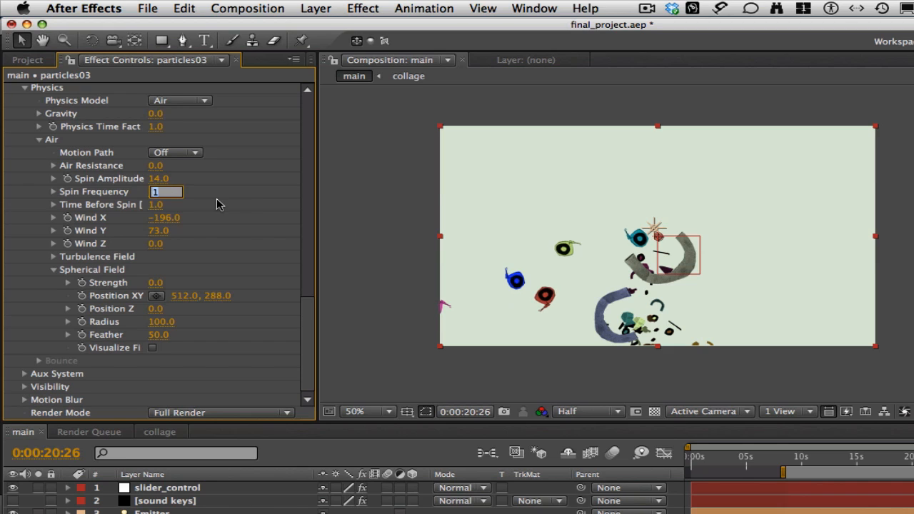
{"action": "type", "text": "0"}
{"action": "key", "text": "Return"}
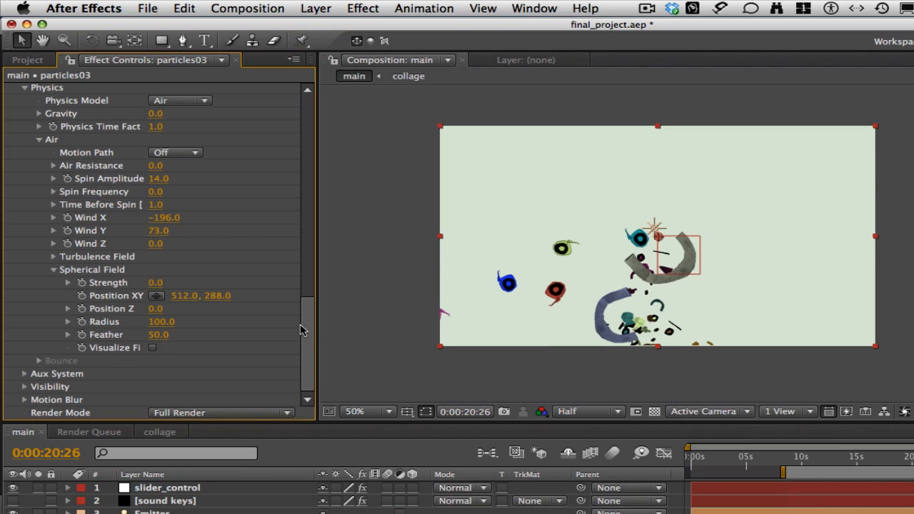
Set the particles03 Turbulence Field to Affect Size 12 and Affect Position 109.
{"action": "left_click", "coordinate": [54, 256]}
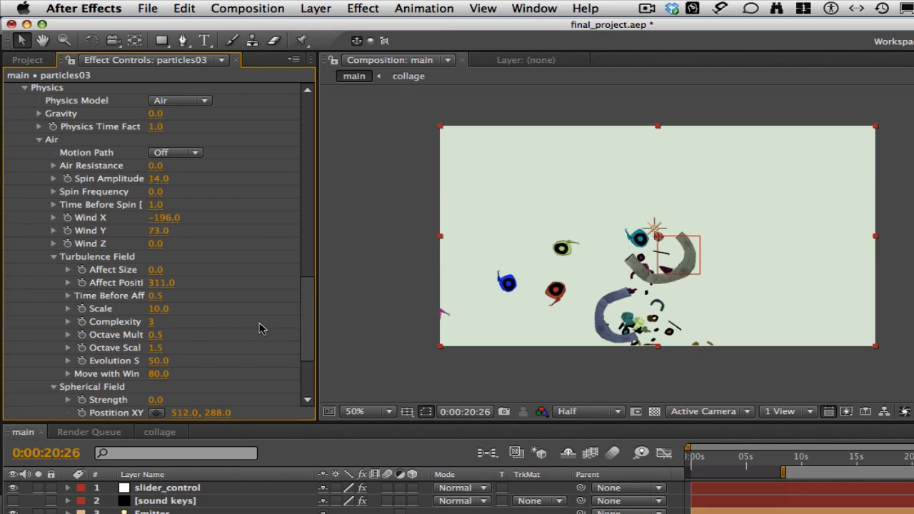
{"action": "left_click", "coordinate": [162, 270]}
{"action": "type", "text": "12"}
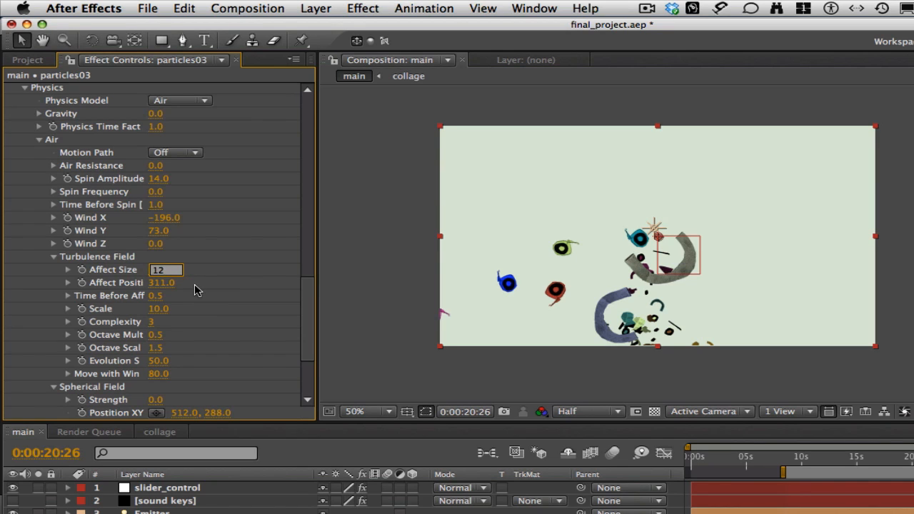
{"action": "left_click", "coordinate": [171, 284]}
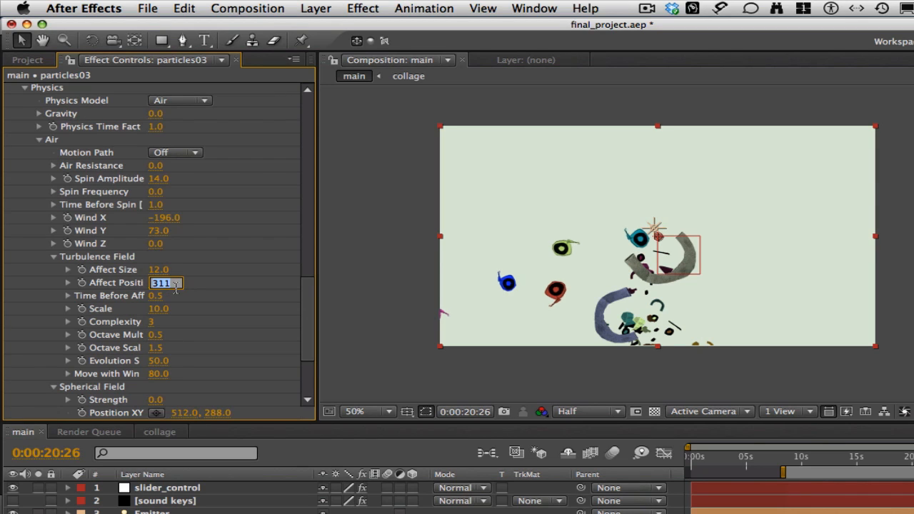
{"action": "type", "text": "109"}
{"action": "key", "text": "Return"}
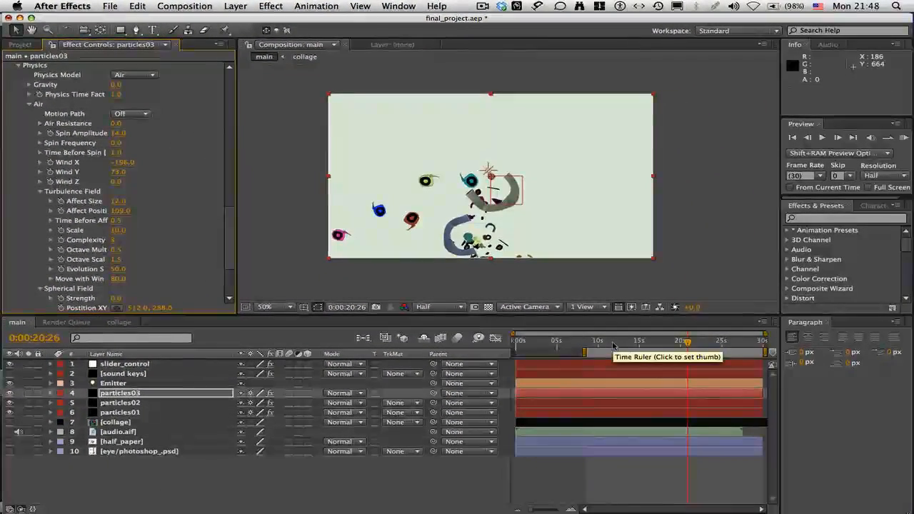
Preview the animation up to 0:00:23:05 and change the particles03 Particle Type to Custom.
{"action": "left_click", "coordinate": [666, 370]}
{"action": "left_click_drag", "start_coordinate": [628, 345], "coordinate": [701, 357]}
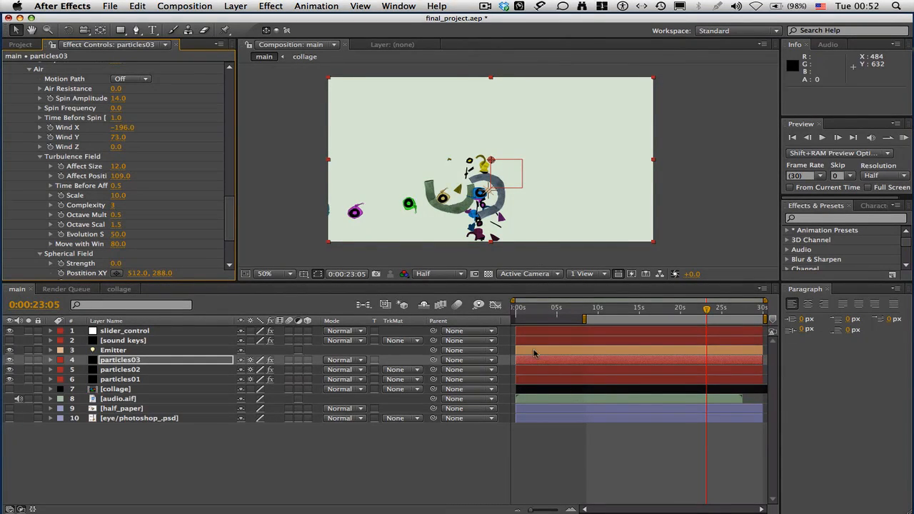
{"action": "left_click", "coordinate": [153, 363]}
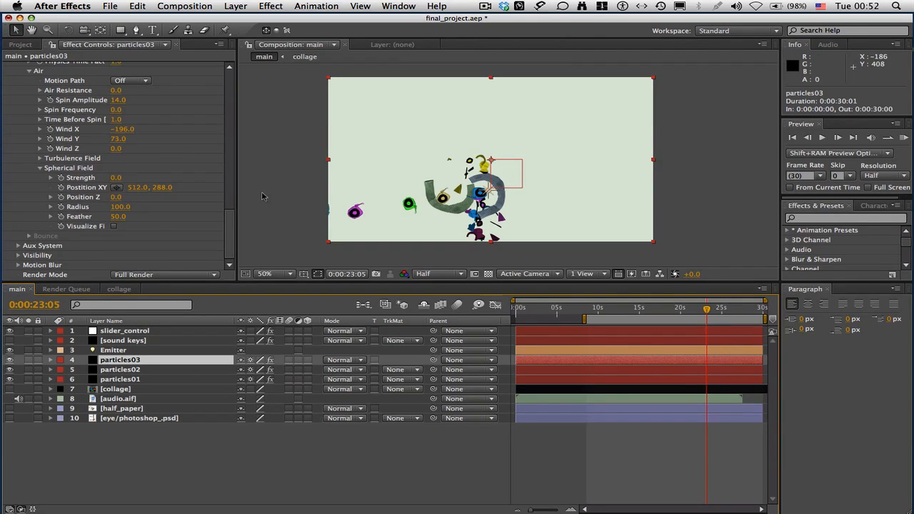
{"action": "left_click_drag", "start_coordinate": [229, 238], "coordinate": [231, 163]}
{"action": "left_click", "coordinate": [193, 106]}
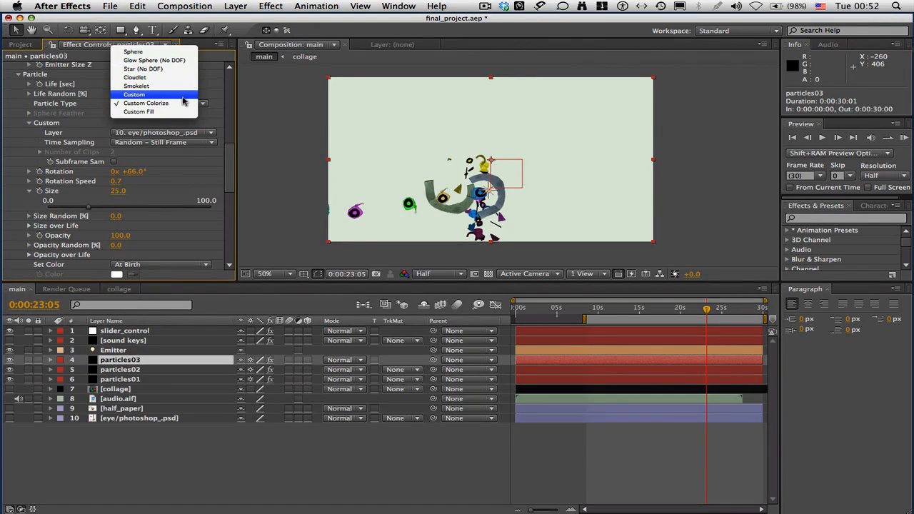
{"action": "left_click", "coordinate": [182, 96]}
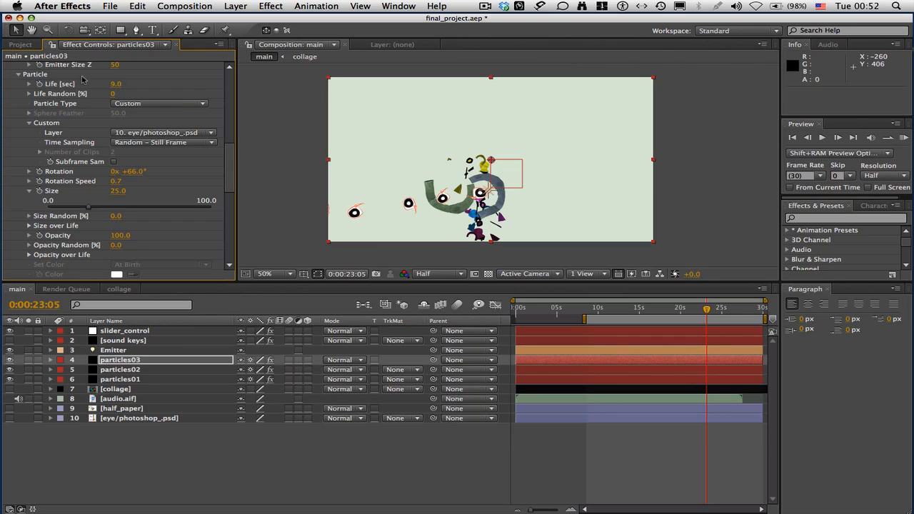
Add the base image beneath all layers of the main composition and eye/collage.psd above all of them.
{"action": "left_click", "coordinate": [20, 44]}
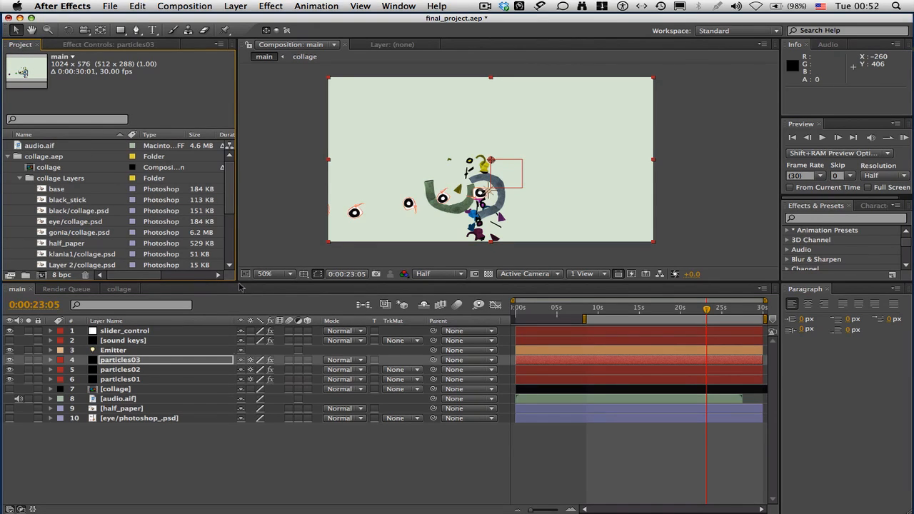
{"action": "scroll", "coordinate": [228, 207], "scroll_direction": "down", "scroll_amount": 3}
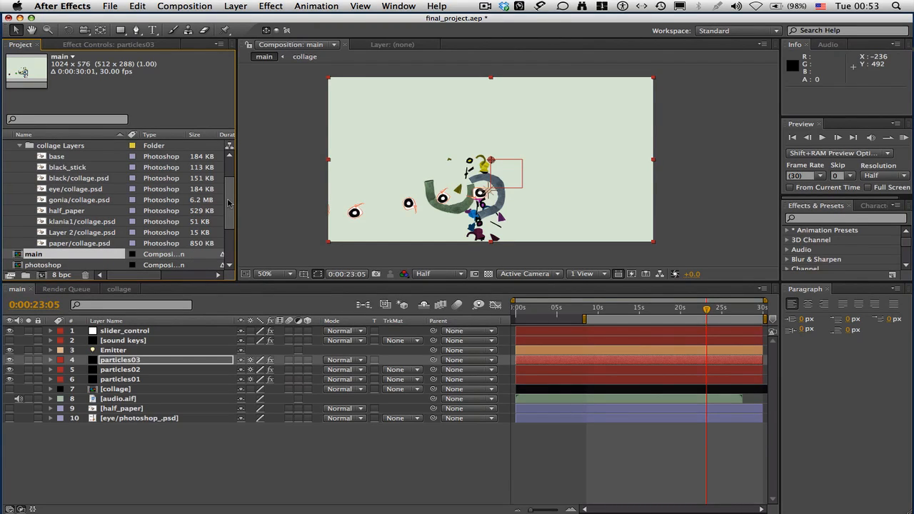
{"action": "scroll", "coordinate": [230, 197], "scroll_direction": "up", "scroll_amount": 1}
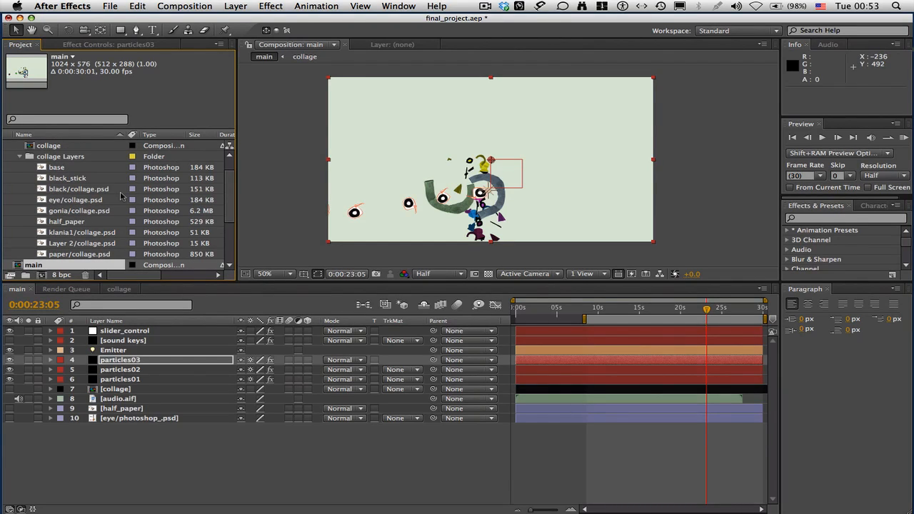
{"action": "left_click_drag", "start_coordinate": [71, 169], "coordinate": [165, 431]}
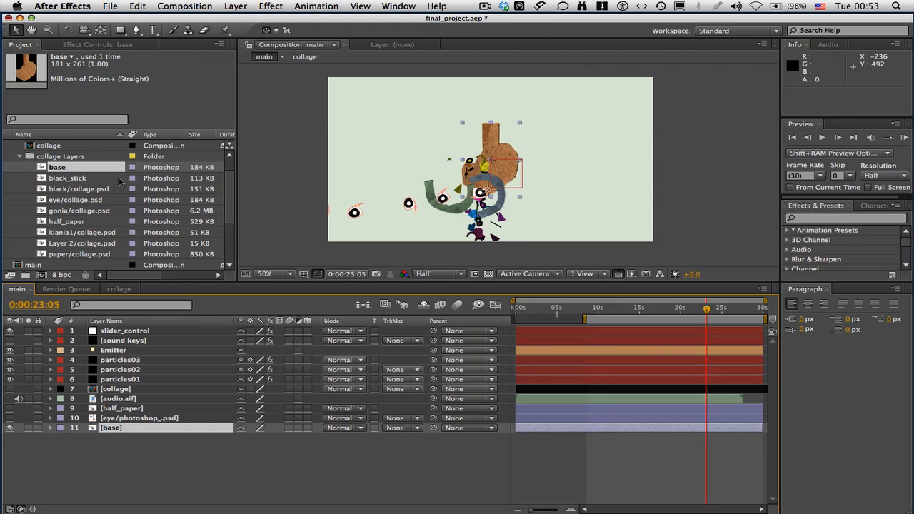
{"action": "left_click_drag", "start_coordinate": [86, 201], "coordinate": [120, 331]}
Add silver/photoshop_.psd to the main composition beneath the base layer.
{"action": "scroll", "coordinate": [227, 219], "scroll_direction": "down", "scroll_amount": 2}
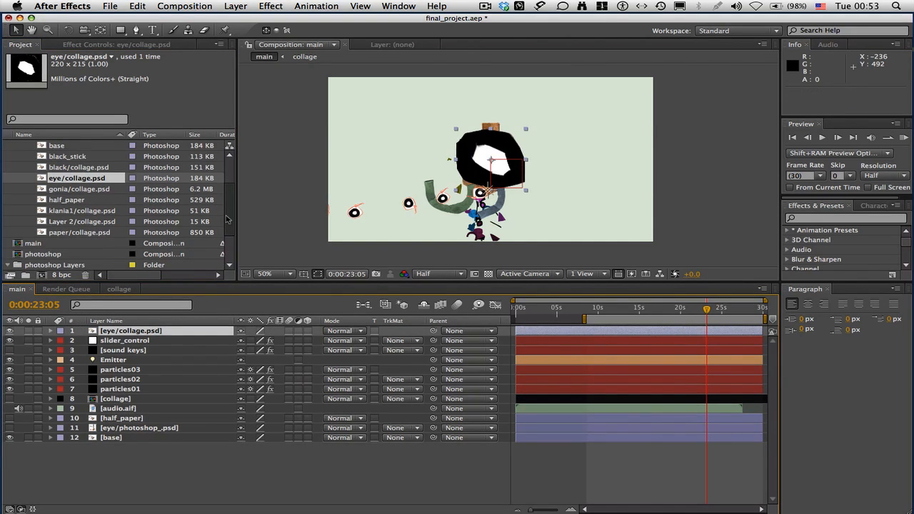
{"action": "scroll", "coordinate": [227, 219], "scroll_direction": "down", "scroll_amount": 1}
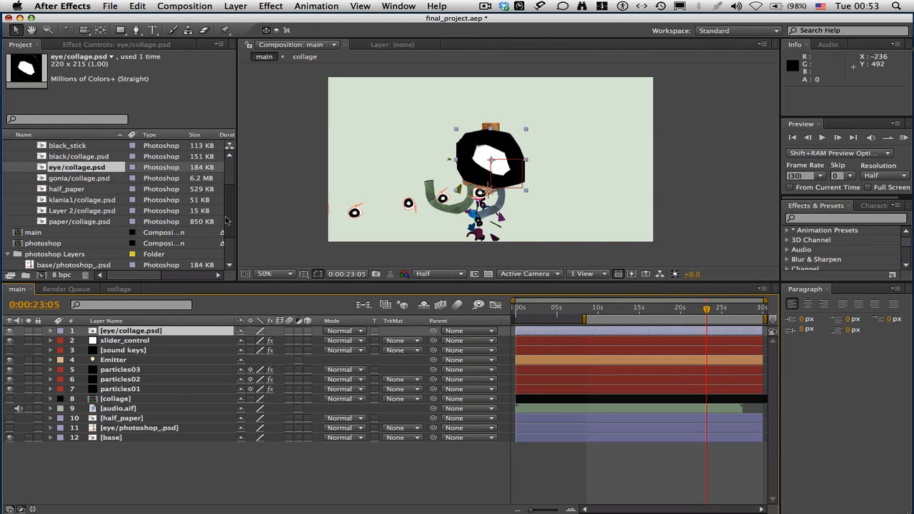
{"action": "scroll", "coordinate": [227, 221], "scroll_direction": "down", "scroll_amount": 4}
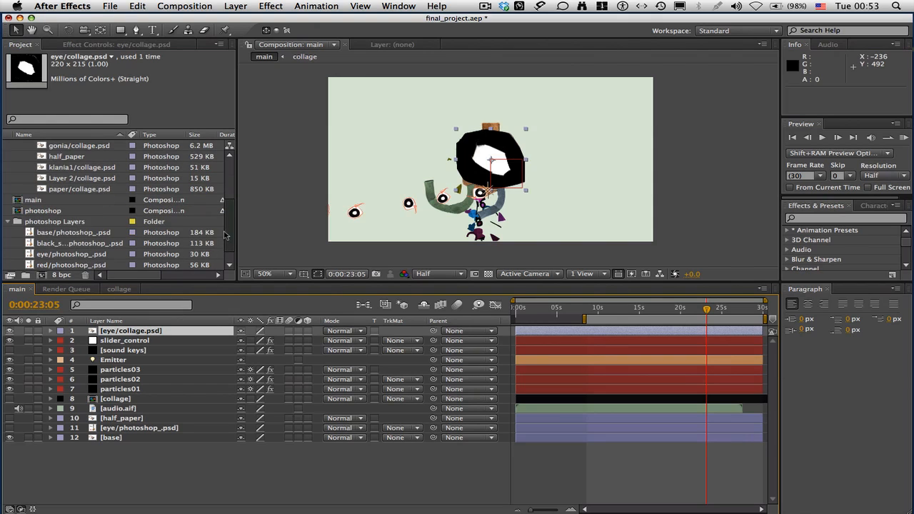
{"action": "left_click_drag", "start_coordinate": [63, 265], "coordinate": [114, 447]}
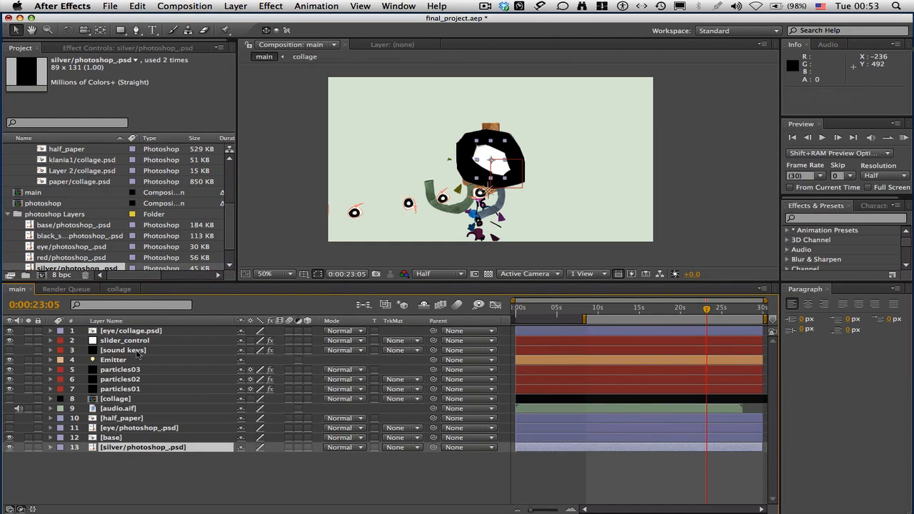
Add gonia/collage.psd beneath all layers and red/photoshop_.psd directly below slider_control.
{"action": "scroll", "coordinate": [228, 236], "scroll_direction": "down", "scroll_amount": 1}
{"action": "scroll", "coordinate": [229, 234], "scroll_direction": "up", "scroll_amount": 1}
{"action": "scroll", "coordinate": [229, 234], "scroll_direction": "up", "scroll_amount": 4}
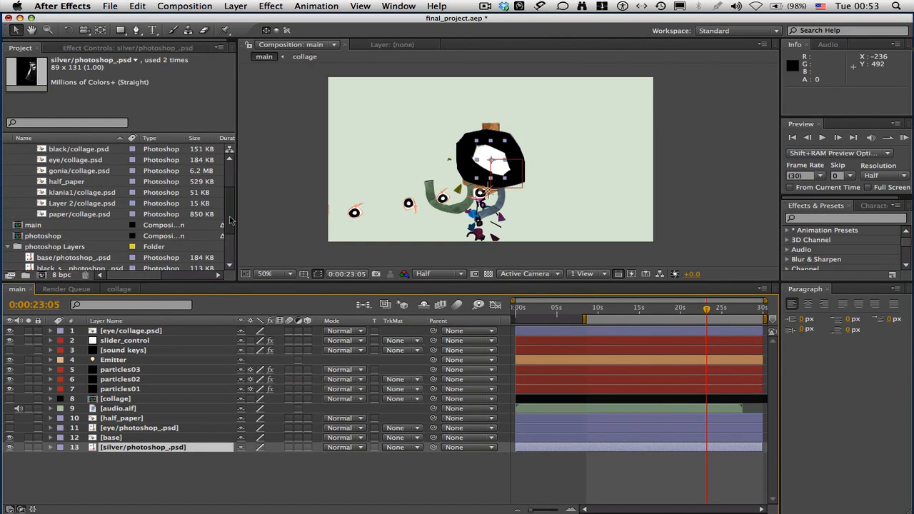
{"action": "left_click_drag", "start_coordinate": [72, 183], "coordinate": [127, 468]}
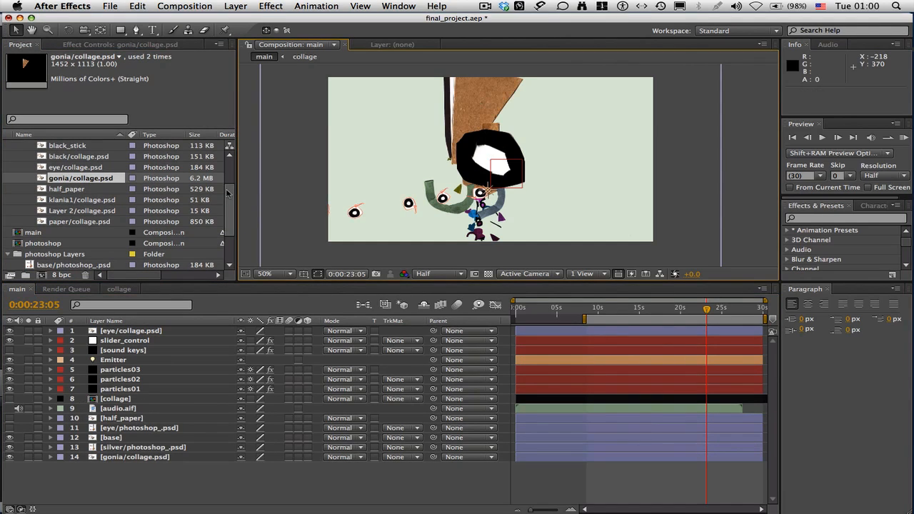
{"action": "scroll", "coordinate": [230, 194], "scroll_direction": "down", "scroll_amount": 3}
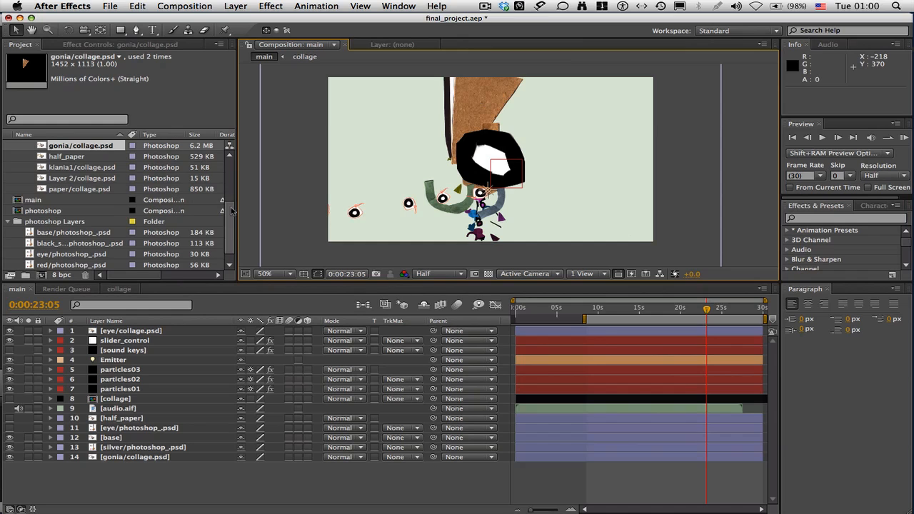
{"action": "left_click_drag", "start_coordinate": [83, 266], "coordinate": [164, 347]}
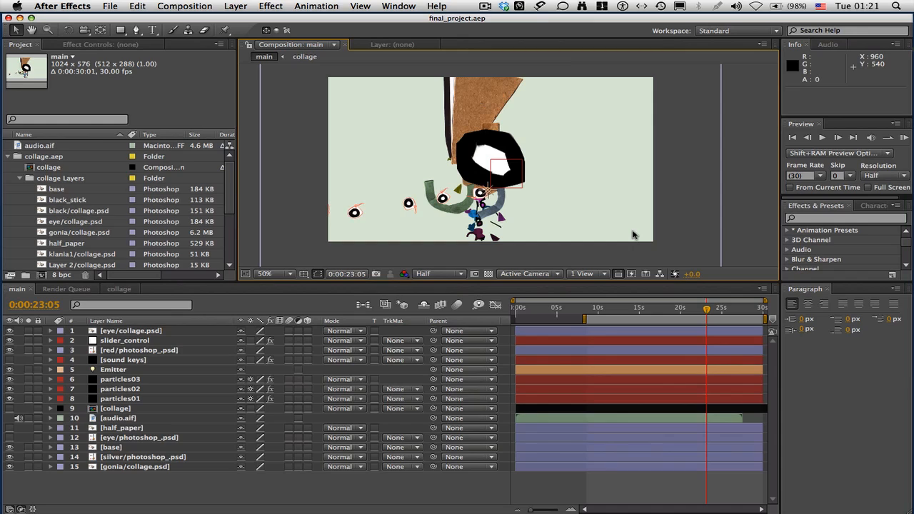
Delete the gonia/collage.psd layer and make the half_paper layer visible.
{"action": "left_click", "coordinate": [154, 468]}
{"action": "key", "text": "Delete"}
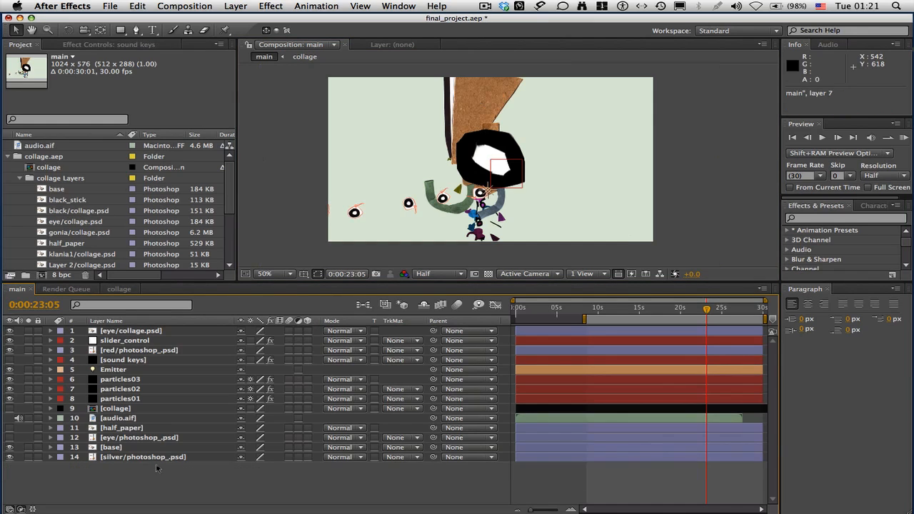
{"action": "left_click", "coordinate": [10, 428]}
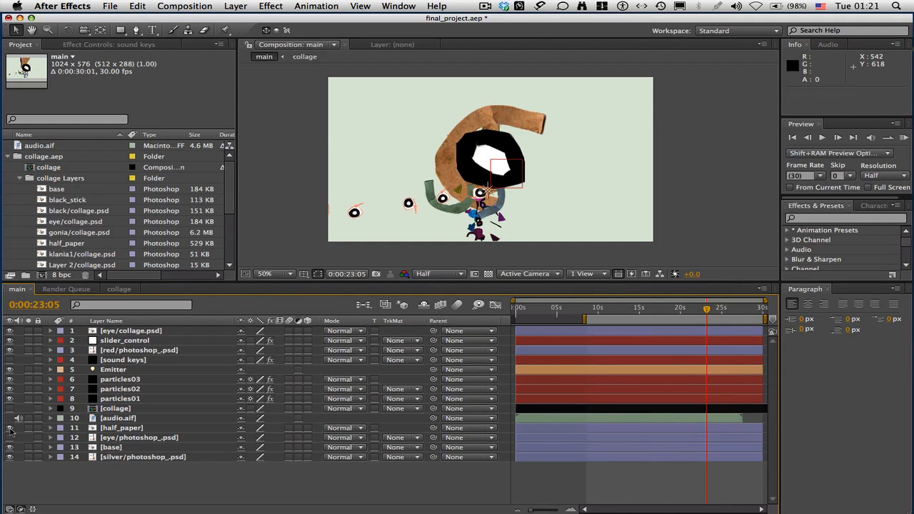
Move the base layer to the top of the layer stack and set its blending mode to Screen.
{"action": "left_click", "coordinate": [112, 447]}
{"action": "left_click_drag", "start_coordinate": [112, 447], "coordinate": [128, 332]}
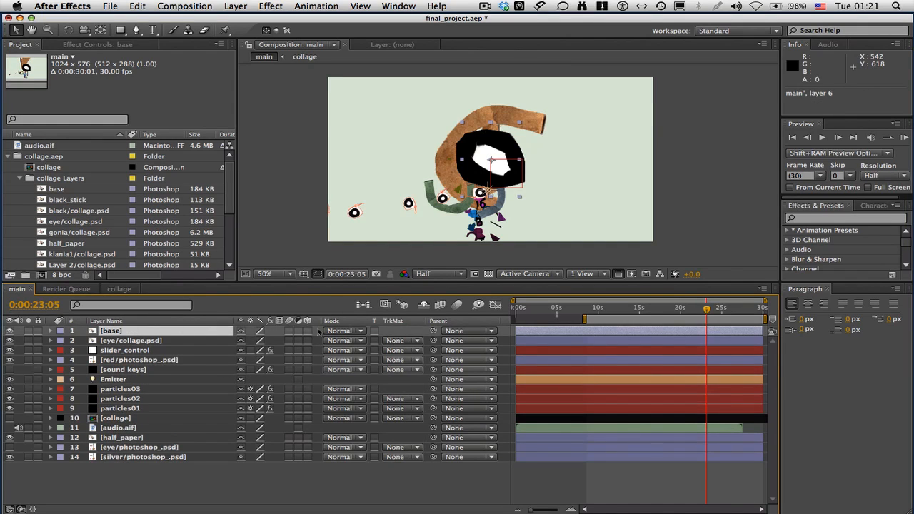
{"action": "left_click", "coordinate": [362, 331]}
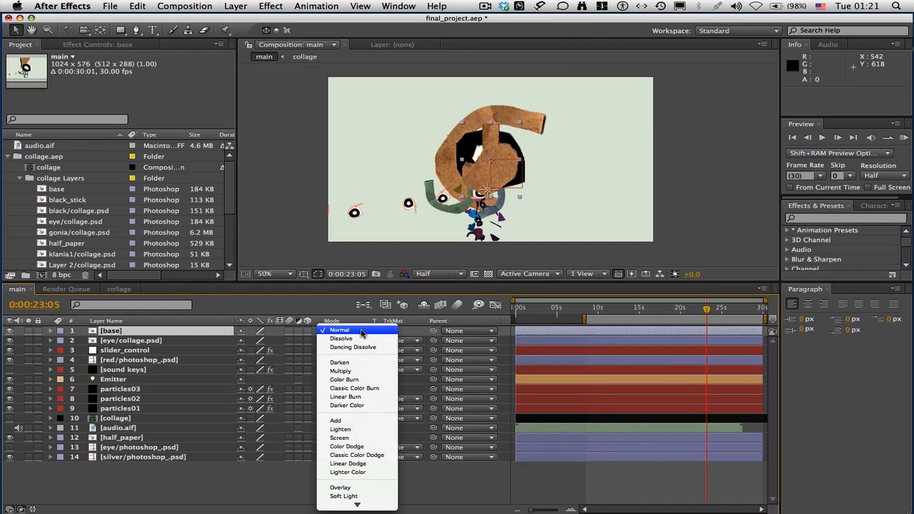
{"action": "left_click", "coordinate": [357, 438]}
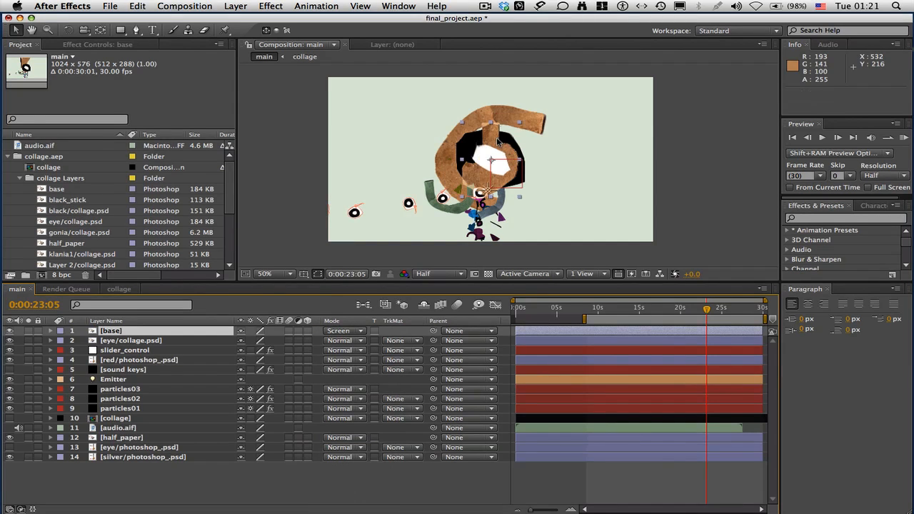
Move the base piece down in the frame so that it sits below the large eye.
{"action": "left_click_drag", "start_coordinate": [497, 142], "coordinate": [488, 180]}
{"action": "left_click_drag", "start_coordinate": [501, 220], "coordinate": [501, 224]}
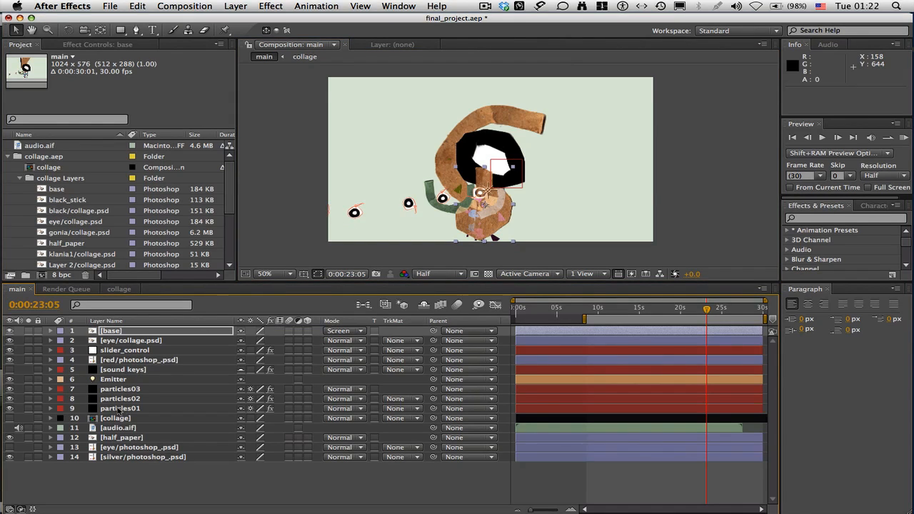
Hide the shy sound keys layer from the main composition's layer list.
{"action": "left_click", "coordinate": [125, 370]}
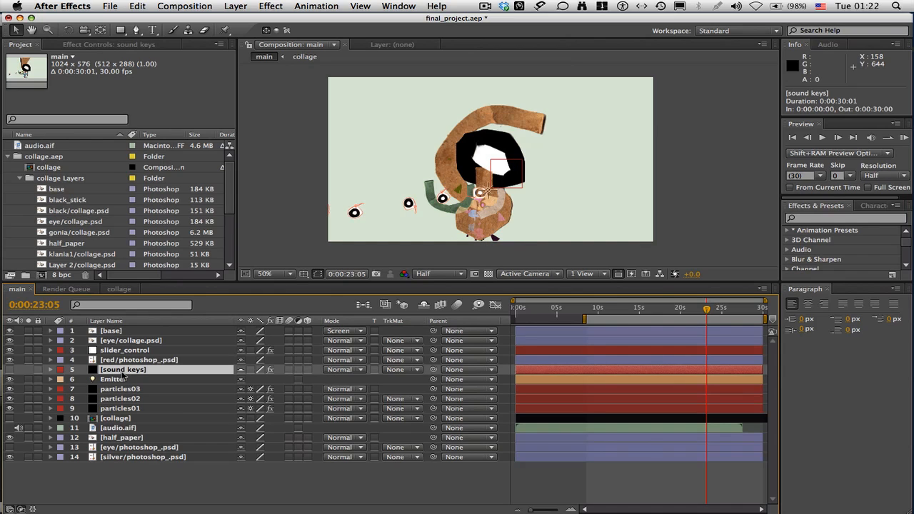
{"action": "left_click", "coordinate": [424, 305]}
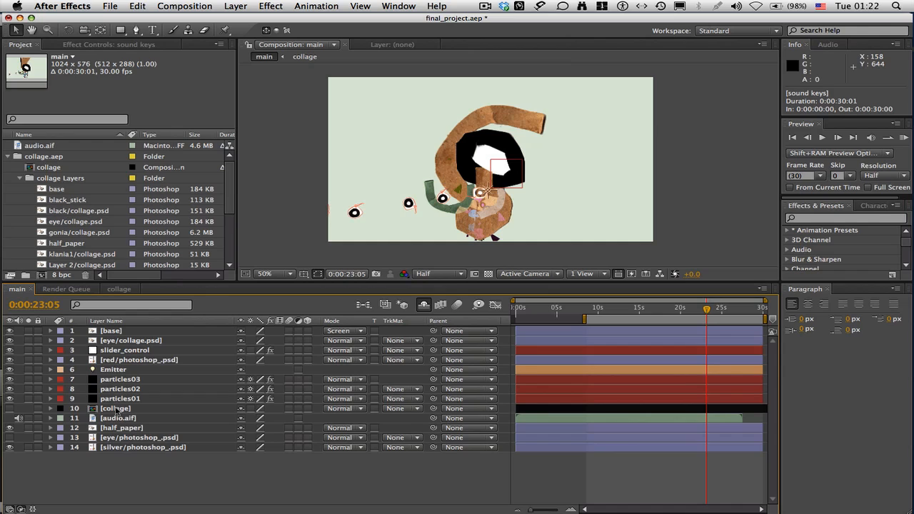
Hide the collage and eye/photoshop_.psd layers from the main composition's layer list by marking them shy.
{"action": "left_click", "coordinate": [240, 409]}
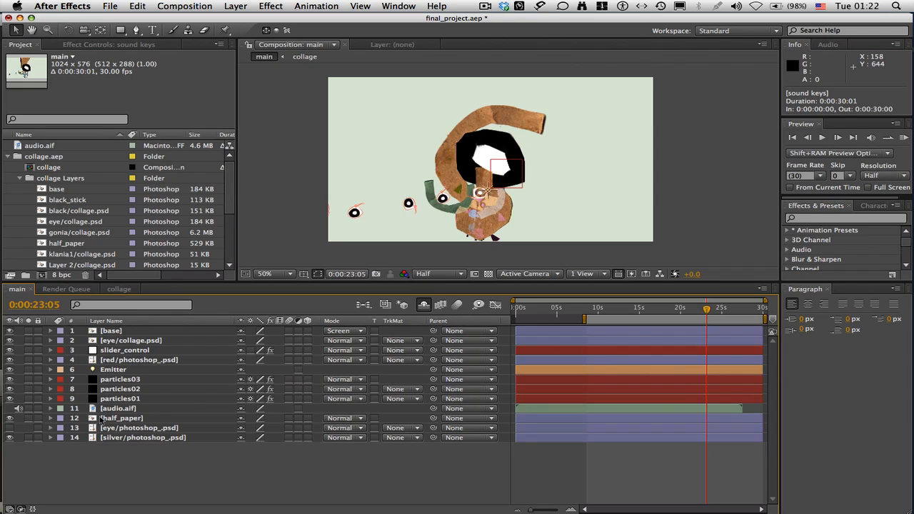
{"action": "left_click", "coordinate": [133, 429]}
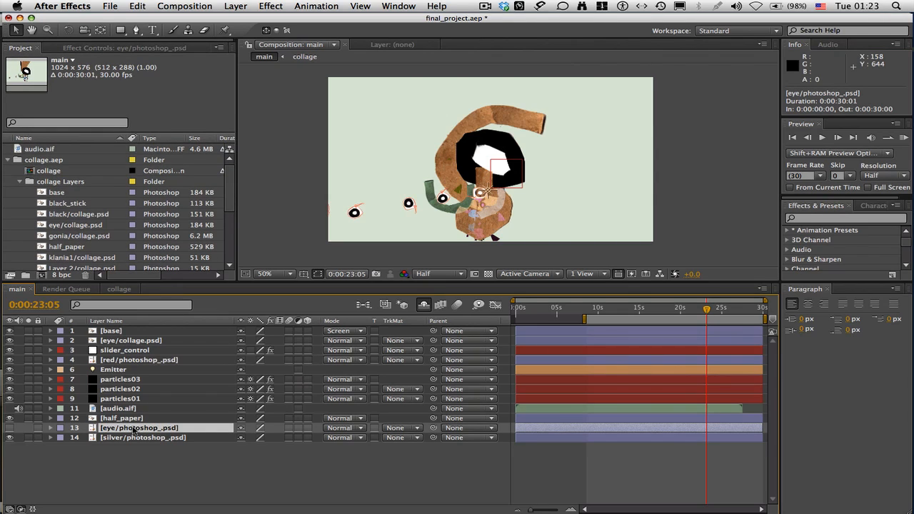
{"action": "key", "text": "Delete"}
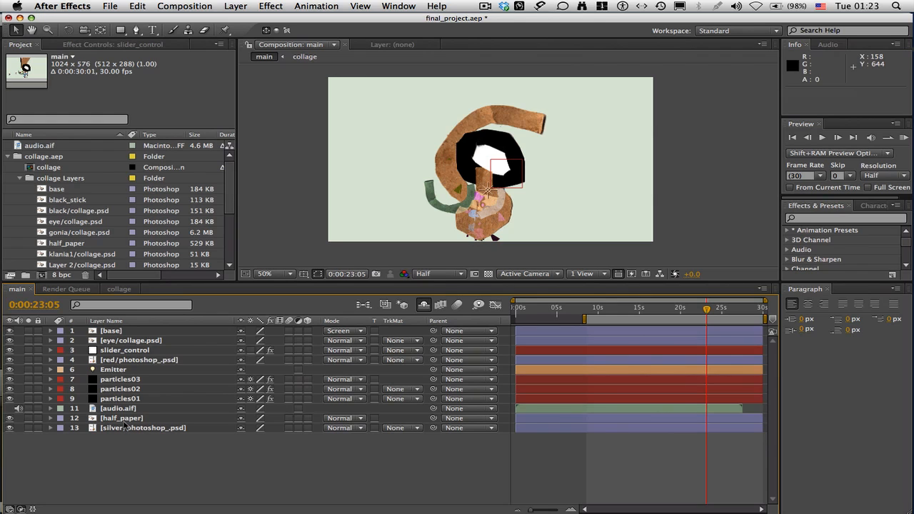
{"action": "key", "text": "super+z"}
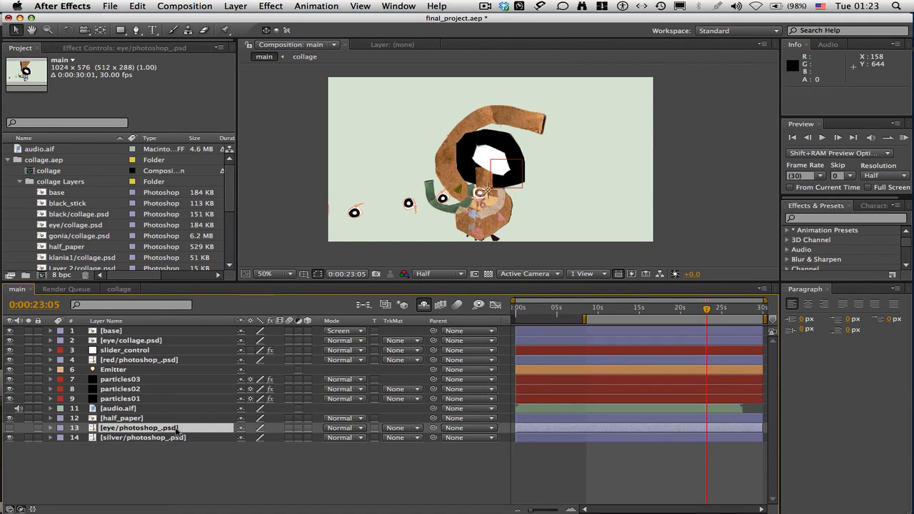
{"action": "key", "text": "Delete"}
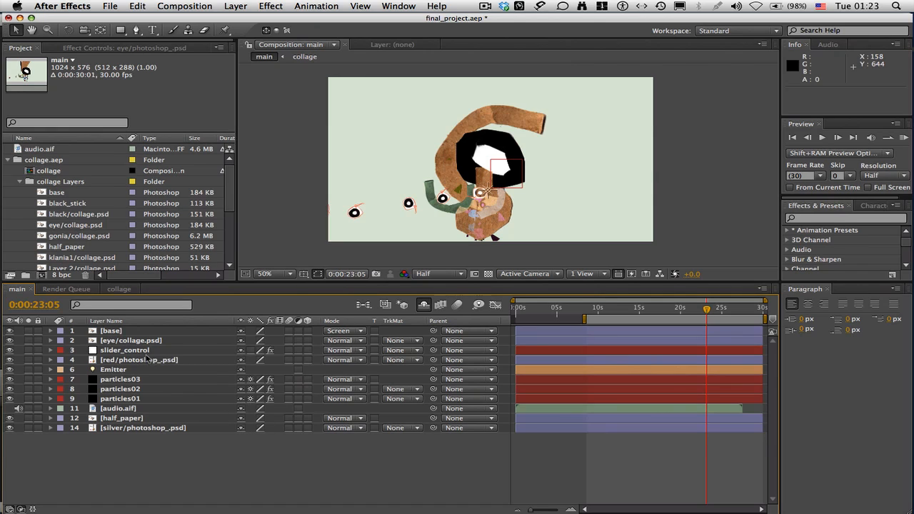
Move the silver/photoshop_.psd layer directly below base in the stack and shift its piece to the left edge of the large eye.
{"action": "left_click_drag", "start_coordinate": [132, 428], "coordinate": [133, 343]}
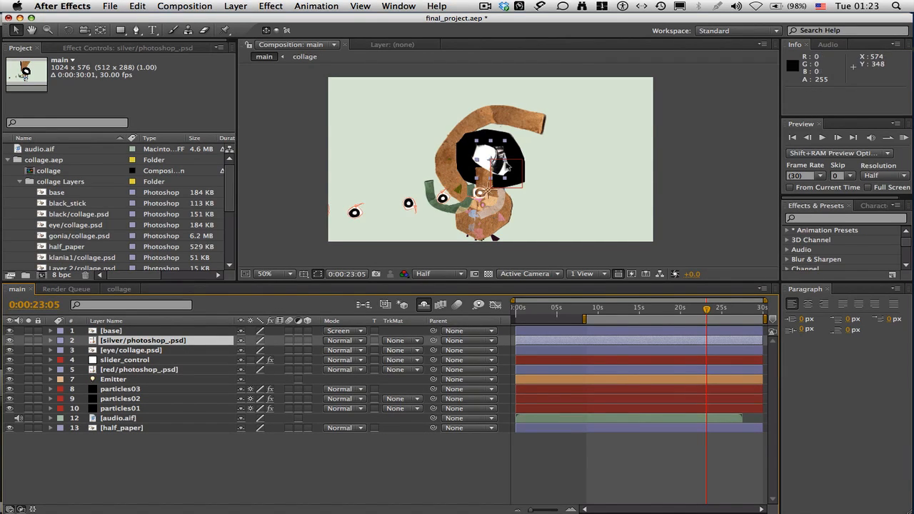
{"action": "left_click_drag", "start_coordinate": [499, 150], "coordinate": [467, 157]}
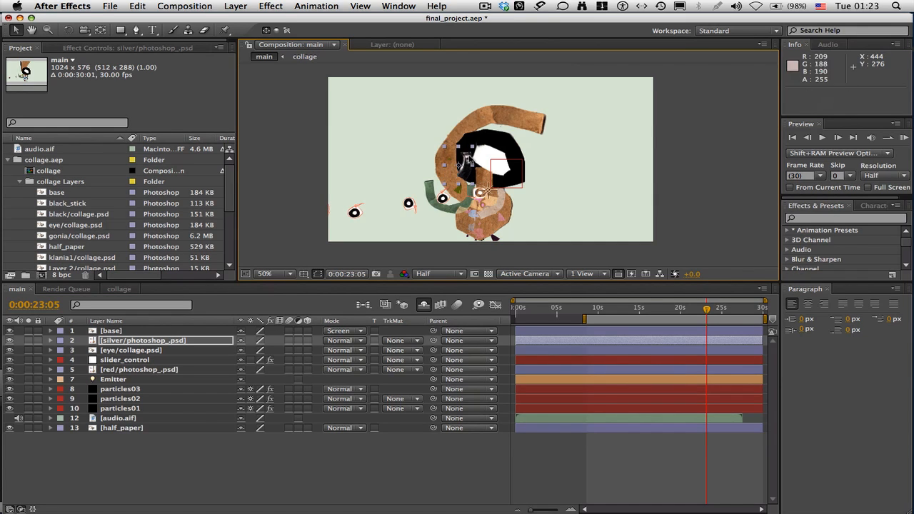
Scale the eye/collage.psd layer to 40% and nudge the eye onto the neck of the base piece.
{"action": "left_click", "coordinate": [505, 144]}
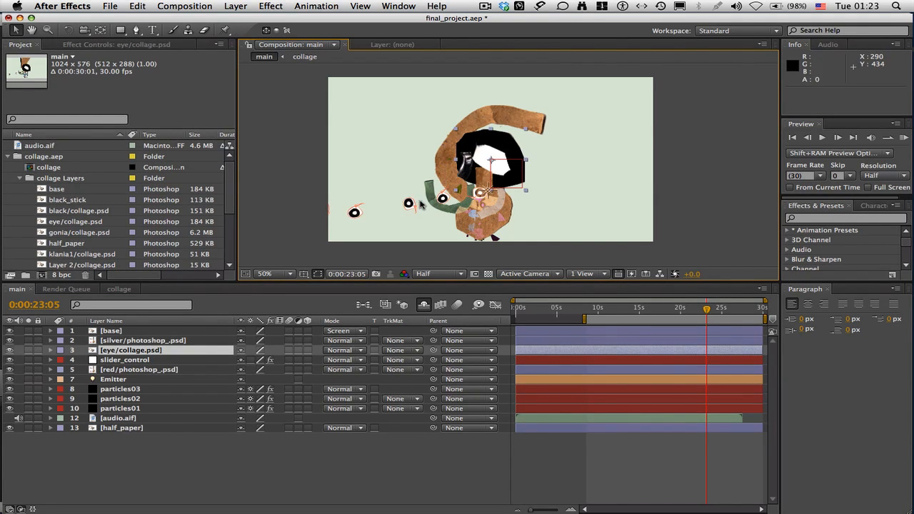
{"action": "key", "text": "s"}
{"action": "left_click", "coordinate": [257, 360]}
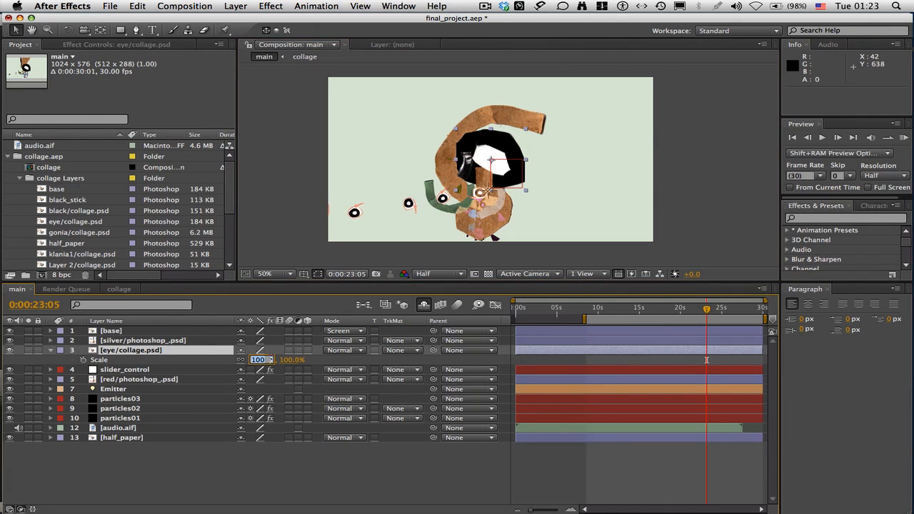
{"action": "type", "text": "40"}
{"action": "left_click", "coordinate": [292, 365]}
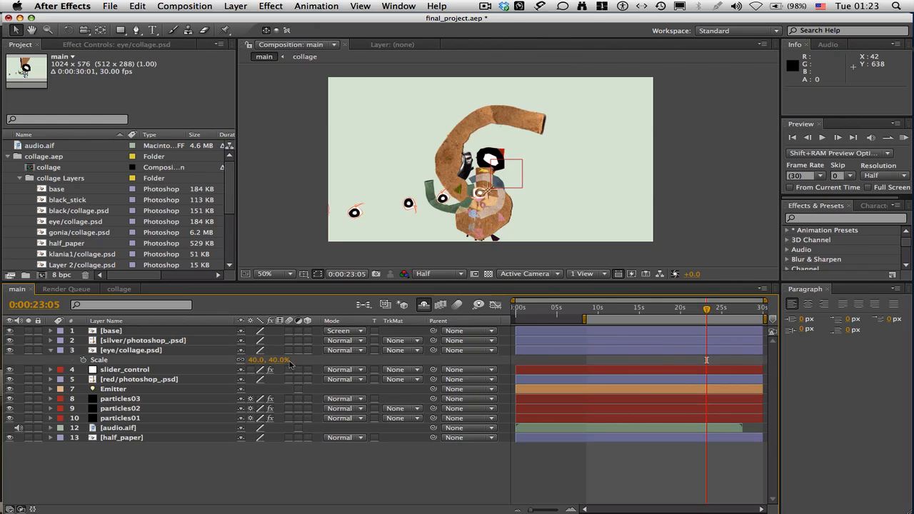
{"action": "left_click", "coordinate": [490, 159]}
{"action": "left_click_drag", "start_coordinate": [488, 157], "coordinate": [487, 159]}
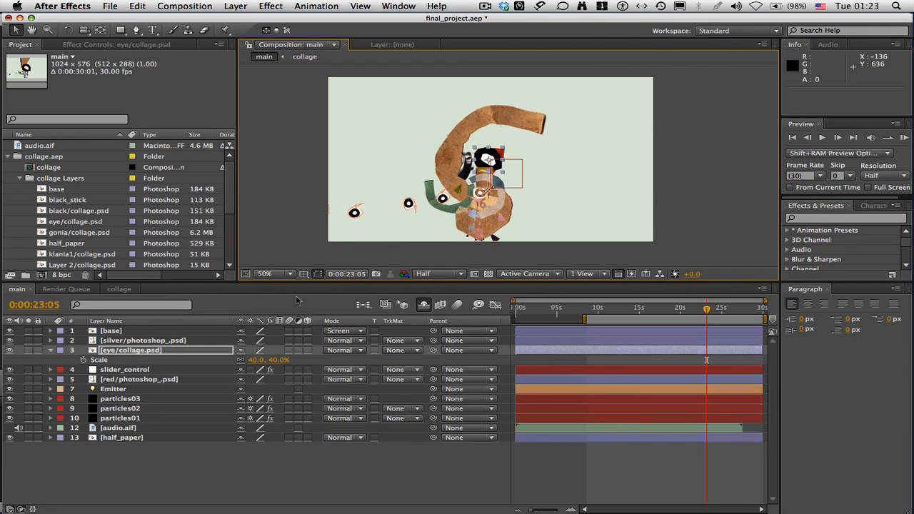
{"action": "left_click_drag", "start_coordinate": [334, 150], "coordinate": [346, 144]}
{"action": "key", "text": "super+z"}
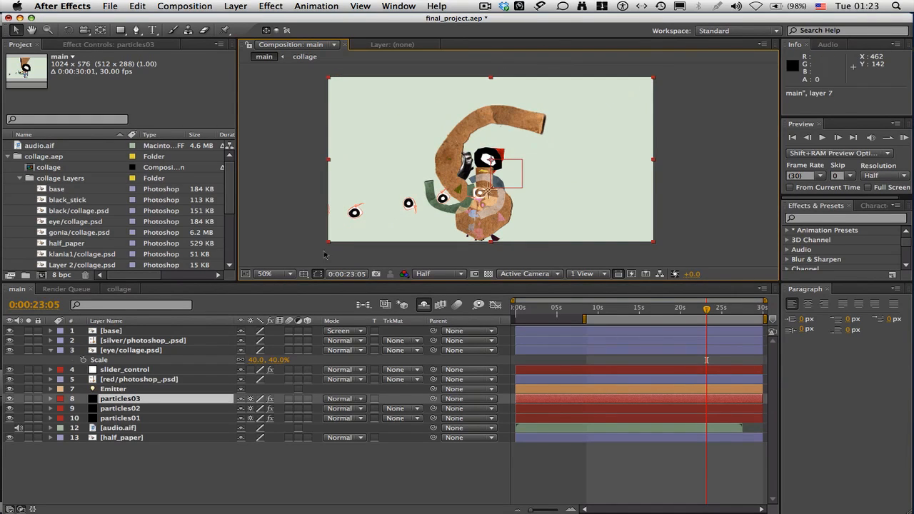
Move the half_paper layer directly above eye/collage.psd in the stack and set its scale to 44%.
{"action": "left_click_drag", "start_coordinate": [130, 437], "coordinate": [141, 350]}
{"action": "left_click_drag", "start_coordinate": [520, 135], "coordinate": [572, 124]}
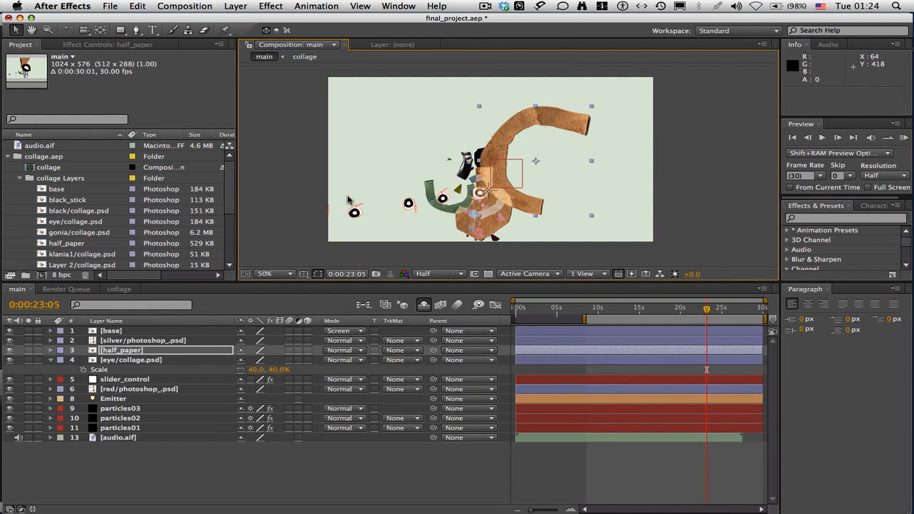
{"action": "key", "text": "s"}
{"action": "left_click", "coordinate": [259, 359]}
{"action": "type", "text": "44"}
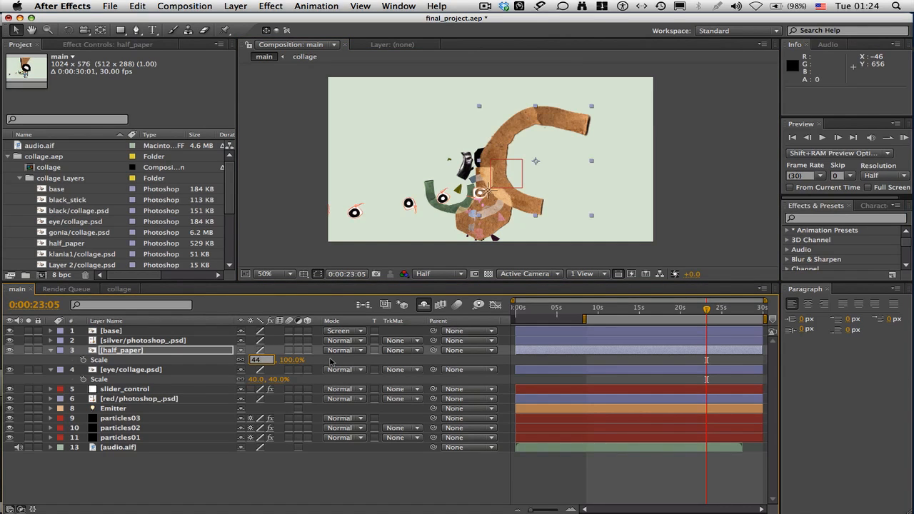
{"action": "key", "text": "Return"}
Rotate the half_paper piece so it opens to the left and place it as a handle on the base's right side.
{"action": "left_click_drag", "start_coordinate": [553, 147], "coordinate": [569, 149]}
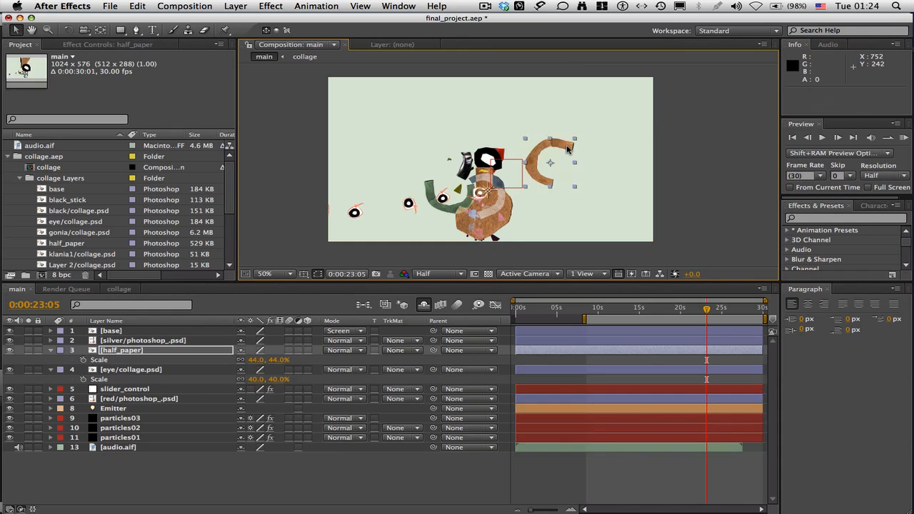
{"action": "left_click", "coordinate": [68, 30]}
{"action": "left_click_drag", "start_coordinate": [553, 150], "coordinate": [557, 184]}
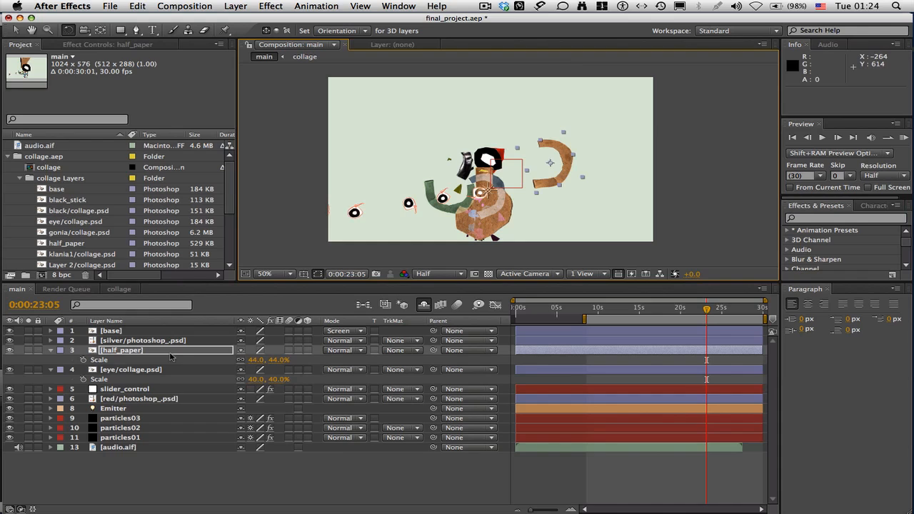
{"action": "key", "text": "p"}
{"action": "key", "text": "v"}
{"action": "left_click_drag", "start_coordinate": [566, 167], "coordinate": [524, 201]}
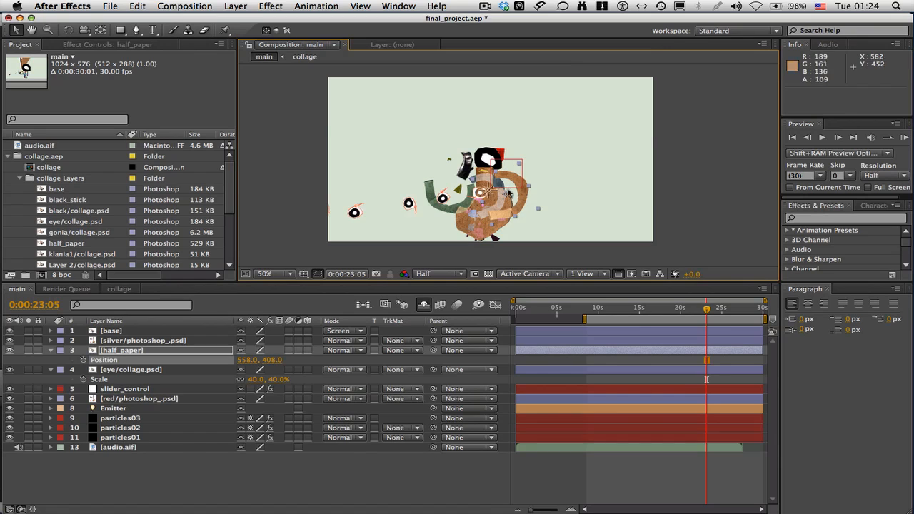
Rotate the red piece to point right and place it like a beak beside the eye.
{"action": "left_click", "coordinate": [503, 157]}
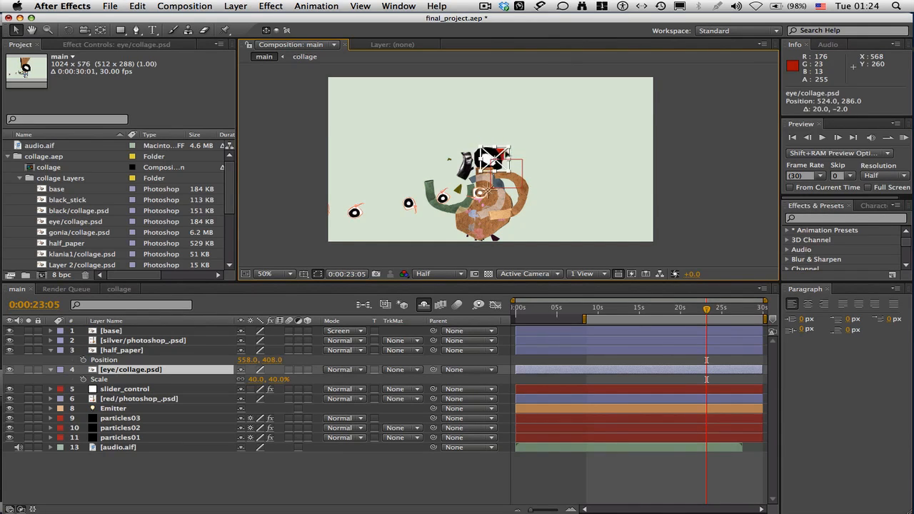
{"action": "left_click_drag", "start_coordinate": [499, 159], "coordinate": [556, 174]}
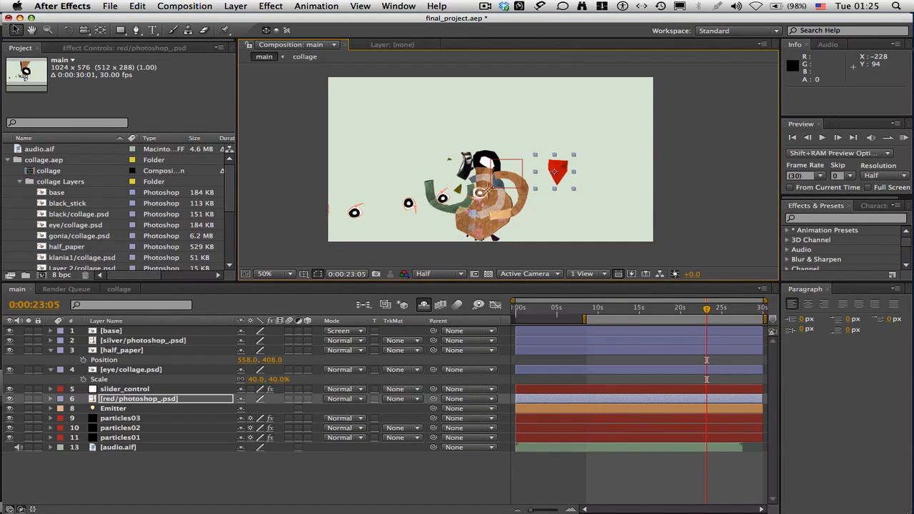
{"action": "left_click", "coordinate": [69, 31]}
{"action": "left_click_drag", "start_coordinate": [568, 182], "coordinate": [520, 166]}
{"action": "key", "text": "v"}
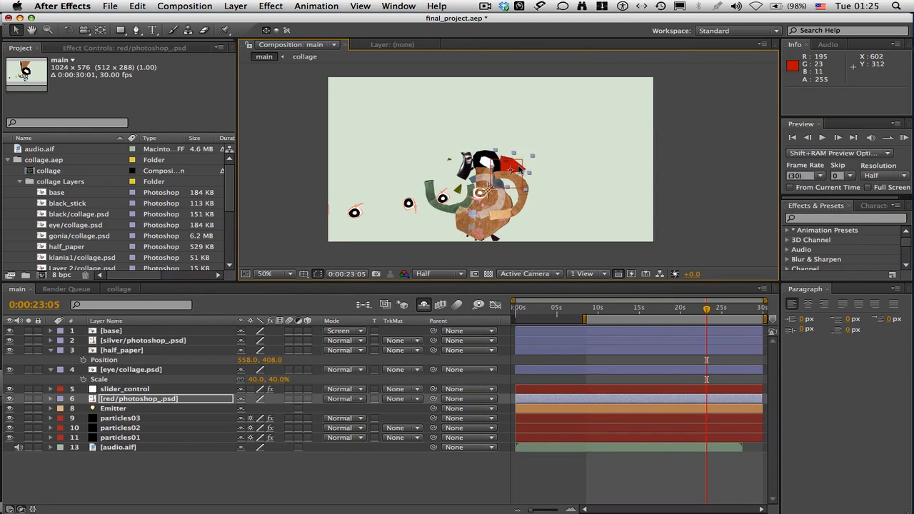
Try bringing the eye/collage.psd layer to the top of the layer stack.
{"action": "left_click", "coordinate": [485, 156]}
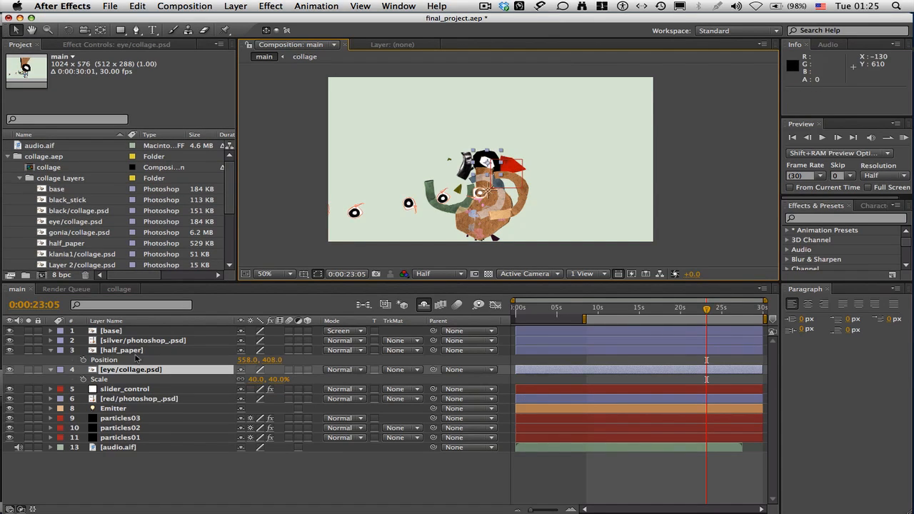
{"action": "left_click_drag", "start_coordinate": [120, 370], "coordinate": [119, 331]}
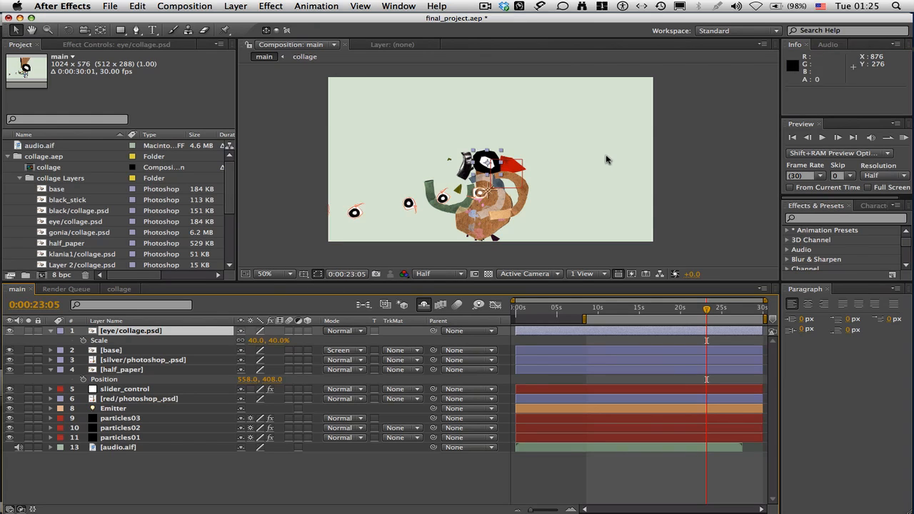
{"action": "left_click_drag", "start_coordinate": [506, 161], "coordinate": [506, 160]}
{"action": "left_click", "coordinate": [508, 162]}
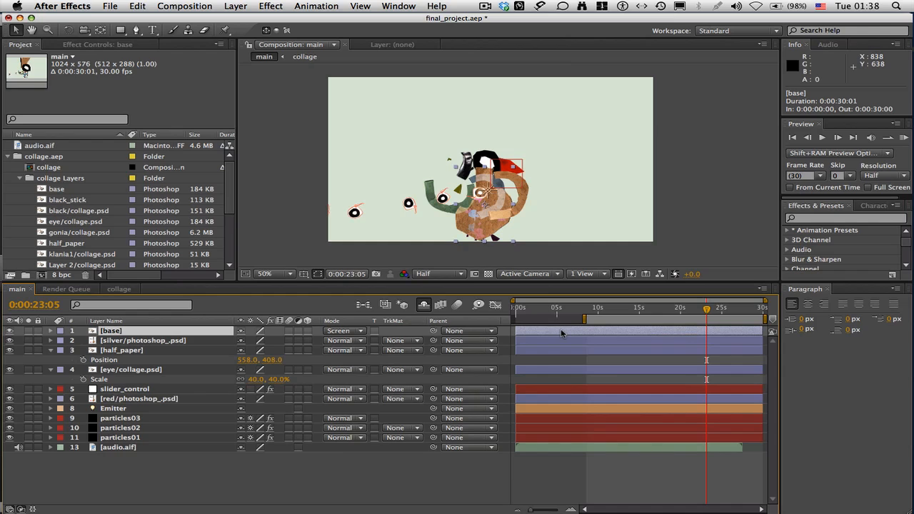
With the audio.aif waveform expanded, shift eye/collage.psd to start at 0:00:05:26 and red/photoshop_.psd at about 7 seconds.
{"action": "left_click", "coordinate": [579, 449]}
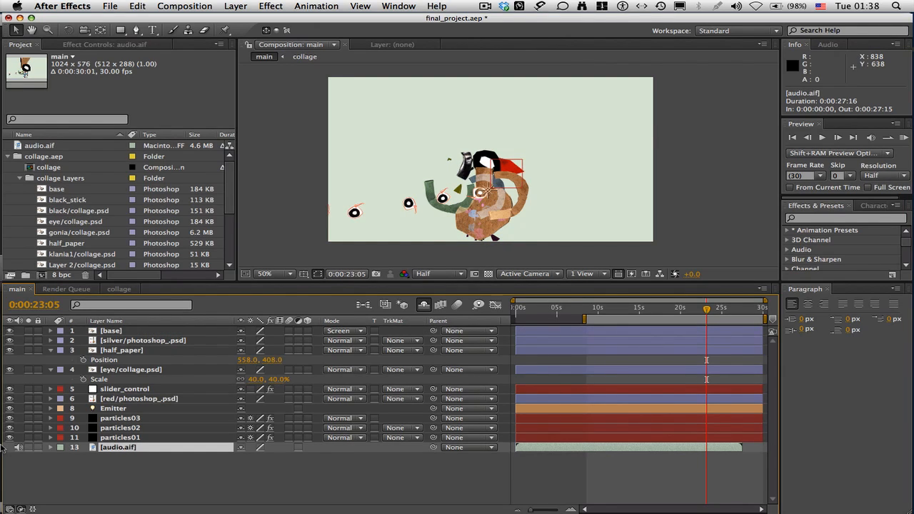
{"action": "left_click", "coordinate": [51, 448]}
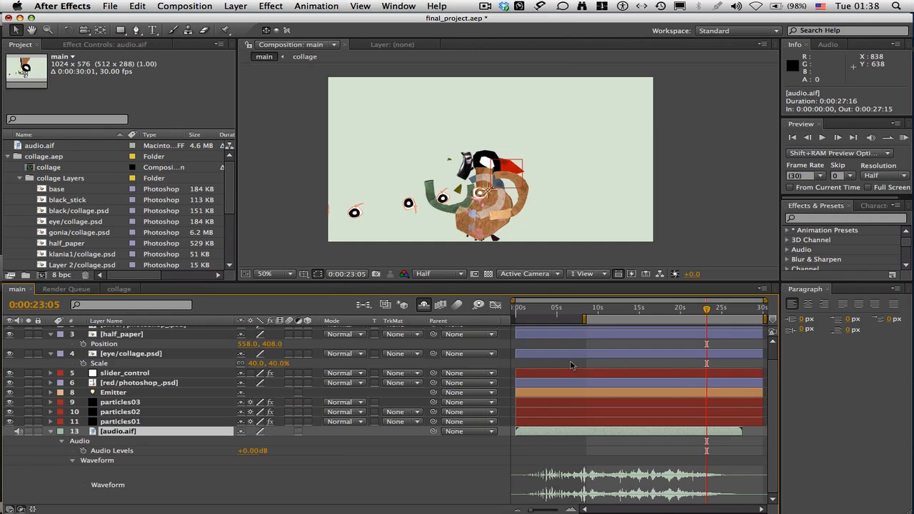
{"action": "left_click_drag", "start_coordinate": [559, 353], "coordinate": [610, 353]}
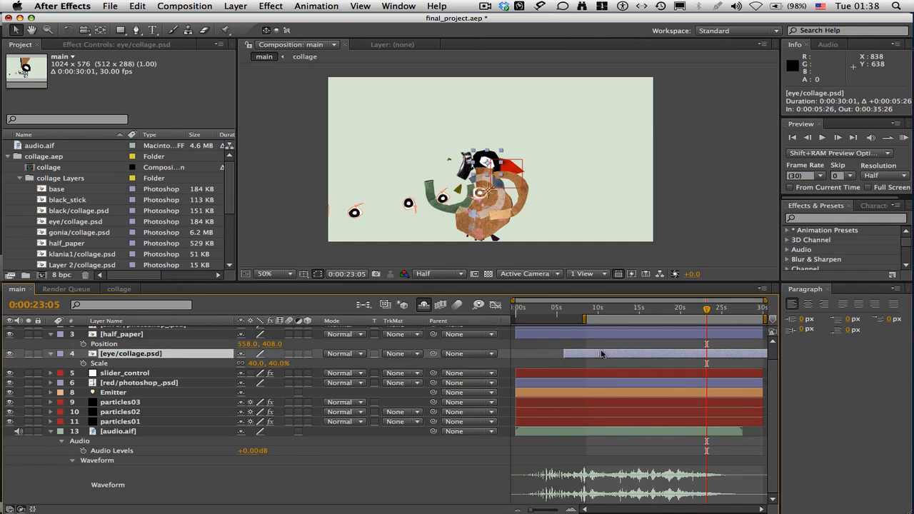
{"action": "left_click_drag", "start_coordinate": [571, 383], "coordinate": [632, 385]}
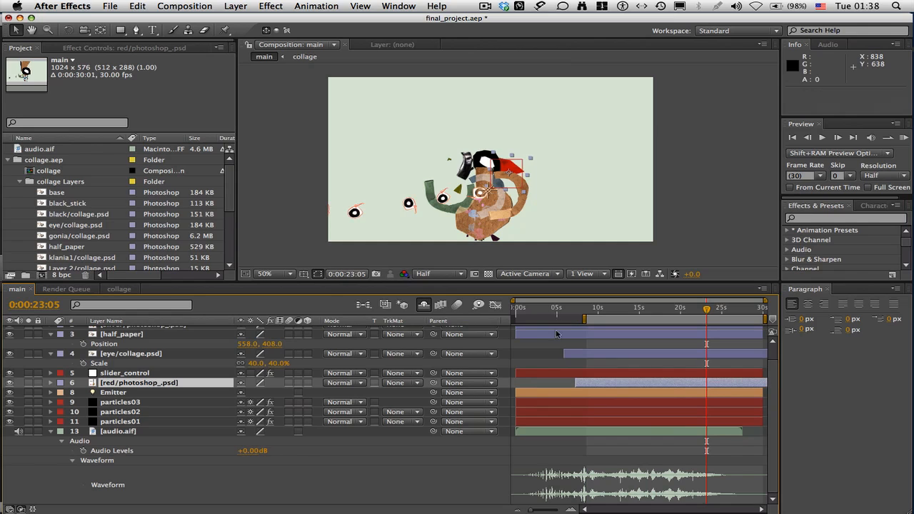
Go to time 0:00:02:11 and move the base layer so that it starts there.
{"action": "scroll", "coordinate": [566, 334], "scroll_direction": "up", "scroll_amount": 2}
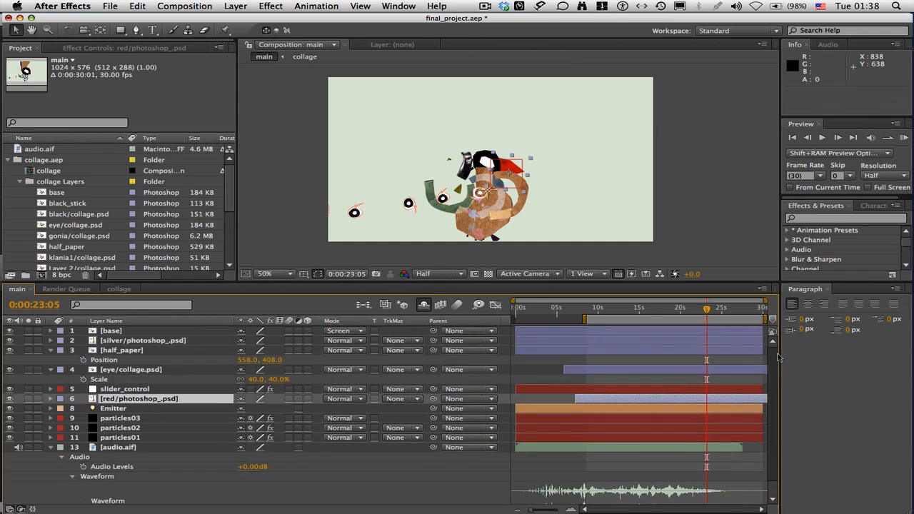
{"action": "left_click", "coordinate": [564, 332]}
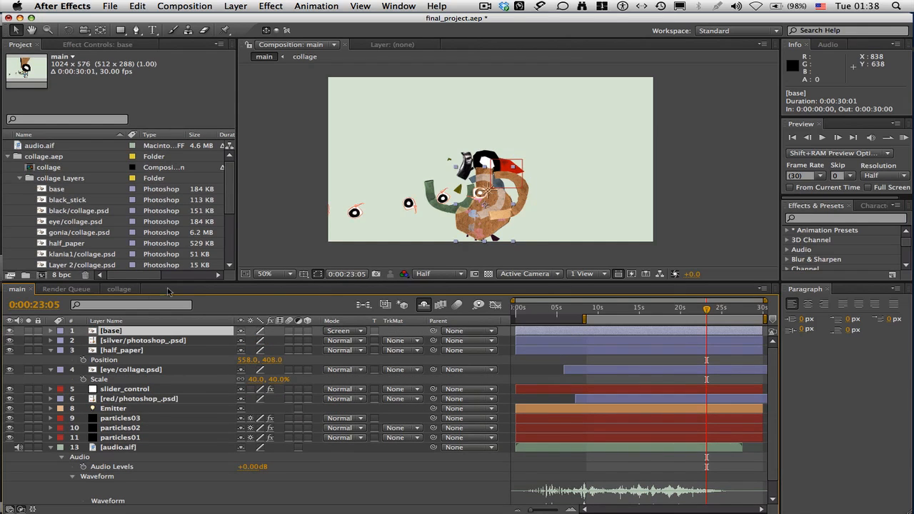
{"action": "left_click", "coordinate": [43, 304]}
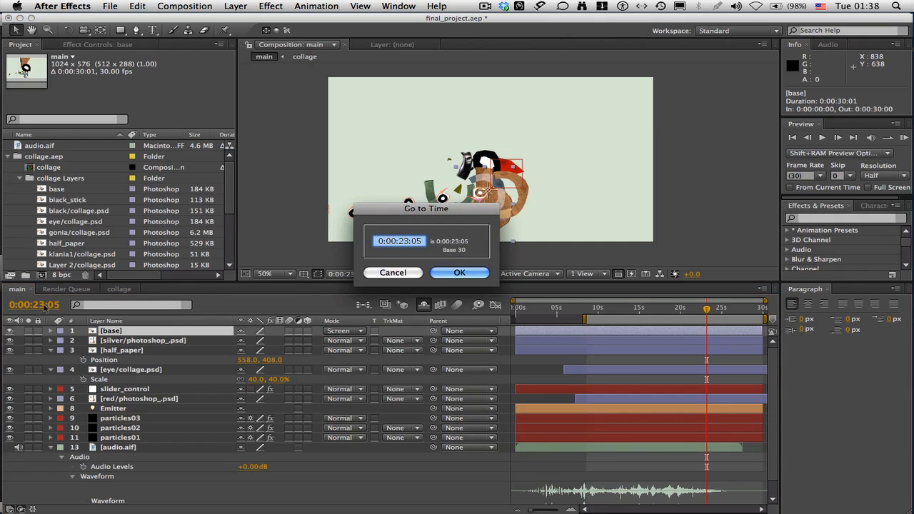
{"action": "left_click", "coordinate": [404, 241]}
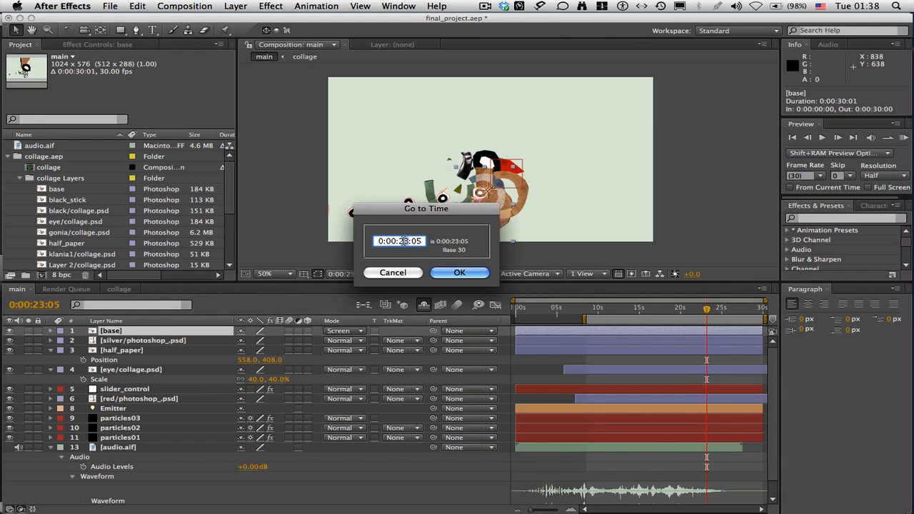
{"action": "key", "text": "Delete"}
{"action": "type", "text": "11"}
{"action": "left_click", "coordinate": [459, 275]}
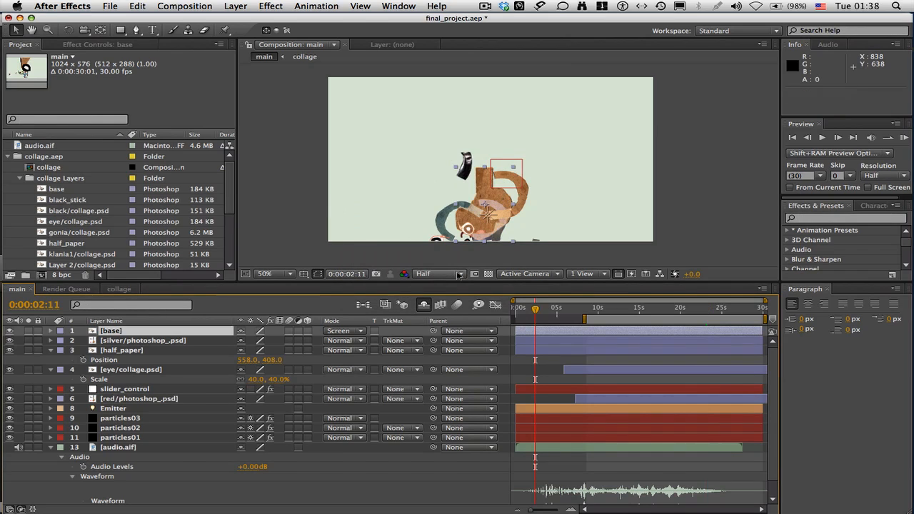
{"action": "key", "text": "bracketleft"}
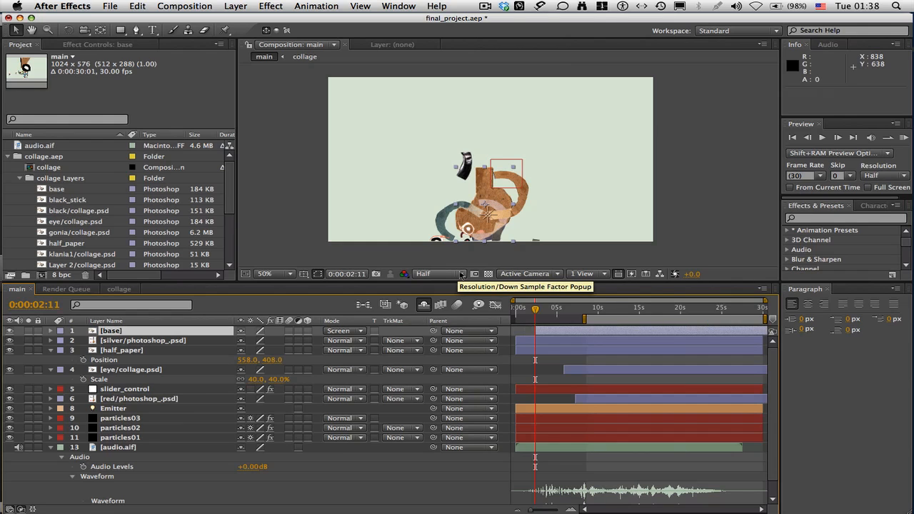
With the silver/photoshop_.psd layer selected, go to time 0:00:10:27.
{"action": "left_click", "coordinate": [542, 344]}
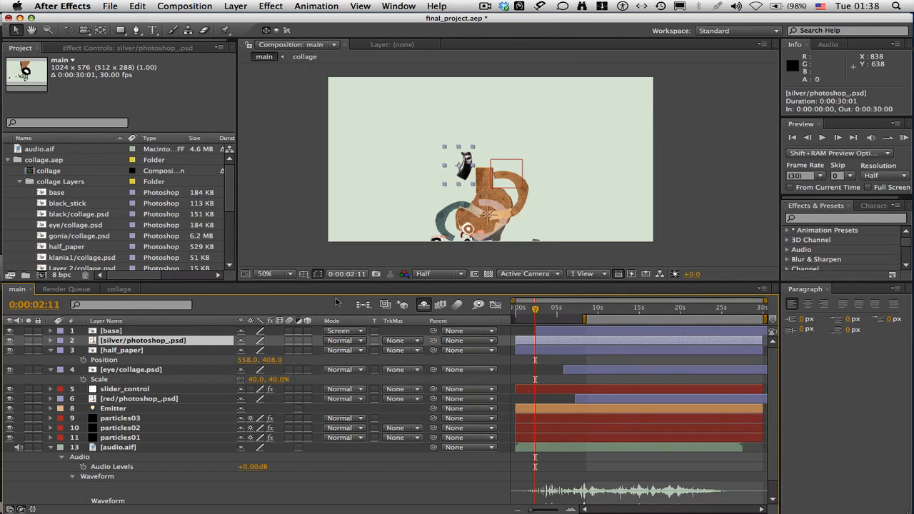
{"action": "left_click", "coordinate": [34, 304]}
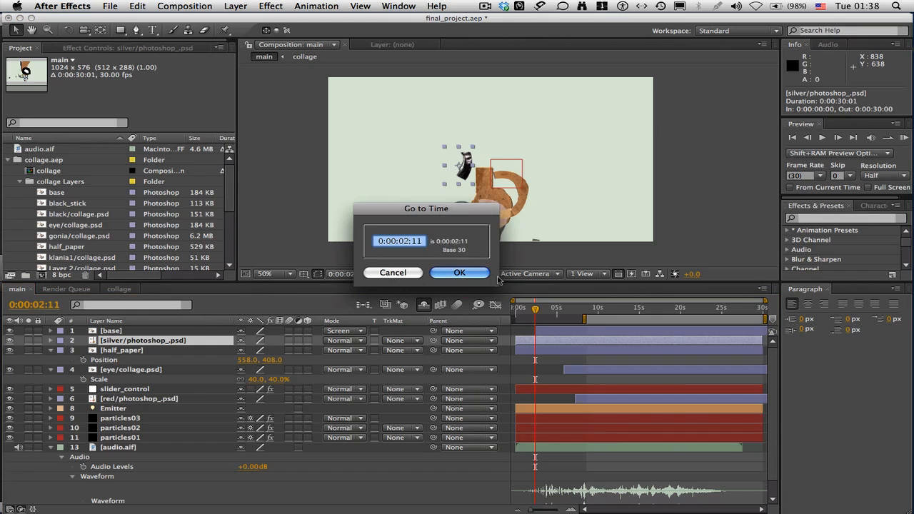
{"action": "left_click", "coordinate": [405, 241]}
{"action": "key", "text": "BackSpace"}
{"action": "key", "text": "BackSpace"}
{"action": "type", "text": "1"}
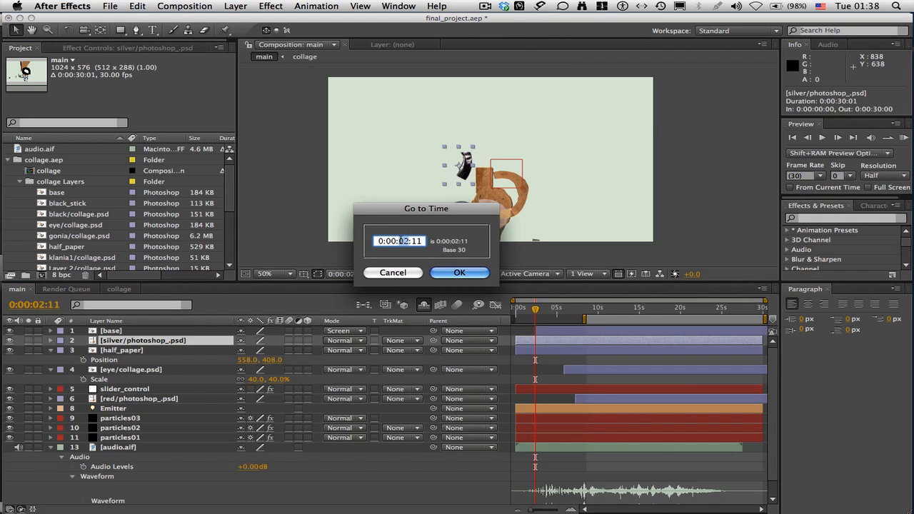
{"action": "type", "text": "0"}
{"action": "key", "text": "BackSpace"}
{"action": "key", "text": "BackSpace"}
{"action": "type", "text": "27"}
{"action": "left_click", "coordinate": [460, 272]}
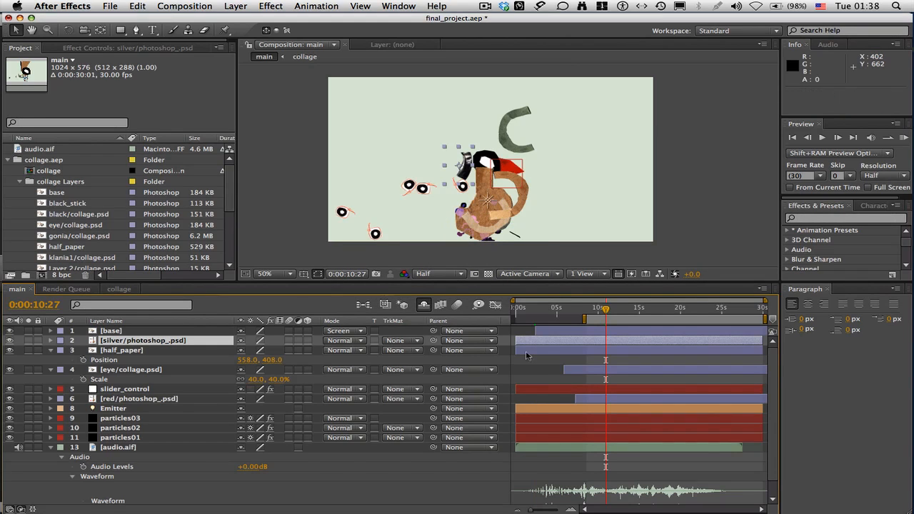
Go to time 0:00:10:29 and make the half_paper layer start there.
{"action": "left_click", "coordinate": [553, 350]}
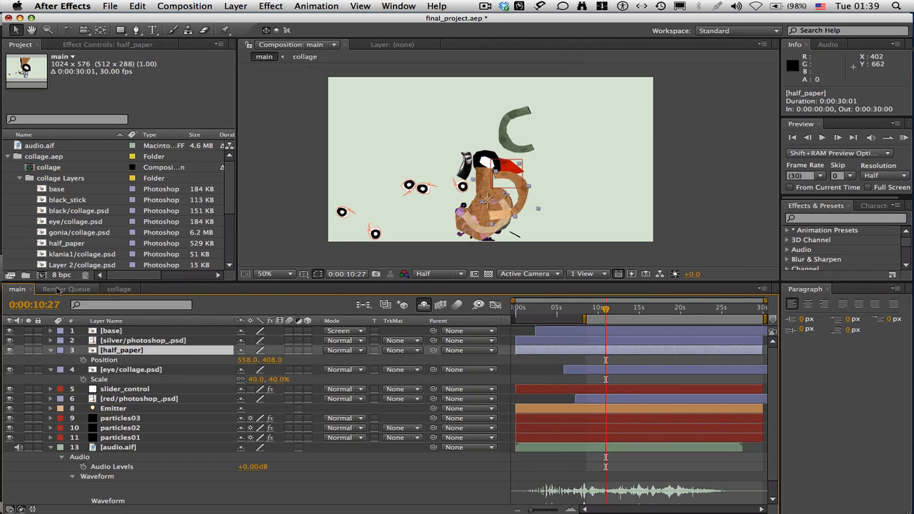
{"action": "left_click", "coordinate": [32, 305]}
{"action": "left_click", "coordinate": [423, 243]}
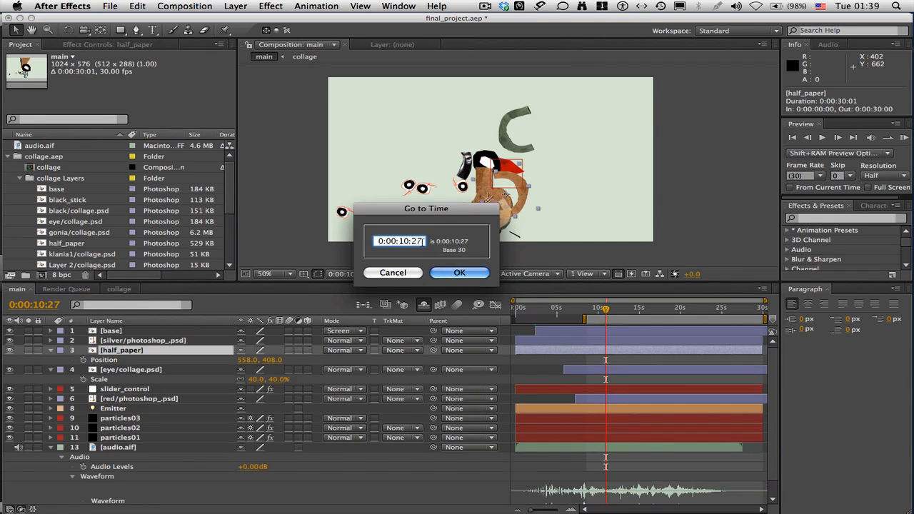
{"action": "key", "text": "BackSpace"}
{"action": "type", "text": "9"}
{"action": "key", "text": "Return"}
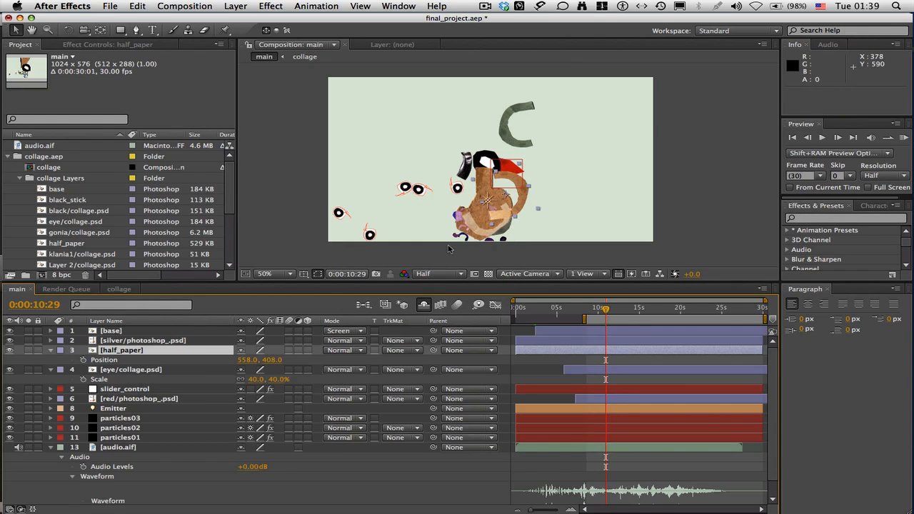
{"action": "key", "text": "alt+bracketleft"}
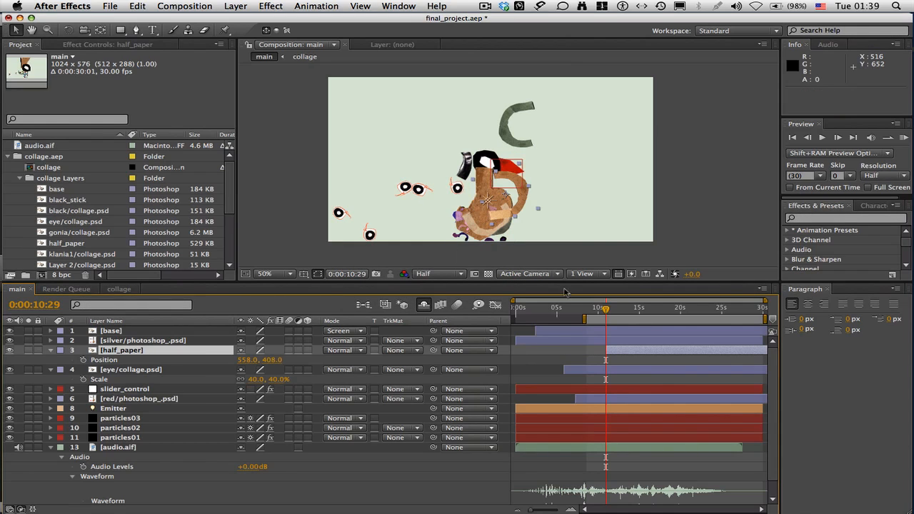
Go to time 0:00:10:27 and move the silver/photoshop_.psd layer so that it starts there.
{"action": "left_click", "coordinate": [566, 341]}
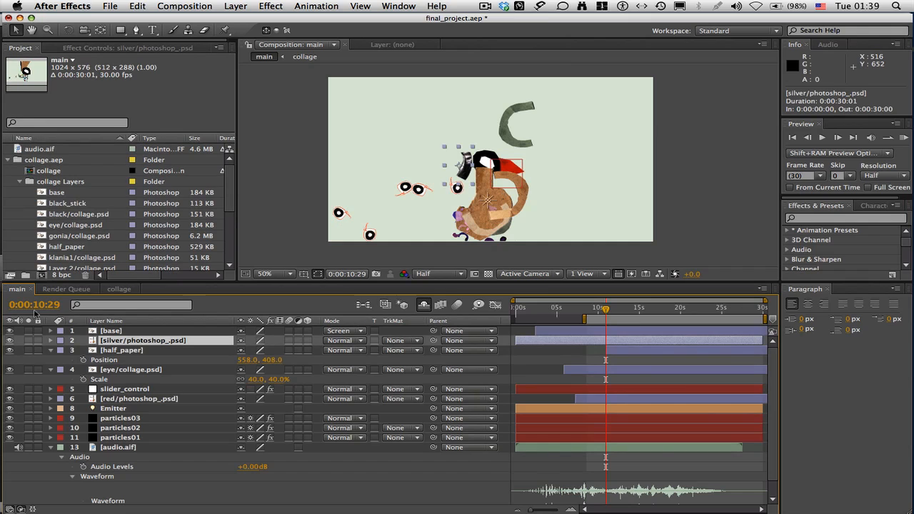
{"action": "left_click", "coordinate": [40, 307]}
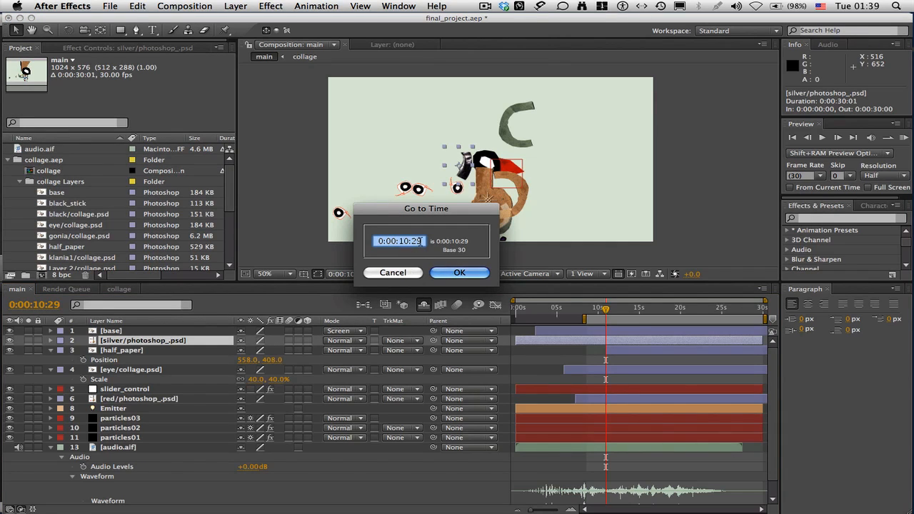
{"action": "key", "text": "BackSpace"}
{"action": "type", "text": "7"}
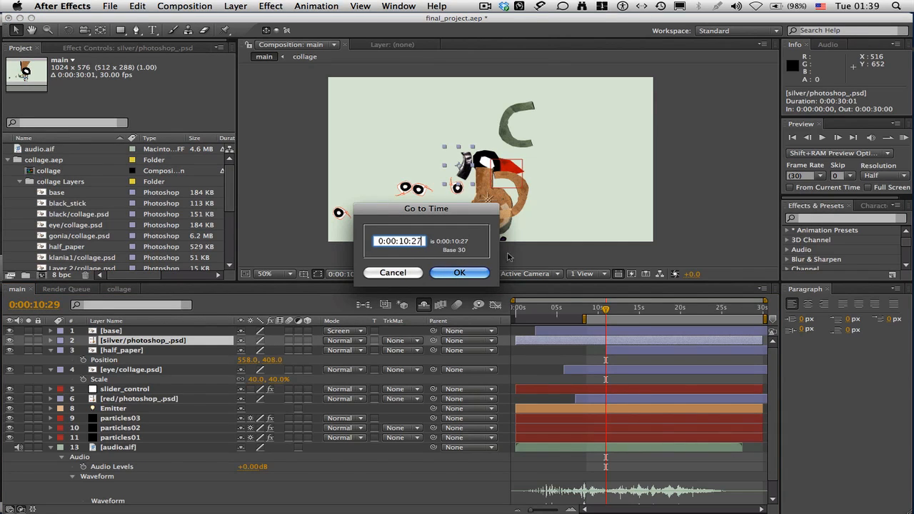
{"action": "left_click", "coordinate": [467, 270]}
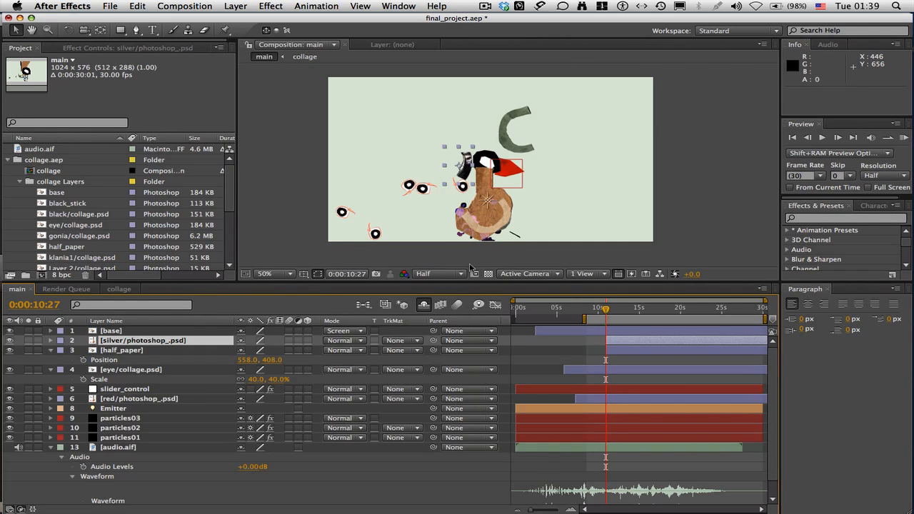
With the eye/collage.psd layer selected, go to time 0:00:11:08.
{"action": "left_click", "coordinate": [632, 371]}
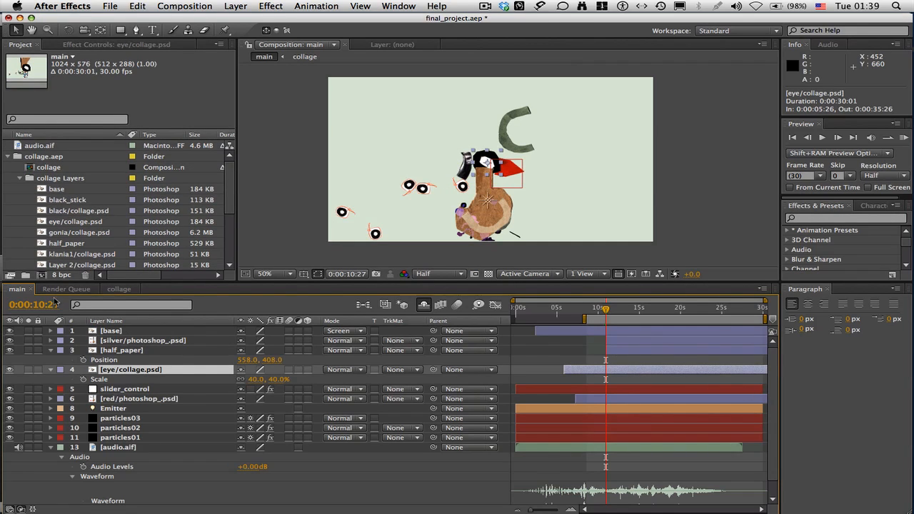
{"action": "left_click", "coordinate": [36, 310]}
{"action": "left_click", "coordinate": [400, 241]}
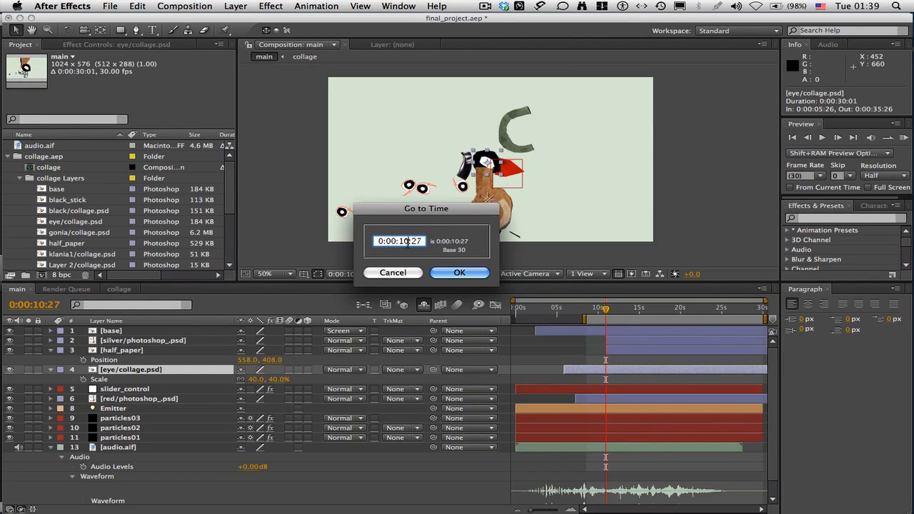
{"action": "key", "text": "BackSpace"}
{"action": "type", "text": "1"}
{"action": "left_click_drag", "start_coordinate": [412, 241], "coordinate": [426, 242]}
{"action": "type", "text": "08"}
{"action": "key", "text": "Return"}
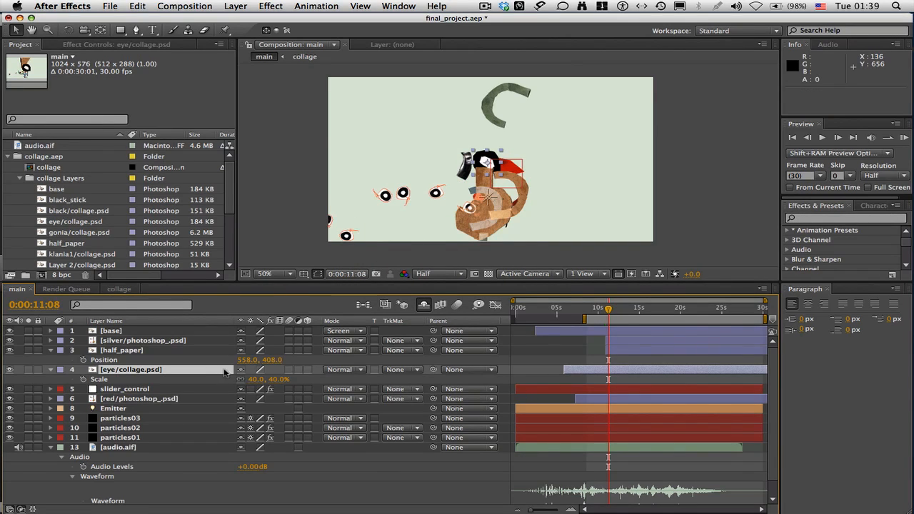
Make the slider_control layer shy to hide it from the timeline, and select the red/photoshop_.psd layer.
{"action": "left_click", "coordinate": [137, 389]}
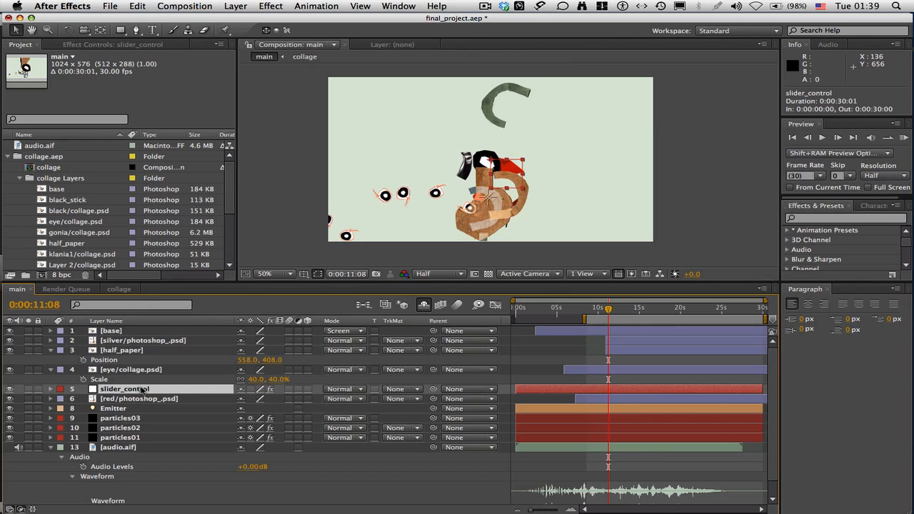
{"action": "left_click", "coordinate": [241, 389]}
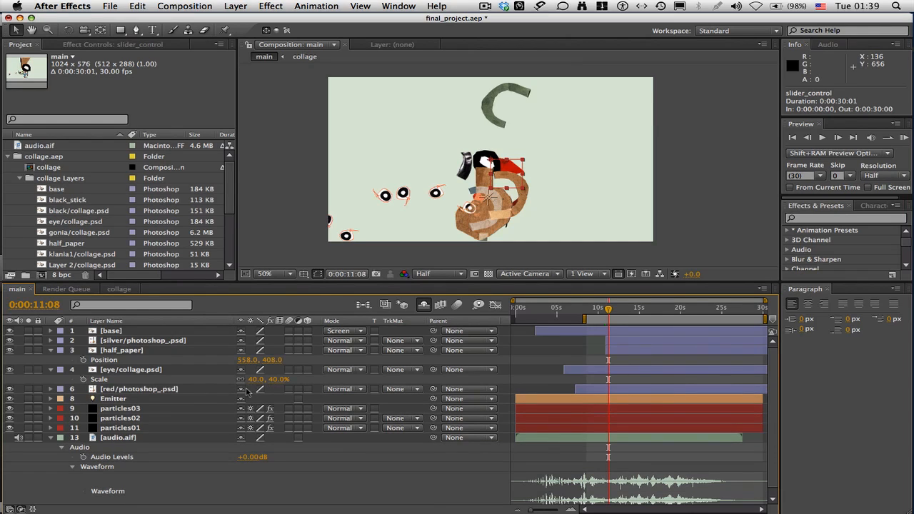
{"action": "left_click", "coordinate": [211, 389]}
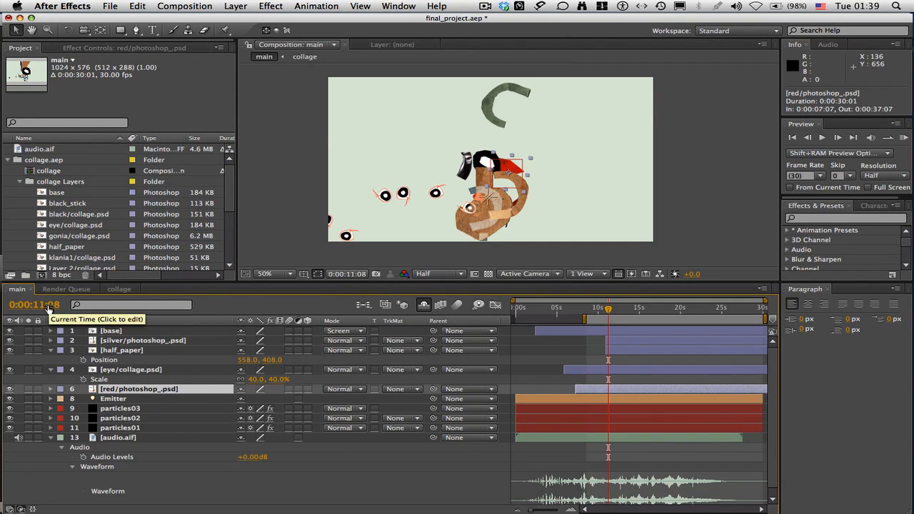
Go to time 0:00:03:20 and move the particles01 layer so that it starts there.
{"action": "left_click", "coordinate": [572, 412]}
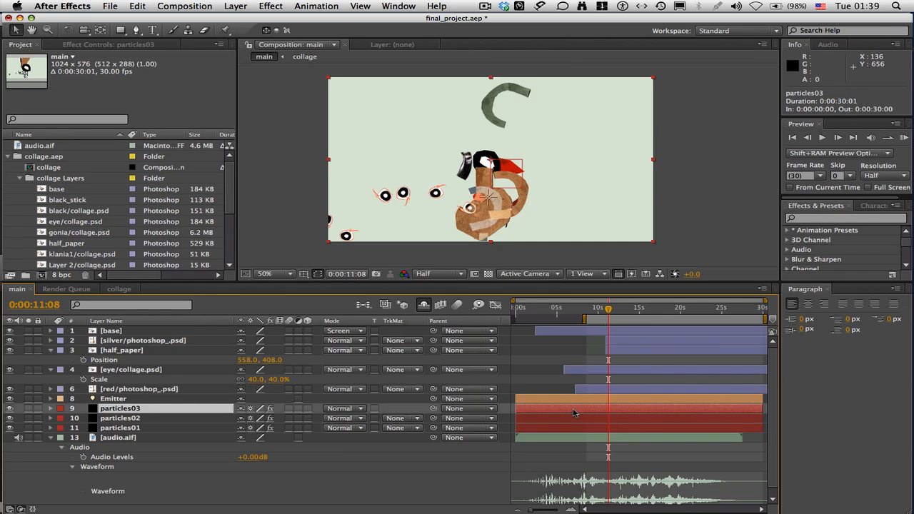
{"action": "left_click", "coordinate": [574, 428]}
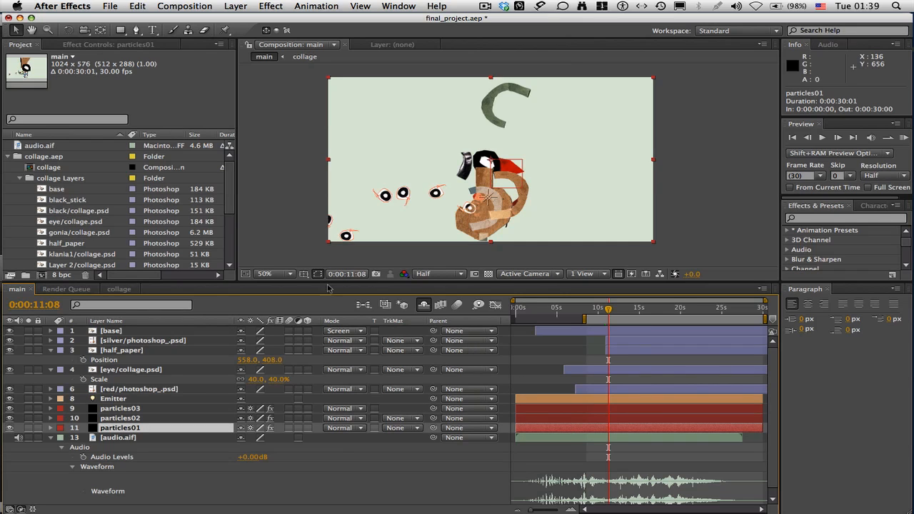
{"action": "left_click", "coordinate": [47, 305]}
{"action": "left_click", "coordinate": [394, 240]}
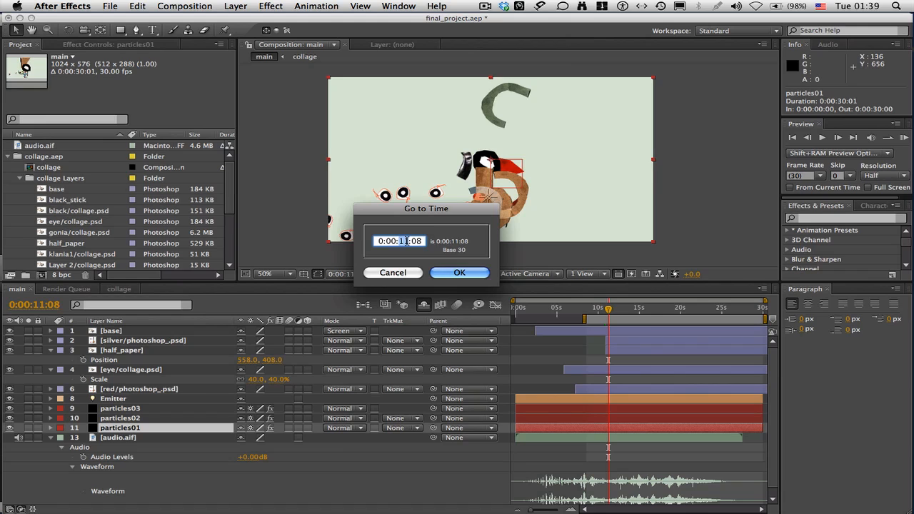
{"action": "type", "text": "03"}
{"action": "left_click", "coordinate": [460, 272]}
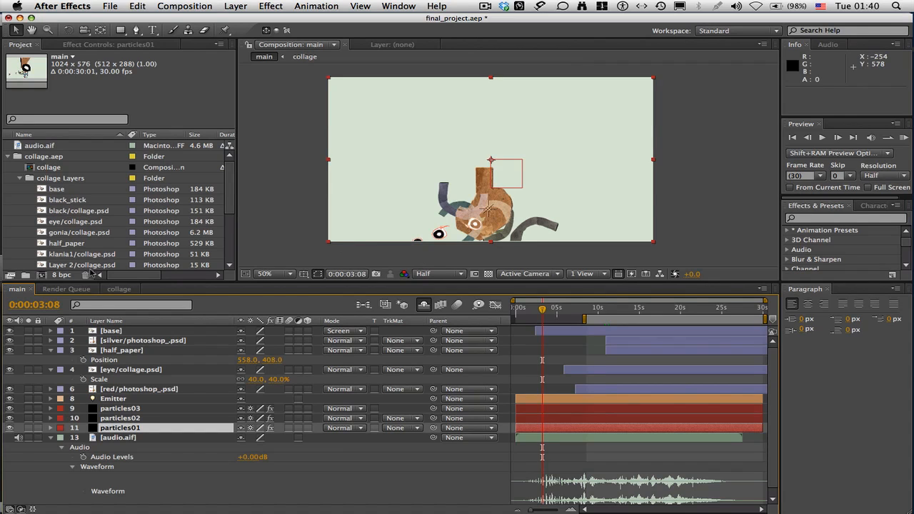
{"action": "left_click", "coordinate": [51, 305]}
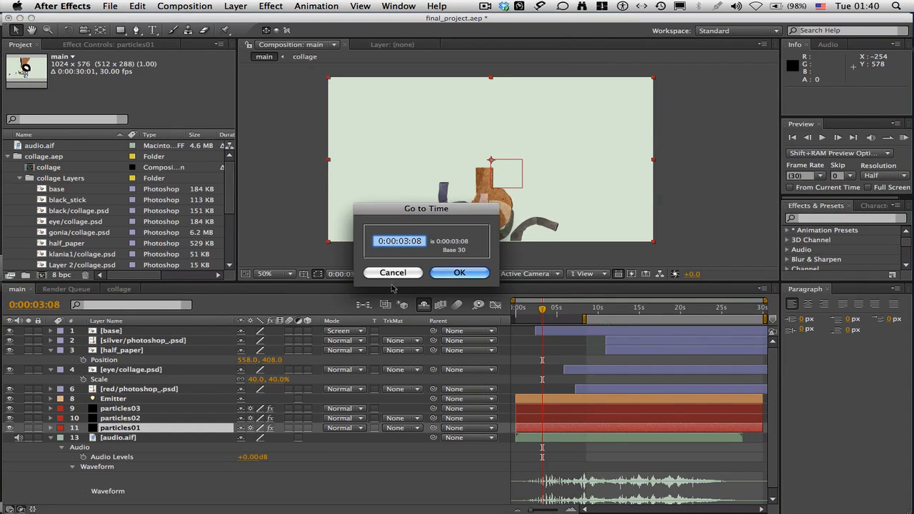
{"action": "double_click", "coordinate": [415, 242]}
{"action": "type", "text": "20"}
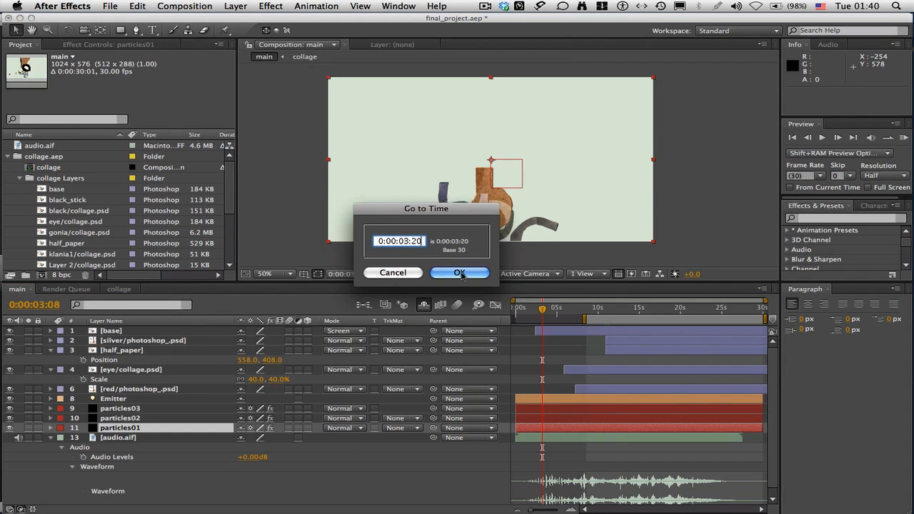
{"action": "left_click", "coordinate": [459, 272]}
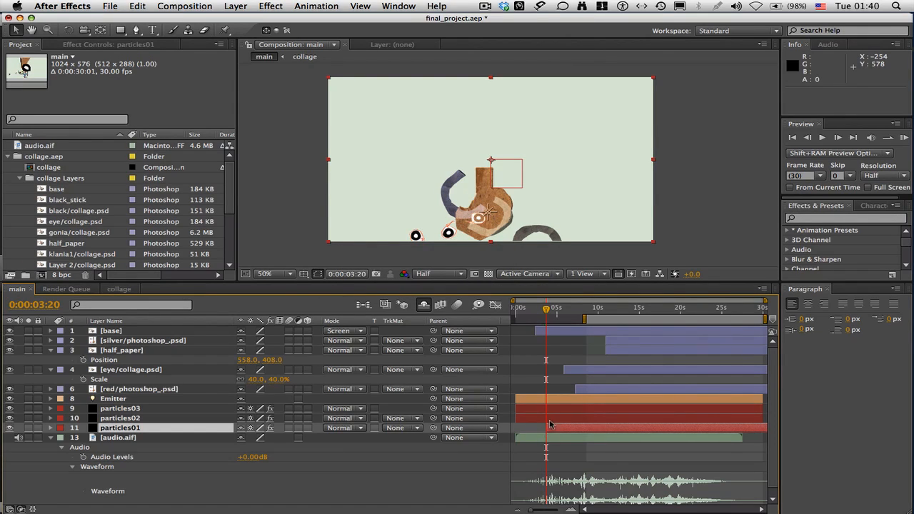
Go to time 0:00:01:09 and move the particles02 layer so that it starts there.
{"action": "left_click", "coordinate": [550, 420]}
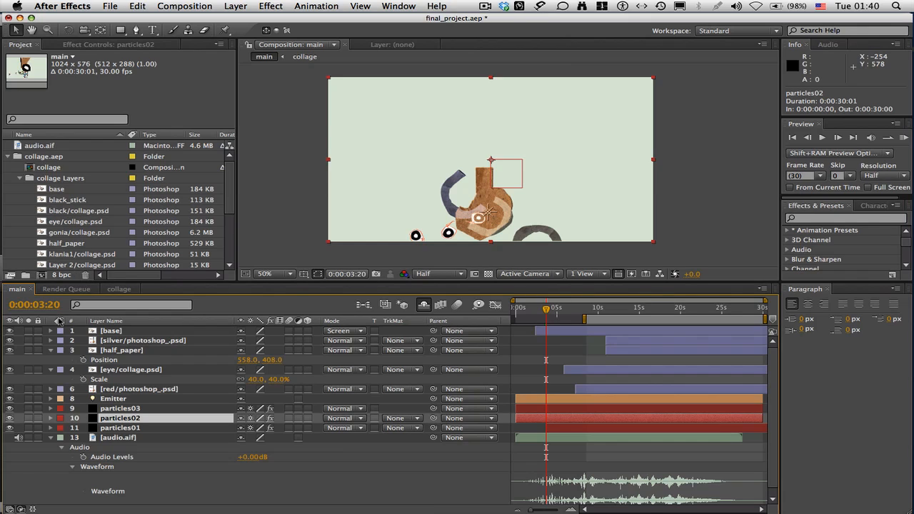
{"action": "left_click", "coordinate": [54, 309]}
{"action": "left_click", "coordinate": [401, 241]}
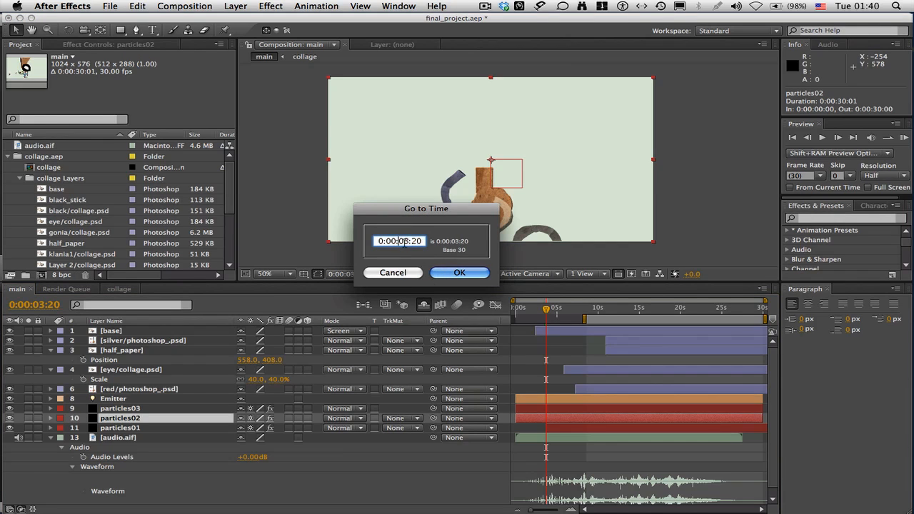
{"action": "key", "text": "BackSpace"}
{"action": "type", "text": "1:"}
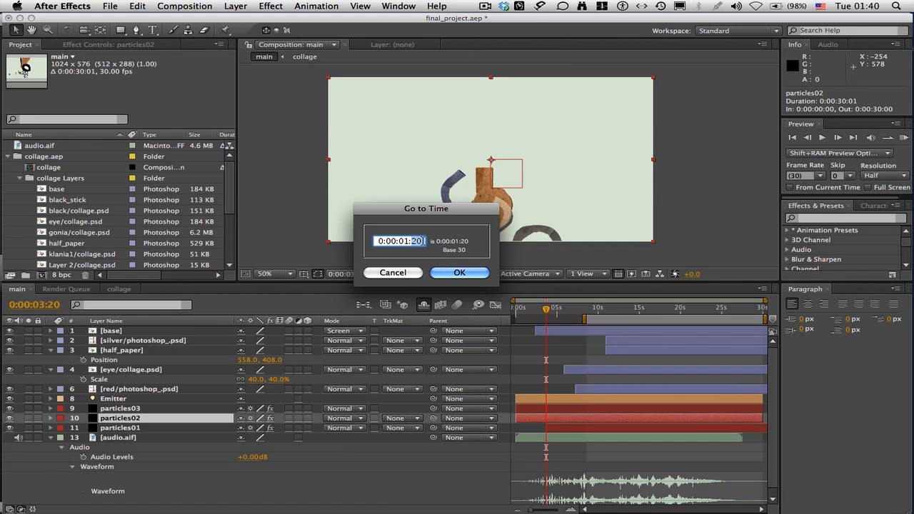
{"action": "type", "text": "09"}
{"action": "left_click", "coordinate": [463, 271]}
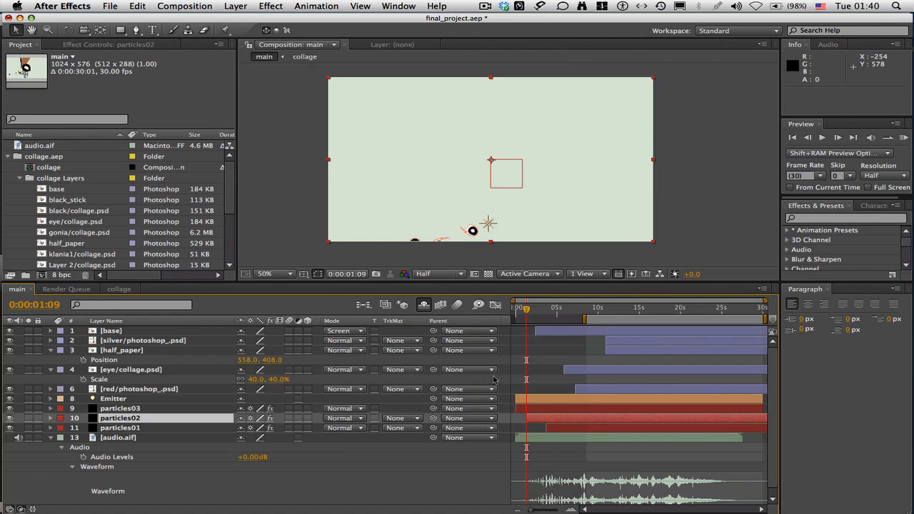
With the particles03 layer selected, go to time 0:00:19:20 and save the project.
{"action": "left_click", "coordinate": [548, 409]}
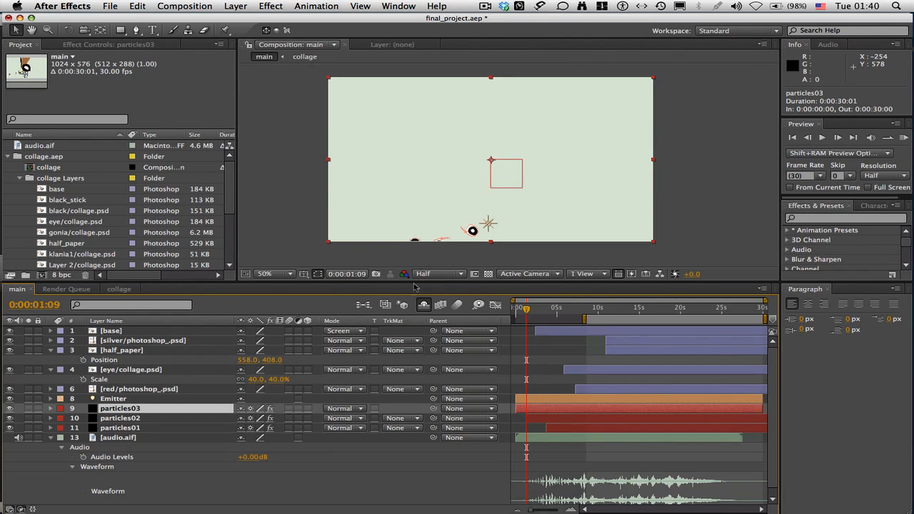
{"action": "left_click", "coordinate": [60, 305]}
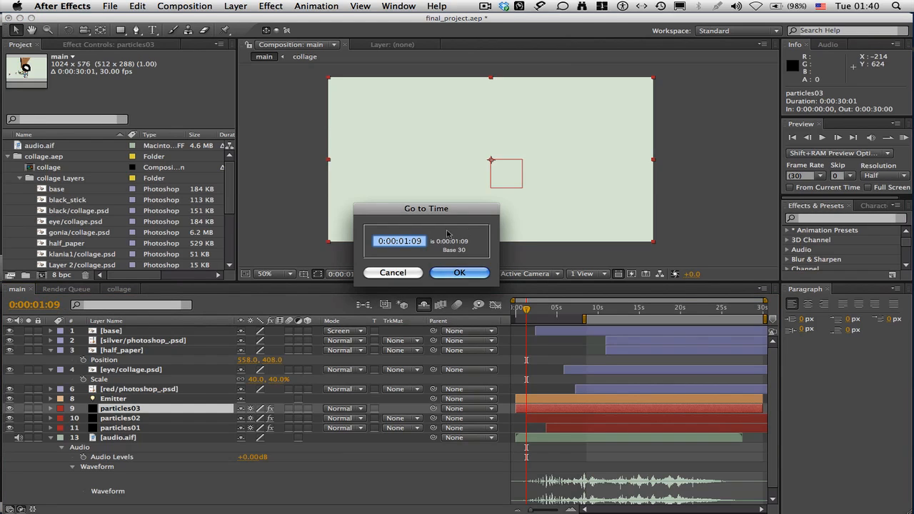
{"action": "left_click", "coordinate": [406, 241]}
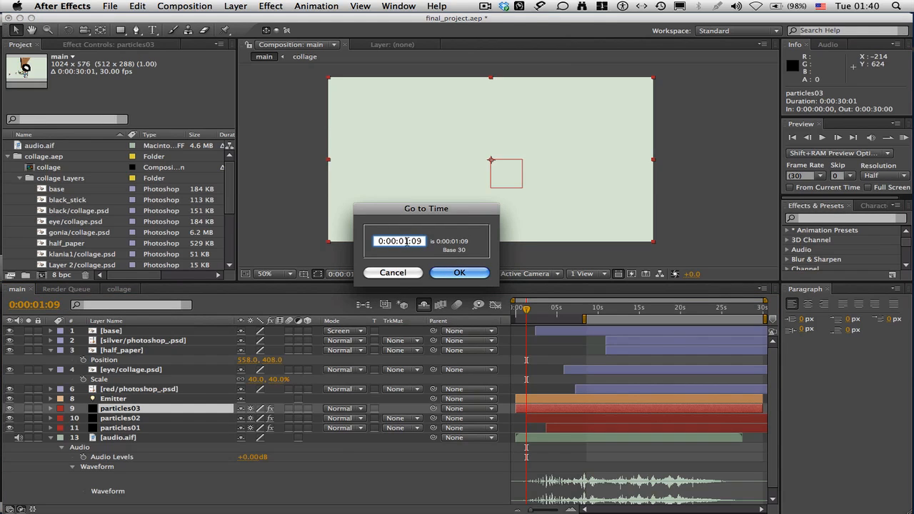
{"action": "type", "text": "19:20"}
{"action": "key", "text": "Return"}
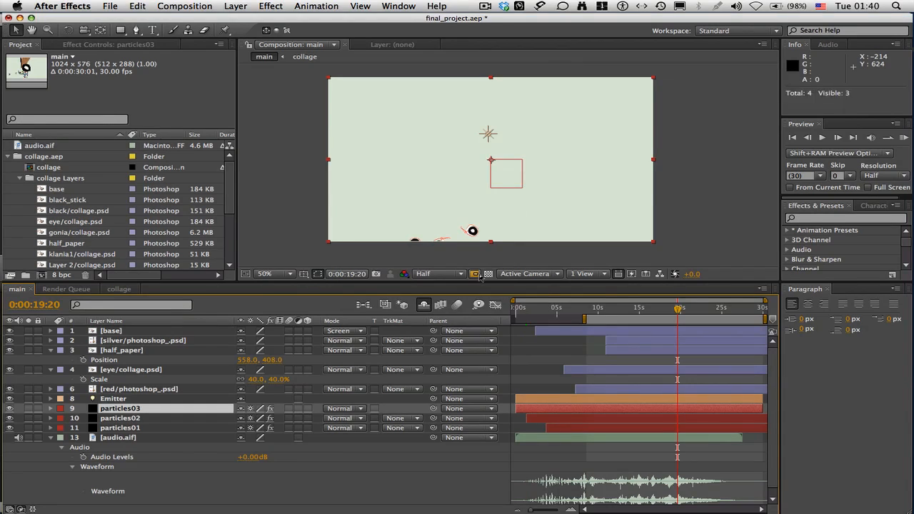
{"action": "left_click", "coordinate": [110, 7]}
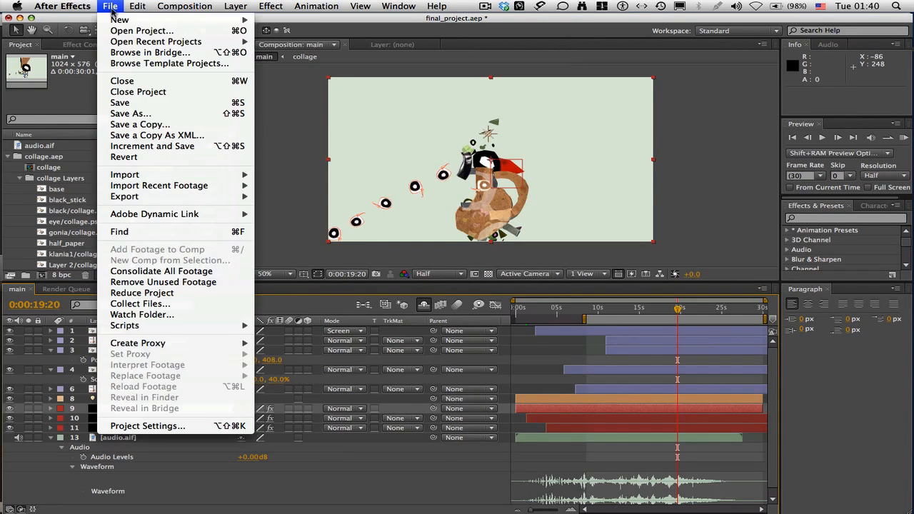
{"action": "left_click", "coordinate": [120, 103]}
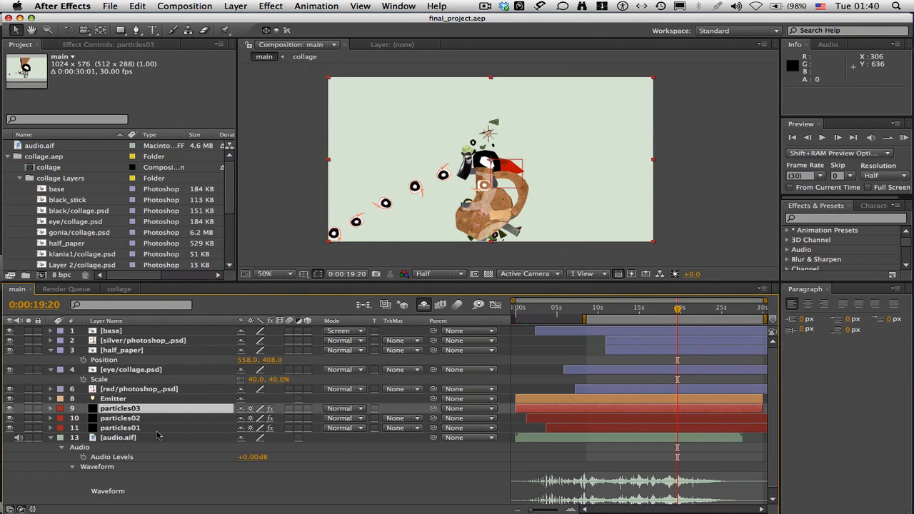
Collapse the audio layer's properties and trim the start of the particles03 layer to 0:00:19:19.
{"action": "left_click", "coordinate": [51, 437]}
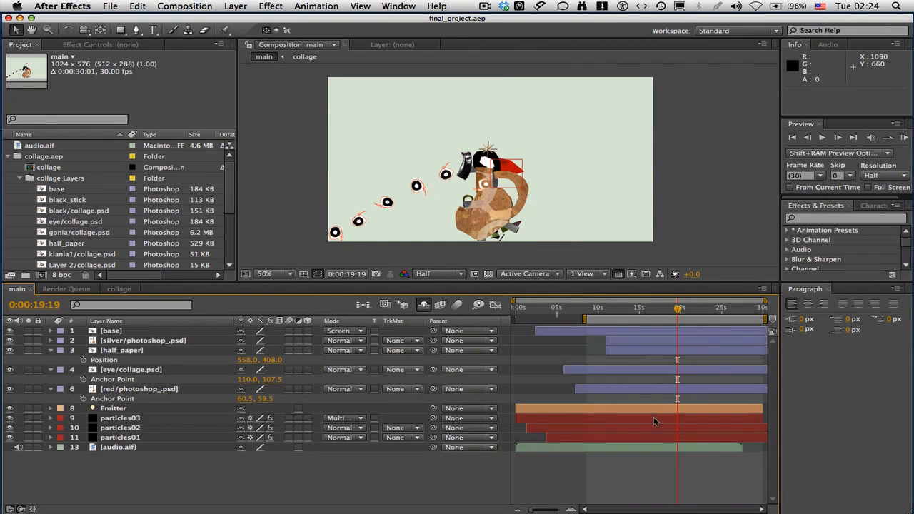
{"action": "left_click", "coordinate": [681, 422]}
{"action": "key", "text": "alt+bracketleft"}
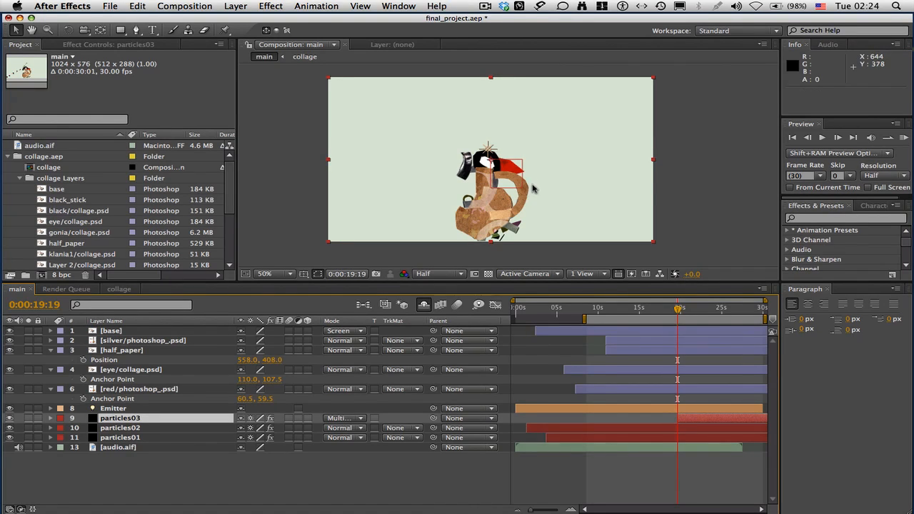
{"action": "left_click_drag", "start_coordinate": [511, 171], "coordinate": [511, 170]}
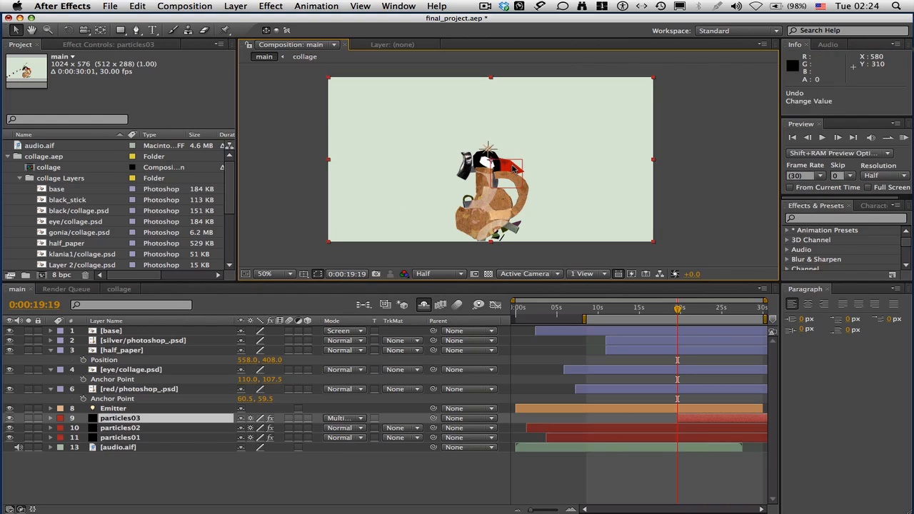
Extend the work area back to the composition's start and run a RAM preview of the whole animation.
{"action": "left_click_drag", "start_coordinate": [586, 318], "coordinate": [514, 318]}
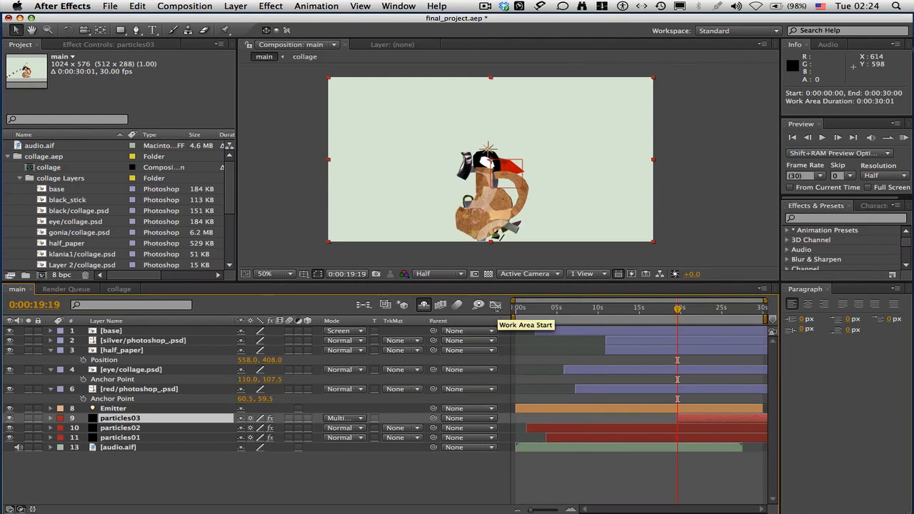
{"action": "left_click", "coordinate": [903, 138]}
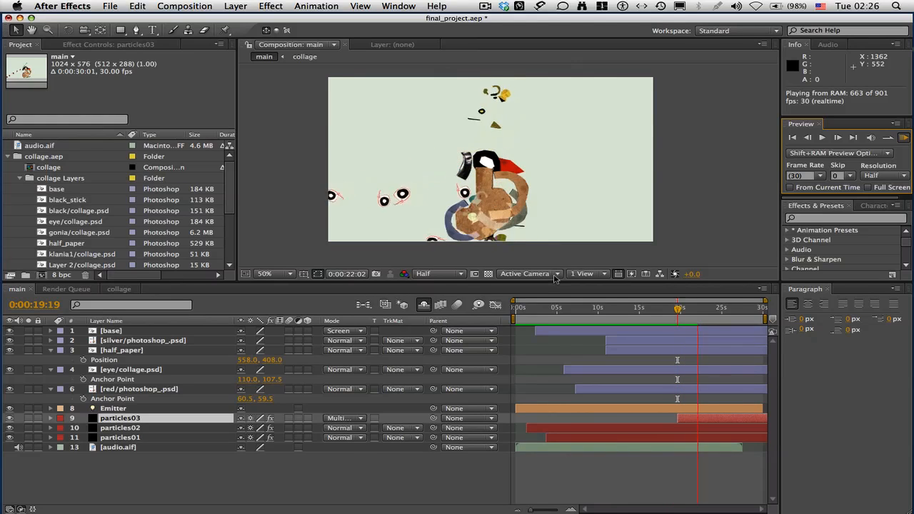
{"action": "key", "text": "space"}
Slide the particles03 layer about two seconds later, and extend its in point back to 0:00:19:19.
{"action": "left_click_drag", "start_coordinate": [678, 418], "coordinate": [702, 420]}
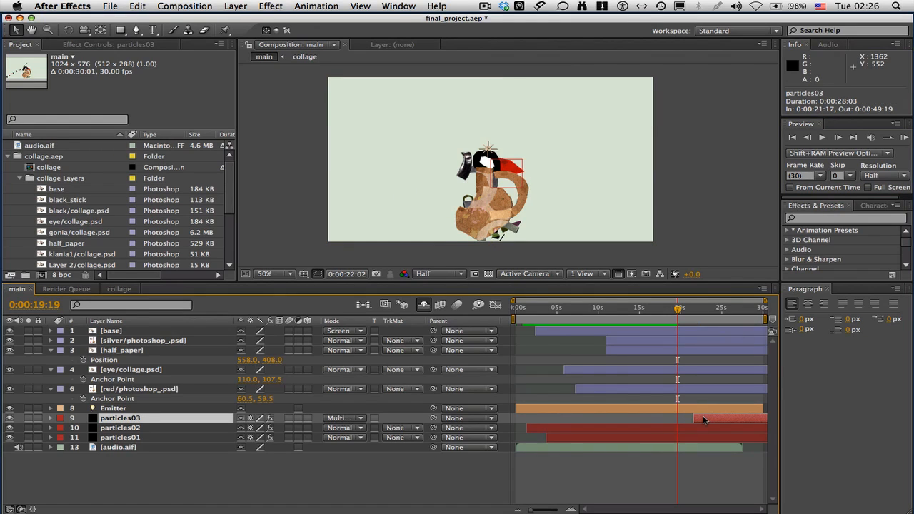
{"action": "key", "text": "alt+bracketleft"}
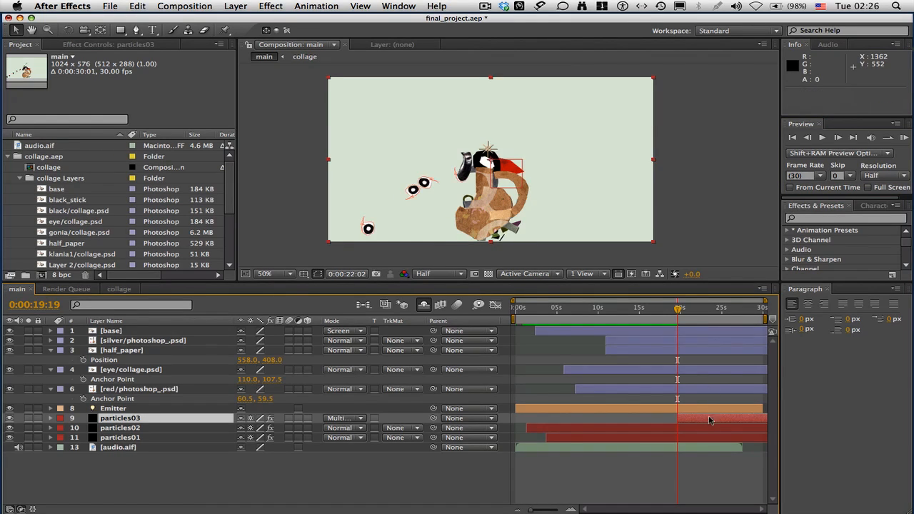
Set the work area to start at 0:00:18:19 and RAM-preview the animation from there.
{"action": "left_click", "coordinate": [669, 309]}
{"action": "key", "text": "b"}
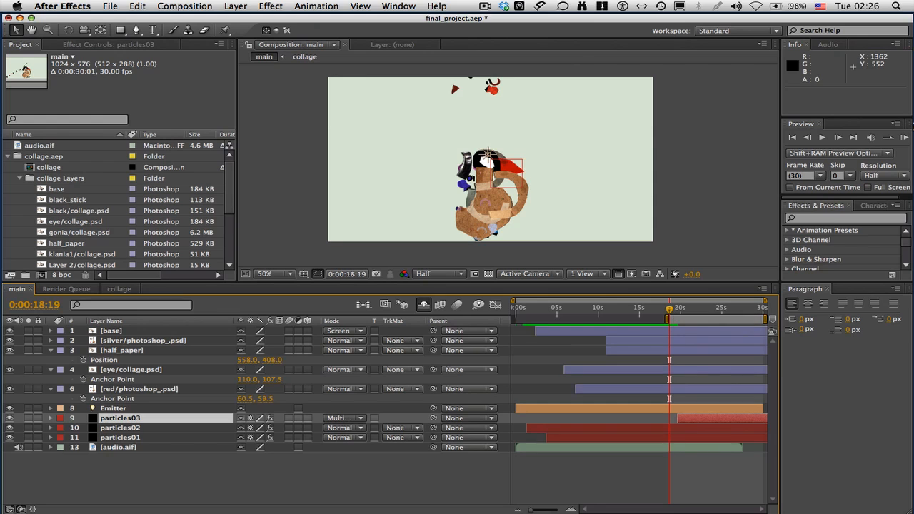
{"action": "left_click", "coordinate": [903, 137]}
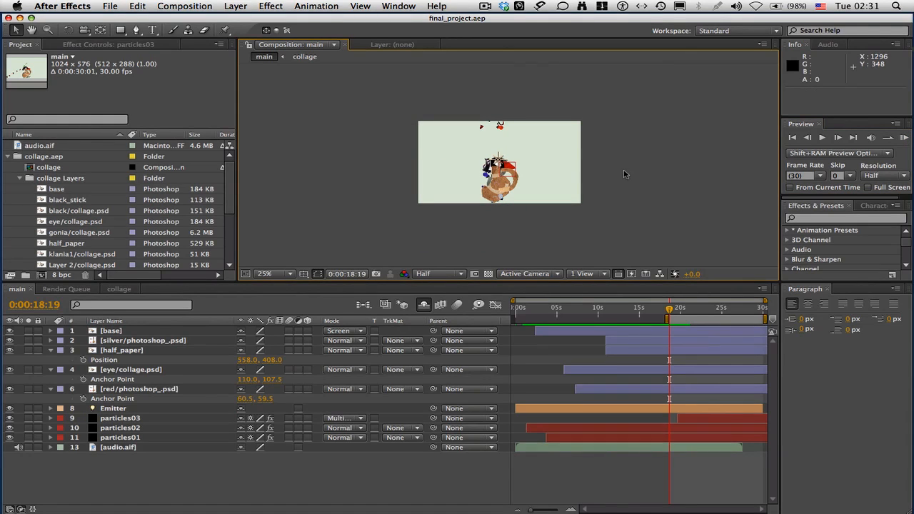
Add the expression wiggle(3,4); to the base layer's Position while the silver/photoshop_.psd layer is soloed, and turn the solo off.
{"action": "left_click", "coordinate": [621, 175]}
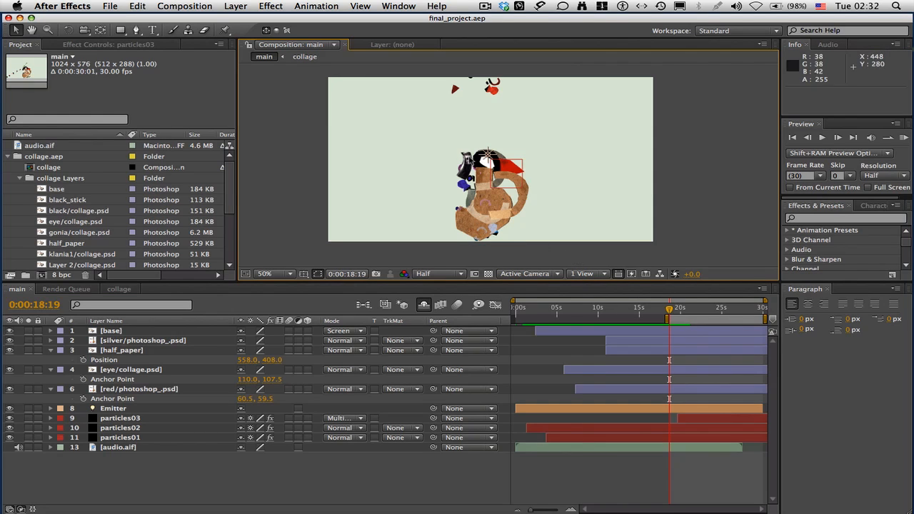
{"action": "left_click", "coordinate": [469, 176]}
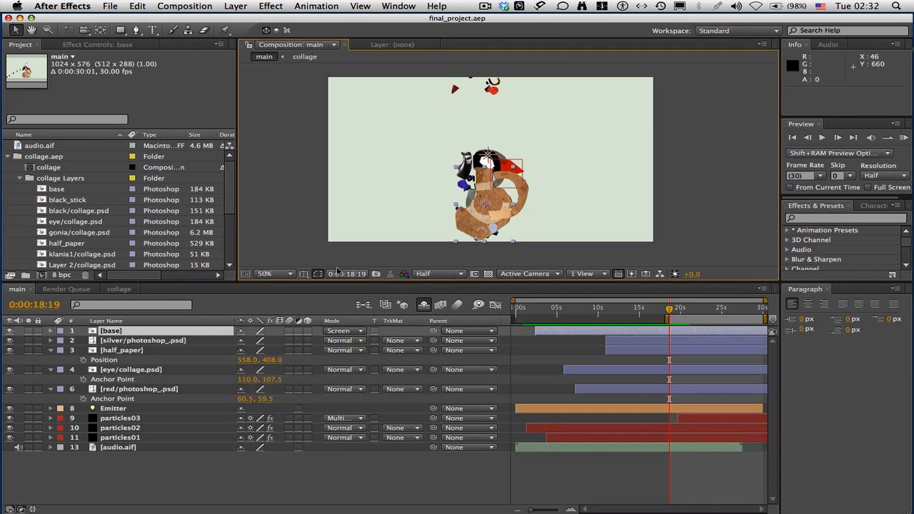
{"action": "left_click", "coordinate": [29, 340]}
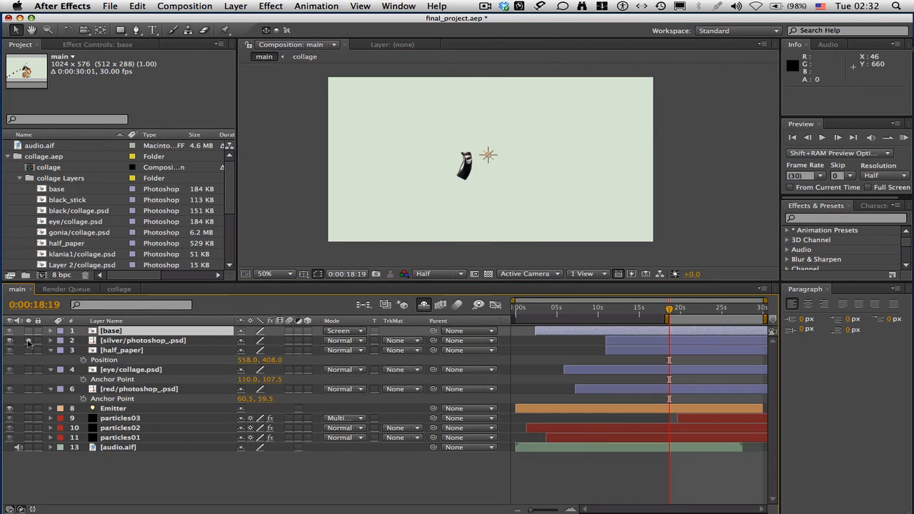
{"action": "key", "text": "p"}
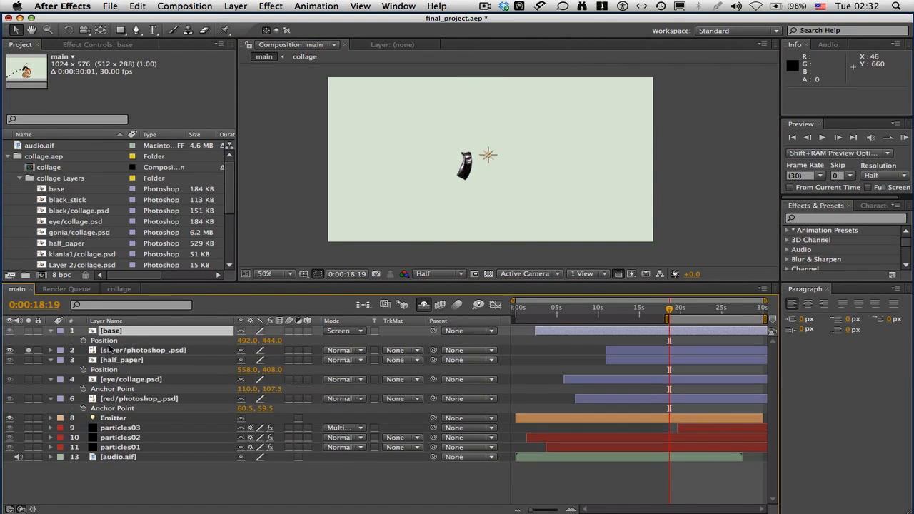
{"action": "left_click", "coordinate": [83, 341], "text": "alt"}
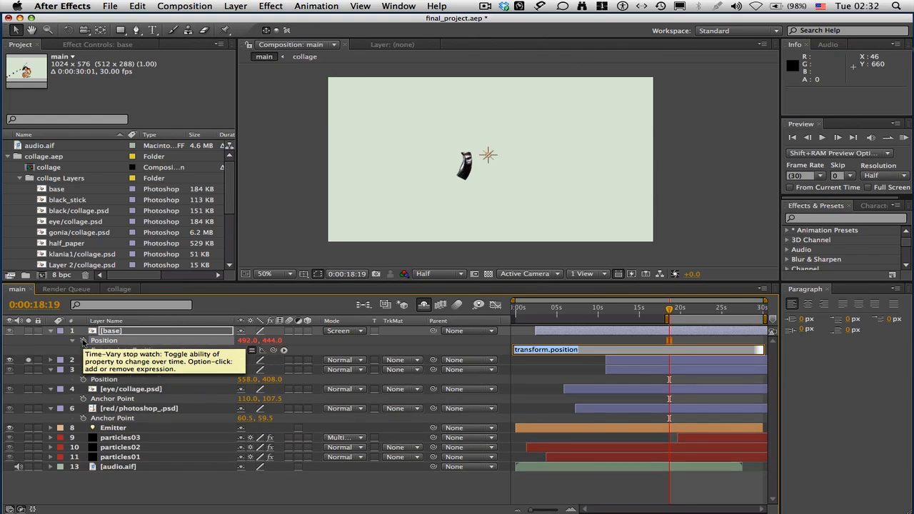
{"action": "type", "text": "wiggle(3,4"}
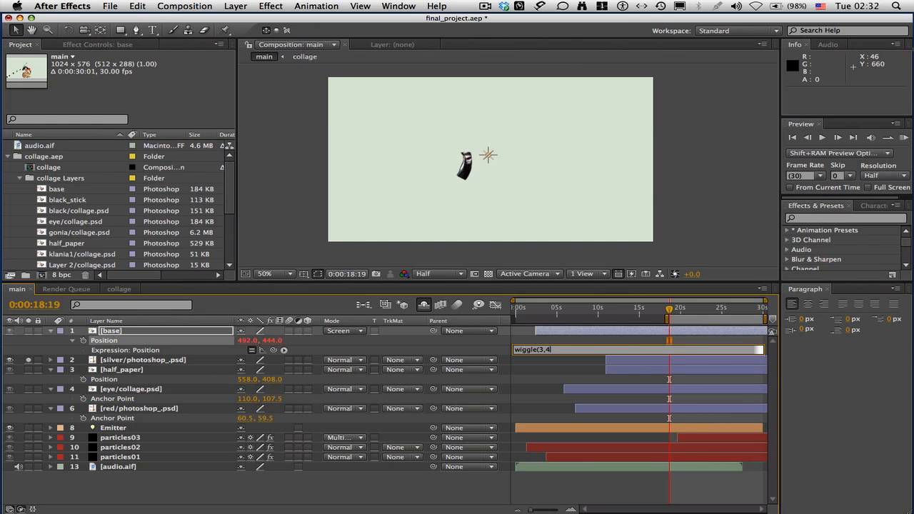
{"action": "type", "text": ");"}
{"action": "left_click_drag", "start_coordinate": [556, 350], "coordinate": [491, 345]}
{"action": "left_click", "coordinate": [29, 360]}
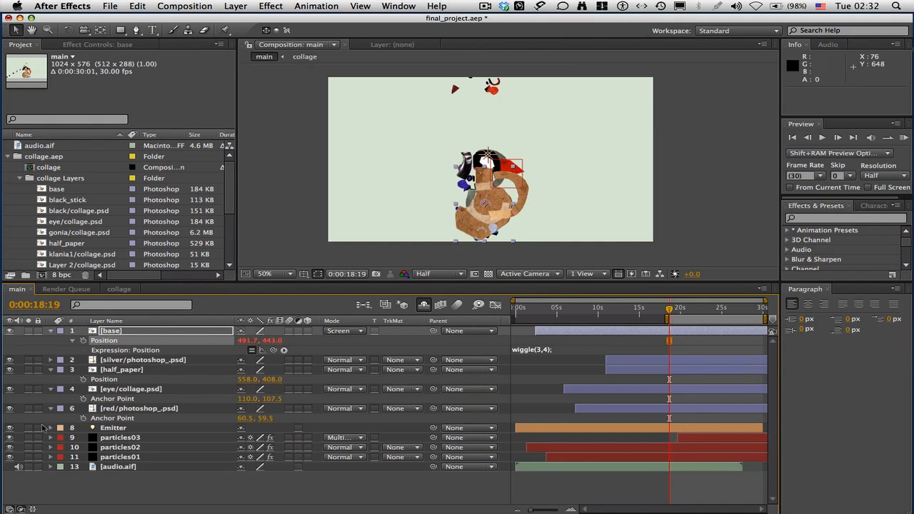
Solo the red/photoshop_.psd layer, add the expression wiggle(2,3); to its Position, and turn the solo off.
{"action": "left_click", "coordinate": [29, 409]}
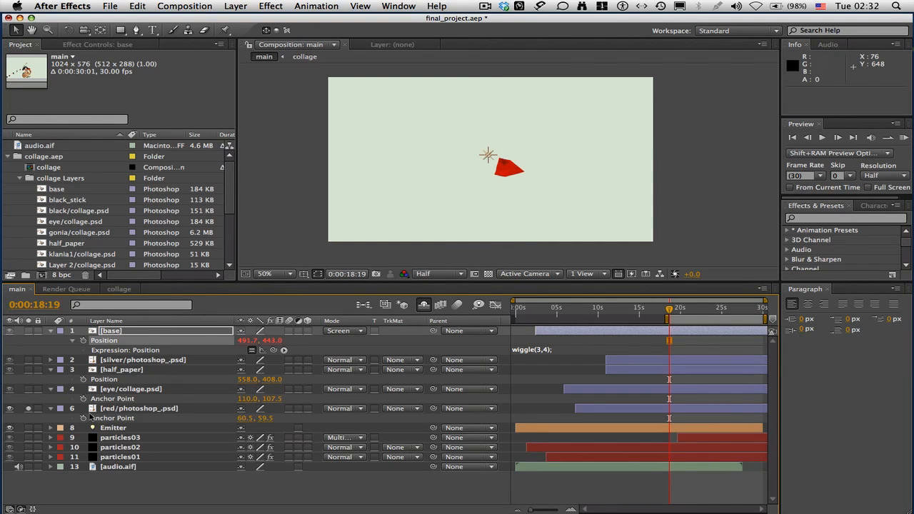
{"action": "key", "text": "p"}
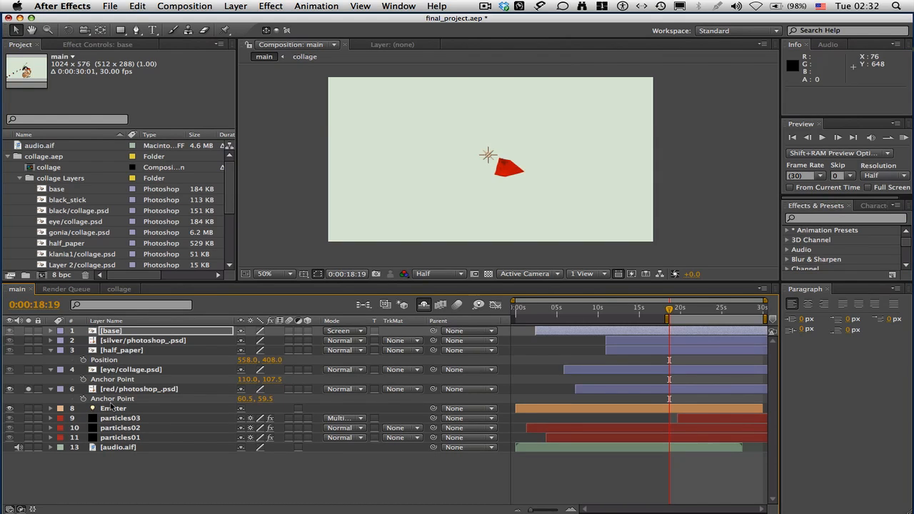
{"action": "left_click", "coordinate": [66, 392]}
{"action": "key", "text": "p"}
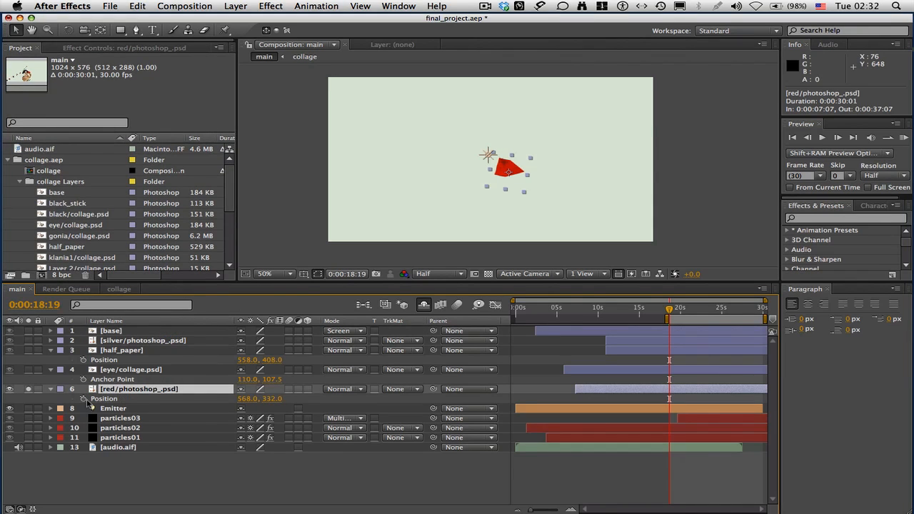
{"action": "left_click", "coordinate": [83, 398], "text": "alt"}
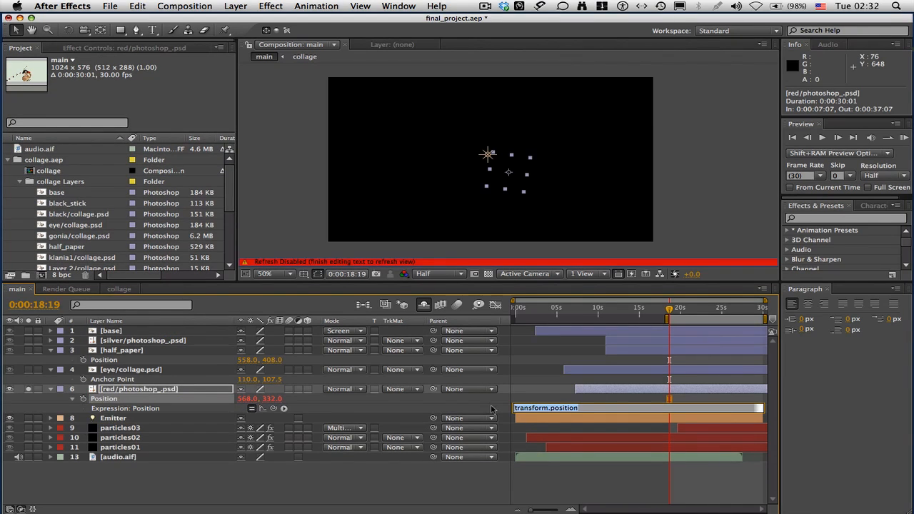
{"action": "type", "text": "wiggle(3,4)"}
{"action": "key", "text": "BackSpace"}
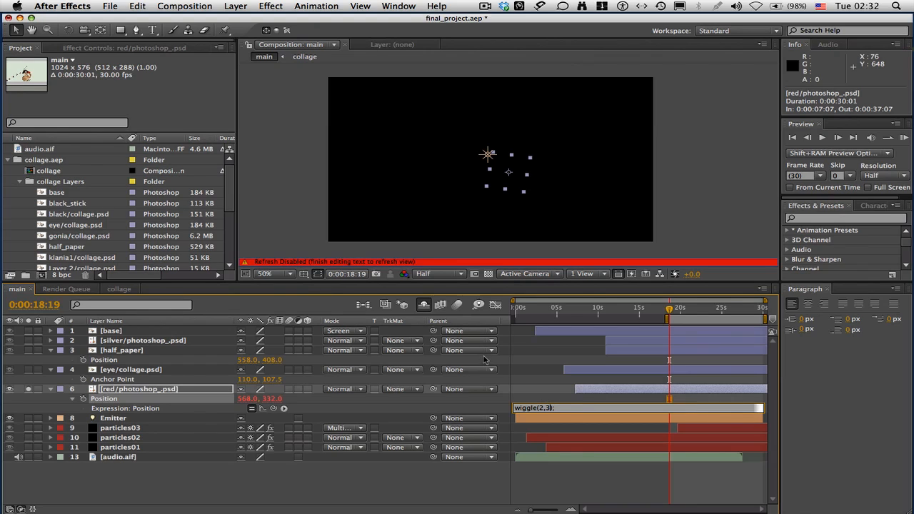
{"action": "key", "text": "Return"}
{"action": "left_click", "coordinate": [646, 260]}
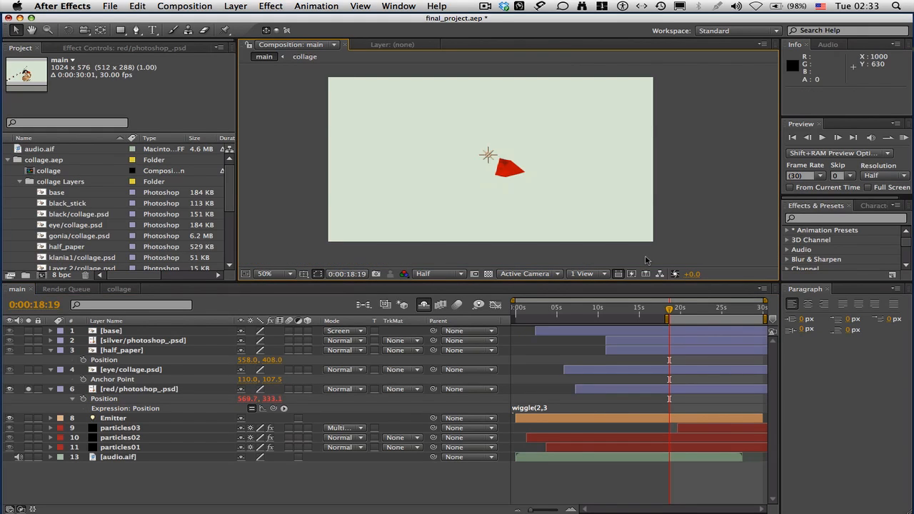
{"action": "left_click", "coordinate": [28, 388]}
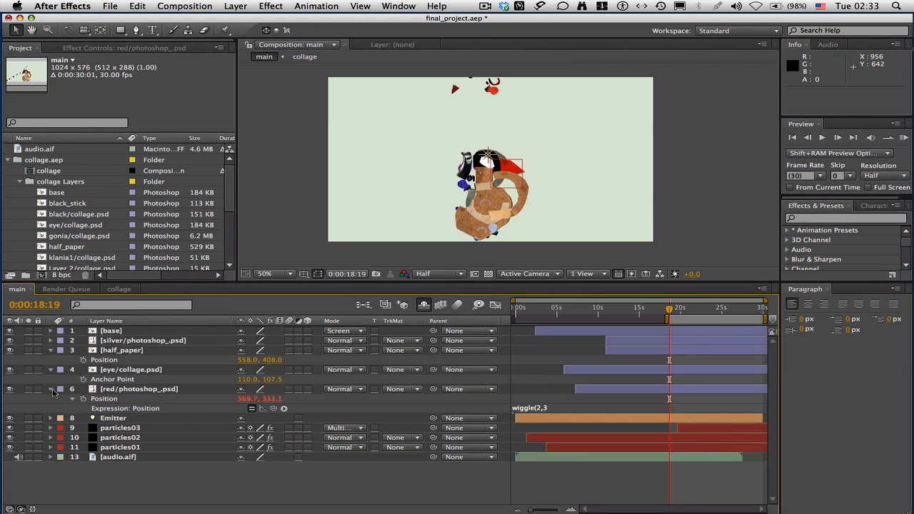
Collapse the open properties of the red/photoshop_.psd, eye/collage.psd and half_paper layers.
{"action": "left_click", "coordinate": [52, 389]}
{"action": "left_click", "coordinate": [51, 370]}
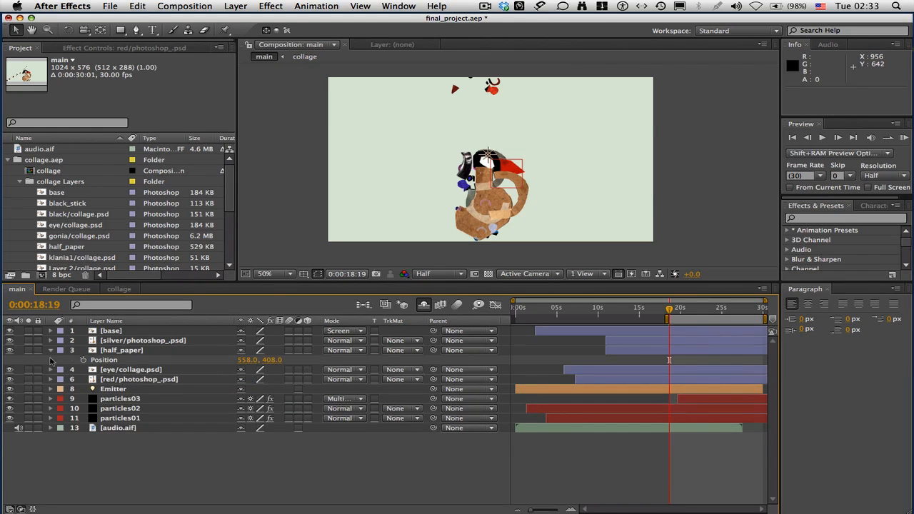
{"action": "left_click", "coordinate": [51, 351]}
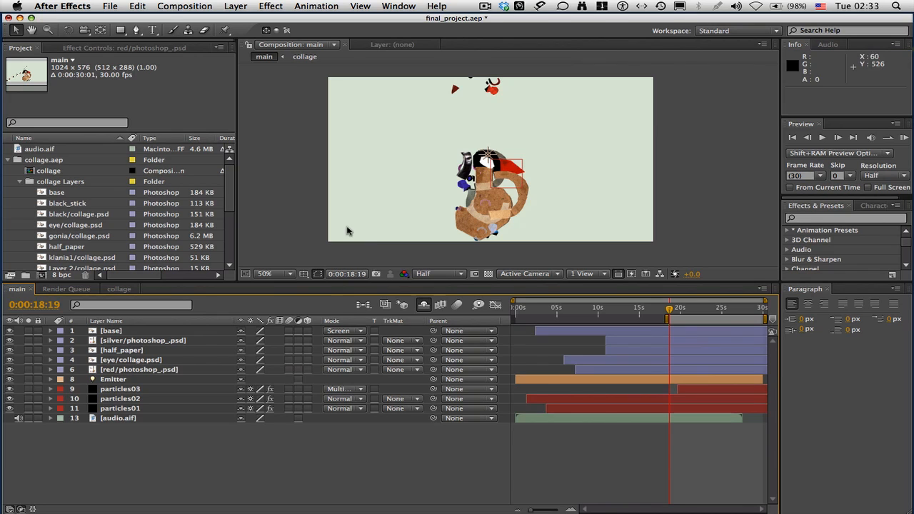
Move the Emitter light up to just above the character's eye and expand its properties to show the Position expression.
{"action": "left_click", "coordinate": [485, 160]}
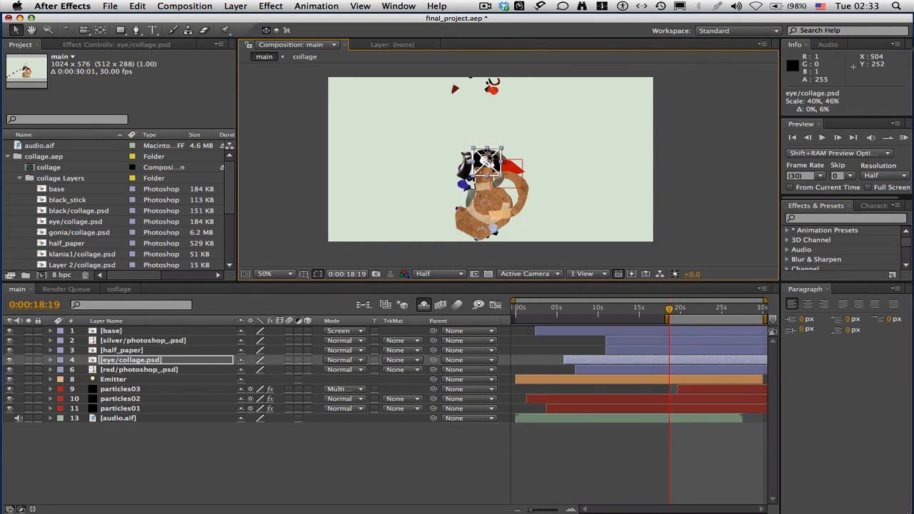
{"action": "left_click_drag", "start_coordinate": [487, 162], "coordinate": [487, 151]}
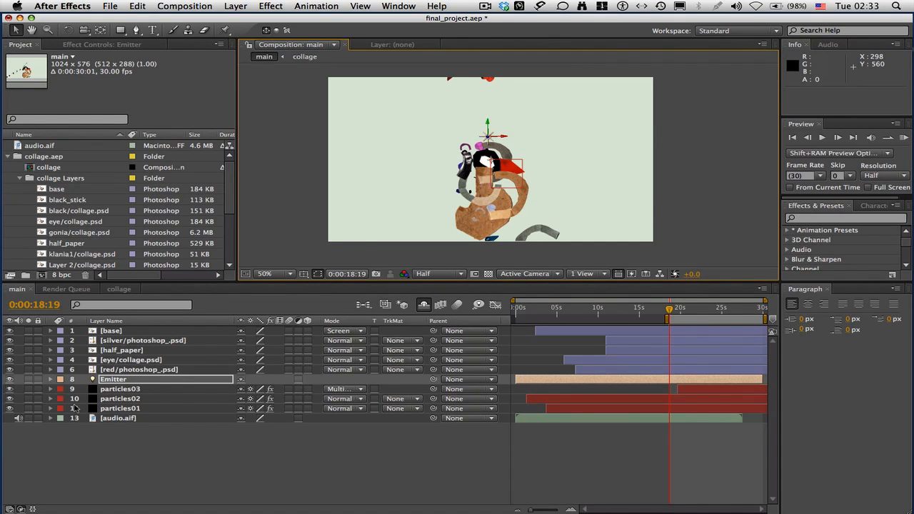
{"action": "left_click", "coordinate": [50, 379]}
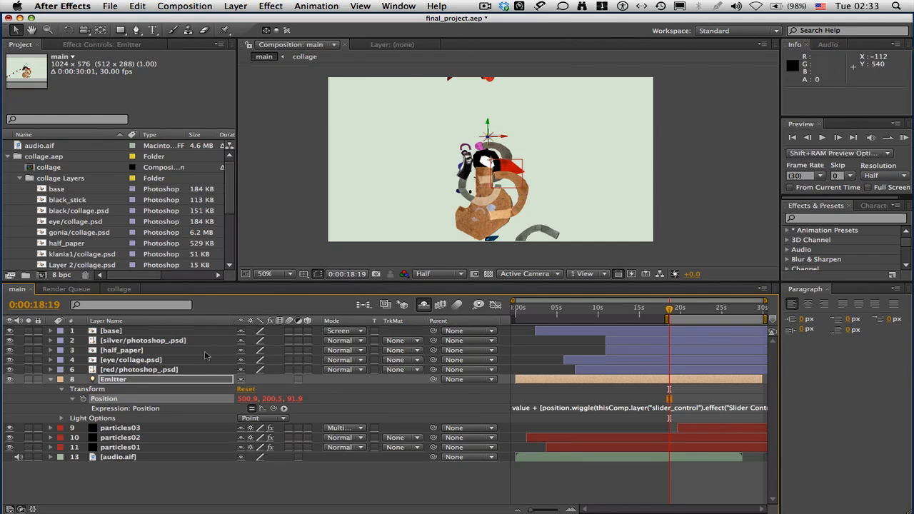
Solo the eye/collage.psd layer, link its Position to the Emitter's Position with an expression, and check the motion up to 0:00:20:24.
{"action": "left_click", "coordinate": [27, 361]}
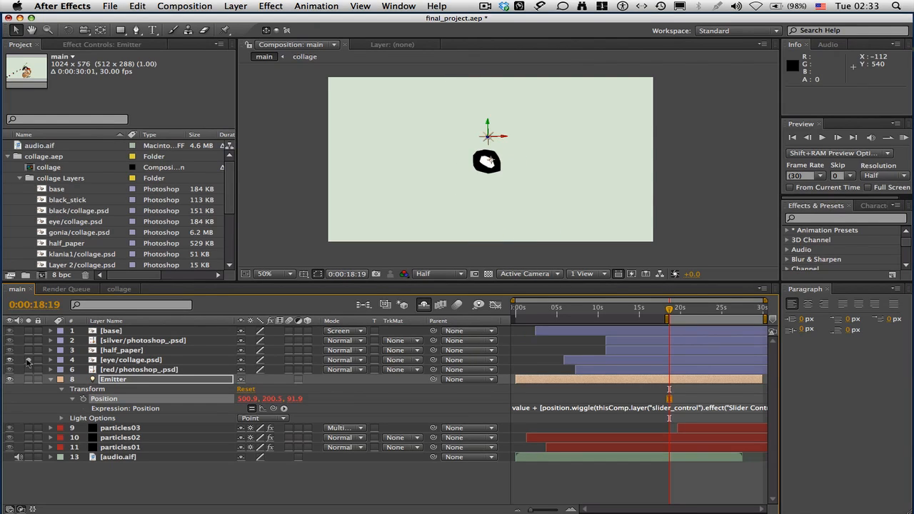
{"action": "left_click", "coordinate": [129, 361]}
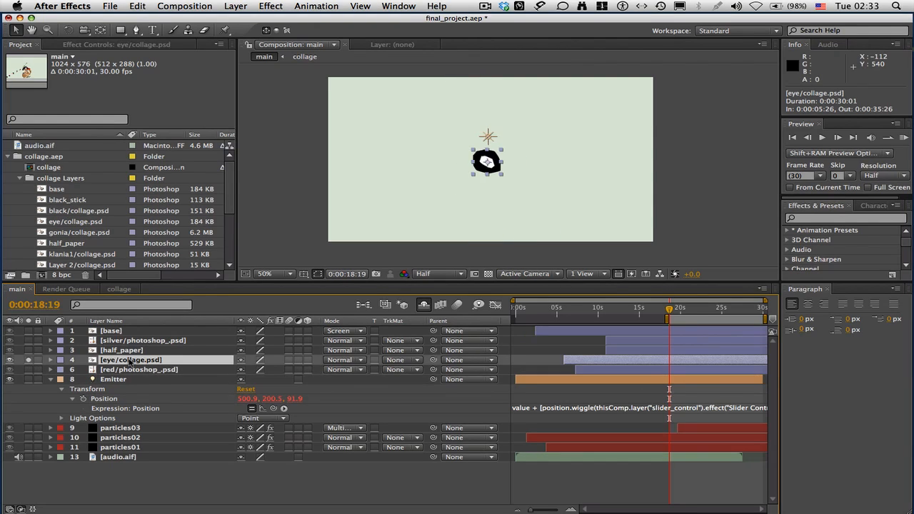
{"action": "key", "text": "p"}
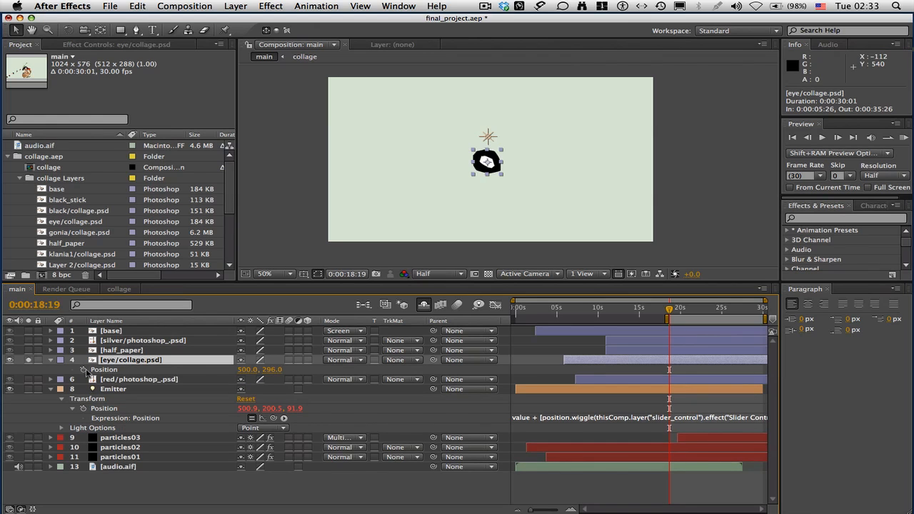
{"action": "left_click", "coordinate": [83, 369], "text": "alt"}
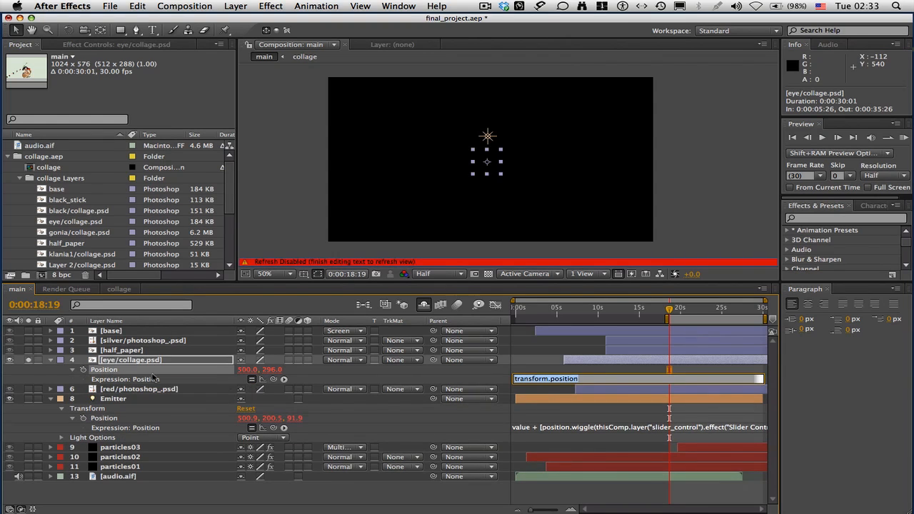
{"action": "left_click_drag", "start_coordinate": [273, 379], "coordinate": [124, 419]}
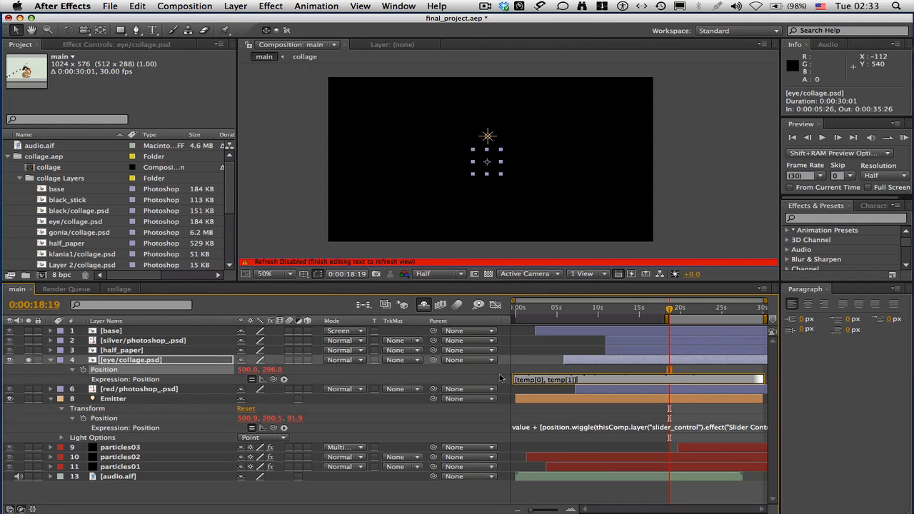
{"action": "left_click", "coordinate": [735, 214]}
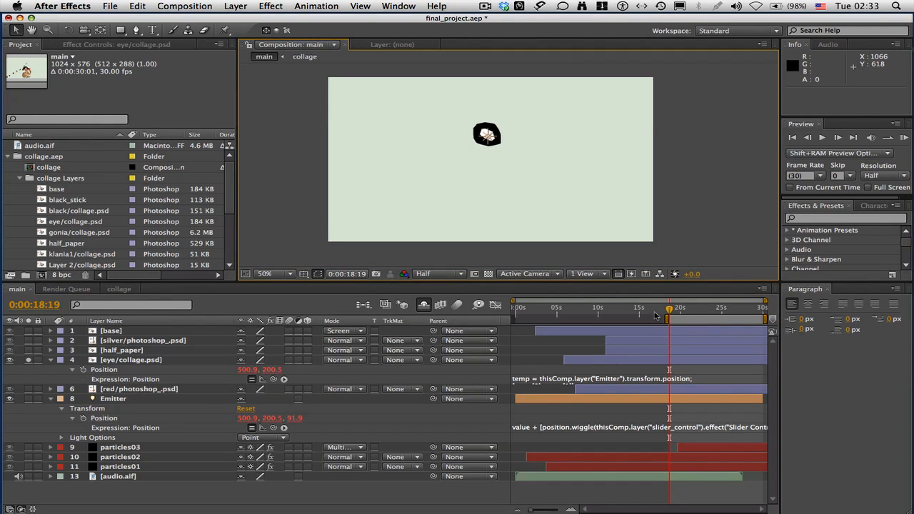
{"action": "left_click_drag", "start_coordinate": [670, 308], "coordinate": [686, 312]}
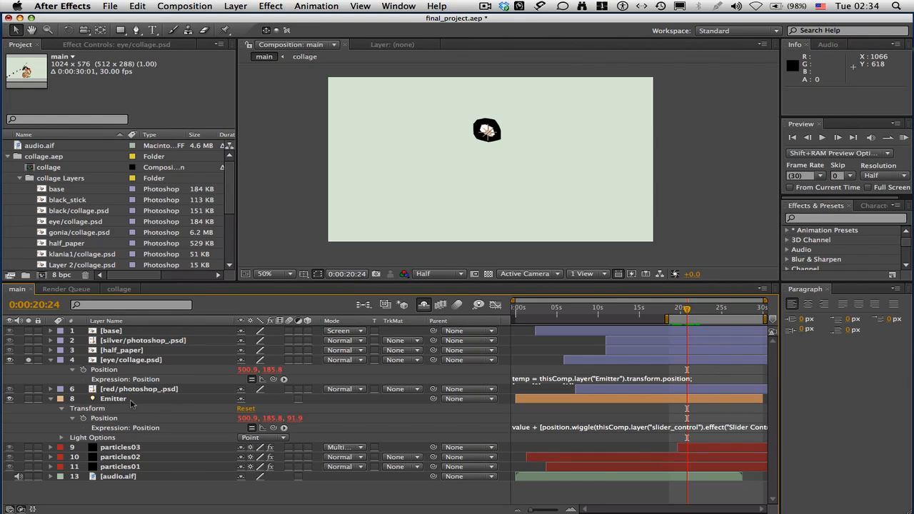
Collapse eye/collage.psd and turn off its solo, solo the half_paper layer instead, and show its Position property.
{"action": "left_click", "coordinate": [50, 360]}
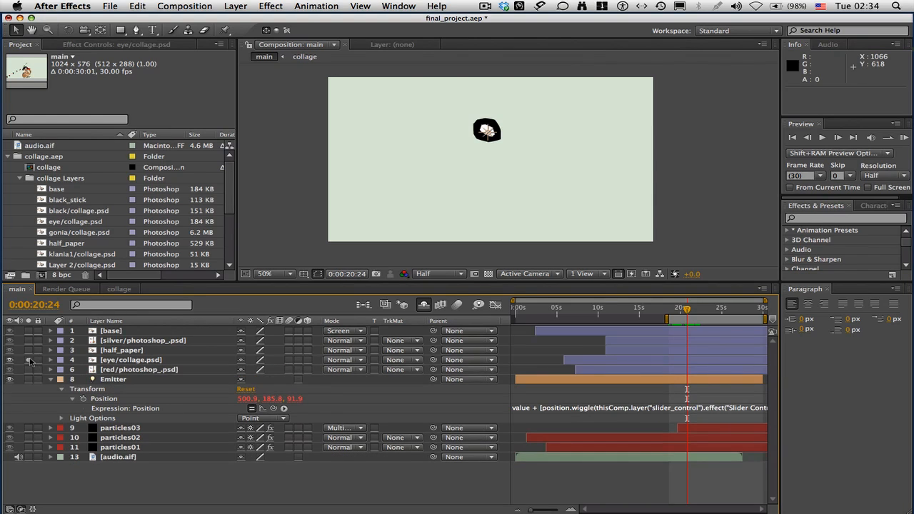
{"action": "left_click", "coordinate": [28, 361]}
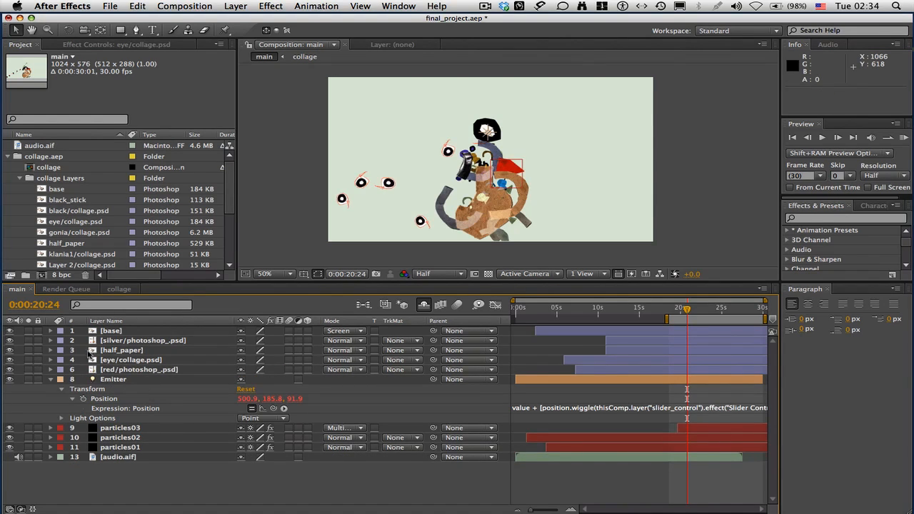
{"action": "left_click", "coordinate": [28, 351]}
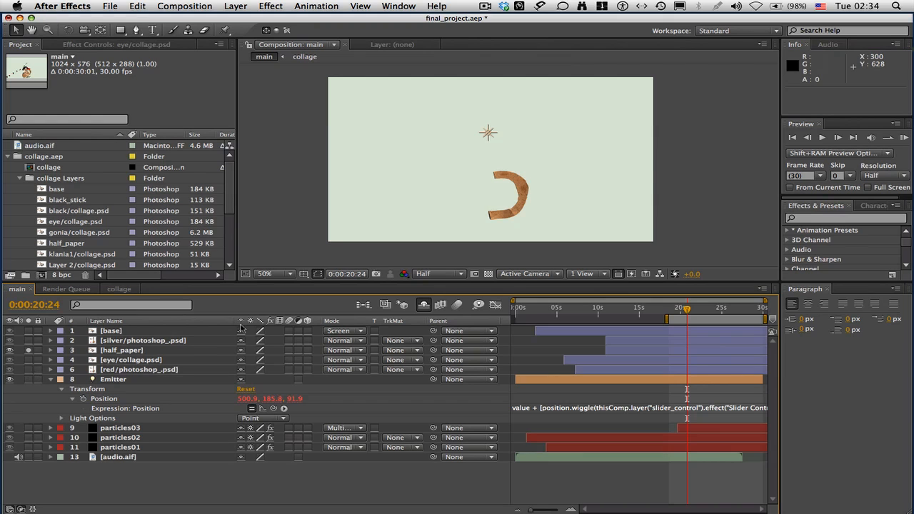
{"action": "left_click", "coordinate": [519, 206]}
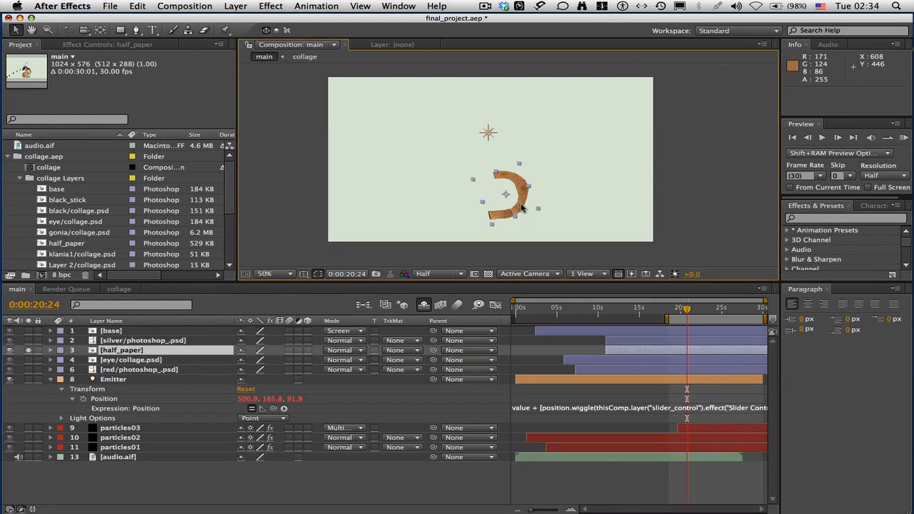
{"action": "key", "text": "p"}
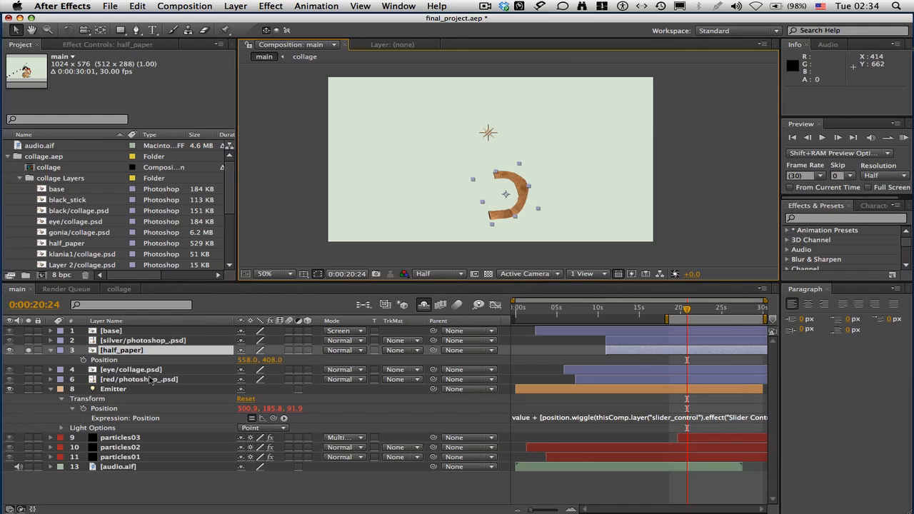
Add a half_paper Position expression that follows the Emitter's Position with a delay, using valueAtTime(time-1.5).
{"action": "left_click", "coordinate": [83, 359], "text": "alt"}
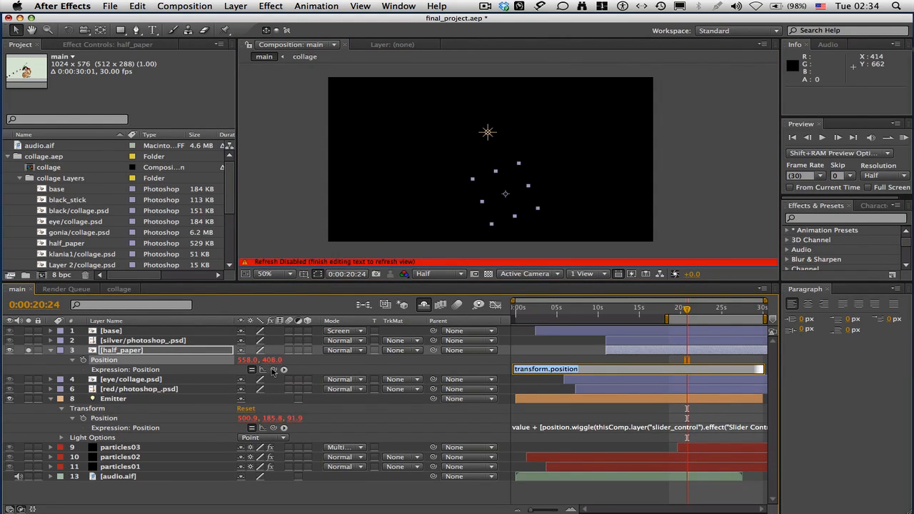
{"action": "left_click_drag", "start_coordinate": [272, 369], "coordinate": [120, 419]}
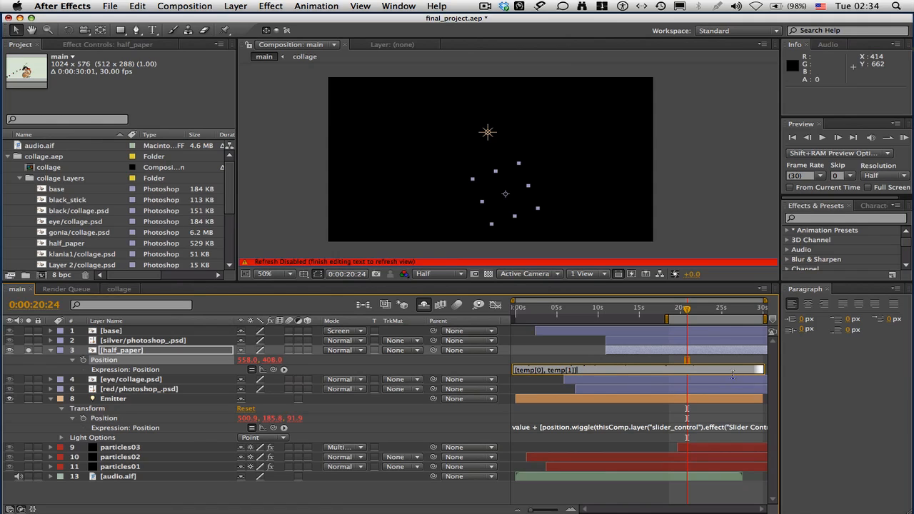
{"action": "left_click_drag", "start_coordinate": [761, 374], "coordinate": [761, 420]}
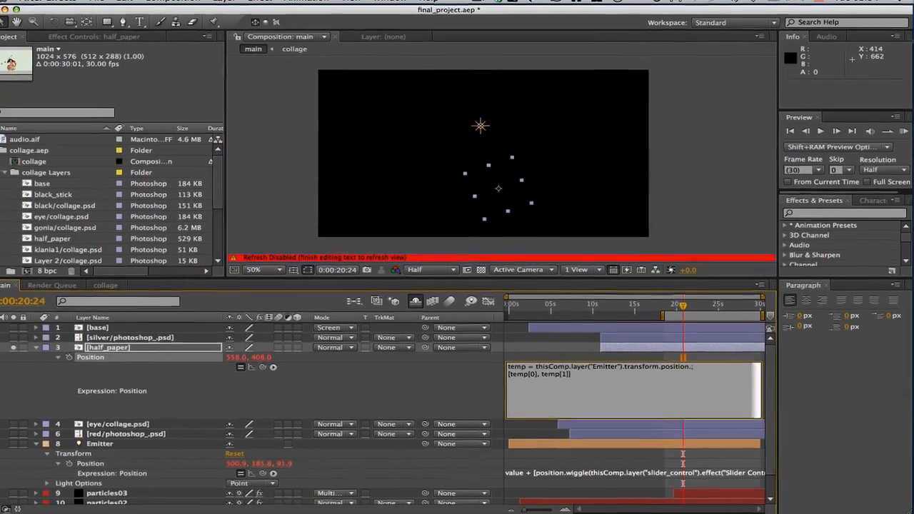
{"action": "type", "text": "V"}
{"action": "key", "text": "BackSpace"}
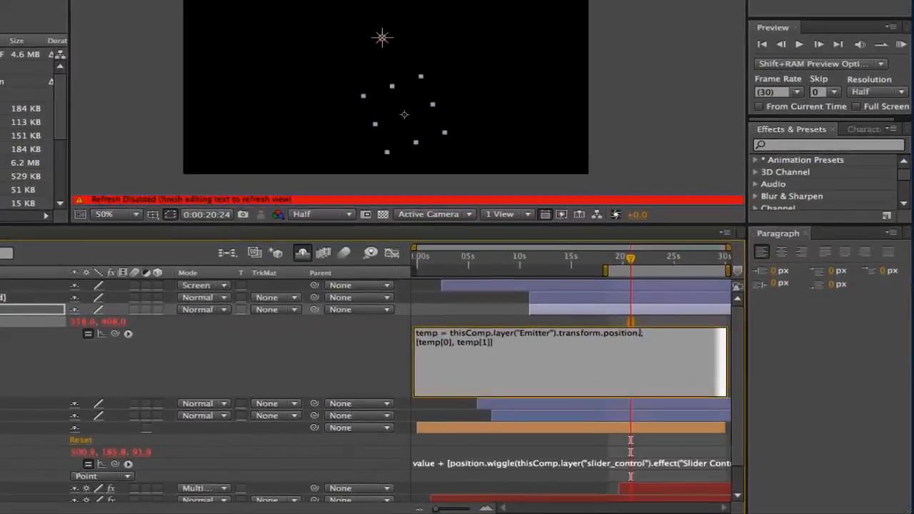
{"action": "type", "text": "valueAt"}
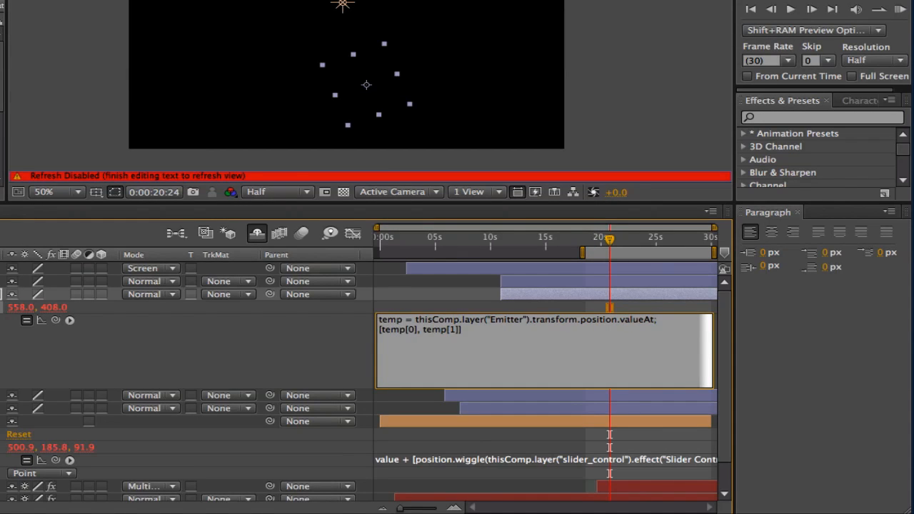
{"action": "type", "text": "Time(time-1.5"}
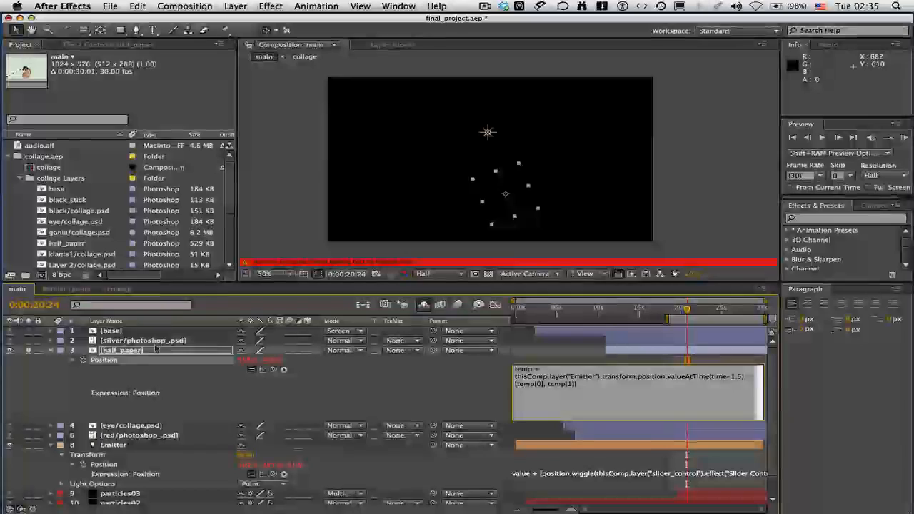
{"action": "left_click", "coordinate": [700, 221]}
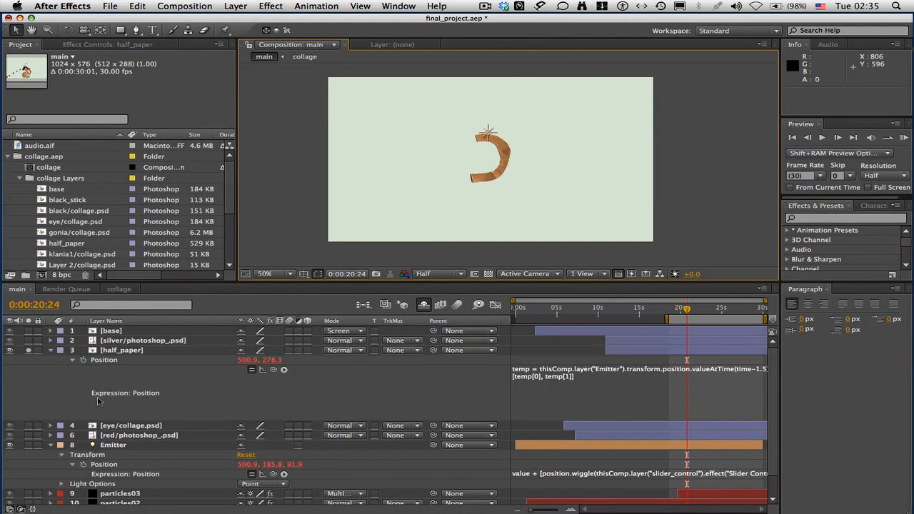
Turn off the half_paper solo, go to 0:00:20:10, and RAM-preview the delayed motion with all layers.
{"action": "left_click", "coordinate": [28, 350]}
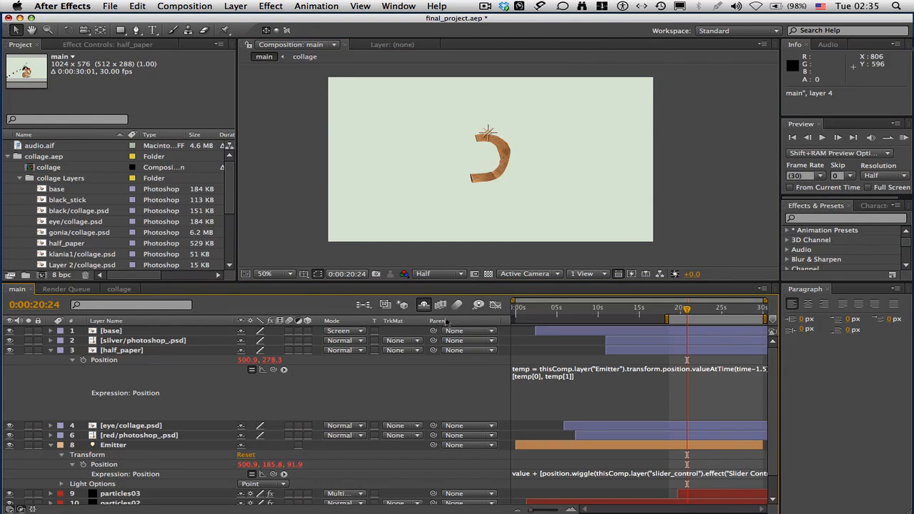
{"action": "mouse_move", "coordinate": [687, 309]}
{"action": "left_mouse_down"}
{"action": "mouse_move", "coordinate": [733, 311]}
{"action": "mouse_move", "coordinate": [682, 311]}
{"action": "left_mouse_up"}
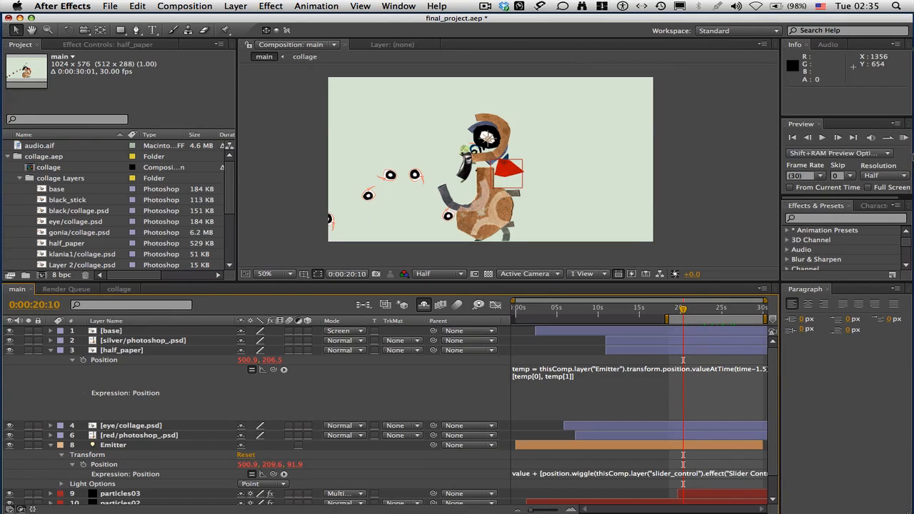
{"action": "left_click", "coordinate": [903, 138]}
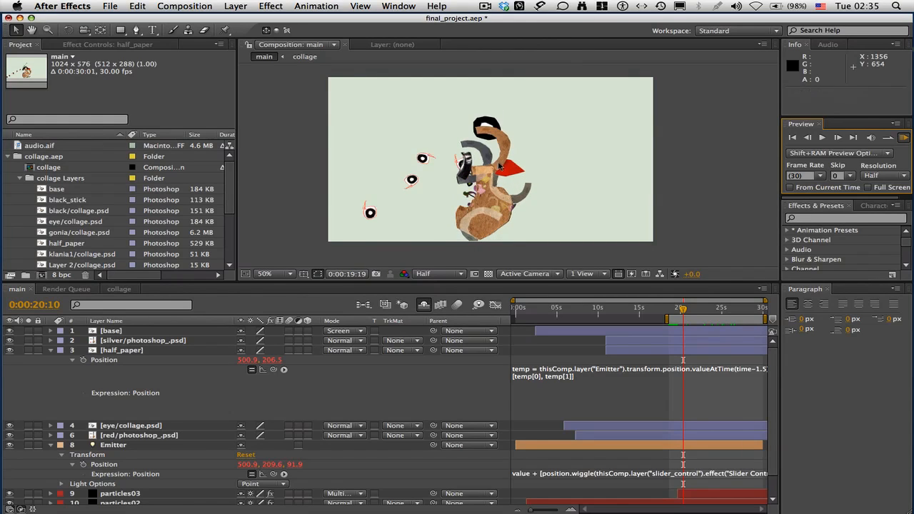
{"action": "key", "text": "space"}
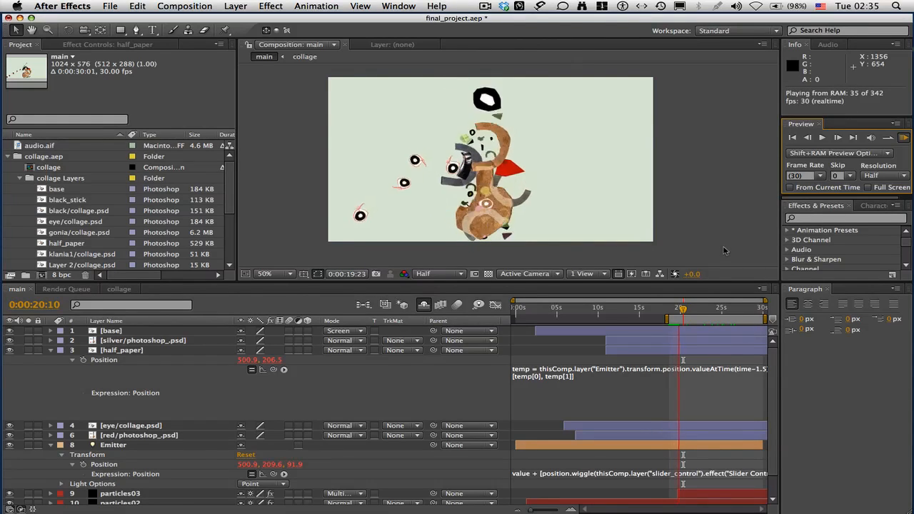
{"action": "key", "text": "space"}
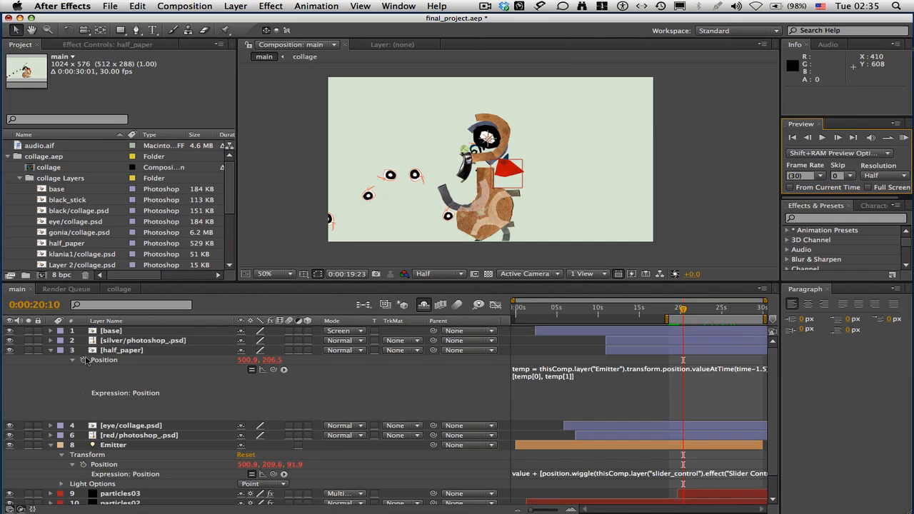
Preview the half_paper and eye/collage.psd layers in solo, turn the solos off, and RAM-preview the whole composition.
{"action": "left_click", "coordinate": [28, 351]}
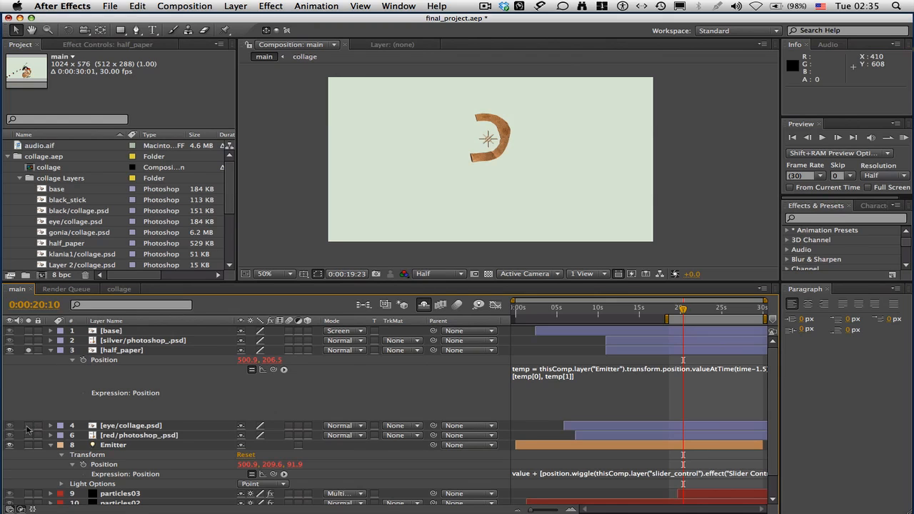
{"action": "left_click", "coordinate": [904, 137]}
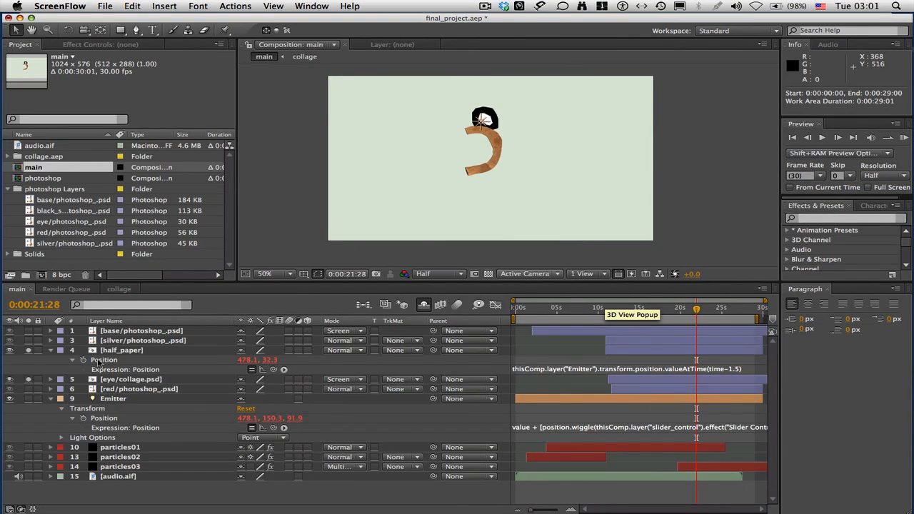
{"action": "left_click", "coordinate": [29, 351]}
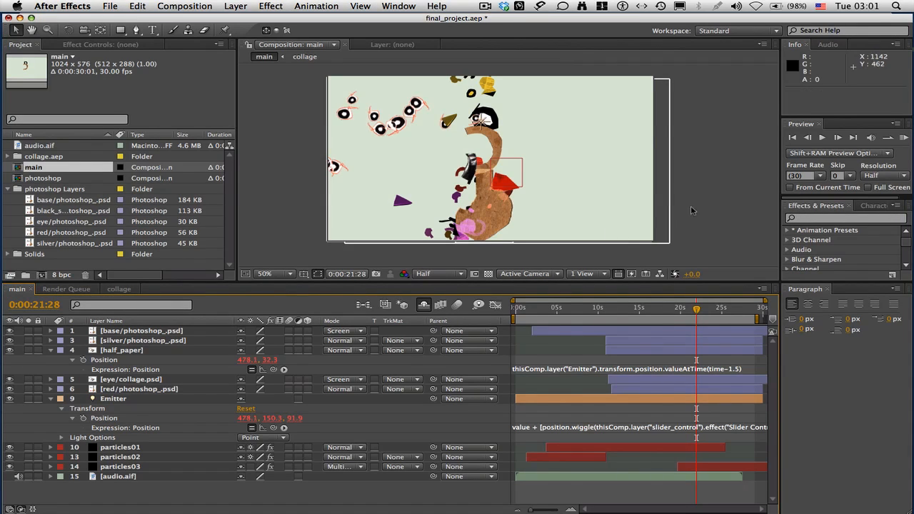
{"action": "left_click", "coordinate": [904, 138]}
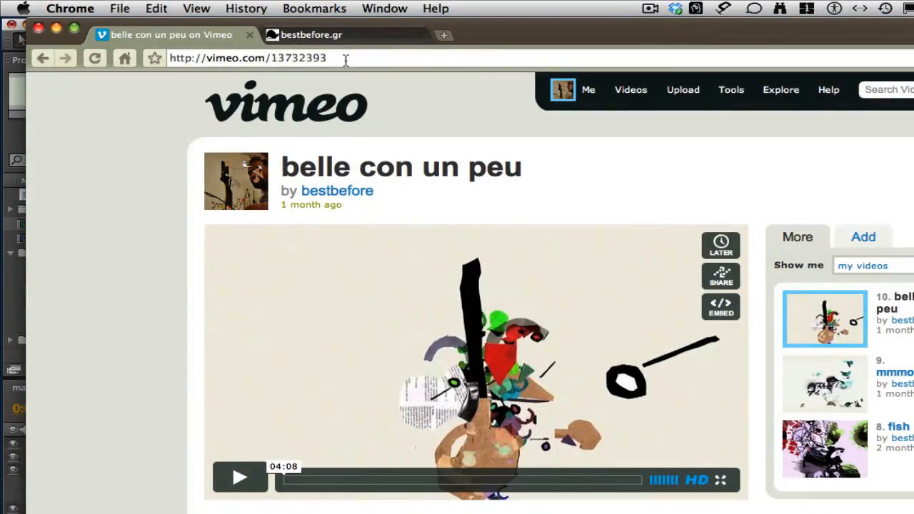
Show the address of the "belle con un peu" Vimeo page, browse the list of other videos, and return to After Effects.
{"action": "left_click", "coordinate": [345, 59]}
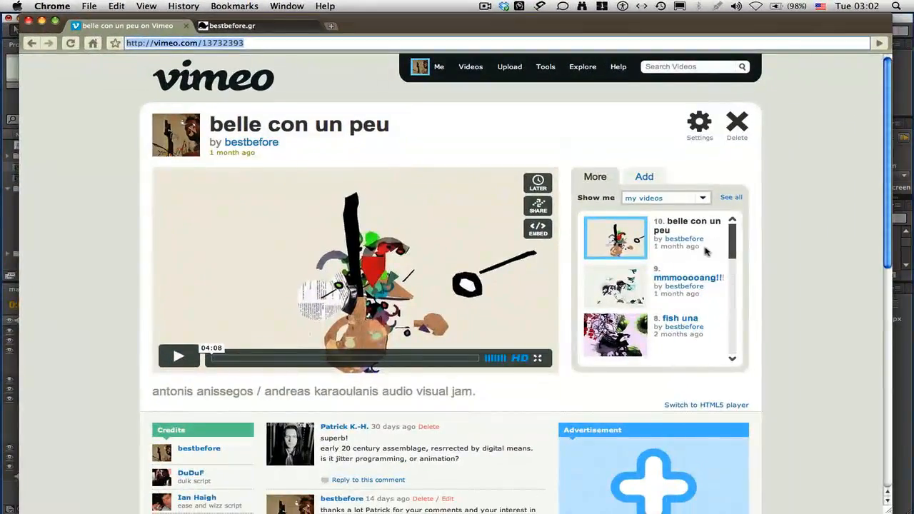
{"action": "left_click_drag", "start_coordinate": [731, 240], "coordinate": [729, 324]}
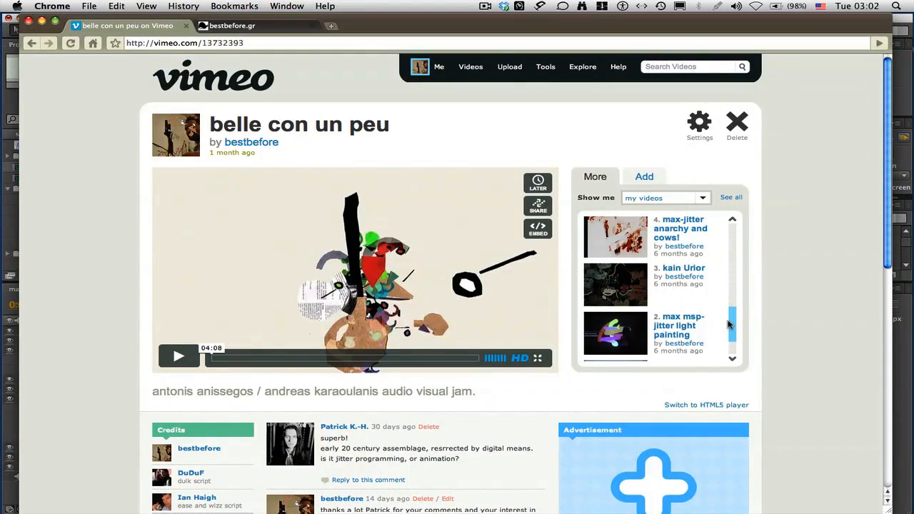
{"action": "key", "text": "F9"}
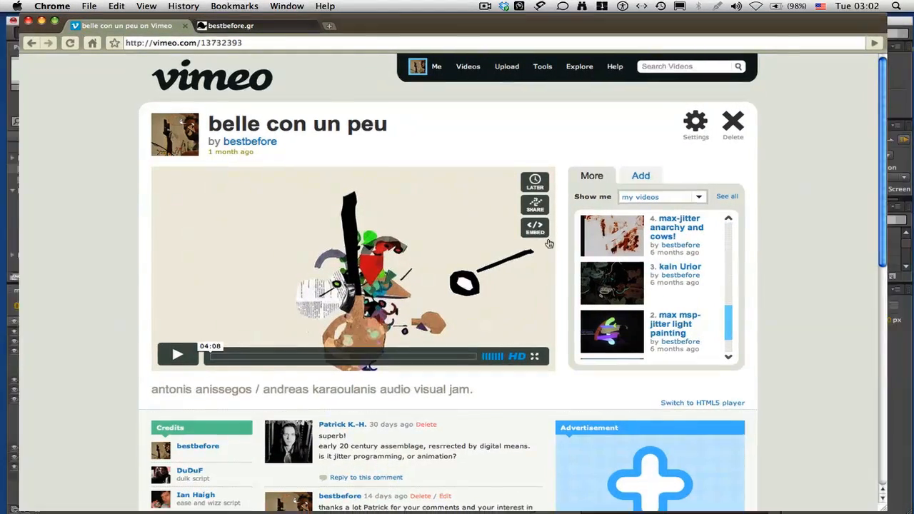
{"action": "left_click", "coordinate": [699, 333]}
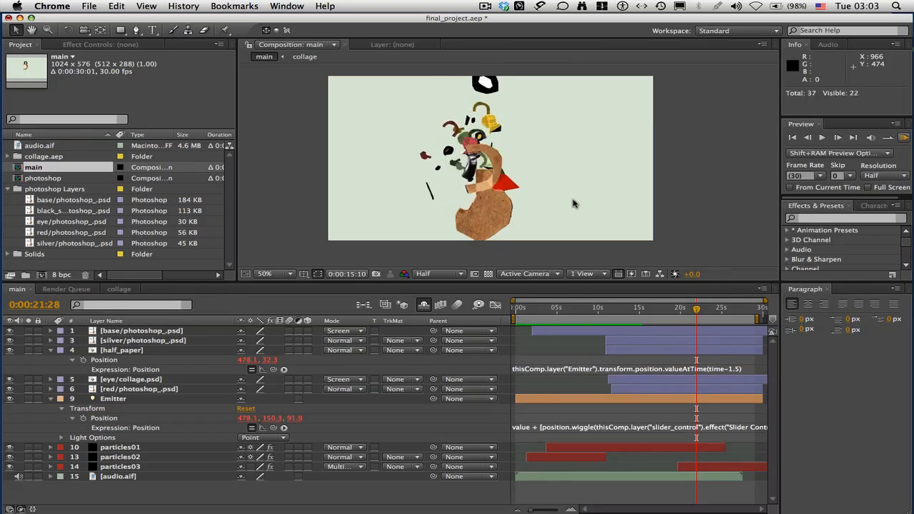
Switch to Chrome, browse the posts on the bestbefore.gr blog, and return to final_project.aep in After Effects.
{"action": "key", "text": "F9"}
{"action": "left_click", "coordinate": [340, 180]}
{"action": "left_click", "coordinate": [289, 22]}
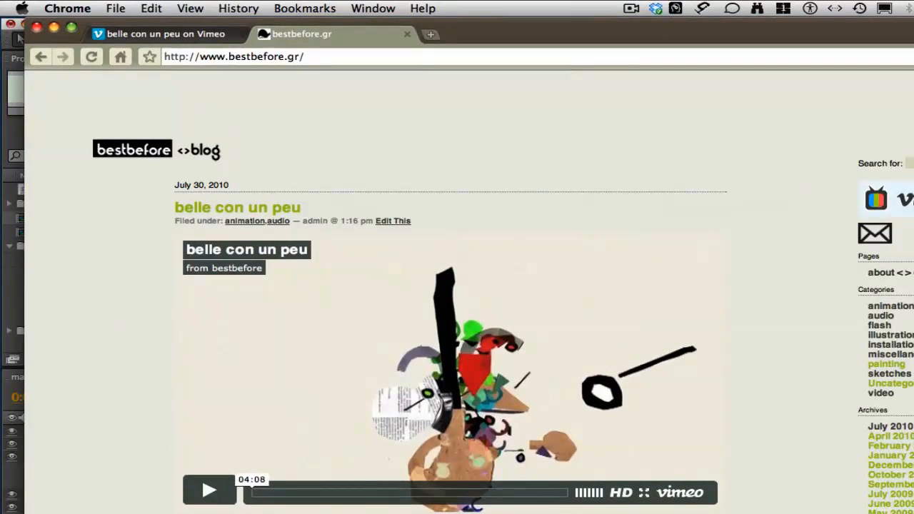
{"action": "scroll", "coordinate": [449, 293], "scroll_direction": "down", "scroll_amount": 5}
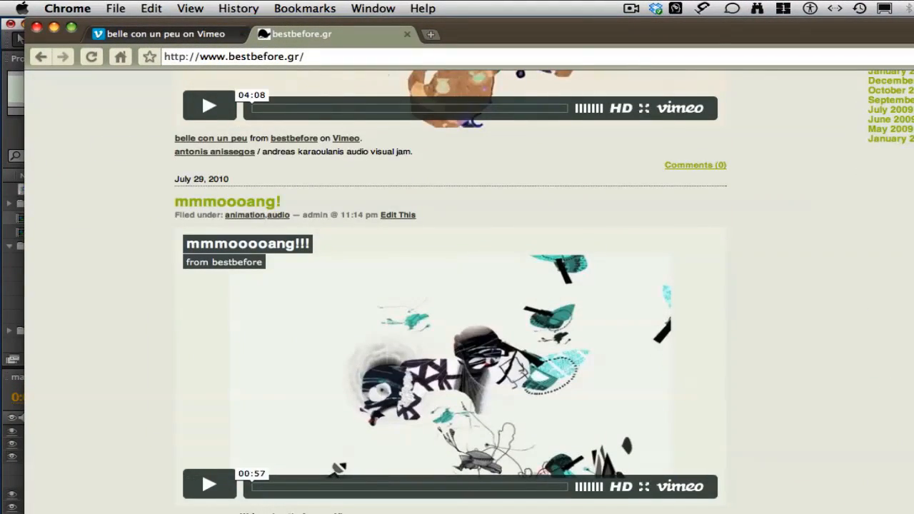
{"action": "scroll", "coordinate": [450, 293], "scroll_direction": "down", "scroll_amount": 15}
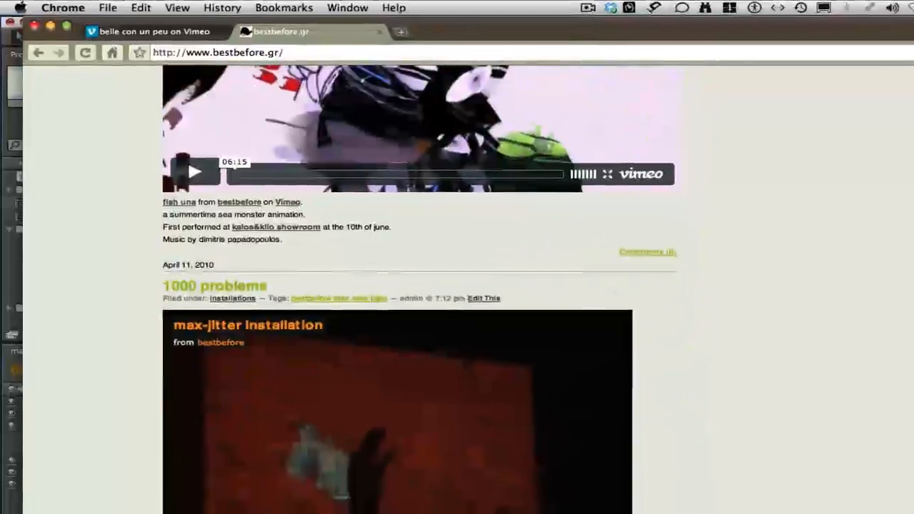
{"action": "left_click_drag", "start_coordinate": [900, 123], "coordinate": [859, 158]}
{"action": "key", "text": "F9"}
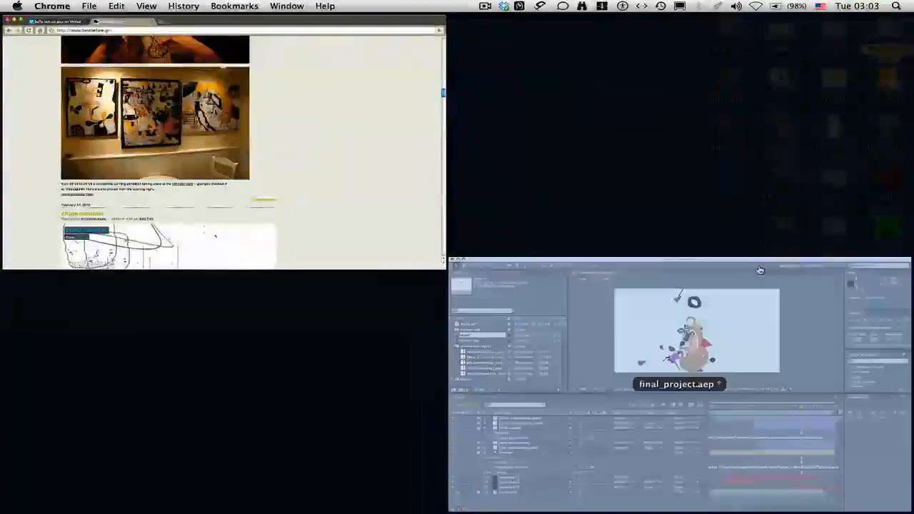
{"action": "left_click", "coordinate": [793, 320]}
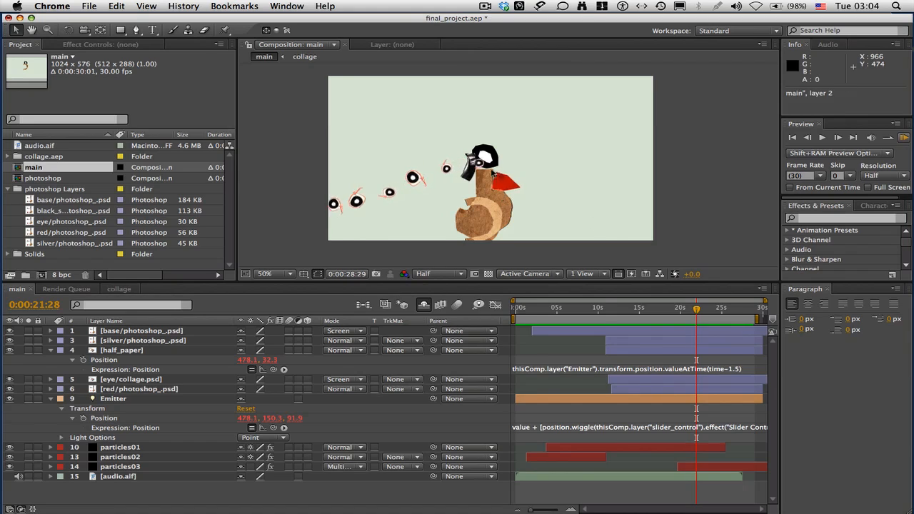
Stop the running playback and restart the RAM preview of the full main composition.
{"action": "left_click", "coordinate": [357, 193]}
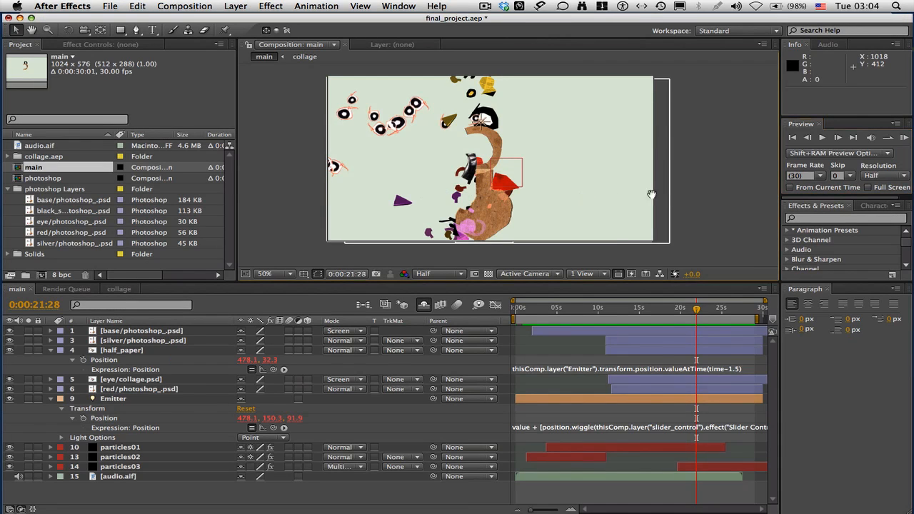
{"action": "key", "text": "space"}
{"action": "left_click", "coordinate": [904, 137]}
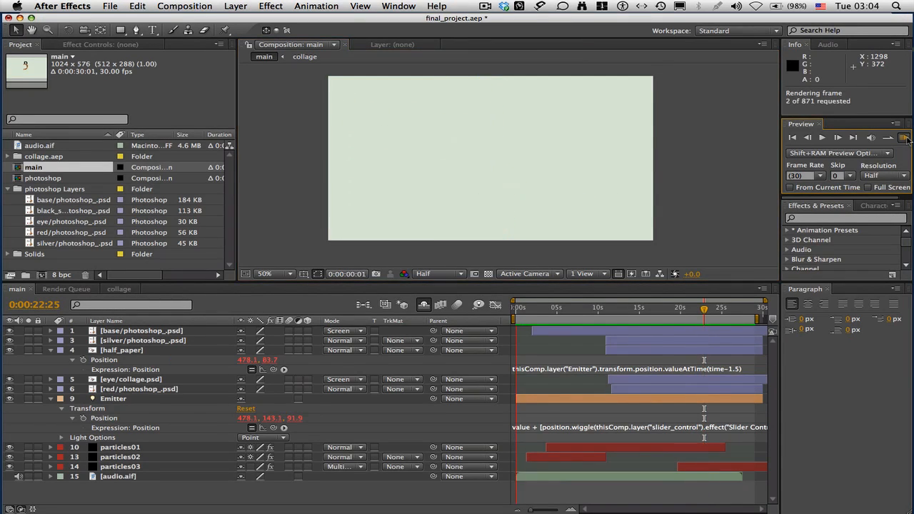